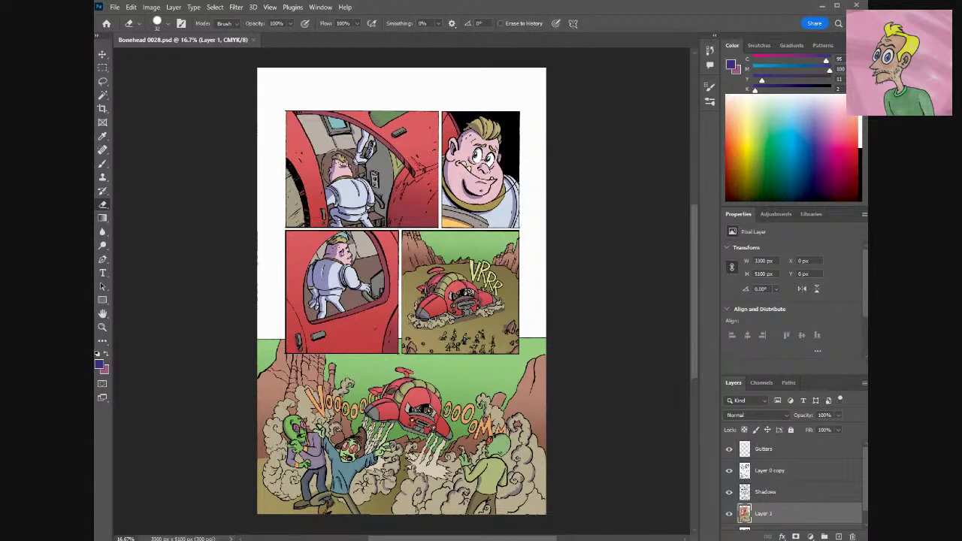
{"action": "left_click", "coordinate": [838, 6]}
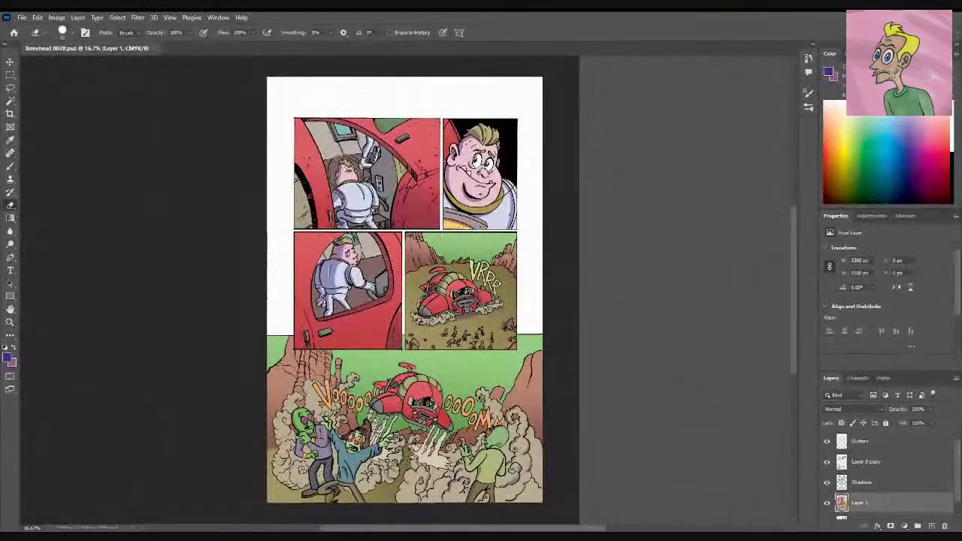
{"action": "left_click", "coordinate": [933, 13]}
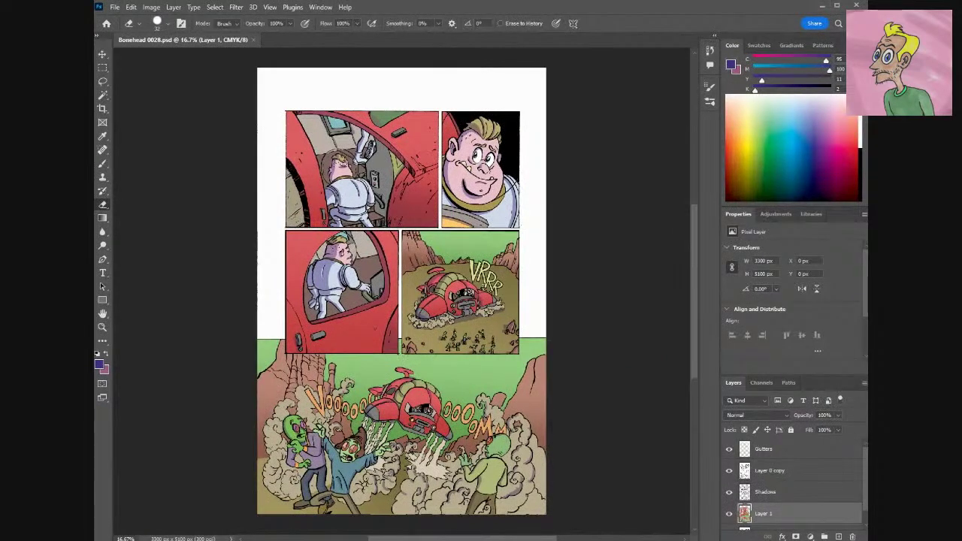
Make the Shadows layer active and sample its purple shadow colour beside the yellow-green door trim in the first panel.
{"action": "key", "text": "ctrl+plus"}
{"action": "key", "text": "ctrl+plus"}
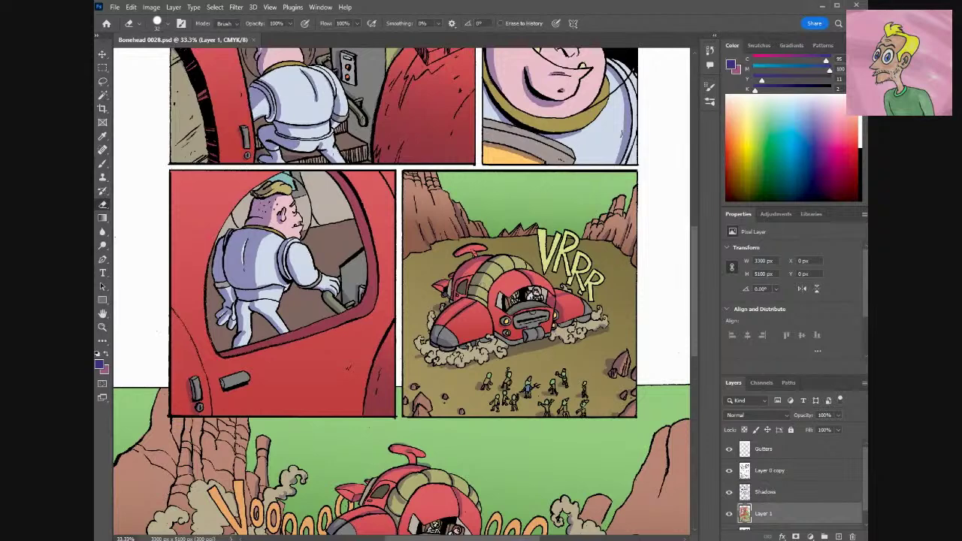
{"action": "left_click_drag", "start_coordinate": [696, 271], "coordinate": [696, 216]}
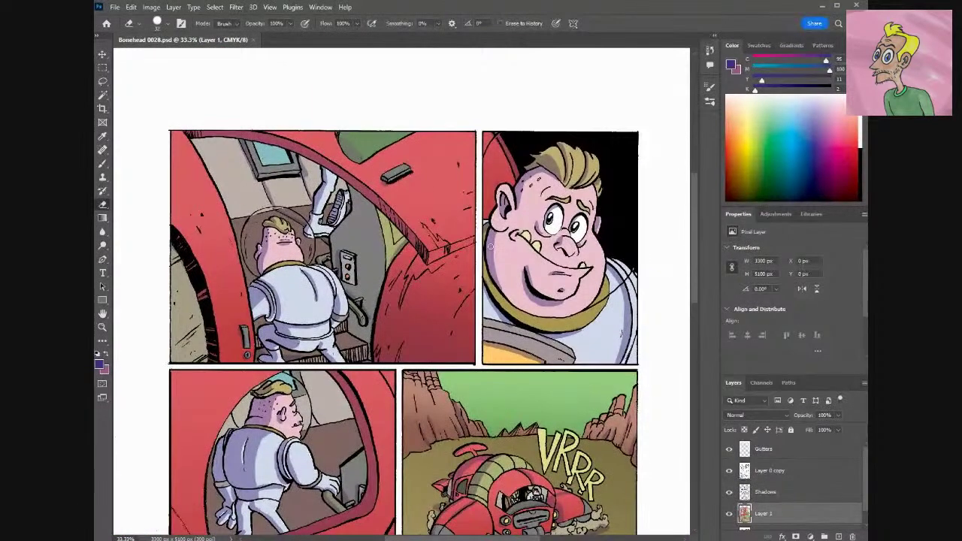
{"action": "key", "text": "i"}
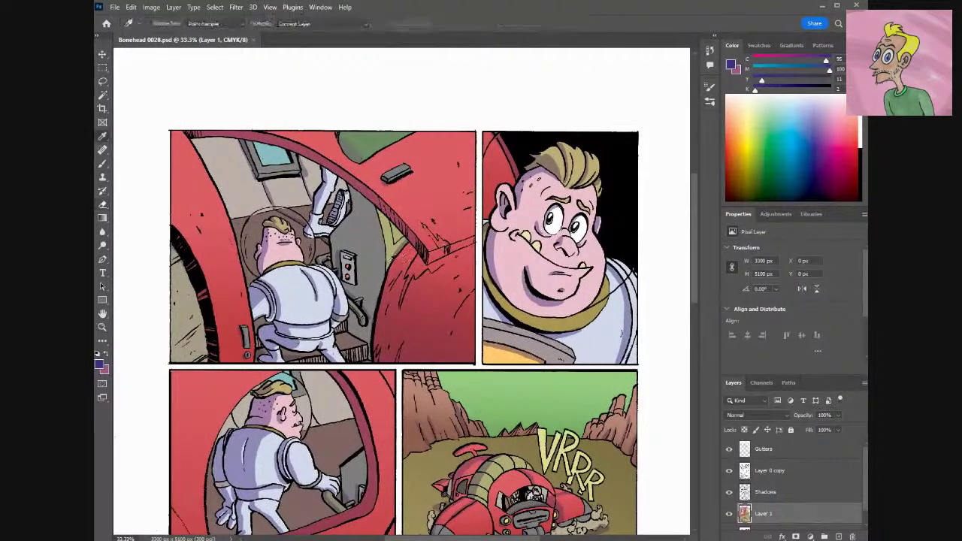
{"action": "left_click", "coordinate": [401, 248]}
{"action": "key", "text": "b"}
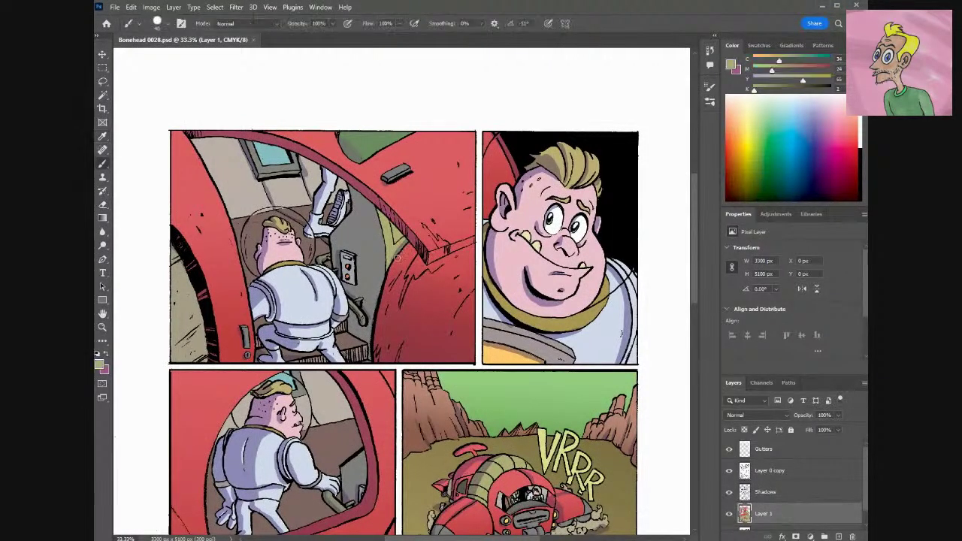
{"action": "left_click", "coordinate": [758, 496]}
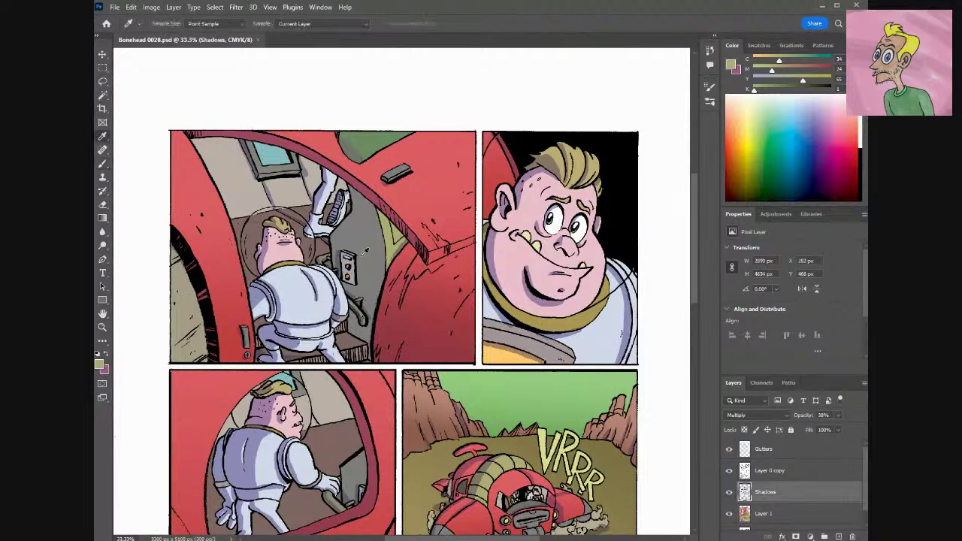
{"action": "left_click", "coordinate": [402, 242], "text": "alt"}
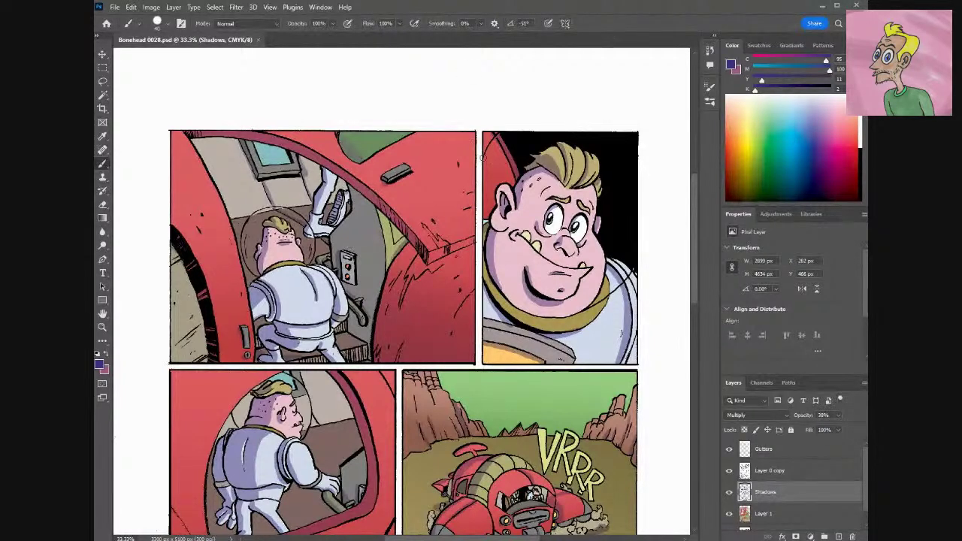
Brush a shadow beside the yellow-green trim along the grey wall in the first panel, and clean its edge with the Eraser.
{"action": "key", "text": "i"}
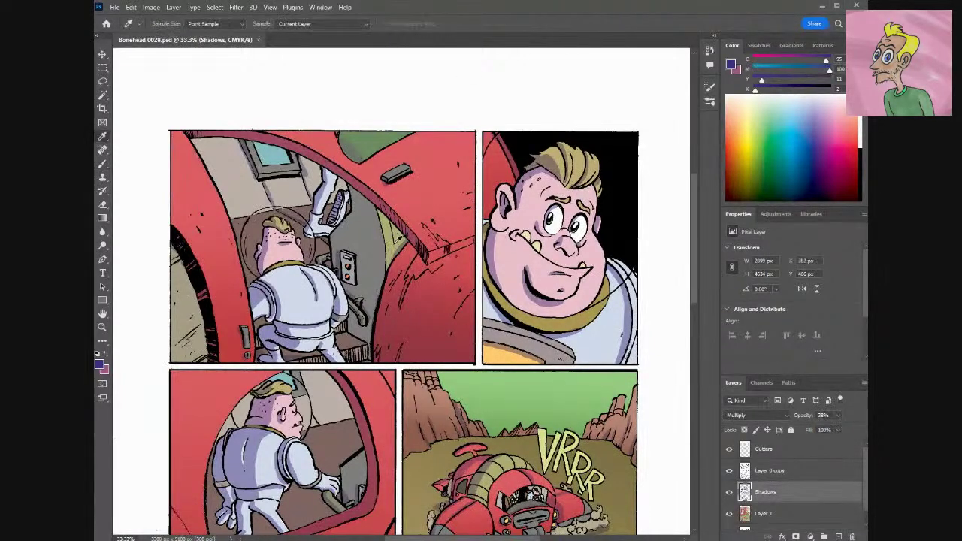
{"action": "key", "text": "b"}
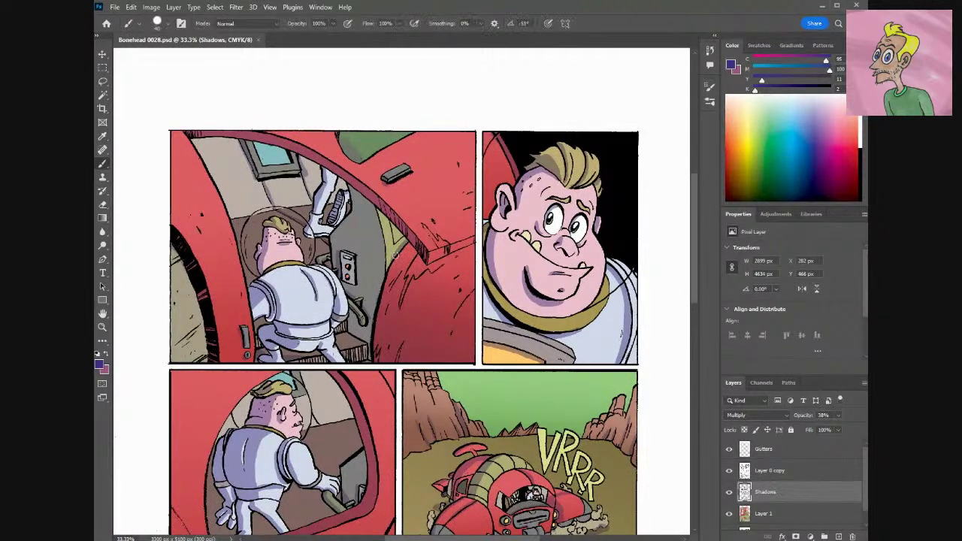
{"action": "left_click_drag", "start_coordinate": [392, 258], "coordinate": [382, 277]}
{"action": "key", "text": "e"}
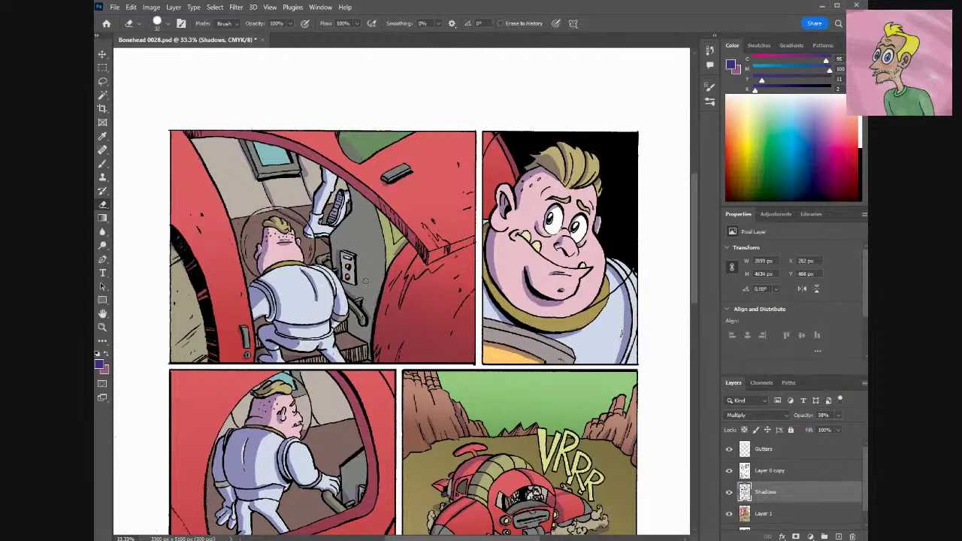
{"action": "key", "text": "b"}
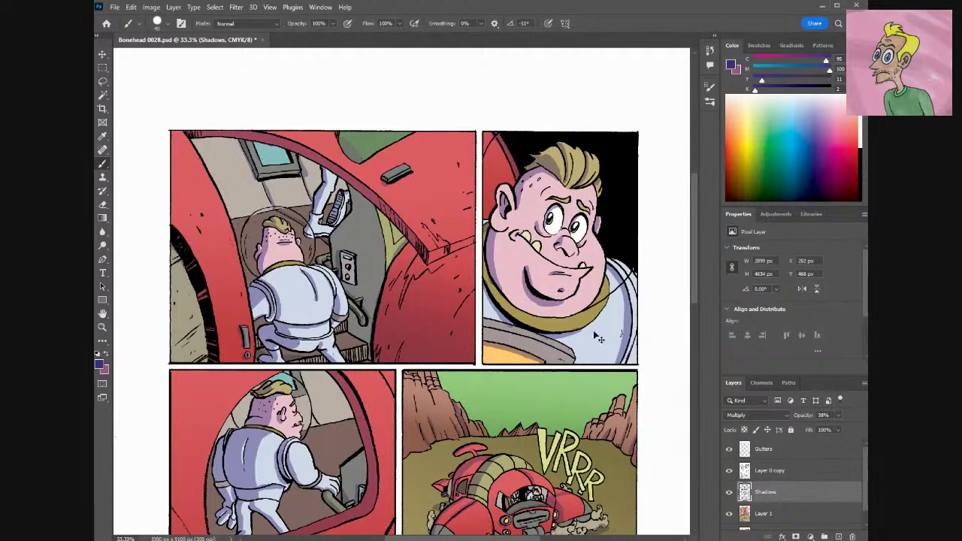
Shade the flying red ship's front engine pod in the bottom panel on the Shadows layer, trimming the shadow with the Eraser.
{"action": "key", "text": "ctrl+plus"}
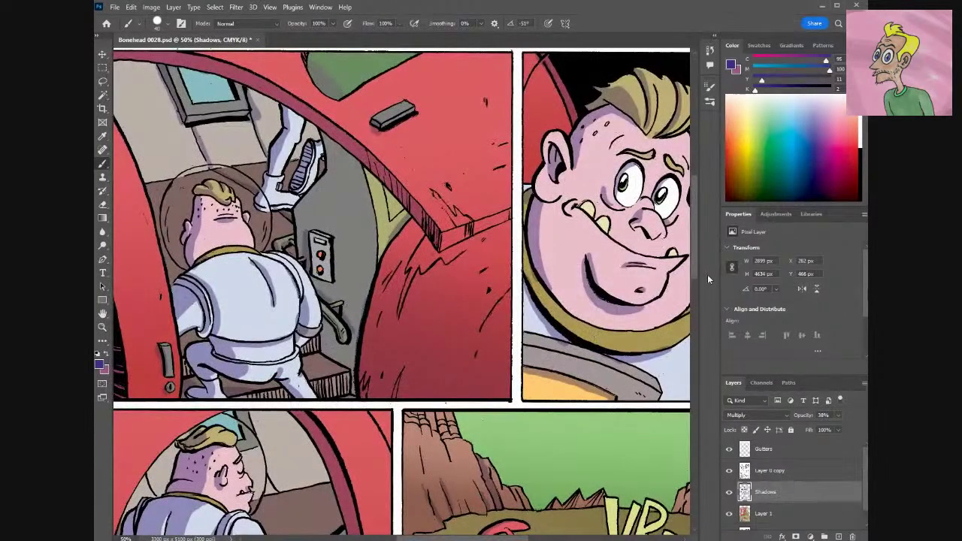
{"action": "left_click_drag", "start_coordinate": [694, 271], "coordinate": [693, 361]}
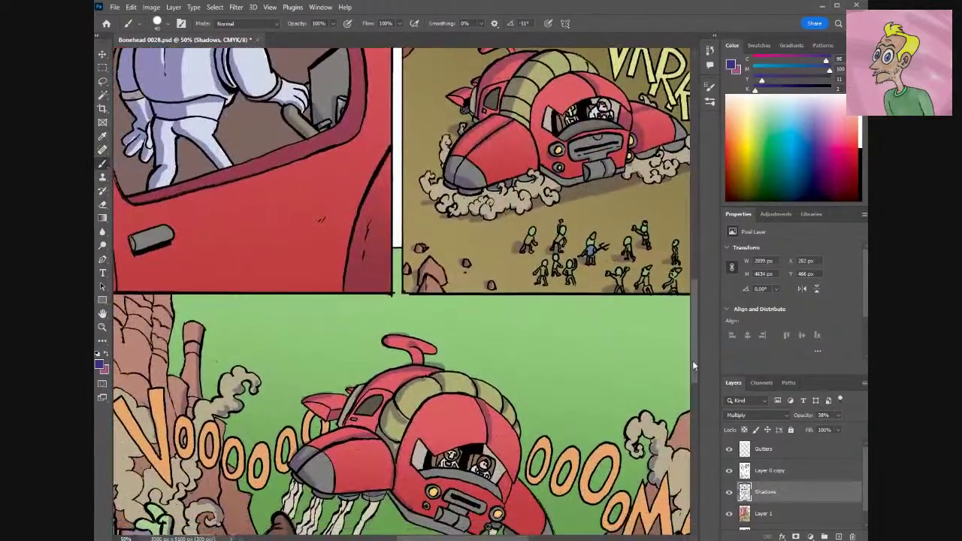
{"action": "key", "text": "e"}
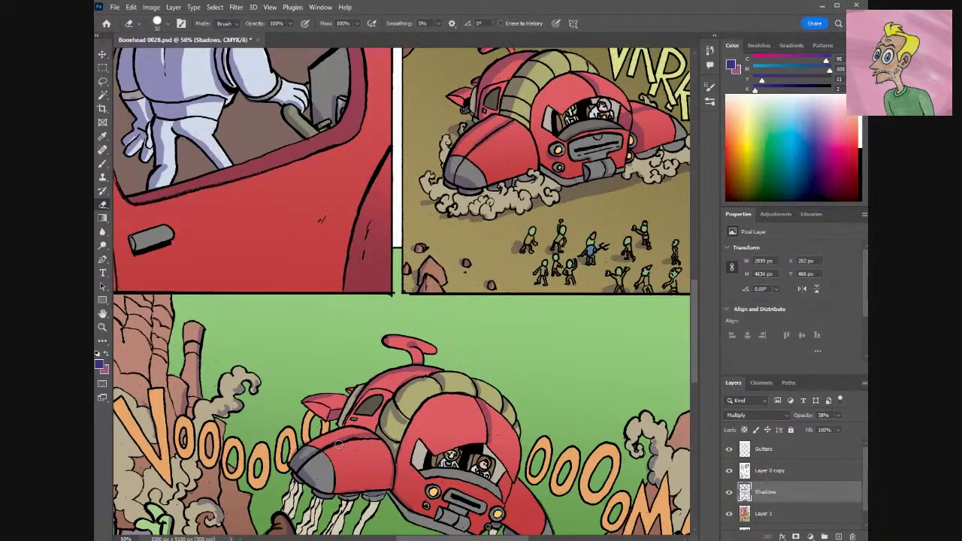
{"action": "key", "text": "b"}
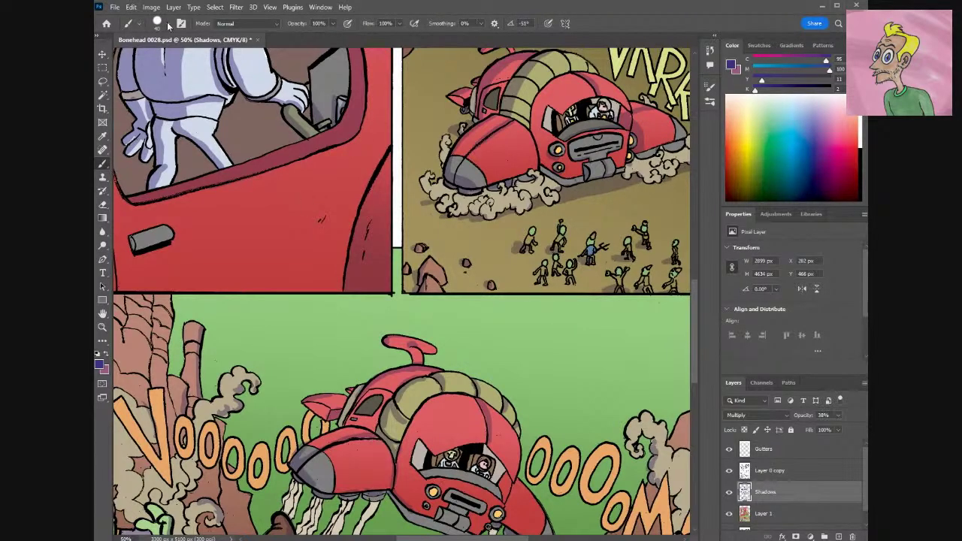
Reduce the brush size and refine the small shadows on the flying ship's engine pod, hull and tail fin.
{"action": "left_click", "coordinate": [166, 24]}
{"action": "left_click_drag", "start_coordinate": [158, 59], "coordinate": [157, 58]}
{"action": "left_click", "coordinate": [377, 434]}
{"action": "key", "text": "e"}
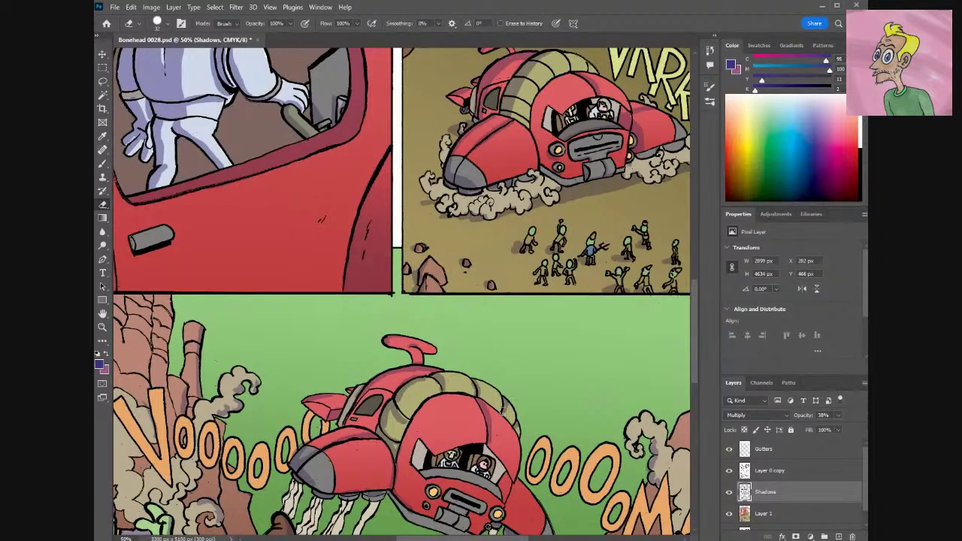
{"action": "key", "text": "i"}
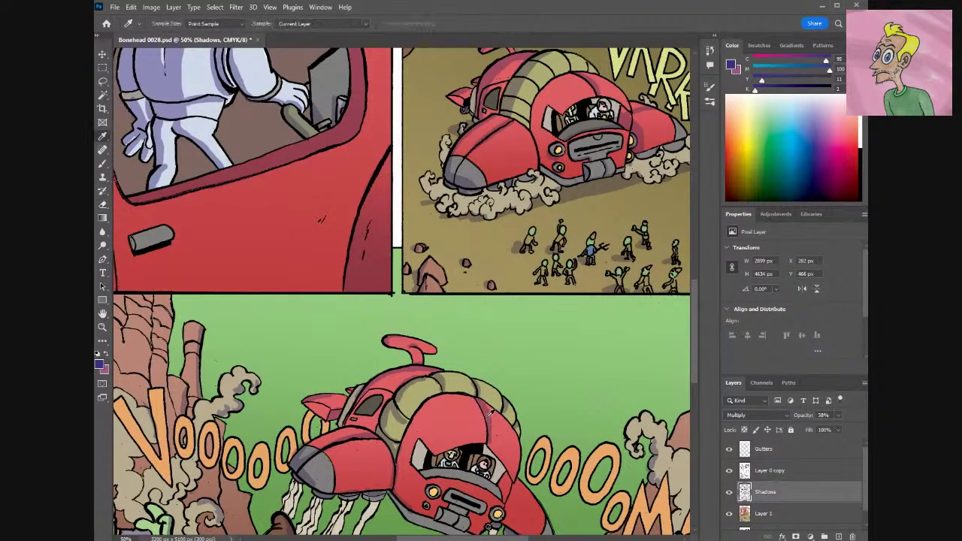
{"action": "key", "text": "b"}
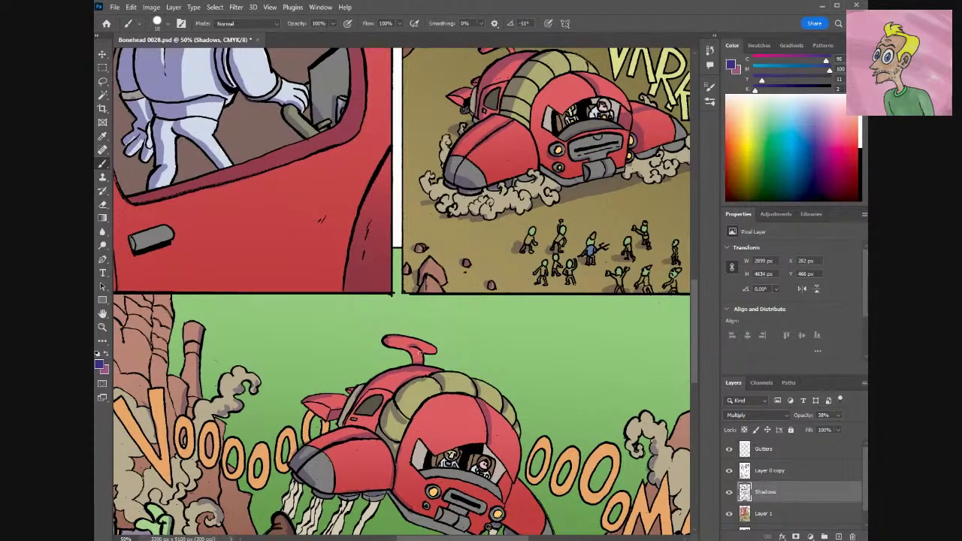
Touch up the shadows on the flying ship's ribbed band, cockpit hull and far engine pod, alternating Brush and Eraser.
{"action": "key", "text": "e"}
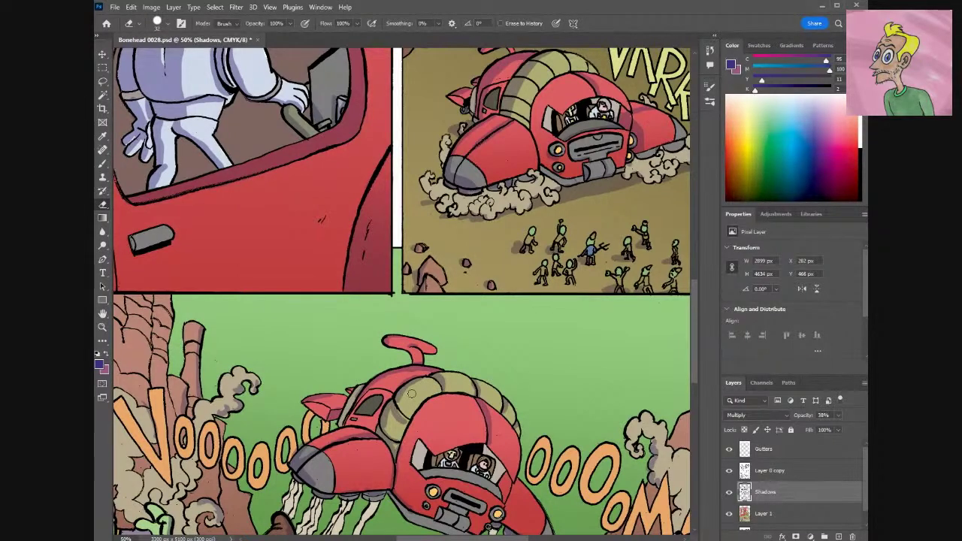
{"action": "key", "text": "b"}
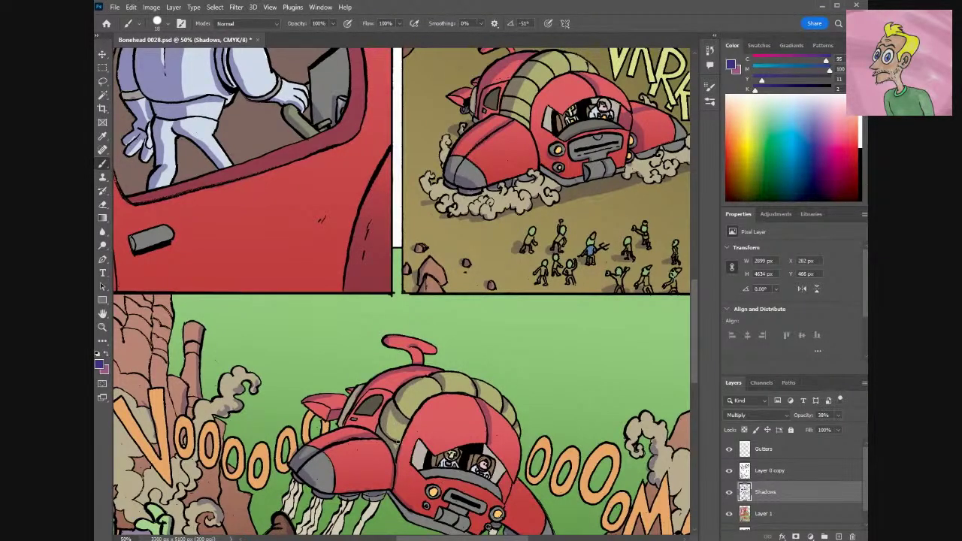
{"action": "key", "text": "e"}
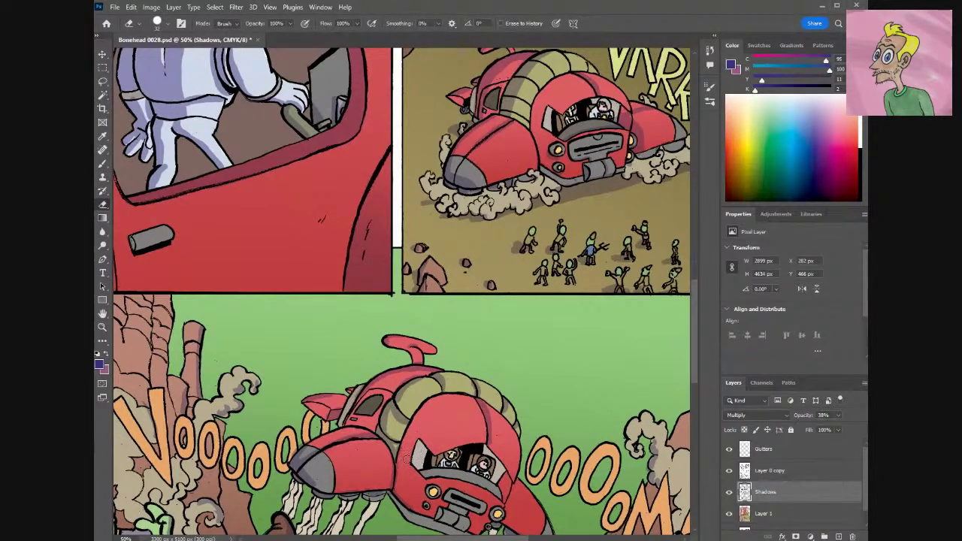
{"action": "key", "text": "b"}
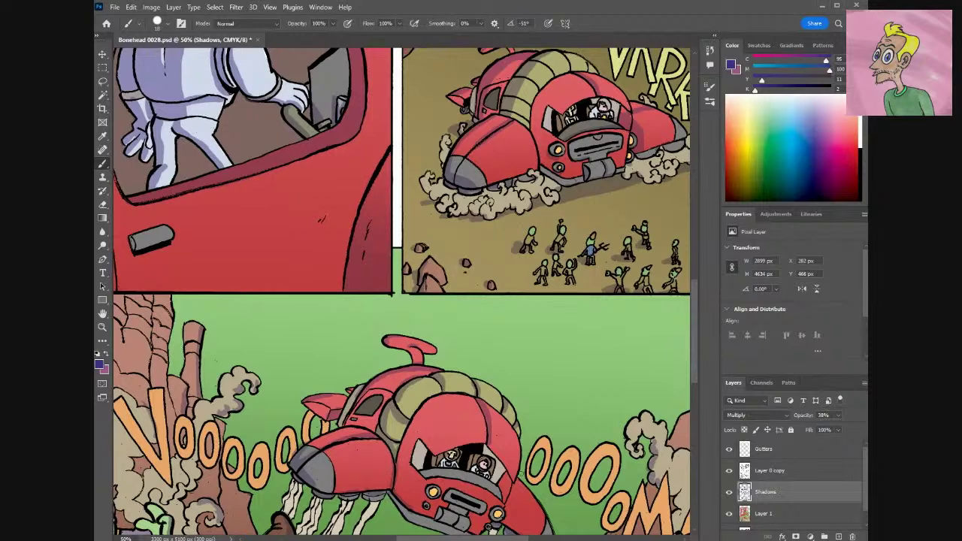
{"action": "left_click_drag", "start_coordinate": [693, 362], "coordinate": [696, 388]}
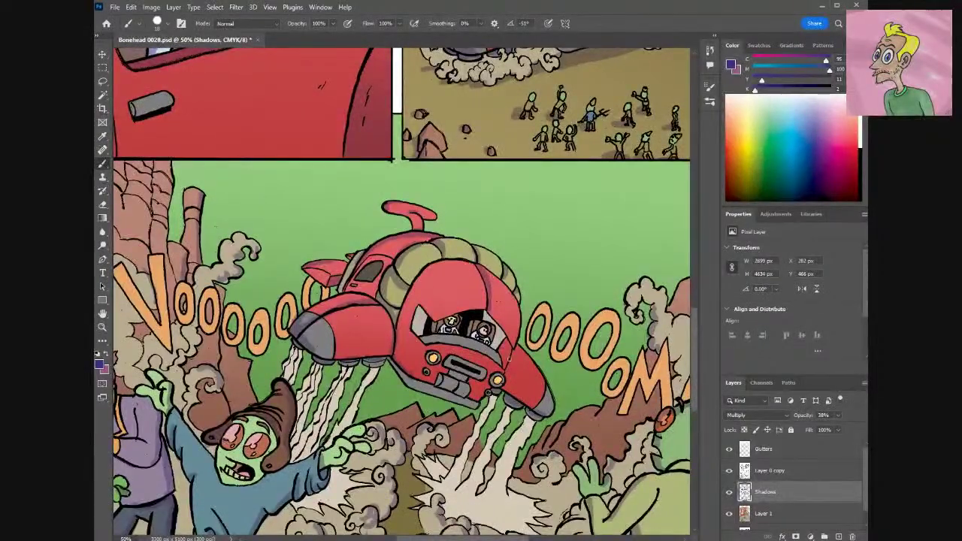
{"action": "key", "text": "e"}
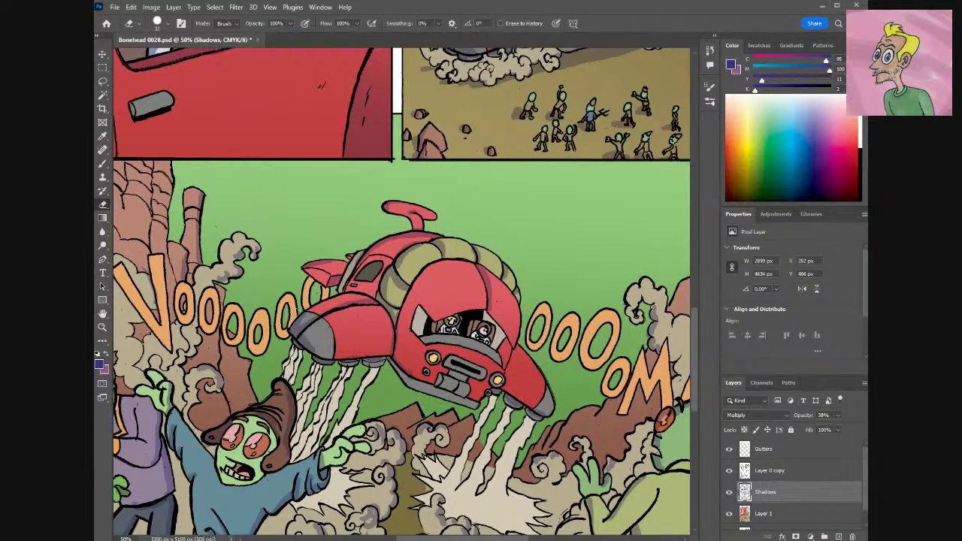
Create a new layer between Gutters and Layer 0 copy and name it Color Holds.
{"action": "left_click_drag", "start_coordinate": [698, 324], "coordinate": [697, 177]}
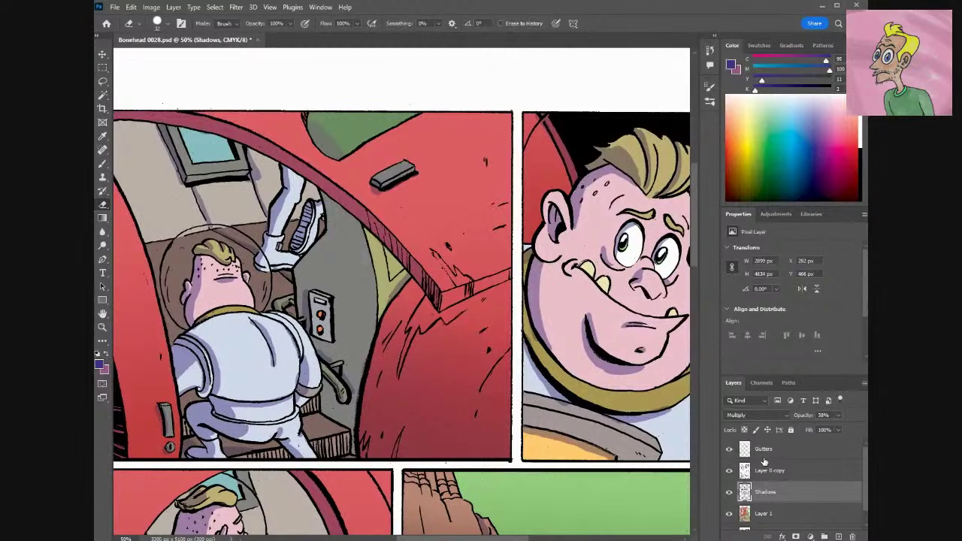
{"action": "left_click", "coordinate": [839, 537]}
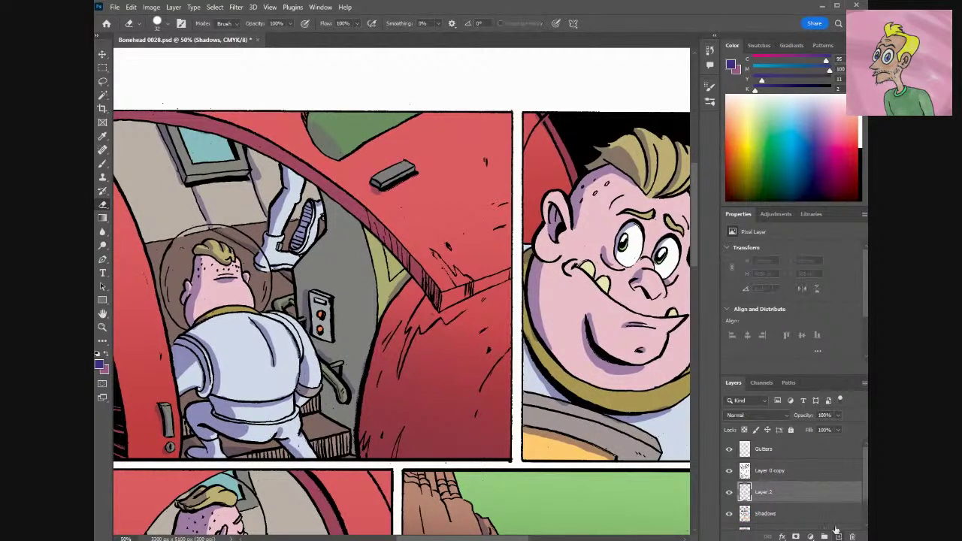
{"action": "mouse_move", "coordinate": [762, 491]}
{"action": "left_mouse_down"}
{"action": "mouse_move", "coordinate": [756, 461]}
{"action": "mouse_move", "coordinate": [751, 481]}
{"action": "left_mouse_up"}
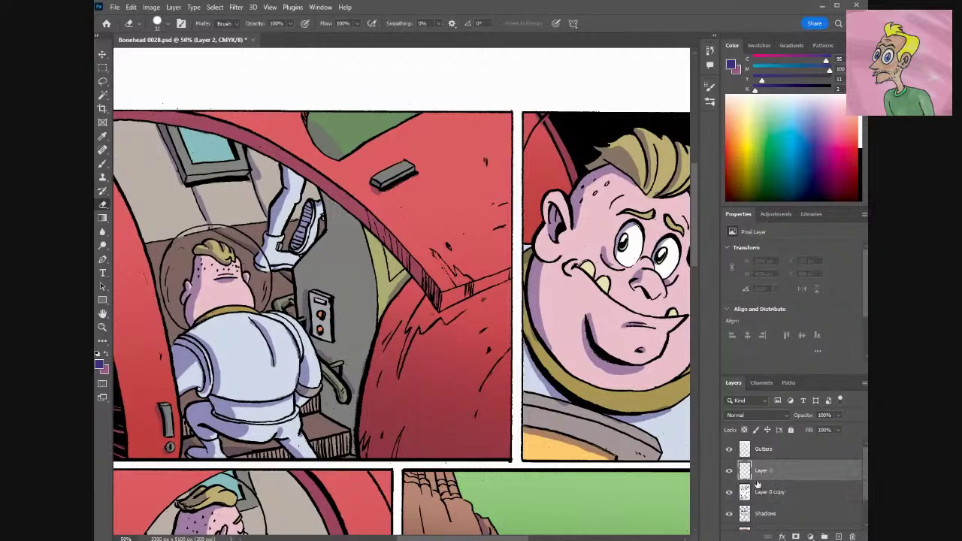
{"action": "double_click", "coordinate": [762, 472]}
{"action": "type", "text": "Color Holds"}
{"action": "key", "text": "Return"}
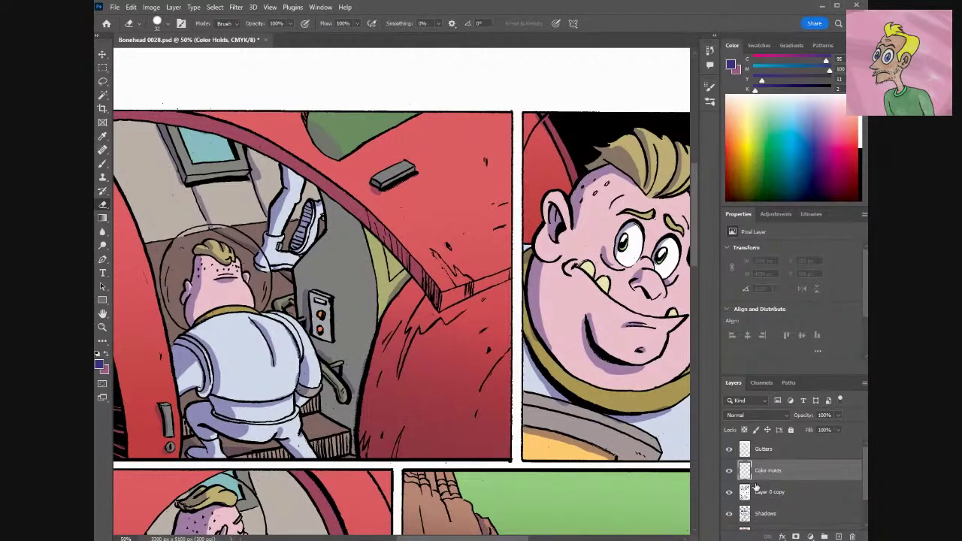
Make the Layer 0 copy line art layer active and switch to the Magic Wand tool.
{"action": "left_click", "coordinate": [764, 415]}
{"action": "left_click", "coordinate": [784, 495]}
{"action": "left_click", "coordinate": [782, 494]}
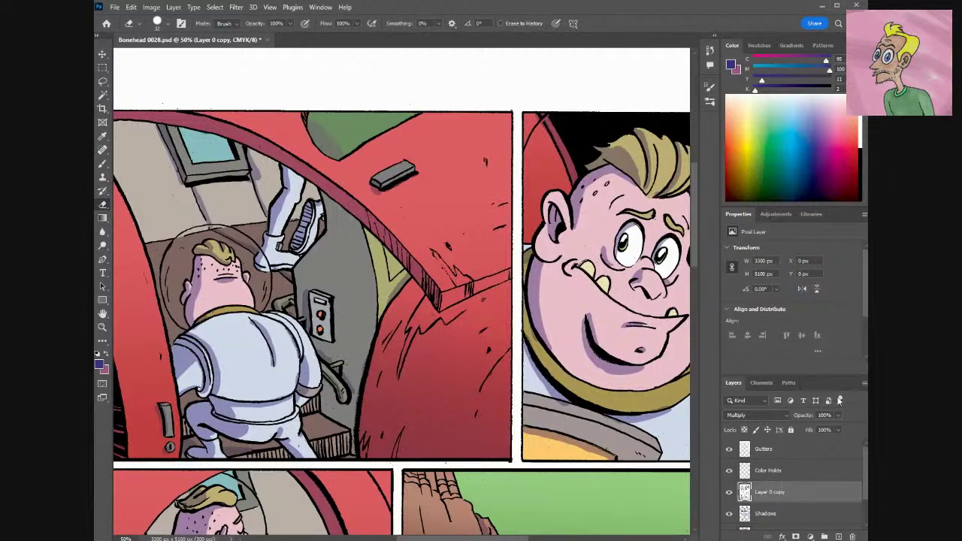
{"action": "left_click", "coordinate": [103, 97]}
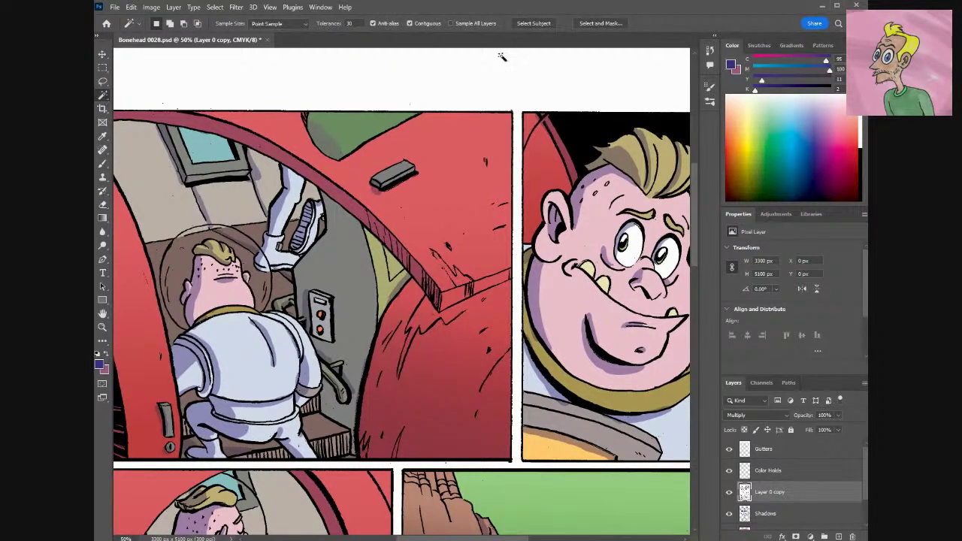
Try selecting all the black line art across the page with Contiguous off, then restore Contiguous and clear the selection.
{"action": "left_click", "coordinate": [414, 24]}
{"action": "left_click", "coordinate": [576, 145]}
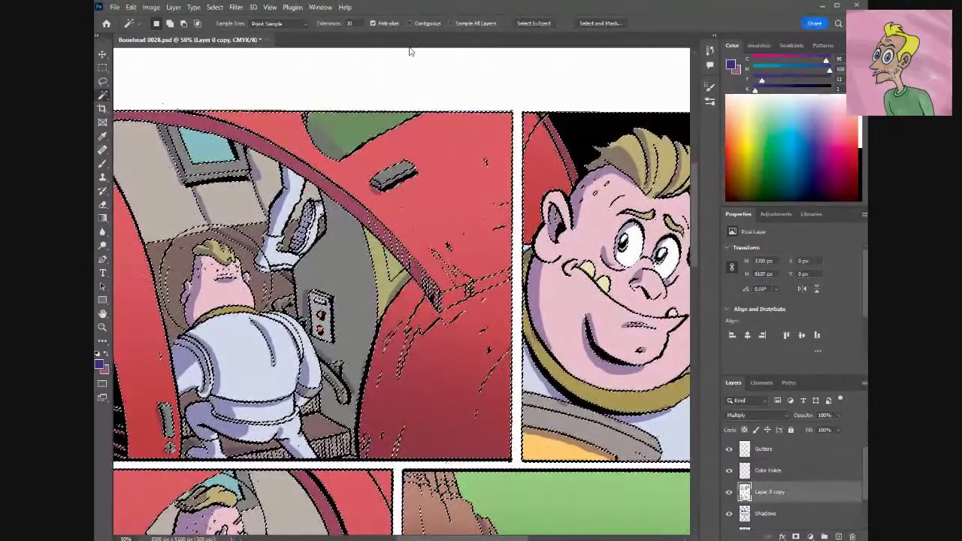
{"action": "left_click", "coordinate": [410, 23]}
{"action": "key", "text": "ctrl+d"}
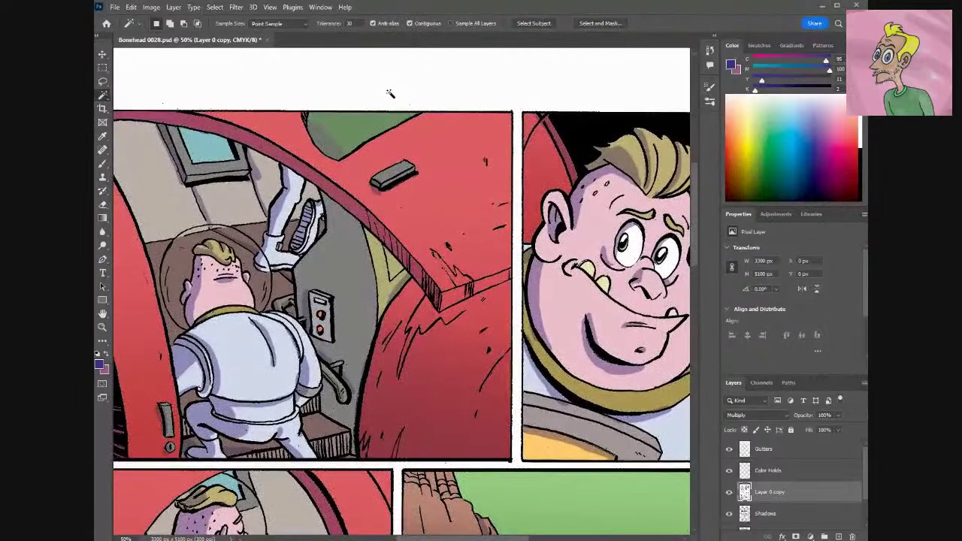
Select the connected black line art of the door handle, then replace it with the second panel's black background and outlines.
{"action": "left_click", "coordinate": [396, 184]}
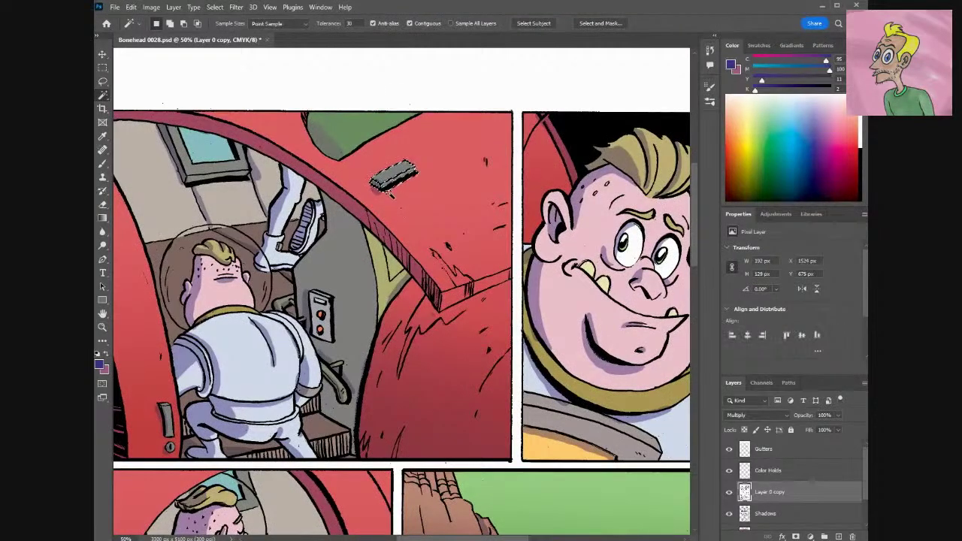
{"action": "left_click", "coordinate": [571, 142]}
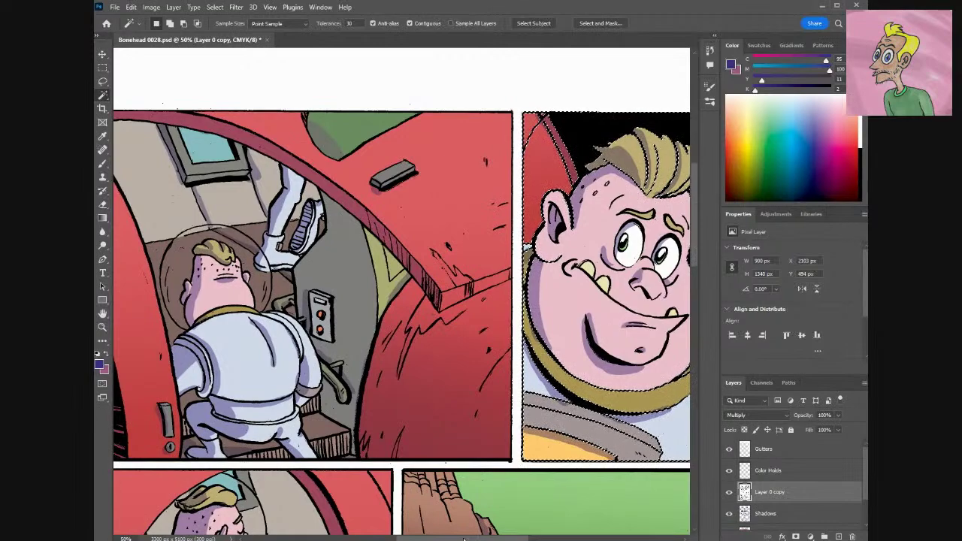
Turn off Contiguous for the Magic Wand and try a page-wide selection from the white margin, then clear it.
{"action": "scroll", "coordinate": [645, 283], "scroll_direction": "right", "scroll_amount": 2}
{"action": "scroll", "coordinate": [426, 103], "scroll_direction": "left", "scroll_amount": 1}
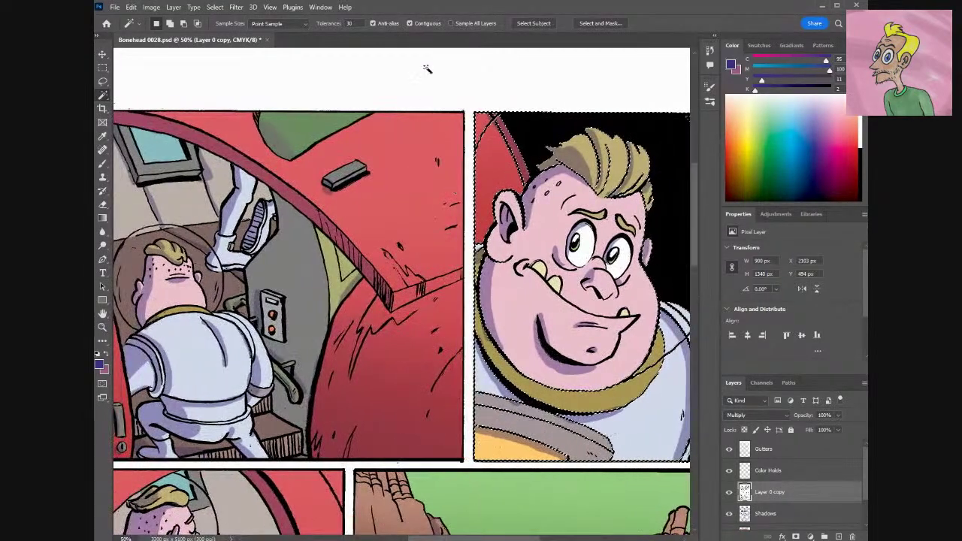
{"action": "left_click", "coordinate": [410, 24]}
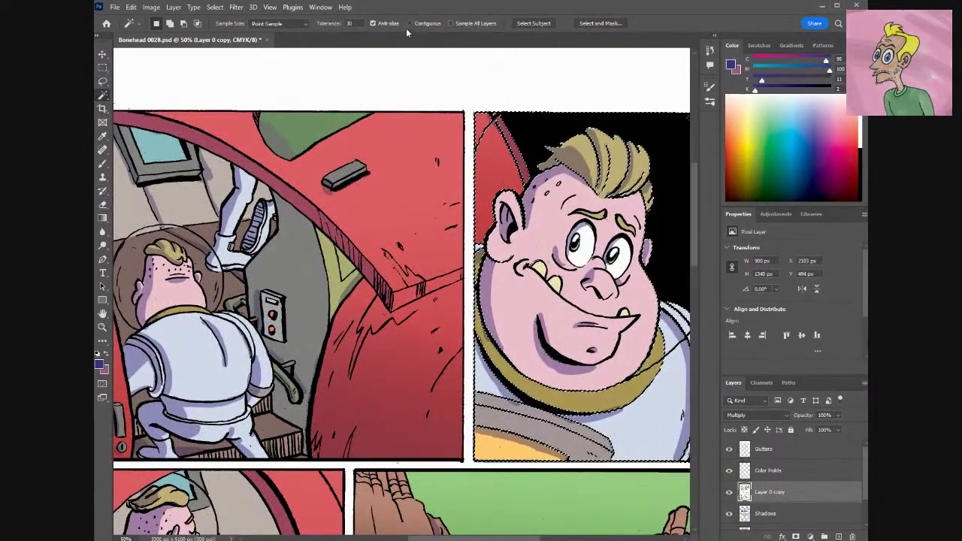
{"action": "left_click", "coordinate": [397, 78]}
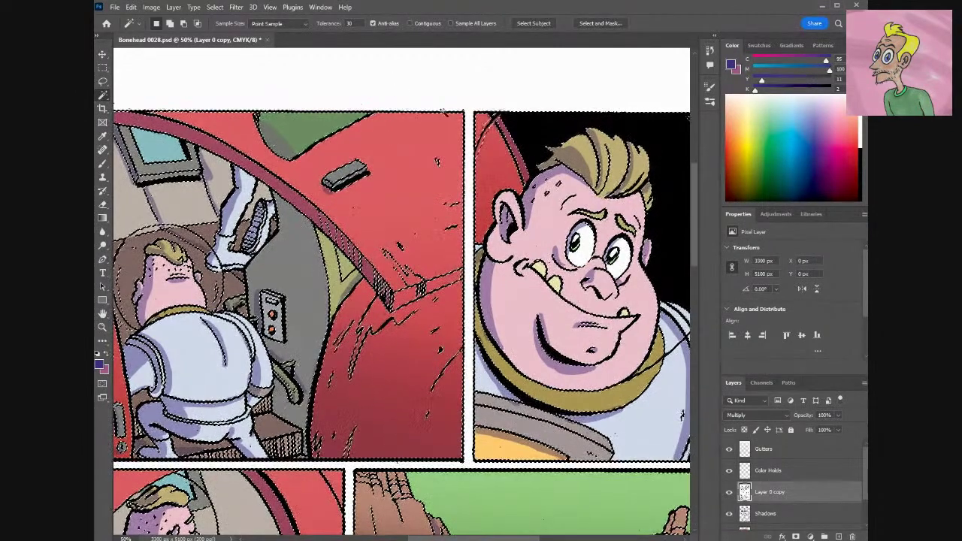
{"action": "scroll", "coordinate": [693, 184], "scroll_direction": "up", "scroll_amount": 4}
{"action": "scroll", "coordinate": [693, 184], "scroll_direction": "down", "scroll_amount": 1}
{"action": "key", "text": "ctrl+d"}
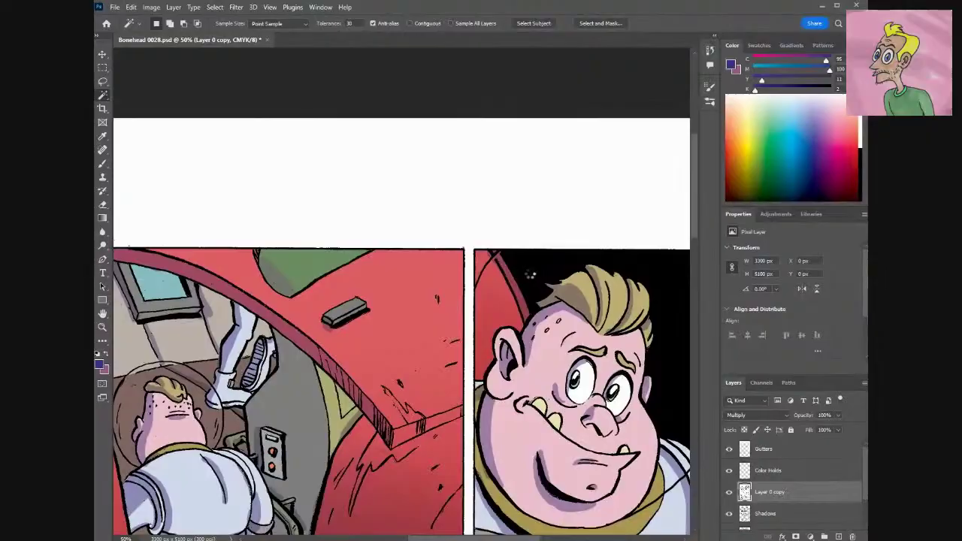
Select all the black line art across the page, sampling the second panel's black background on Layer 0 copy.
{"action": "left_click", "coordinate": [531, 274]}
{"action": "scroll", "coordinate": [696, 224], "scroll_direction": "down", "scroll_amount": 5}
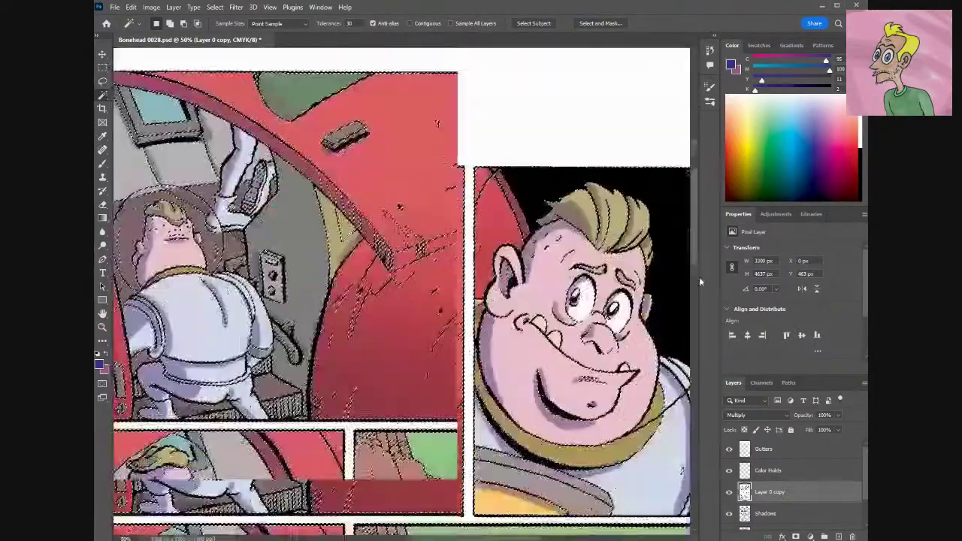
{"action": "scroll", "coordinate": [700, 282], "scroll_direction": "down", "scroll_amount": 20}
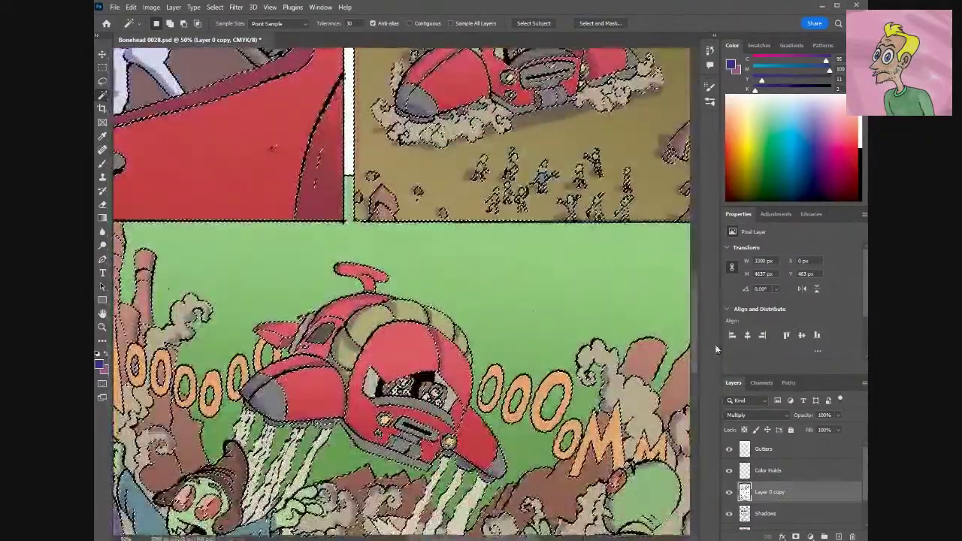
{"action": "scroll", "coordinate": [716, 349], "scroll_direction": "up", "scroll_amount": 20}
{"action": "scroll", "coordinate": [686, 148], "scroll_direction": "left", "scroll_amount": 5}
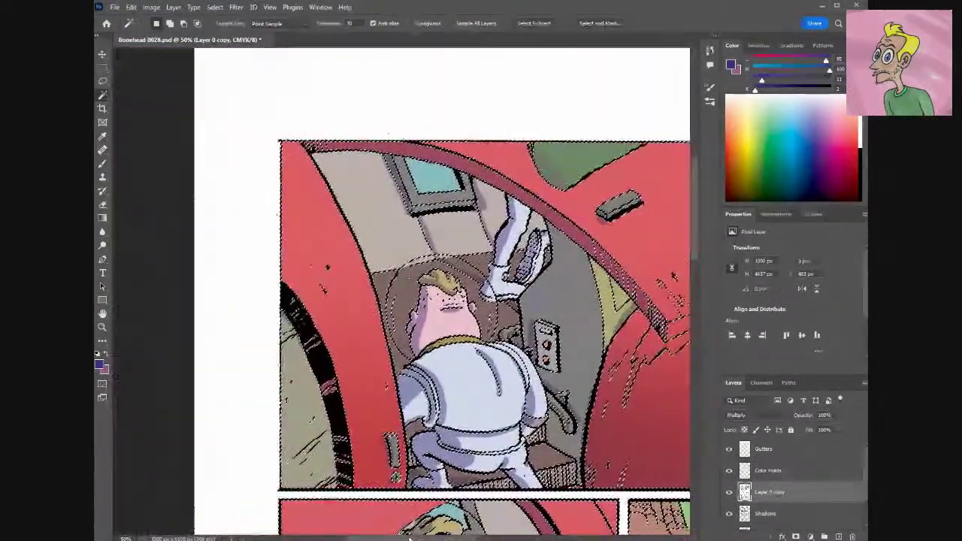
{"action": "left_click_drag", "start_coordinate": [410, 539], "coordinate": [408, 538]}
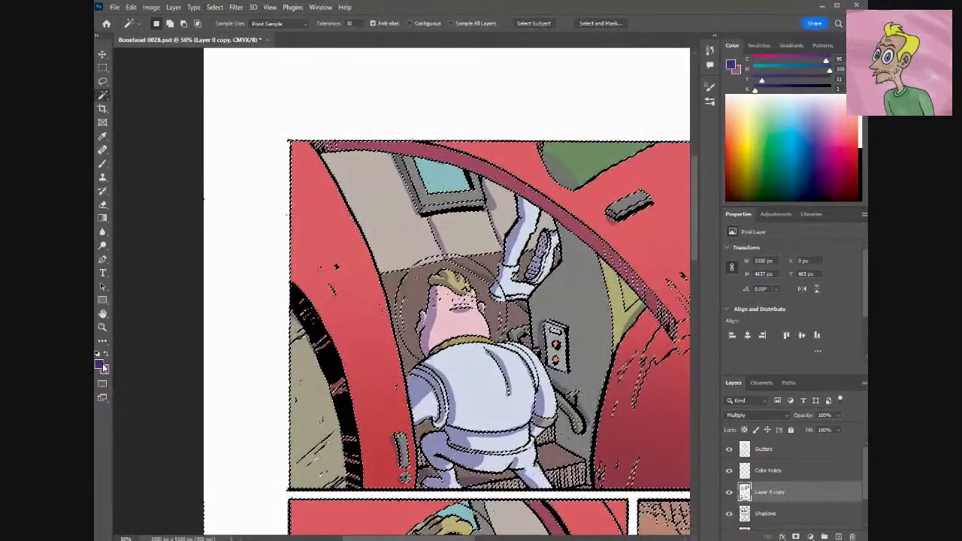
Make the Color Holds layer active and set the foreground color to dark green 2f5d4b.
{"action": "left_click", "coordinate": [769, 471]}
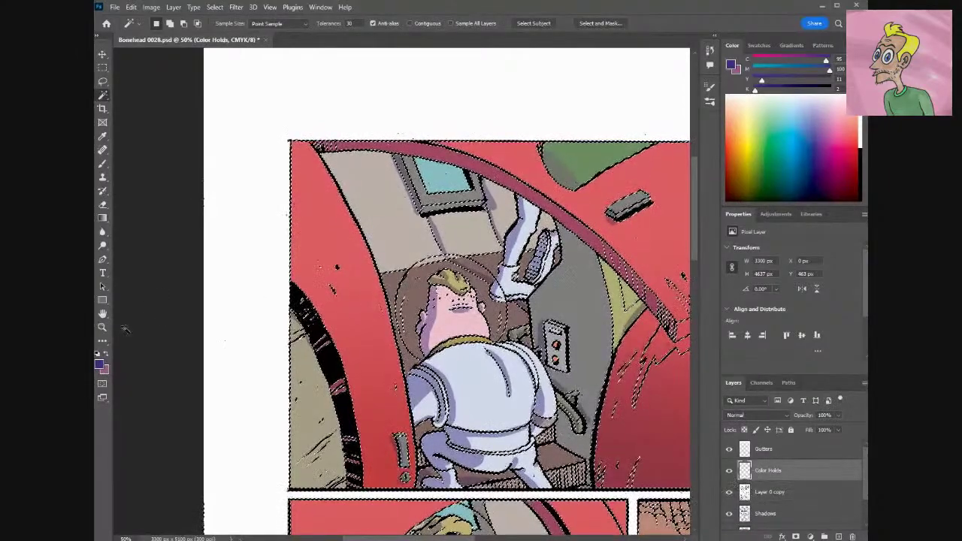
{"action": "left_click", "coordinate": [100, 365]}
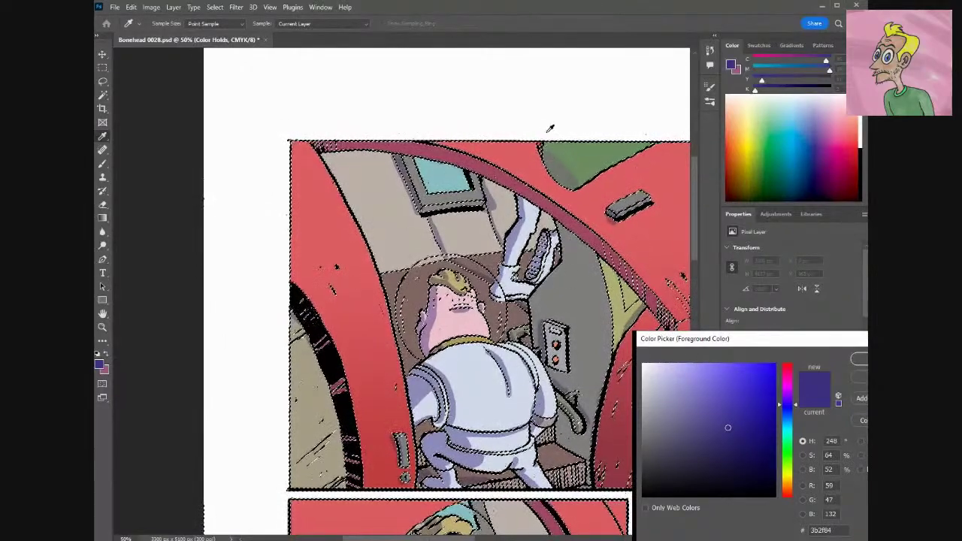
{"action": "left_click", "coordinate": [787, 439]}
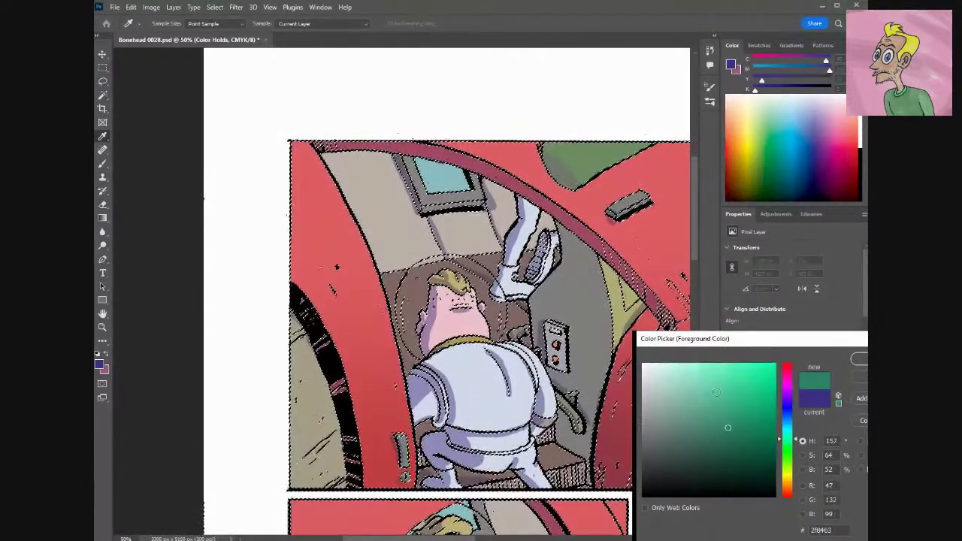
{"action": "left_click", "coordinate": [707, 444]}
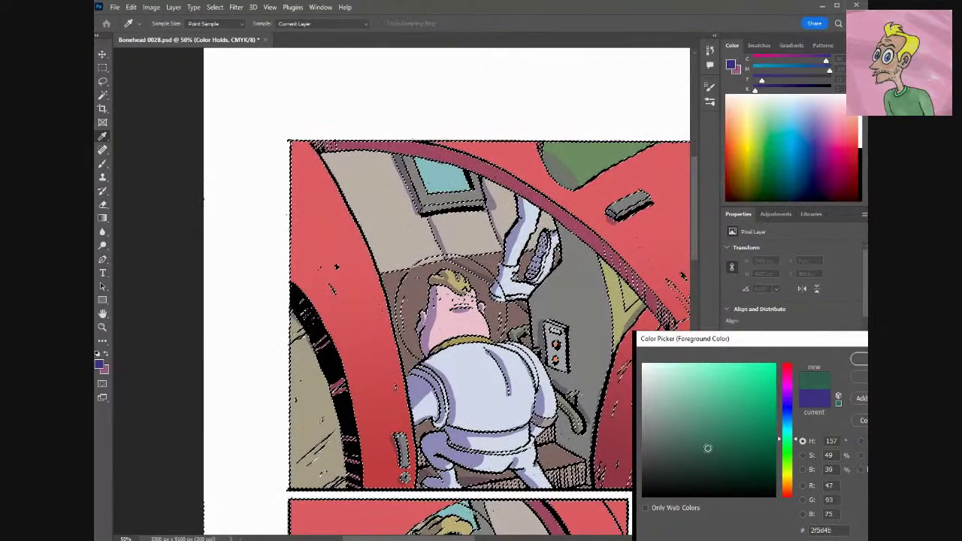
{"action": "left_click", "coordinate": [856, 360]}
{"action": "key", "text": "w"}
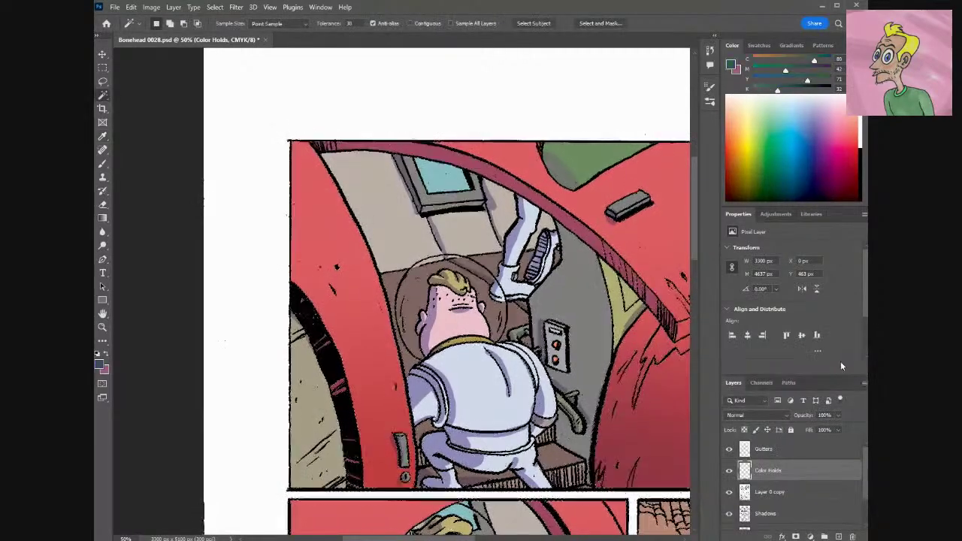
Brush dark green over the short left outline of the green area at the first panel's upper edge, then switch to the Eraser.
{"action": "key", "text": "ctrl+="}
{"action": "key", "text": "ctrl+="}
{"action": "key", "text": "ctrl+="}
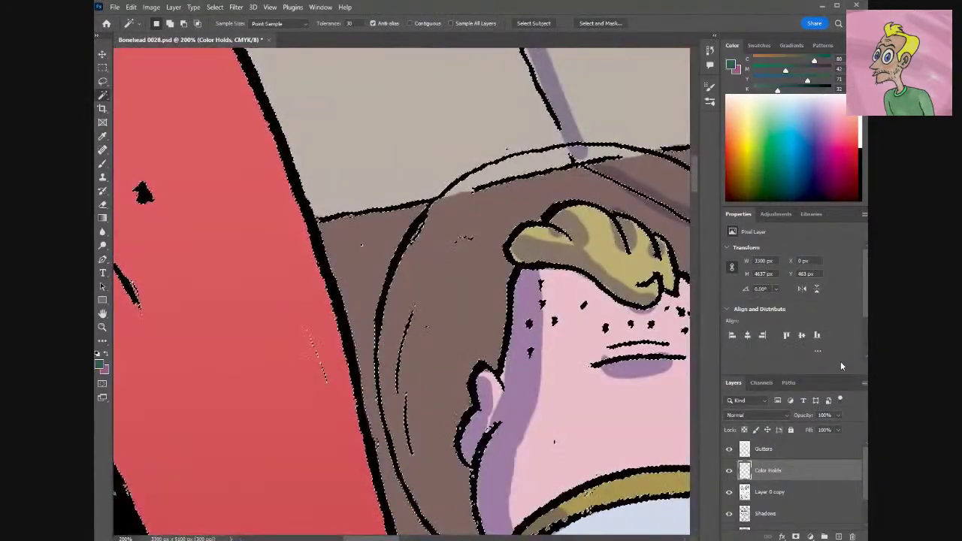
{"action": "scroll", "coordinate": [402, 292], "scroll_direction": "right", "scroll_amount": 3}
{"action": "left_click_drag", "start_coordinate": [386, 538], "coordinate": [427, 539]}
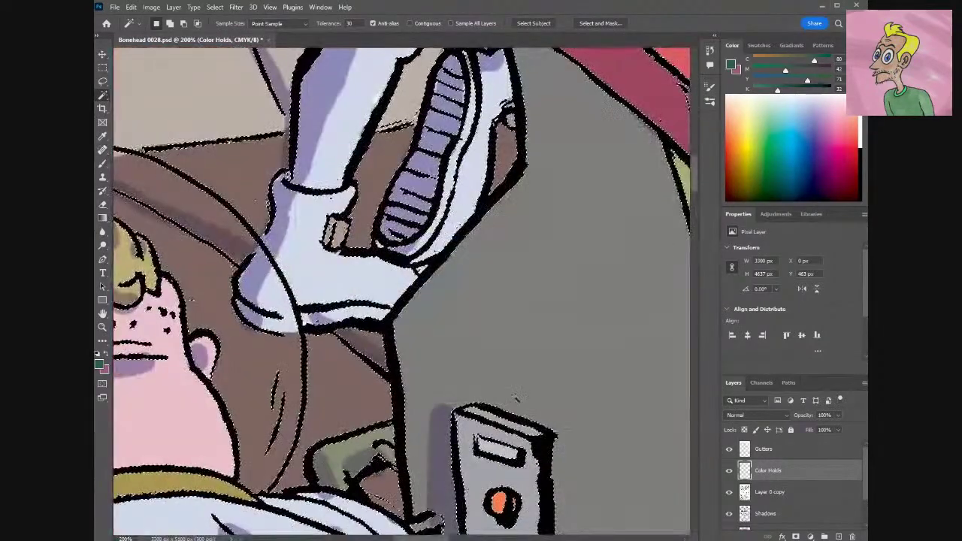
{"action": "left_click_drag", "start_coordinate": [694, 185], "coordinate": [697, 145]}
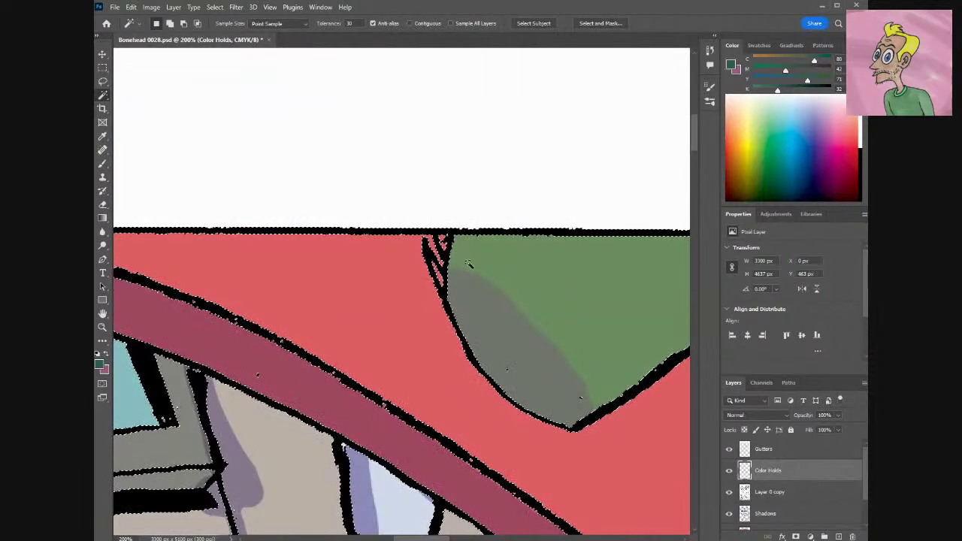
{"action": "key", "text": "b"}
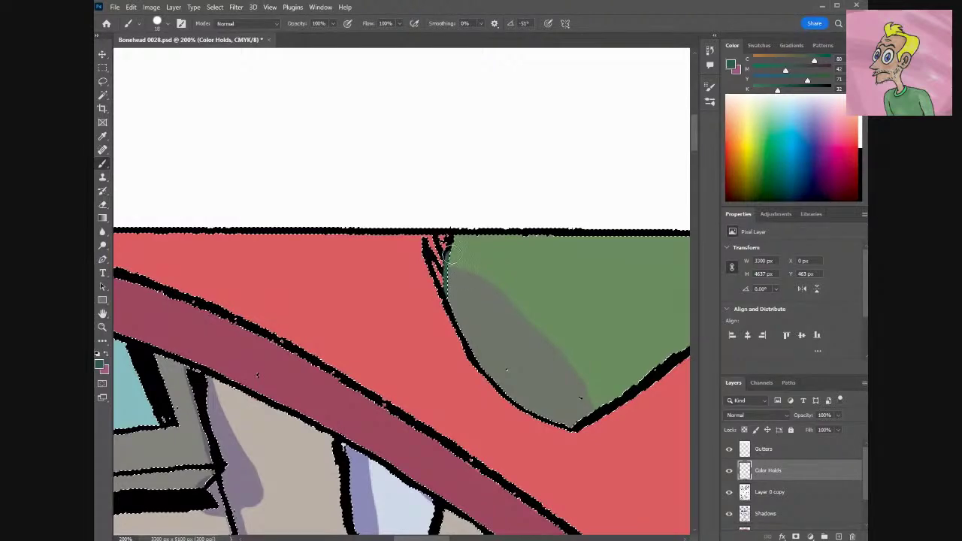
{"action": "left_click_drag", "start_coordinate": [449, 248], "coordinate": [451, 241]}
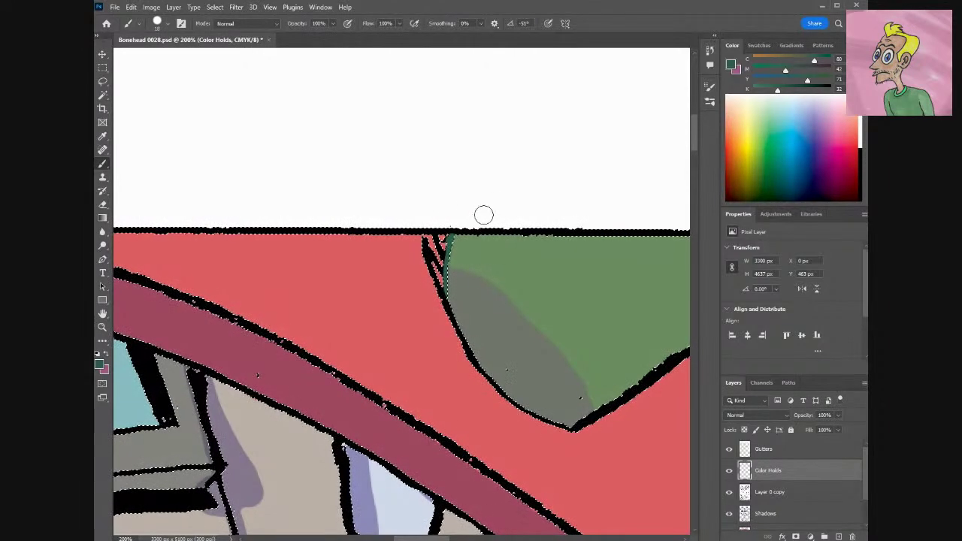
{"action": "key", "text": "e"}
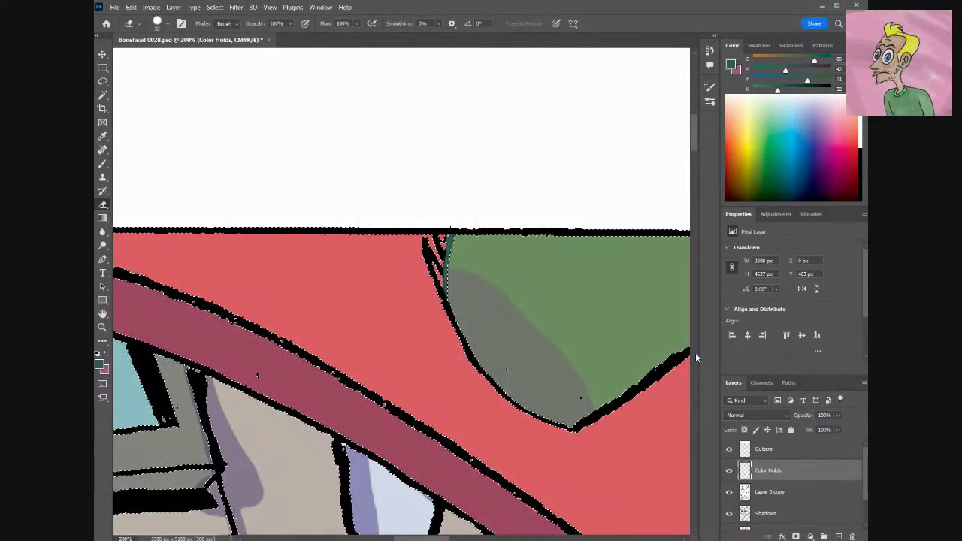
Examine the recolored outline at different zoom levels and look over the page's other panels.
{"action": "left_click_drag", "start_coordinate": [696, 153], "coordinate": [697, 144]}
{"action": "key", "text": "ctrl+minus"}
{"action": "key", "text": "ctrl+minus"}
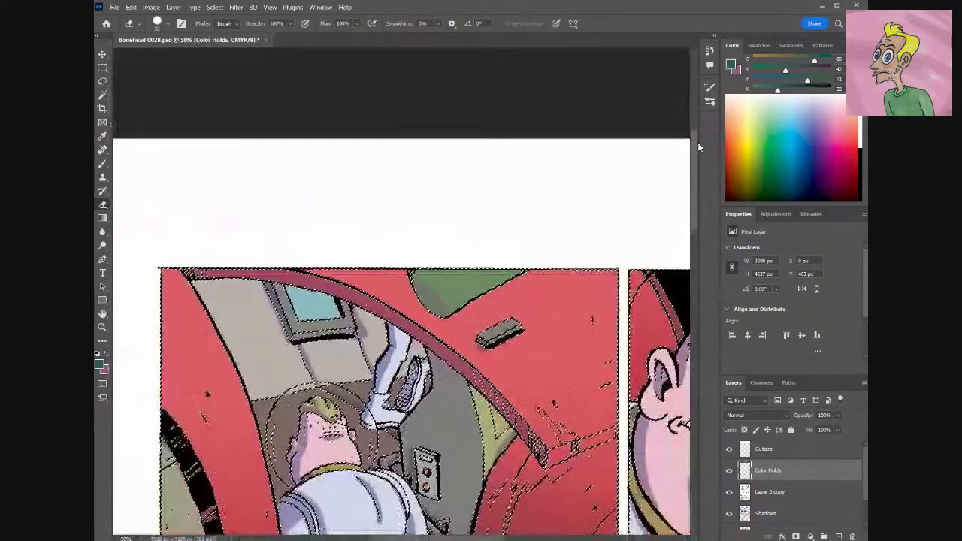
{"action": "key", "text": "ctrl+plus"}
{"action": "key", "text": "ctrl+plus"}
{"action": "key", "text": "ctrl+plus"}
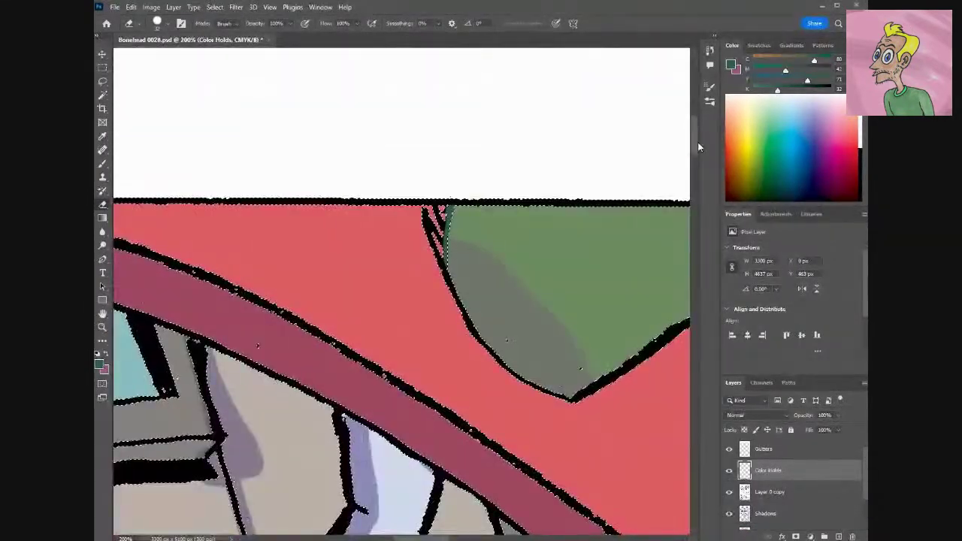
{"action": "key", "text": "ctrl+minus"}
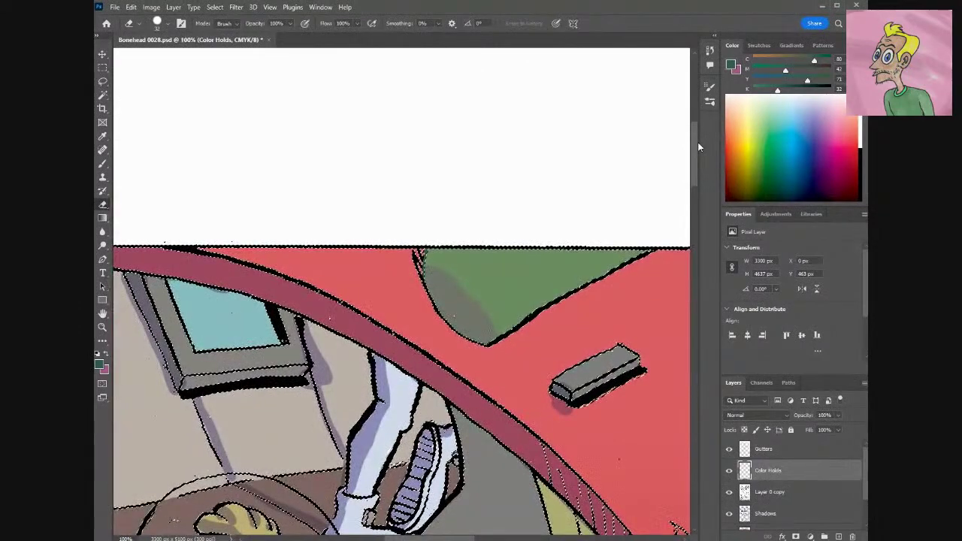
{"action": "key", "text": "ctrl+minus"}
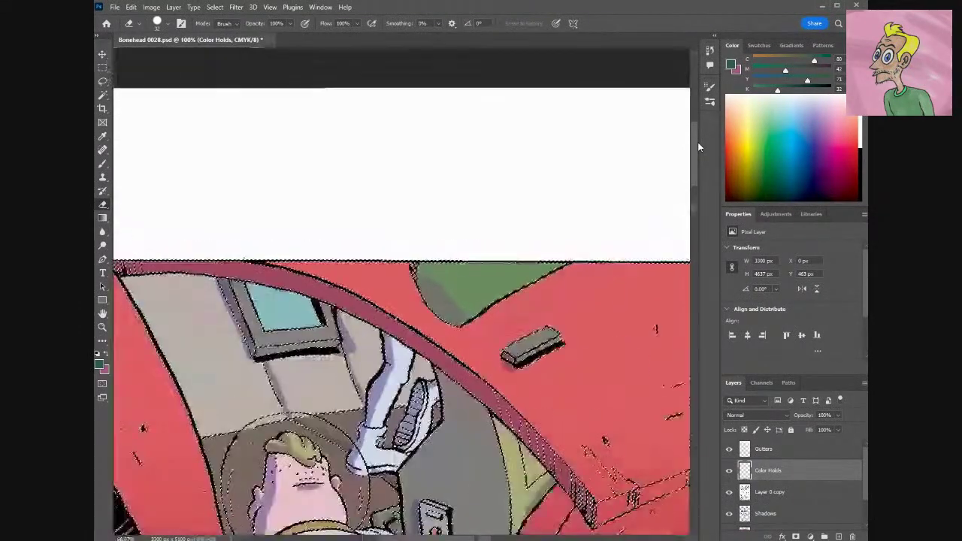
{"action": "key", "text": "ctrl+minus"}
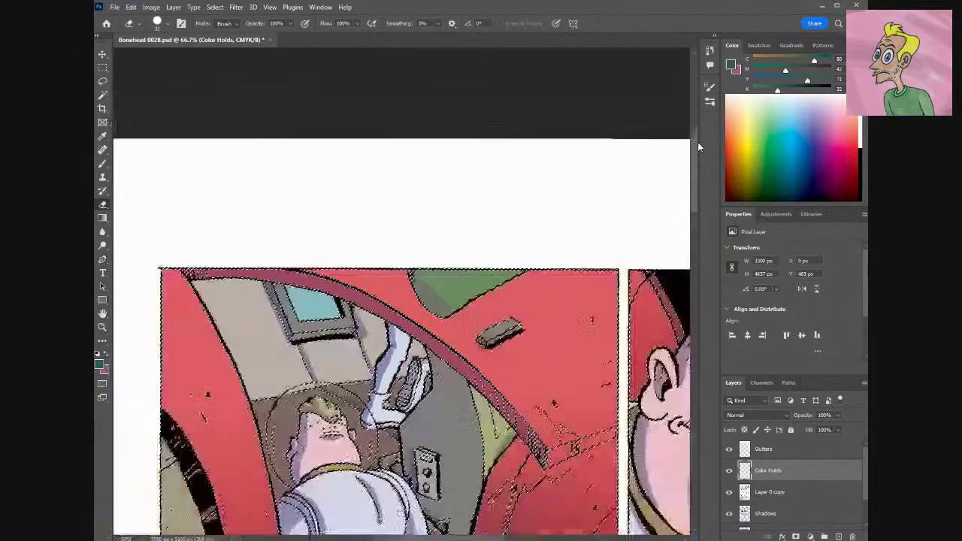
{"action": "key", "text": "ctrl+minus"}
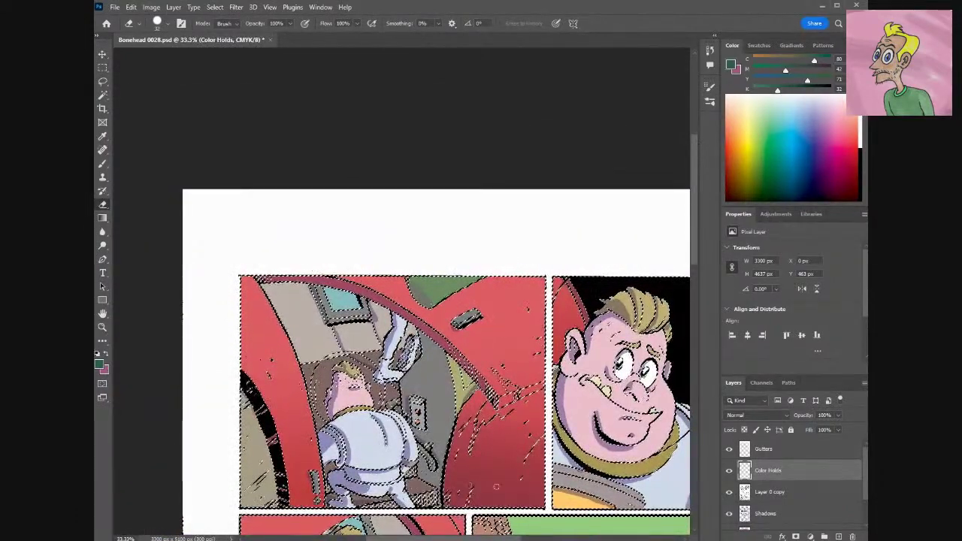
{"action": "scroll", "coordinate": [639, 376], "scroll_direction": "right", "scroll_amount": 4}
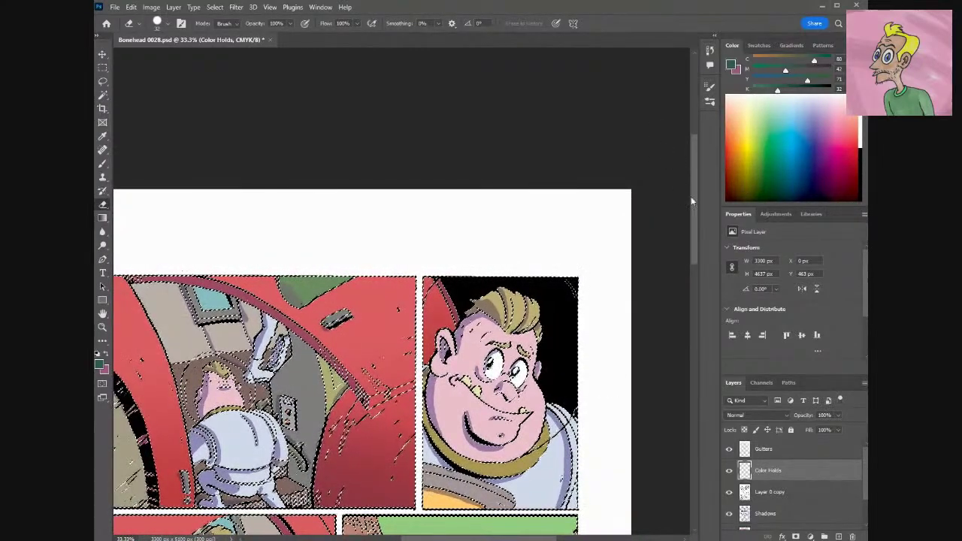
{"action": "left_click_drag", "start_coordinate": [696, 193], "coordinate": [696, 262]}
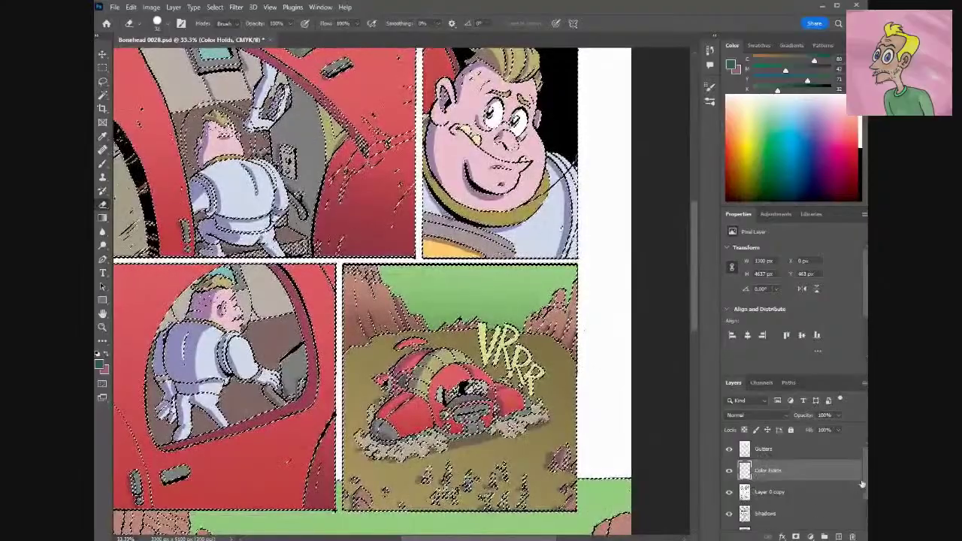
Create a new layer directly above Layer 1, beneath the Shadows layer.
{"action": "scroll", "coordinate": [862, 485], "scroll_direction": "down", "scroll_amount": 2}
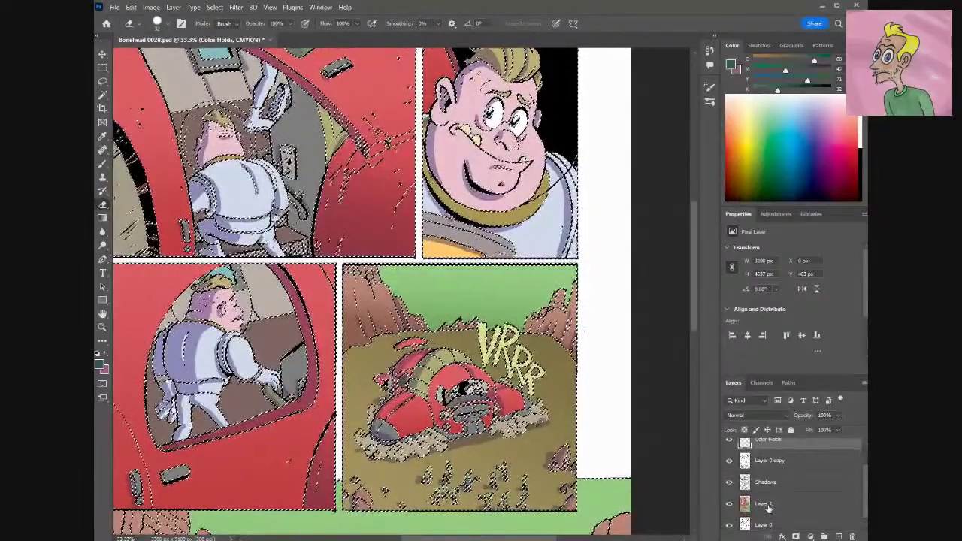
{"action": "left_click", "coordinate": [762, 510]}
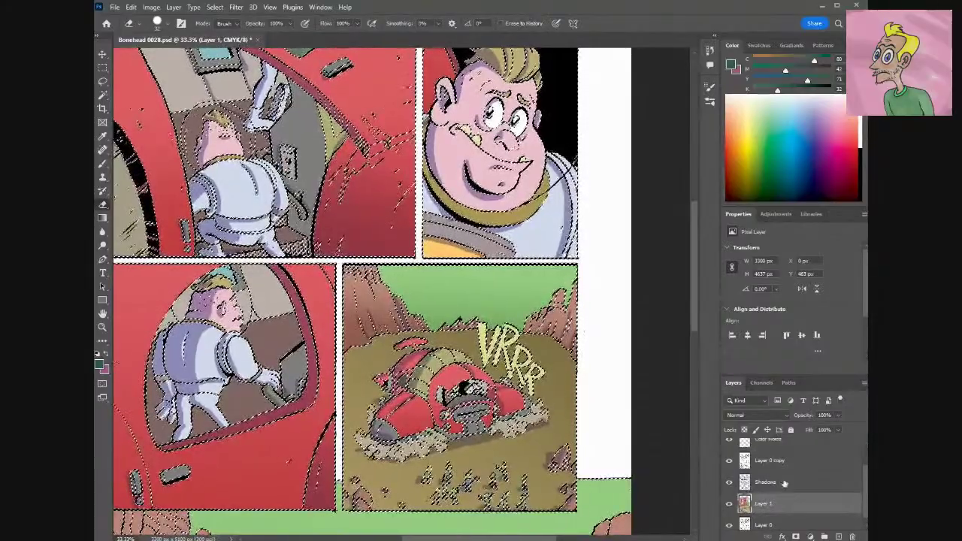
{"action": "left_click", "coordinate": [839, 536]}
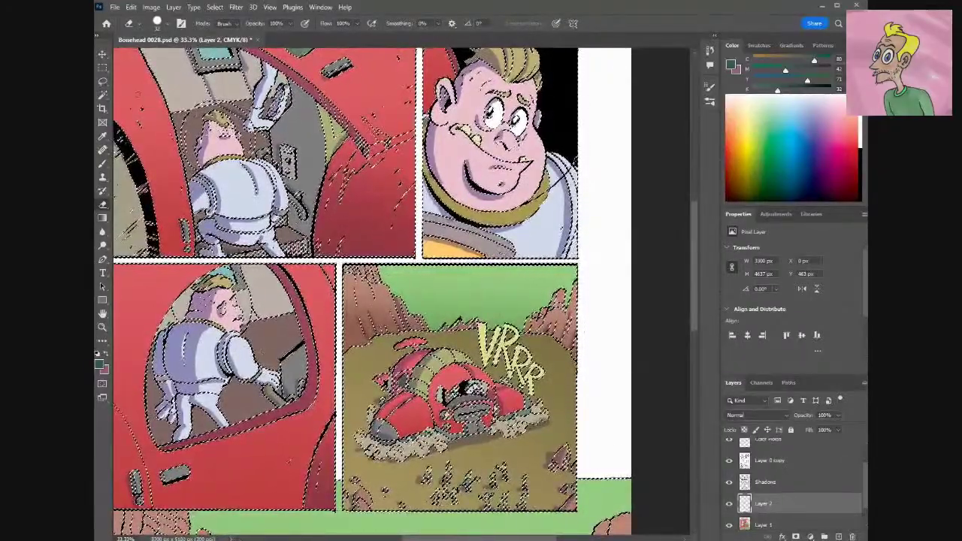
Switch to the Move tool and clear the page-wide line art selection.
{"action": "left_click", "coordinate": [103, 54]}
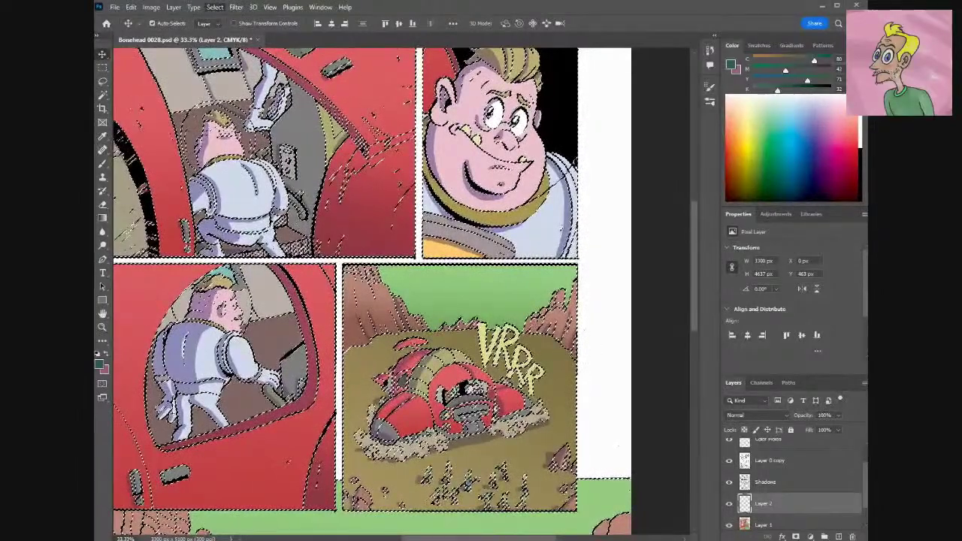
{"action": "left_click", "coordinate": [659, 275]}
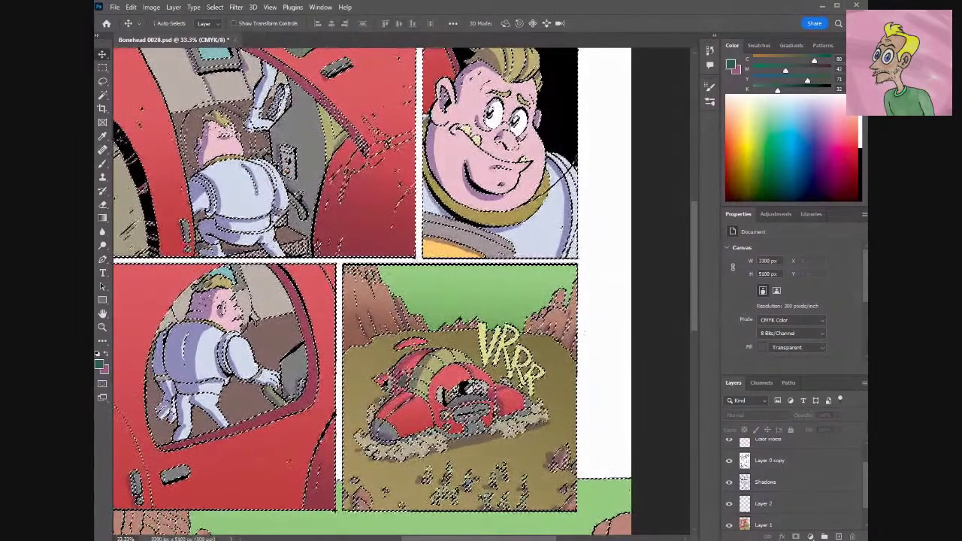
{"action": "key", "text": "ctrl+d"}
Select Layer 2 and set its opacity to 30%.
{"action": "key", "text": "ctrl+plus"}
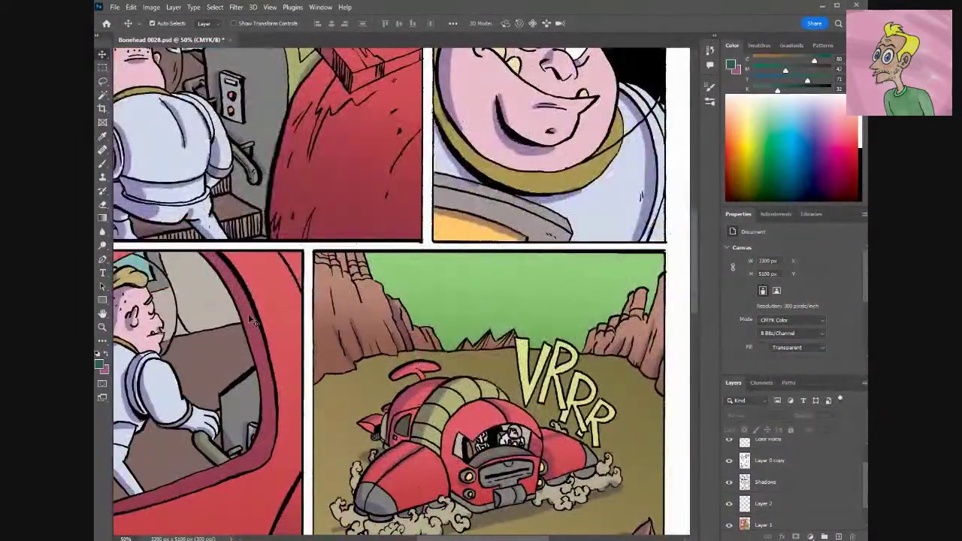
{"action": "scroll", "coordinate": [402, 292], "scroll_direction": "left", "scroll_amount": 3}
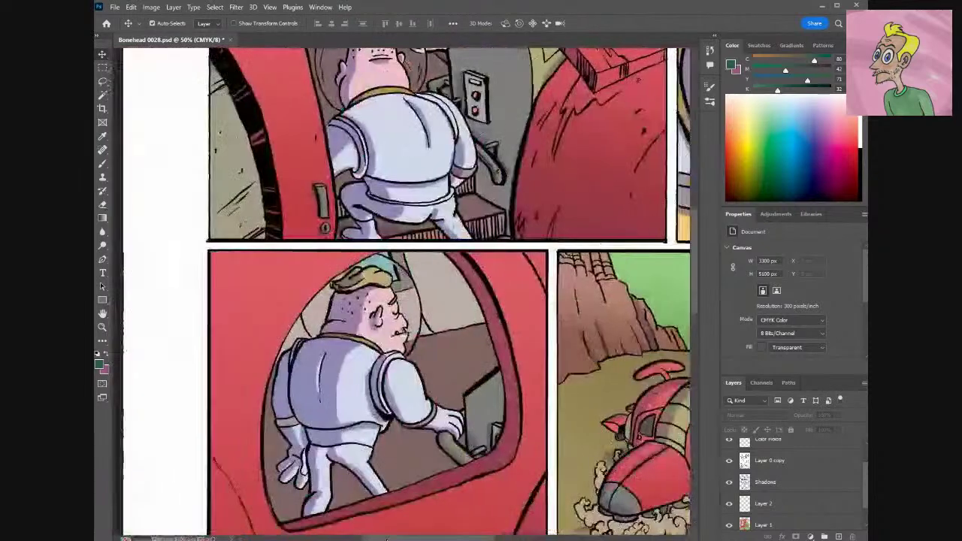
{"action": "left_click", "coordinate": [767, 506]}
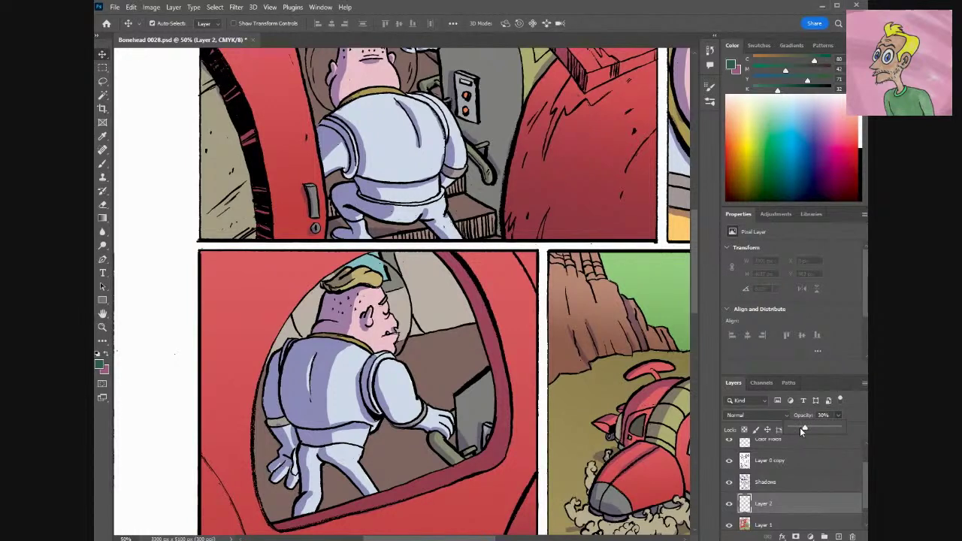
Set the foreground color to a brighter green, hex 459375.
{"action": "left_click", "coordinate": [98, 365]}
{"action": "left_click", "coordinate": [703, 432]}
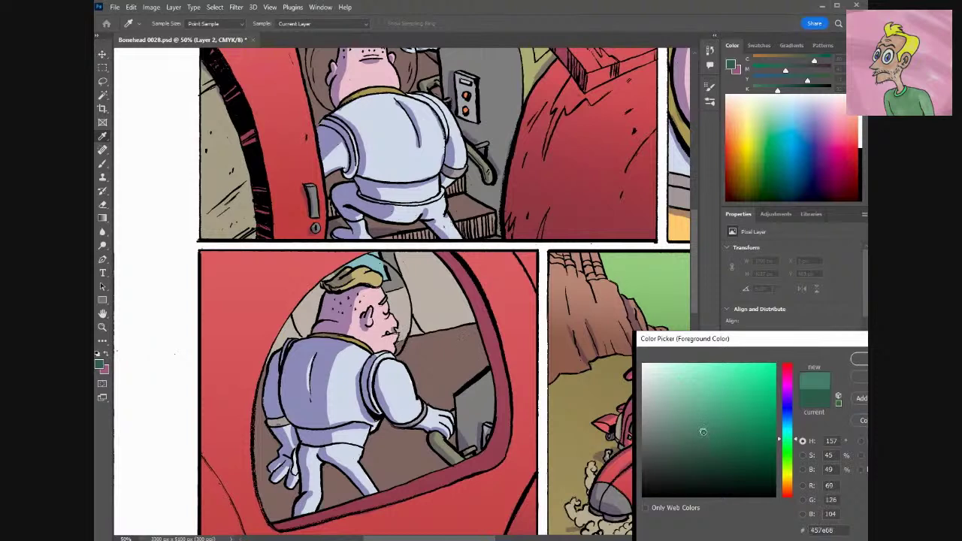
{"action": "left_click", "coordinate": [713, 418]}
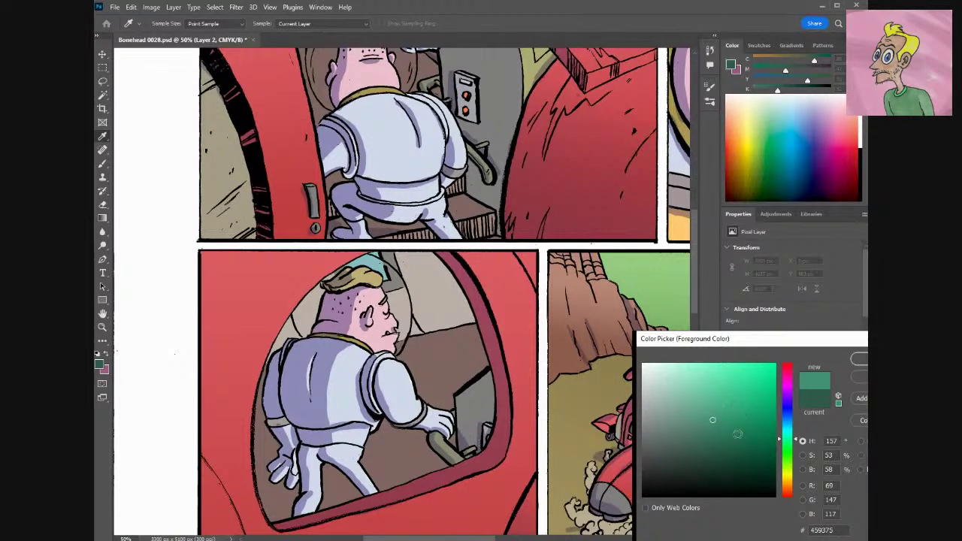
{"action": "left_click", "coordinate": [861, 359]}
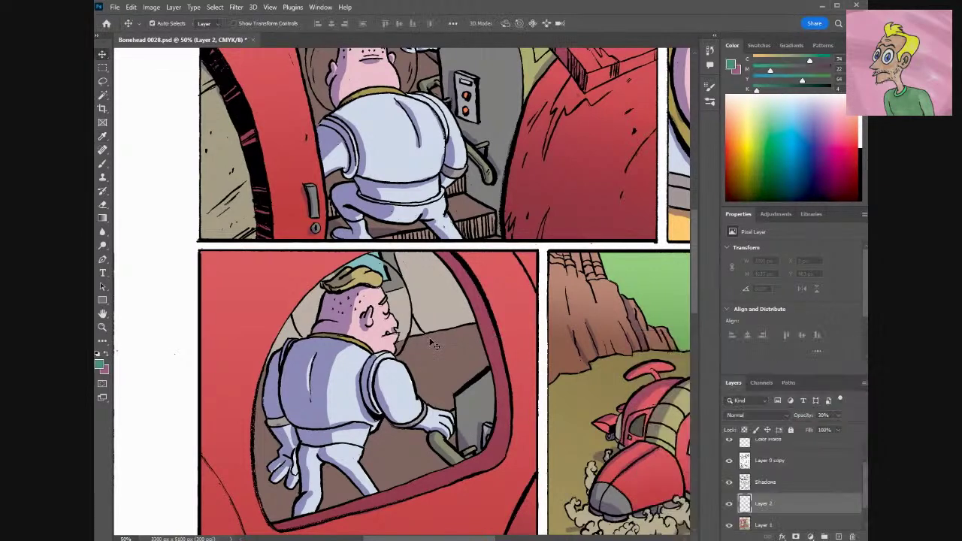
{"action": "left_click", "coordinate": [103, 177]}
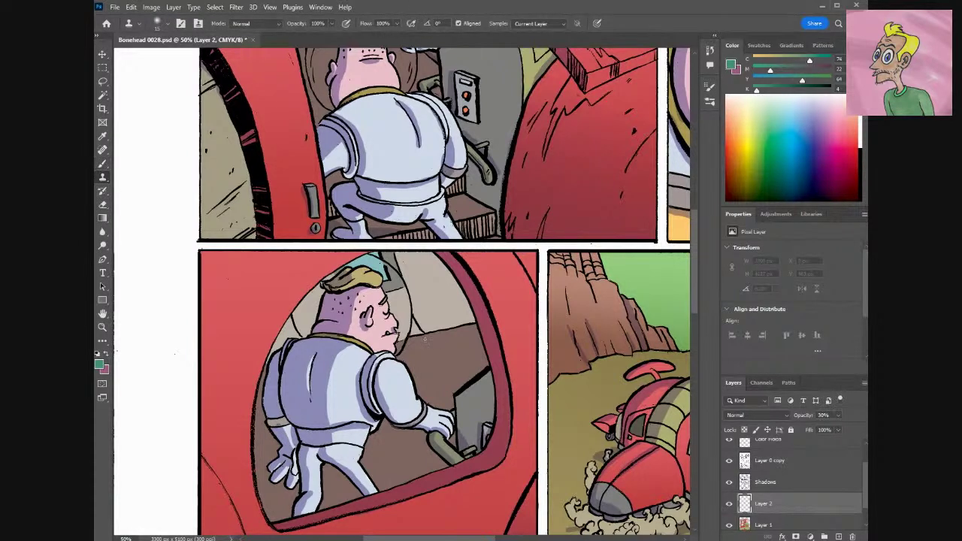
{"action": "left_click", "coordinate": [471, 340]}
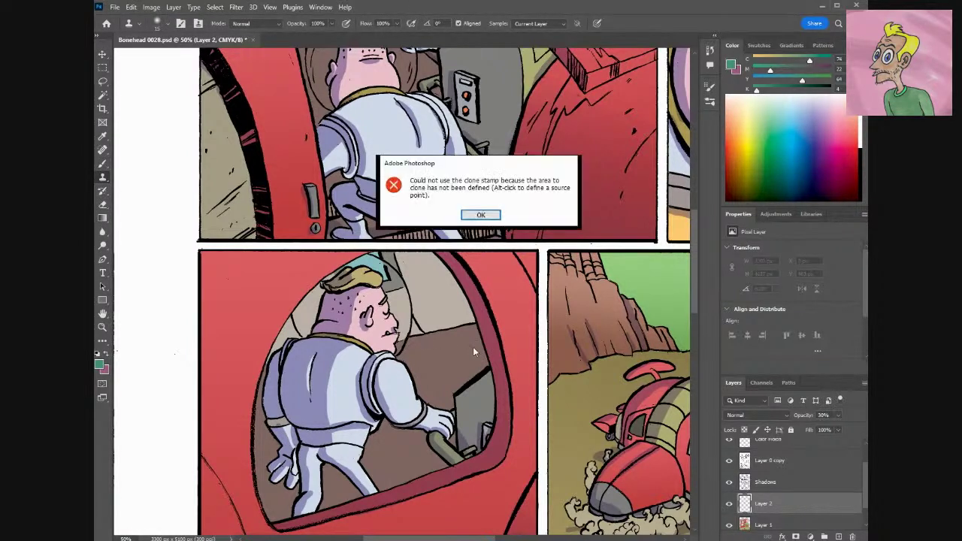
{"action": "left_click", "coordinate": [482, 215]}
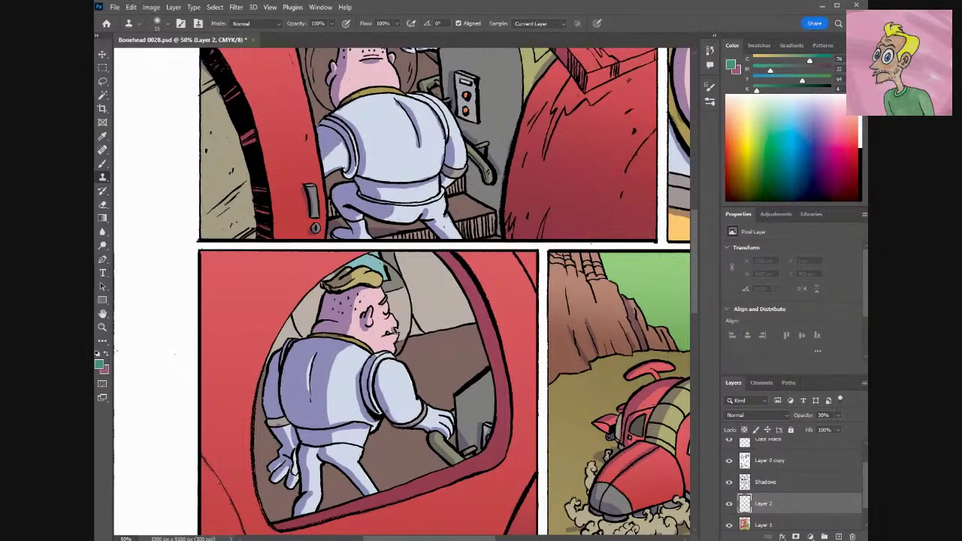
{"action": "left_click", "coordinate": [400, 310]}
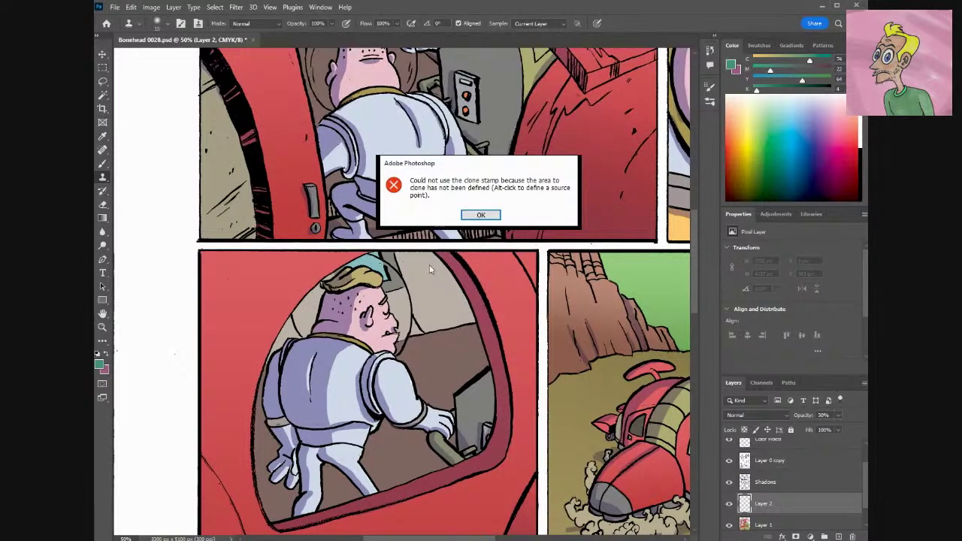
{"action": "left_click", "coordinate": [480, 215]}
Switch to the Brush tool, test green strokes over the man and the brown cabin interior, and undo them.
{"action": "left_click", "coordinate": [103, 162]}
{"action": "mouse_move", "coordinate": [434, 393]}
{"action": "left_mouse_down"}
{"action": "mouse_move", "coordinate": [392, 324]}
{"action": "mouse_move", "coordinate": [343, 352]}
{"action": "left_mouse_up"}
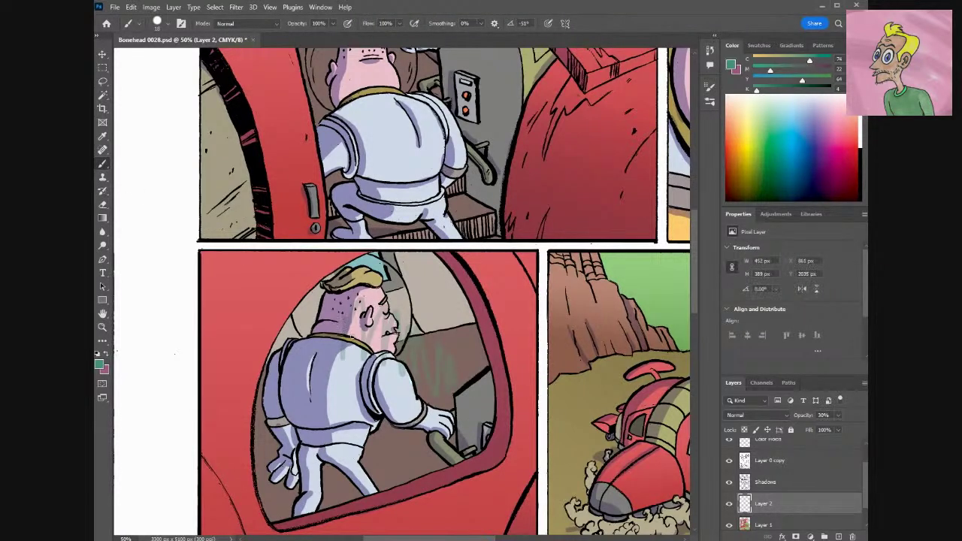
{"action": "key", "text": "ctrl+z"}
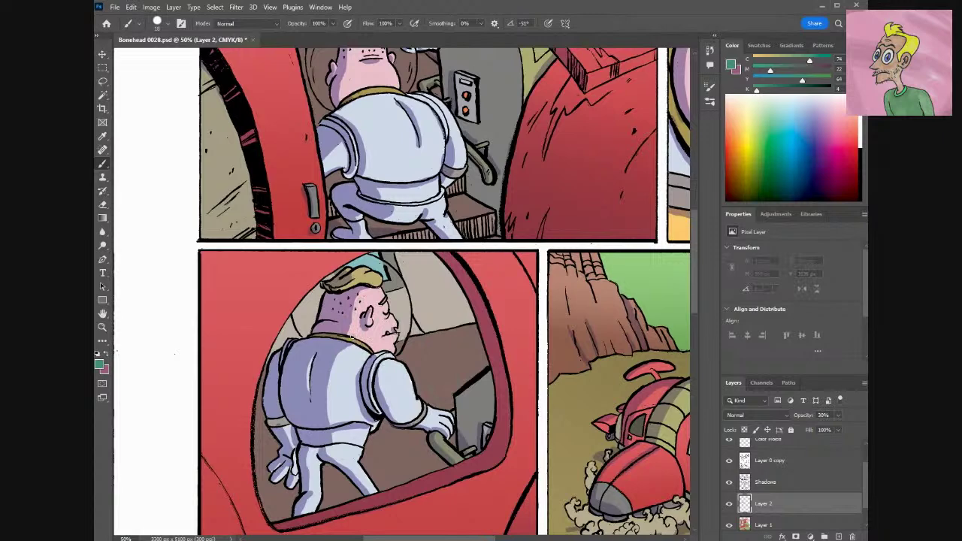
Enlarge the brush to 127 px and paint translucent green over the beige cabin wall and the man's face in the cockpit panel.
{"action": "scroll", "coordinate": [357, 341], "scroll_direction": "up", "scroll_amount": 3}
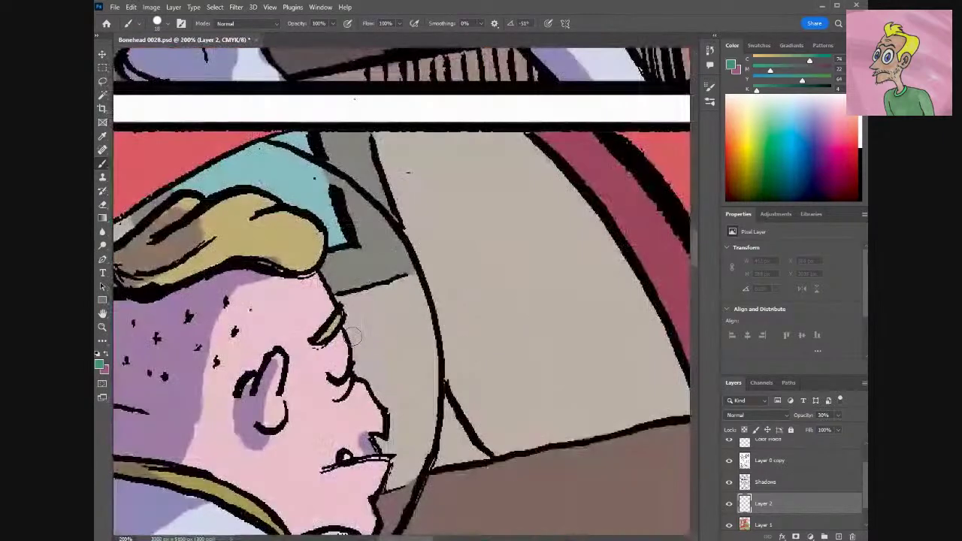
{"action": "mouse_move", "coordinate": [575, 219]}
{"action": "left_mouse_down"}
{"action": "mouse_move", "coordinate": [633, 292]}
{"action": "mouse_move", "coordinate": [611, 259]}
{"action": "mouse_move", "coordinate": [596, 313]}
{"action": "mouse_move", "coordinate": [553, 188]}
{"action": "mouse_move", "coordinate": [592, 233]}
{"action": "mouse_move", "coordinate": [594, 222]}
{"action": "mouse_move", "coordinate": [511, 143]}
{"action": "mouse_move", "coordinate": [533, 154]}
{"action": "mouse_move", "coordinate": [524, 141]}
{"action": "mouse_move", "coordinate": [585, 225]}
{"action": "mouse_move", "coordinate": [584, 244]}
{"action": "mouse_move", "coordinate": [592, 231]}
{"action": "mouse_move", "coordinate": [635, 303]}
{"action": "mouse_move", "coordinate": [587, 219]}
{"action": "mouse_move", "coordinate": [639, 293]}
{"action": "mouse_move", "coordinate": [683, 402]}
{"action": "mouse_move", "coordinate": [663, 397]}
{"action": "mouse_move", "coordinate": [550, 183]}
{"action": "mouse_move", "coordinate": [520, 180]}
{"action": "left_mouse_up"}
{"action": "left_click", "coordinate": [169, 29]}
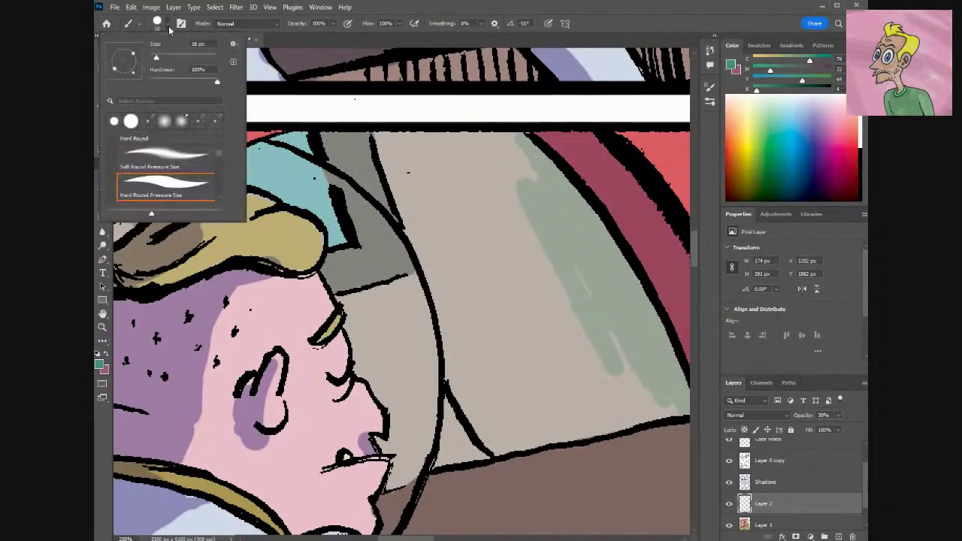
{"action": "left_click", "coordinate": [189, 60]}
{"action": "mouse_move", "coordinate": [513, 225]}
{"action": "left_mouse_down"}
{"action": "mouse_move", "coordinate": [504, 196]}
{"action": "mouse_move", "coordinate": [468, 191]}
{"action": "mouse_move", "coordinate": [492, 178]}
{"action": "mouse_move", "coordinate": [438, 189]}
{"action": "mouse_move", "coordinate": [412, 176]}
{"action": "mouse_move", "coordinate": [372, 192]}
{"action": "mouse_move", "coordinate": [301, 398]}
{"action": "mouse_move", "coordinate": [391, 421]}
{"action": "mouse_move", "coordinate": [494, 301]}
{"action": "mouse_move", "coordinate": [584, 404]}
{"action": "mouse_move", "coordinate": [597, 383]}
{"action": "mouse_move", "coordinate": [623, 419]}
{"action": "mouse_move", "coordinate": [558, 516]}
{"action": "left_mouse_up"}
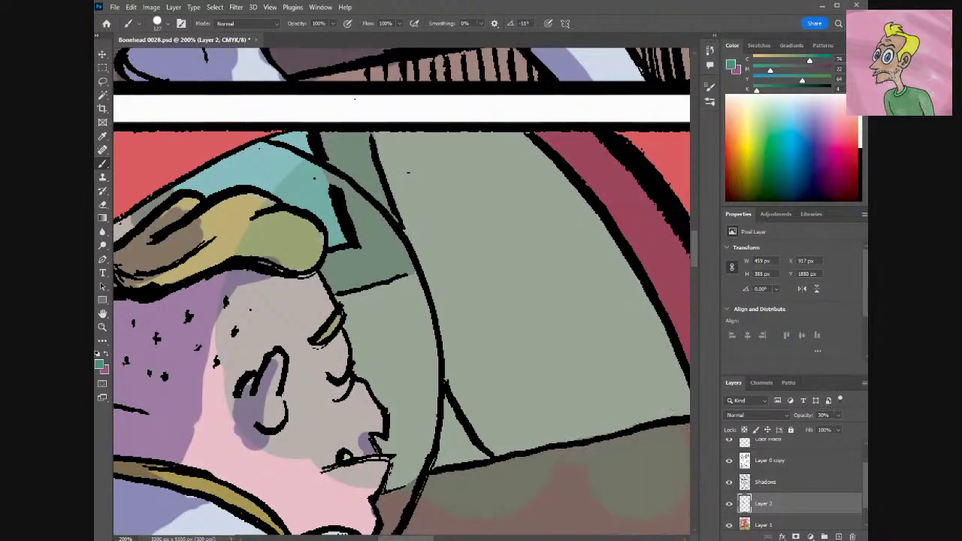
Paint green over the brown interior beside the maroon frame and the grey console, undoing the stray last stroke.
{"action": "scroll", "coordinate": [401, 301], "scroll_direction": "right", "scroll_amount": 5}
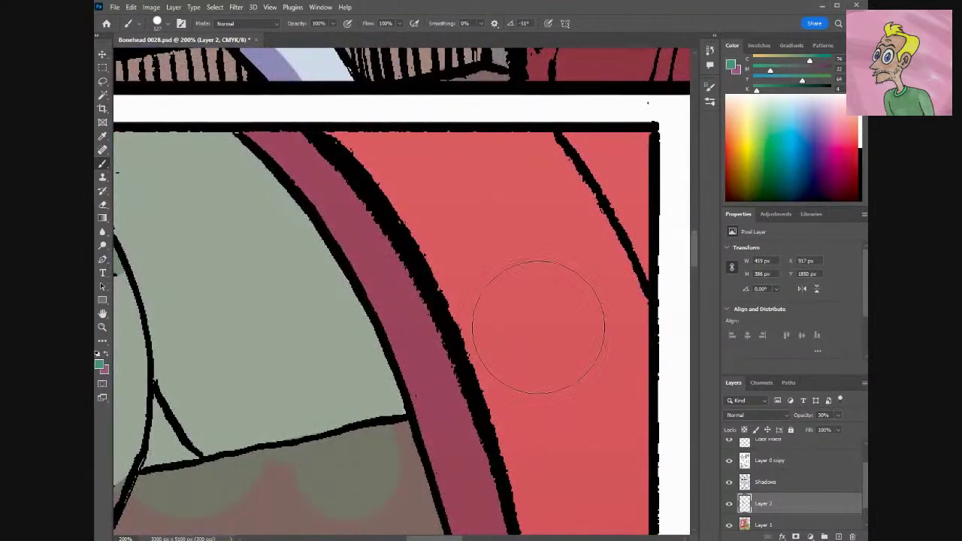
{"action": "left_click_drag", "start_coordinate": [352, 448], "coordinate": [358, 417]}
{"action": "mouse_move", "coordinate": [368, 487]}
{"action": "left_mouse_down"}
{"action": "mouse_move", "coordinate": [361, 477]}
{"action": "mouse_move", "coordinate": [369, 489]}
{"action": "left_mouse_up"}
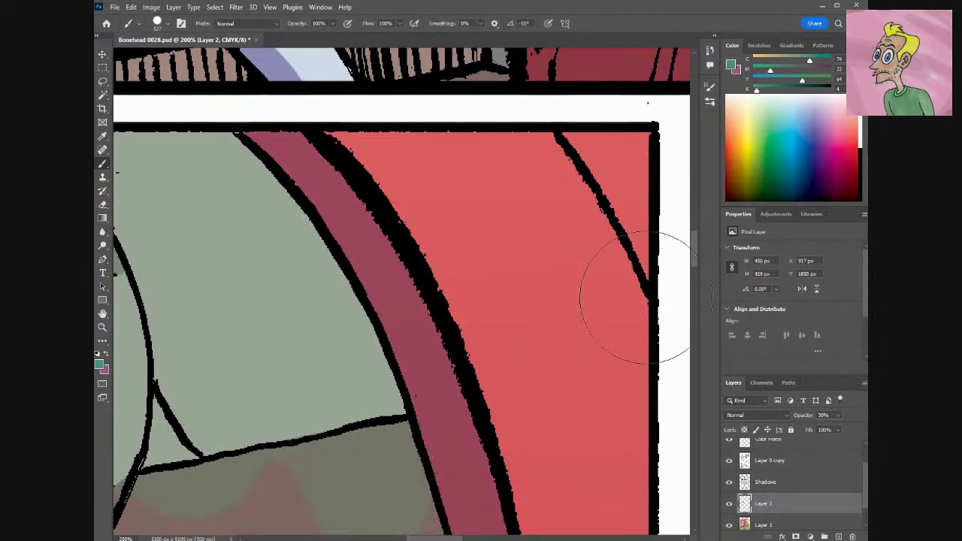
{"action": "left_click_drag", "start_coordinate": [692, 260], "coordinate": [701, 285]}
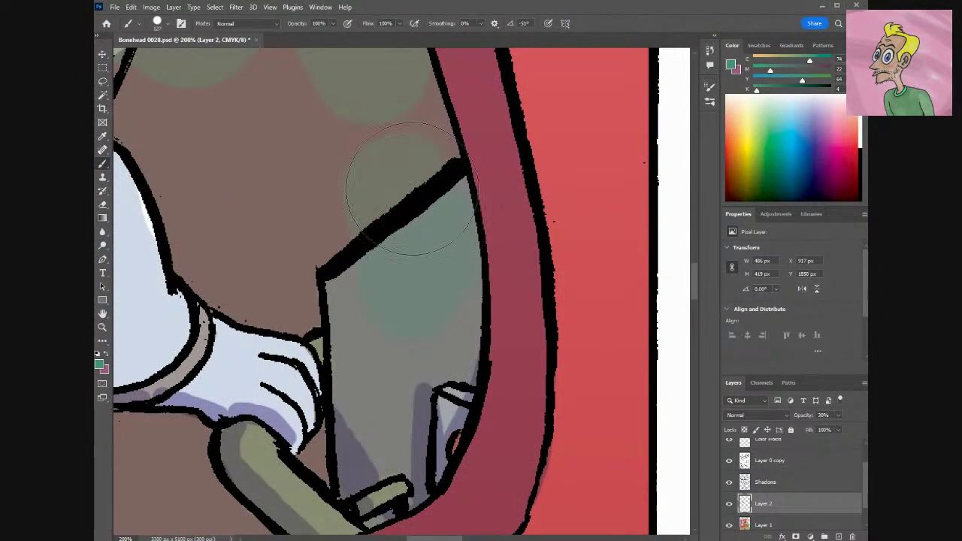
{"action": "left_click_drag", "start_coordinate": [404, 161], "coordinate": [388, 96]}
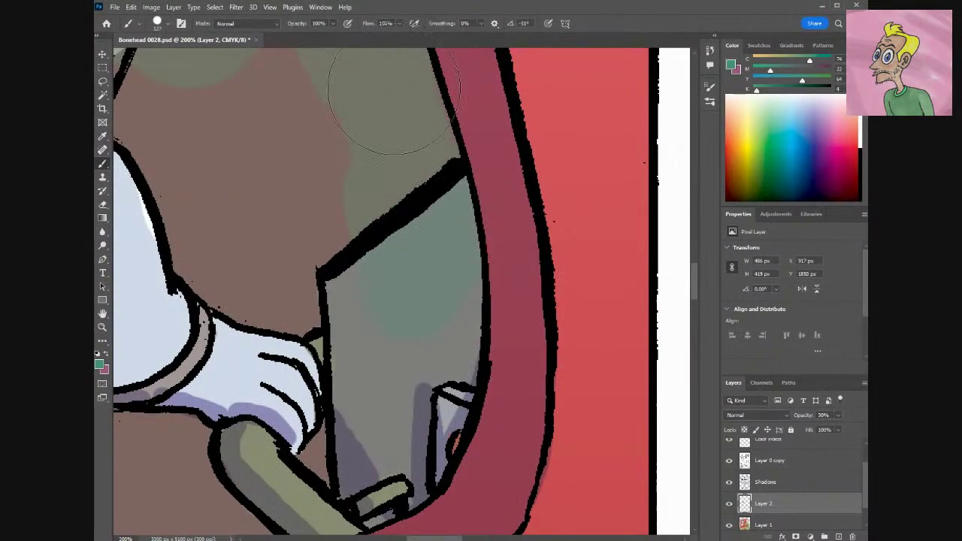
{"action": "mouse_move", "coordinate": [409, 136]}
{"action": "left_mouse_down"}
{"action": "mouse_move", "coordinate": [408, 301]}
{"action": "mouse_move", "coordinate": [433, 317]}
{"action": "mouse_move", "coordinate": [384, 376]}
{"action": "mouse_move", "coordinate": [402, 361]}
{"action": "mouse_move", "coordinate": [445, 373]}
{"action": "mouse_move", "coordinate": [409, 386]}
{"action": "mouse_move", "coordinate": [389, 301]}
{"action": "left_mouse_up"}
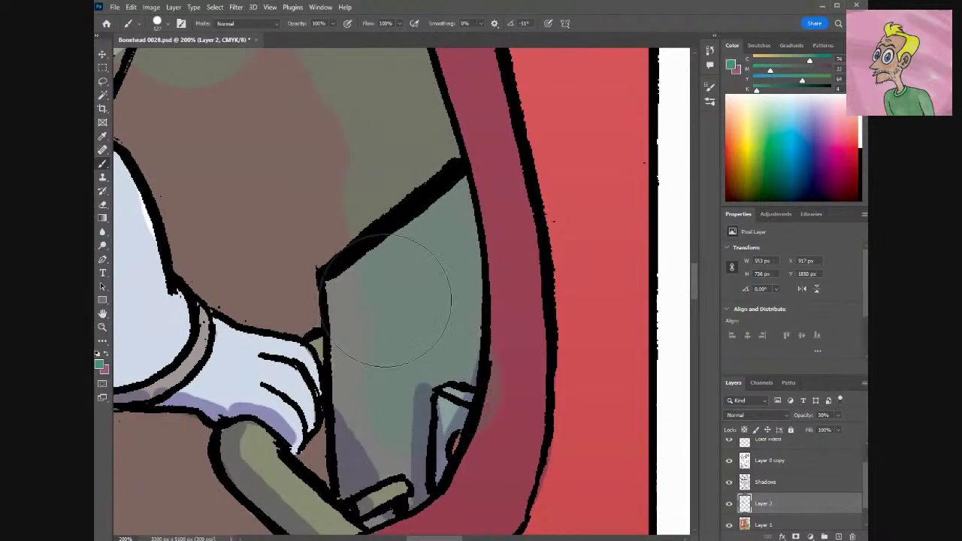
{"action": "key", "text": "ctrl+z"}
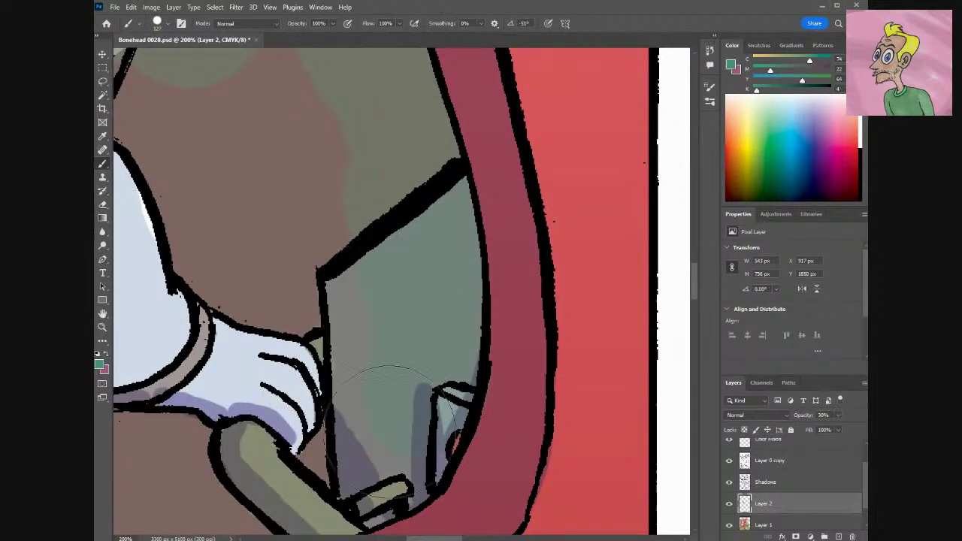
Extend the green tint over the lower console, the remaining brown interior, and the man's forward arm, glove and upper torso.
{"action": "mouse_move", "coordinate": [369, 462]}
{"action": "left_mouse_down"}
{"action": "mouse_move", "coordinate": [363, 467]}
{"action": "mouse_move", "coordinate": [383, 446]}
{"action": "mouse_move", "coordinate": [345, 322]}
{"action": "mouse_move", "coordinate": [337, 426]}
{"action": "mouse_move", "coordinate": [346, 401]}
{"action": "mouse_move", "coordinate": [331, 314]}
{"action": "mouse_move", "coordinate": [305, 251]}
{"action": "mouse_move", "coordinate": [225, 376]}
{"action": "mouse_move", "coordinate": [312, 361]}
{"action": "left_mouse_up"}
{"action": "mouse_move", "coordinate": [246, 94]}
{"action": "left_mouse_down"}
{"action": "mouse_move", "coordinate": [215, 204]}
{"action": "mouse_move", "coordinate": [193, 188]}
{"action": "left_mouse_up"}
{"action": "left_click_drag", "start_coordinate": [430, 539], "coordinate": [407, 539]}
{"action": "mouse_move", "coordinate": [322, 215]}
{"action": "left_mouse_down"}
{"action": "mouse_move", "coordinate": [333, 204]}
{"action": "mouse_move", "coordinate": [345, 105]}
{"action": "mouse_move", "coordinate": [167, 129]}
{"action": "mouse_move", "coordinate": [168, 90]}
{"action": "mouse_move", "coordinate": [161, 354]}
{"action": "mouse_move", "coordinate": [508, 459]}
{"action": "mouse_move", "coordinate": [311, 397]}
{"action": "mouse_move", "coordinate": [300, 215]}
{"action": "mouse_move", "coordinate": [172, 215]}
{"action": "mouse_move", "coordinate": [154, 270]}
{"action": "left_mouse_up"}
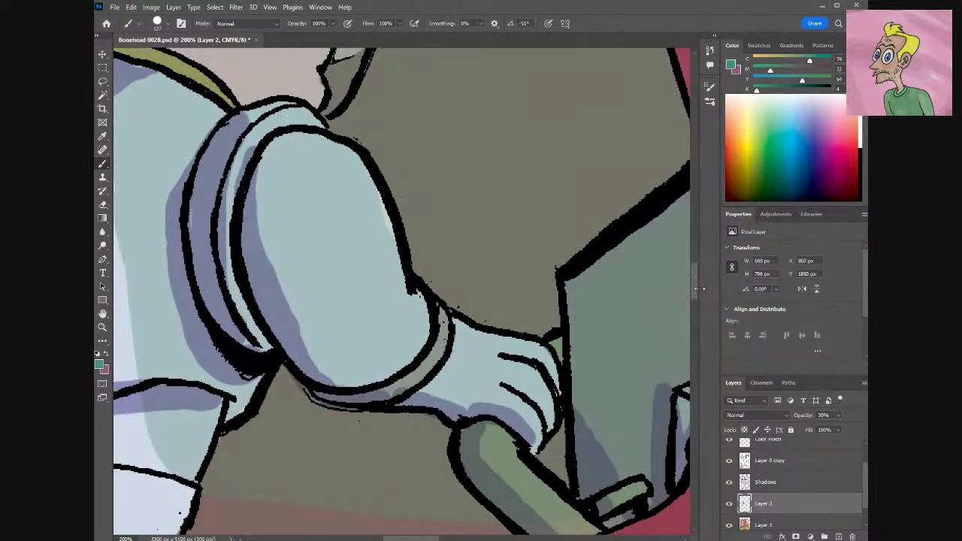
Tint the lever, the lower brown interior and the man's front leg green down to the maroon door sill.
{"action": "scroll", "coordinate": [695, 304], "scroll_direction": "down", "scroll_amount": 5}
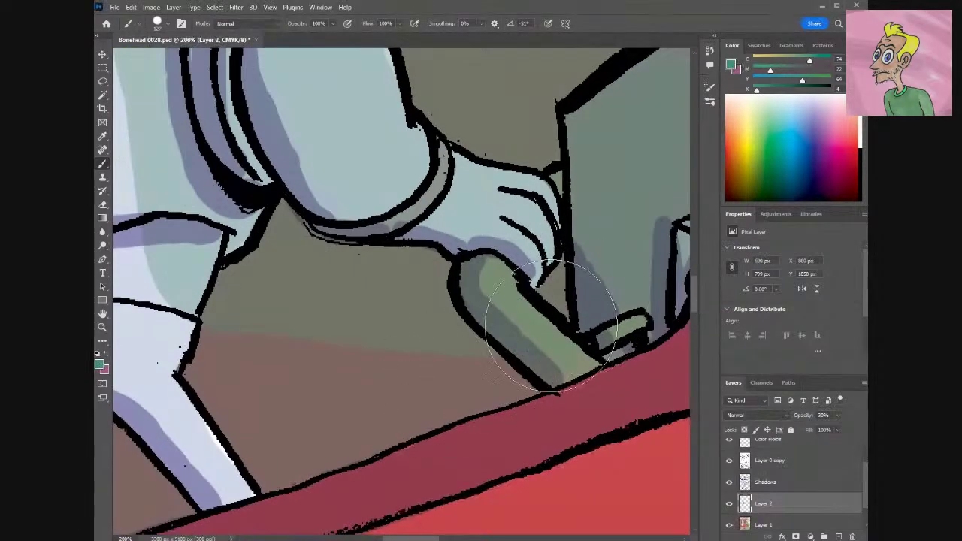
{"action": "mouse_move", "coordinate": [554, 333]}
{"action": "left_mouse_down"}
{"action": "mouse_move", "coordinate": [261, 411]}
{"action": "mouse_move", "coordinate": [395, 377]}
{"action": "mouse_move", "coordinate": [287, 413]}
{"action": "mouse_move", "coordinate": [294, 425]}
{"action": "mouse_move", "coordinate": [350, 410]}
{"action": "mouse_move", "coordinate": [323, 420]}
{"action": "mouse_move", "coordinate": [219, 349]}
{"action": "mouse_move", "coordinate": [266, 382]}
{"action": "mouse_move", "coordinate": [204, 325]}
{"action": "mouse_move", "coordinate": [409, 483]}
{"action": "left_mouse_up"}
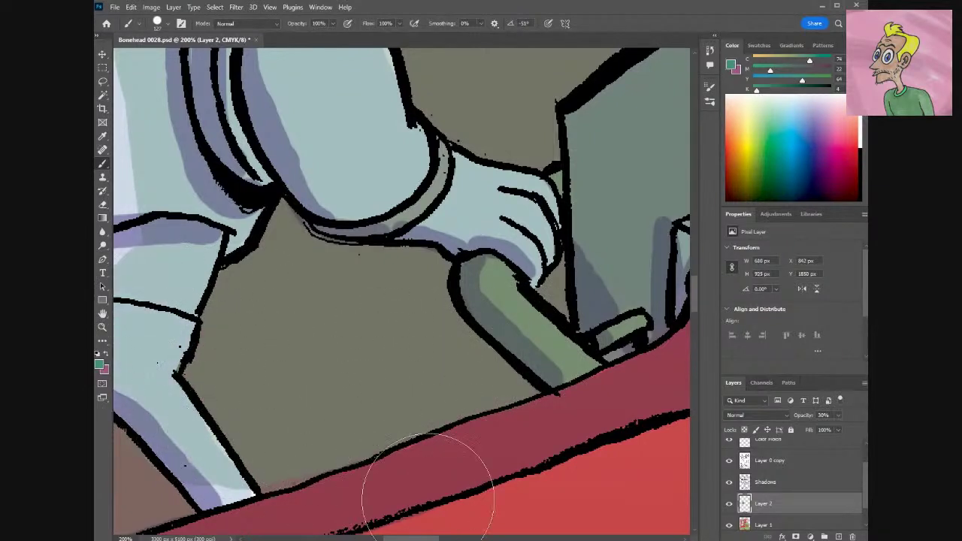
{"action": "mouse_move", "coordinate": [405, 539]}
{"action": "left_mouse_down"}
{"action": "mouse_move", "coordinate": [376, 539]}
{"action": "mouse_move", "coordinate": [415, 539]}
{"action": "left_mouse_up"}
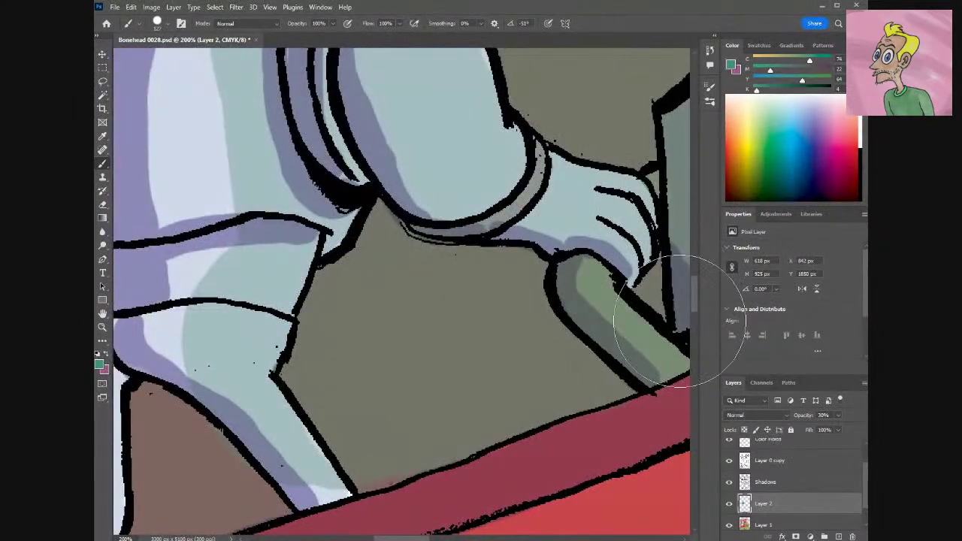
{"action": "left_click_drag", "start_coordinate": [694, 295], "coordinate": [695, 308]}
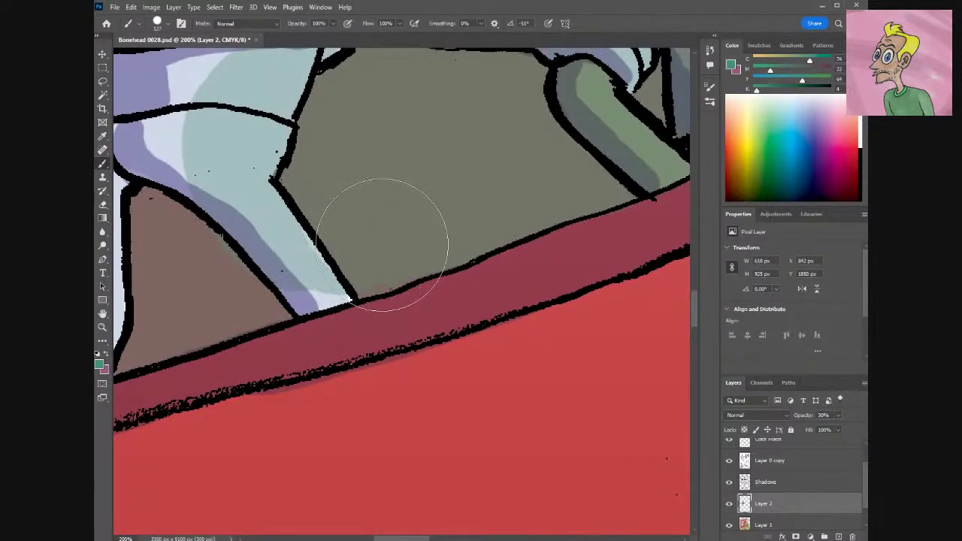
{"action": "left_click", "coordinate": [304, 250]}
{"action": "left_click_drag", "start_coordinate": [357, 263], "coordinate": [190, 310]}
{"action": "mouse_move", "coordinate": [200, 288]}
{"action": "left_mouse_down"}
{"action": "mouse_move", "coordinate": [162, 177]}
{"action": "mouse_move", "coordinate": [236, 107]}
{"action": "mouse_move", "coordinate": [397, 97]}
{"action": "left_mouse_up"}
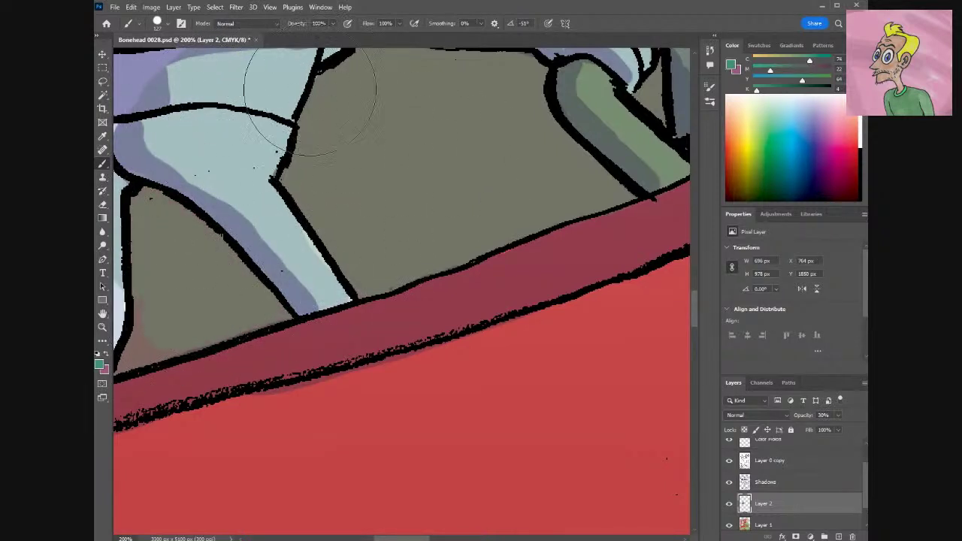
Paint the green tint over the man's rear leg, hips and the back of his suit.
{"action": "left_click_drag", "start_coordinate": [412, 539], "coordinate": [391, 539]}
{"action": "mouse_move", "coordinate": [408, 317]}
{"action": "left_mouse_down"}
{"action": "mouse_move", "coordinate": [275, 343]}
{"action": "mouse_move", "coordinate": [215, 333]}
{"action": "mouse_move", "coordinate": [305, 133]}
{"action": "mouse_move", "coordinate": [233, 225]}
{"action": "mouse_move", "coordinate": [226, 91]}
{"action": "left_mouse_up"}
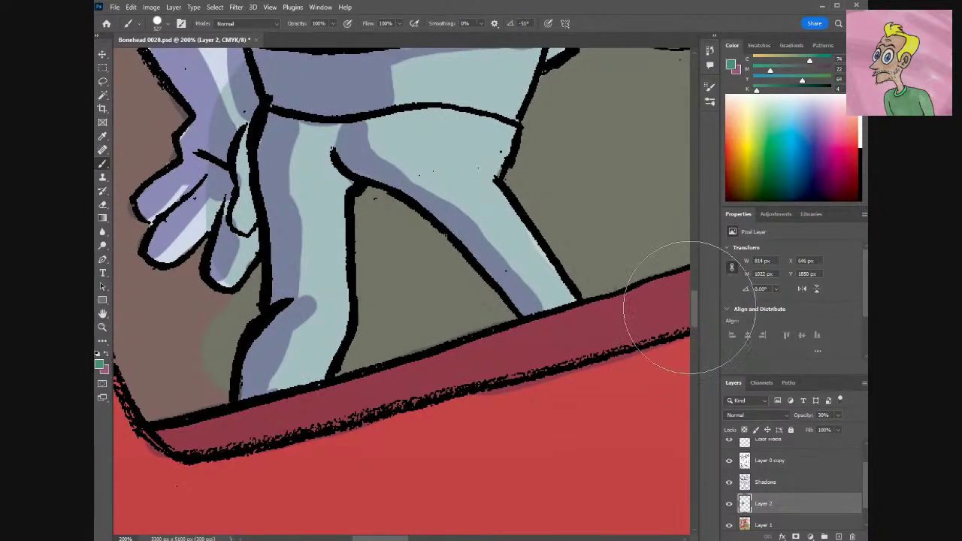
{"action": "left_click_drag", "start_coordinate": [696, 310], "coordinate": [699, 284]}
{"action": "mouse_move", "coordinate": [439, 263]}
{"action": "left_mouse_down"}
{"action": "mouse_move", "coordinate": [386, 226]}
{"action": "mouse_move", "coordinate": [393, 344]}
{"action": "mouse_move", "coordinate": [312, 311]}
{"action": "mouse_move", "coordinate": [208, 315]}
{"action": "mouse_move", "coordinate": [218, 376]}
{"action": "mouse_move", "coordinate": [408, 129]}
{"action": "mouse_move", "coordinate": [408, 105]}
{"action": "mouse_move", "coordinate": [514, 162]}
{"action": "left_mouse_up"}
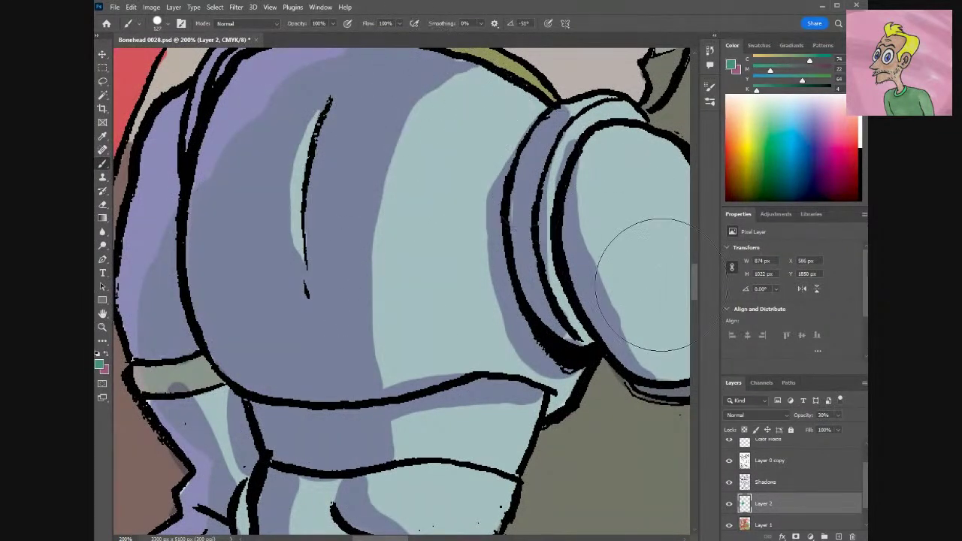
Cover the back of the man's head, his hair, the window behind him and the red hull above with green.
{"action": "left_click_drag", "start_coordinate": [694, 267], "coordinate": [695, 241]}
{"action": "mouse_move", "coordinate": [489, 192]}
{"action": "left_mouse_down"}
{"action": "mouse_move", "coordinate": [475, 312]}
{"action": "mouse_move", "coordinate": [466, 162]}
{"action": "mouse_move", "coordinate": [538, 307]}
{"action": "mouse_move", "coordinate": [489, 83]}
{"action": "mouse_move", "coordinate": [557, 64]}
{"action": "mouse_move", "coordinate": [323, 196]}
{"action": "mouse_move", "coordinate": [374, 233]}
{"action": "mouse_move", "coordinate": [282, 315]}
{"action": "mouse_move", "coordinate": [293, 263]}
{"action": "mouse_move", "coordinate": [403, 304]}
{"action": "left_mouse_up"}
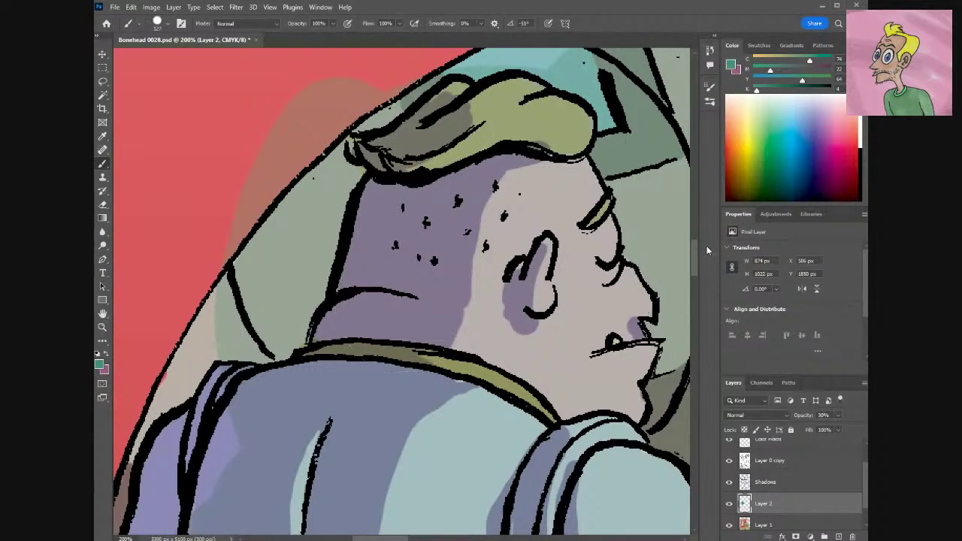
{"action": "left_click_drag", "start_coordinate": [695, 254], "coordinate": [697, 237]}
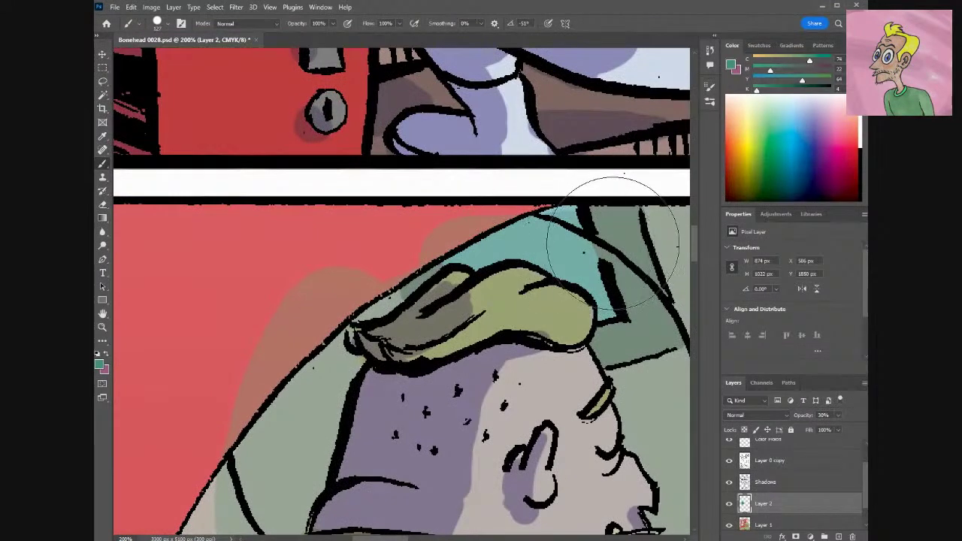
{"action": "mouse_move", "coordinate": [539, 262]}
{"action": "left_mouse_down"}
{"action": "mouse_move", "coordinate": [353, 263]}
{"action": "mouse_move", "coordinate": [376, 256]}
{"action": "mouse_move", "coordinate": [311, 268]}
{"action": "mouse_move", "coordinate": [378, 241]}
{"action": "mouse_move", "coordinate": [318, 241]}
{"action": "left_mouse_up"}
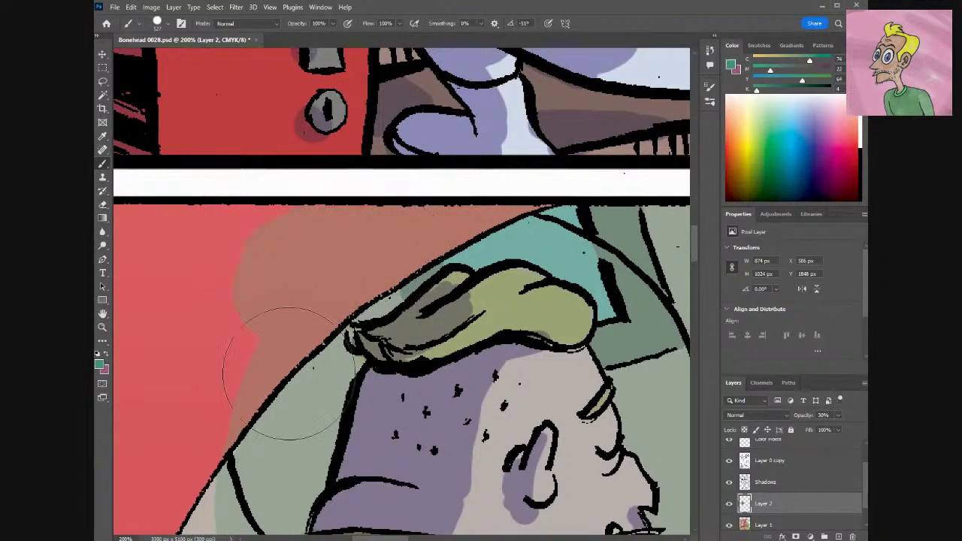
Paint green over the upper red hull between the cockpit opening and the panel's left border.
{"action": "left_click_drag", "start_coordinate": [376, 539], "coordinate": [348, 539]}
{"action": "mouse_move", "coordinate": [548, 247]}
{"action": "left_mouse_down"}
{"action": "mouse_move", "coordinate": [220, 266]}
{"action": "mouse_move", "coordinate": [193, 239]}
{"action": "mouse_move", "coordinate": [196, 266]}
{"action": "mouse_move", "coordinate": [180, 234]}
{"action": "mouse_move", "coordinate": [216, 441]}
{"action": "mouse_move", "coordinate": [233, 400]}
{"action": "mouse_move", "coordinate": [258, 445]}
{"action": "mouse_move", "coordinate": [326, 373]}
{"action": "mouse_move", "coordinate": [497, 316]}
{"action": "mouse_move", "coordinate": [529, 423]}
{"action": "mouse_move", "coordinate": [474, 347]}
{"action": "left_mouse_up"}
{"action": "left_click_drag", "start_coordinate": [696, 260], "coordinate": [695, 279]}
{"action": "mouse_move", "coordinate": [404, 200]}
{"action": "left_mouse_down"}
{"action": "mouse_move", "coordinate": [486, 311]}
{"action": "mouse_move", "coordinate": [429, 404]}
{"action": "mouse_move", "coordinate": [230, 296]}
{"action": "mouse_move", "coordinate": [224, 210]}
{"action": "mouse_move", "coordinate": [224, 361]}
{"action": "mouse_move", "coordinate": [447, 263]}
{"action": "left_mouse_up"}
Paint the green tint over the red hull beside the man's arm and hand and over the untinted interior behind his arm.
{"action": "scroll", "coordinate": [697, 269], "scroll_direction": "down", "scroll_amount": 4}
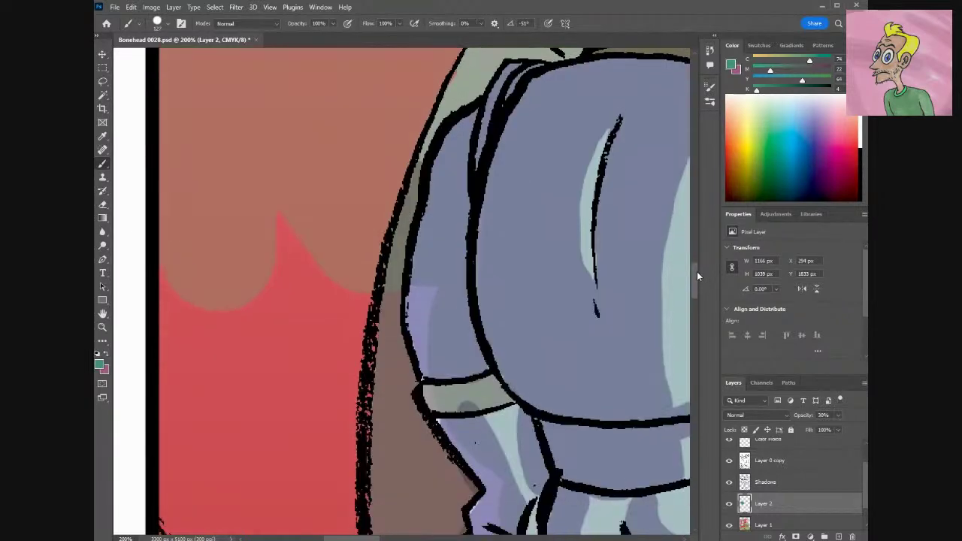
{"action": "mouse_move", "coordinate": [321, 143]}
{"action": "left_mouse_down"}
{"action": "mouse_move", "coordinate": [323, 398]}
{"action": "mouse_move", "coordinate": [230, 208]}
{"action": "mouse_move", "coordinate": [204, 472]}
{"action": "mouse_move", "coordinate": [183, 498]}
{"action": "mouse_move", "coordinate": [275, 425]}
{"action": "mouse_move", "coordinate": [331, 519]}
{"action": "left_mouse_up"}
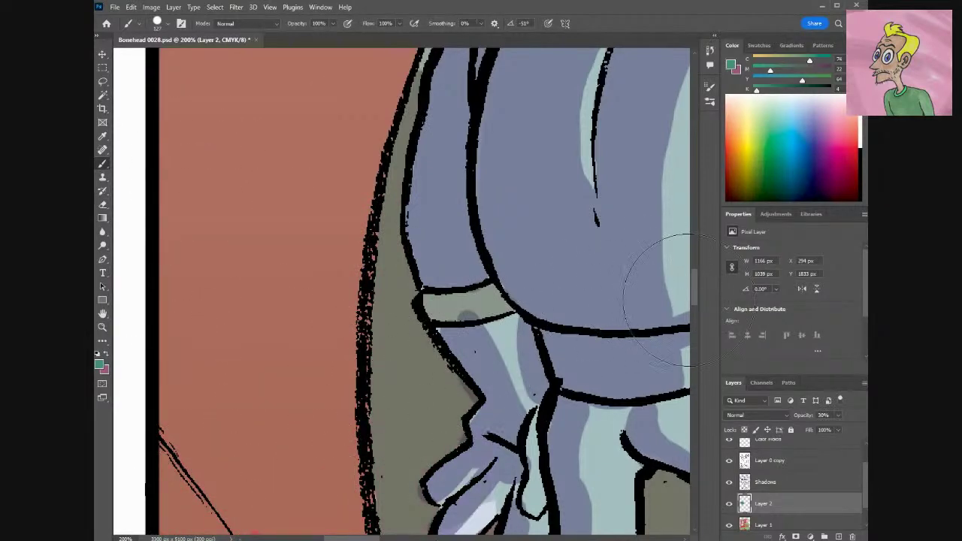
{"action": "left_click_drag", "start_coordinate": [694, 290], "coordinate": [700, 315]}
{"action": "mouse_move", "coordinate": [482, 263]}
{"action": "left_mouse_down"}
{"action": "mouse_move", "coordinate": [505, 219]}
{"action": "mouse_move", "coordinate": [526, 339]}
{"action": "mouse_move", "coordinate": [518, 281]}
{"action": "mouse_move", "coordinate": [523, 304]}
{"action": "mouse_move", "coordinate": [508, 335]}
{"action": "mouse_move", "coordinate": [548, 323]}
{"action": "mouse_move", "coordinate": [460, 354]}
{"action": "mouse_move", "coordinate": [436, 230]}
{"action": "left_mouse_up"}
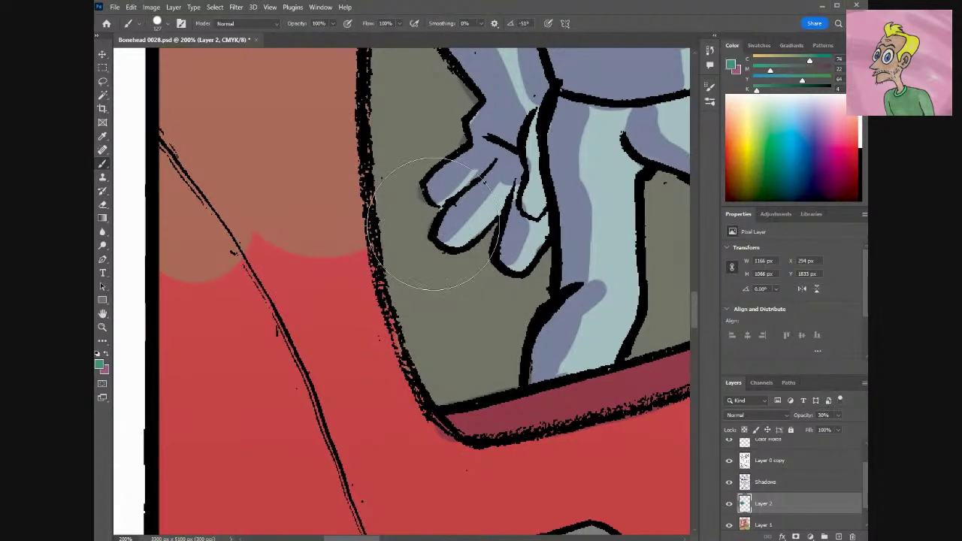
Erase the green tint from the red hull in a strip along the cockpit opening's outline, from the man's hand up past his shoulder.
{"action": "key", "text": "e"}
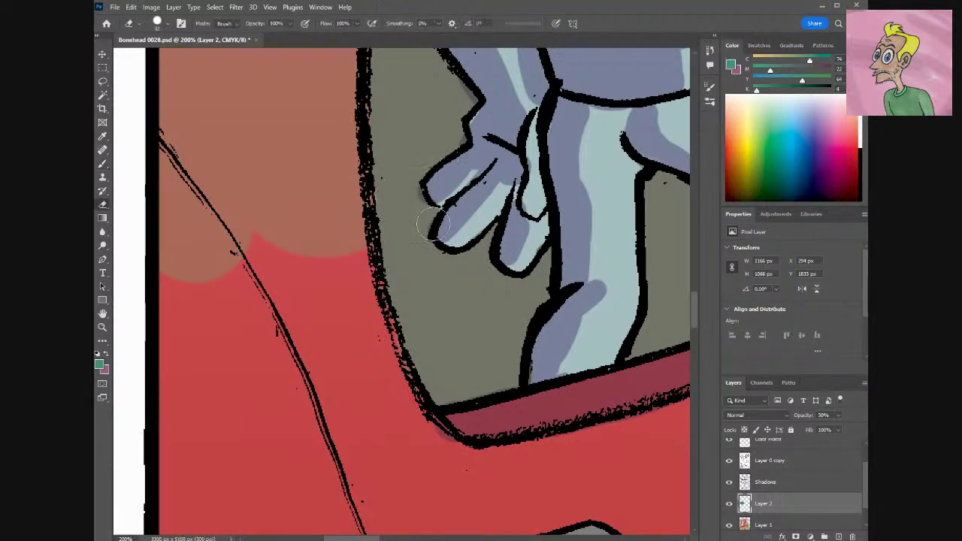
{"action": "mouse_move", "coordinate": [387, 257]}
{"action": "left_mouse_down"}
{"action": "mouse_move", "coordinate": [357, 245]}
{"action": "mouse_move", "coordinate": [345, 159]}
{"action": "mouse_move", "coordinate": [356, 218]}
{"action": "mouse_move", "coordinate": [344, 97]}
{"action": "mouse_move", "coordinate": [346, 137]}
{"action": "mouse_move", "coordinate": [354, 50]}
{"action": "left_mouse_up"}
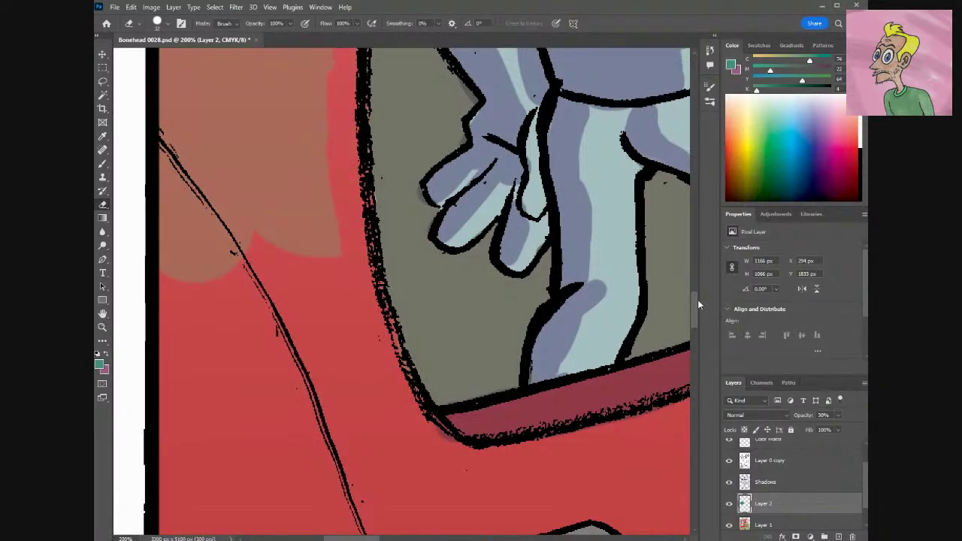
{"action": "left_click_drag", "start_coordinate": [694, 305], "coordinate": [696, 279]}
{"action": "mouse_move", "coordinate": [387, 120]}
{"action": "left_mouse_down"}
{"action": "mouse_move", "coordinate": [361, 190]}
{"action": "mouse_move", "coordinate": [356, 222]}
{"action": "mouse_move", "coordinate": [379, 150]}
{"action": "mouse_move", "coordinate": [349, 263]}
{"action": "mouse_move", "coordinate": [339, 356]}
{"action": "left_mouse_up"}
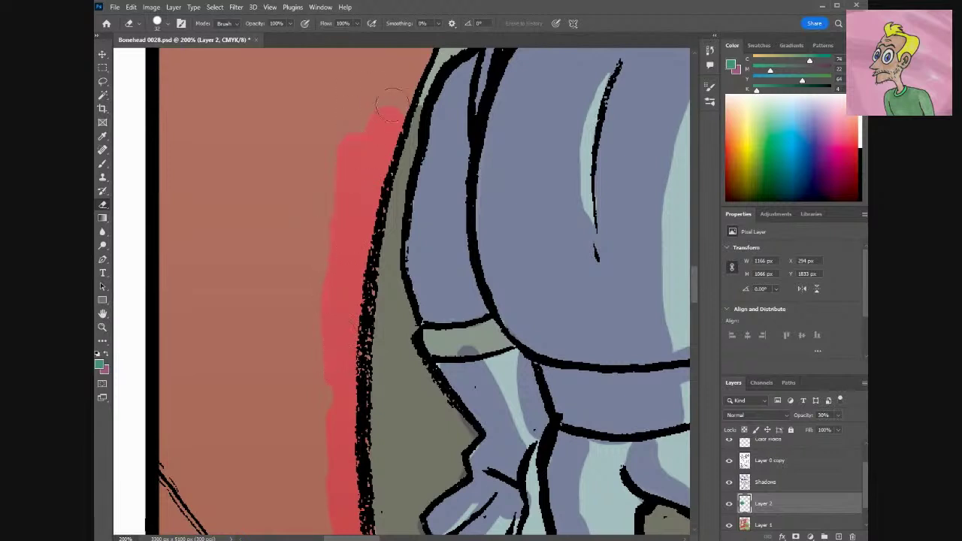
{"action": "left_click_drag", "start_coordinate": [696, 283], "coordinate": [696, 260]}
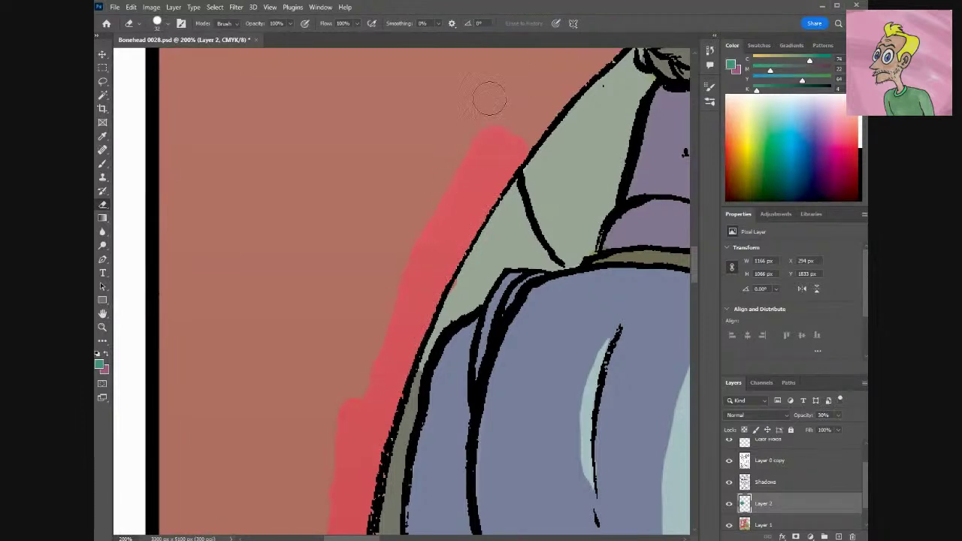
{"action": "left_click_drag", "start_coordinate": [694, 266], "coordinate": [697, 241]}
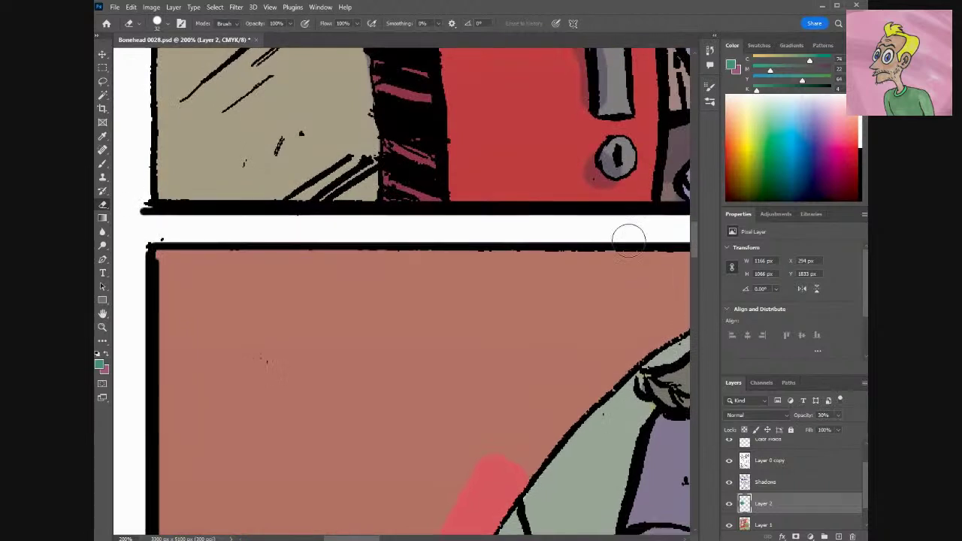
Erase the green from the hull behind the man's head and along the panel's upper border to its corner.
{"action": "mouse_move", "coordinate": [516, 472]}
{"action": "left_mouse_down"}
{"action": "mouse_move", "coordinate": [541, 429]}
{"action": "mouse_move", "coordinate": [572, 405]}
{"action": "left_mouse_up"}
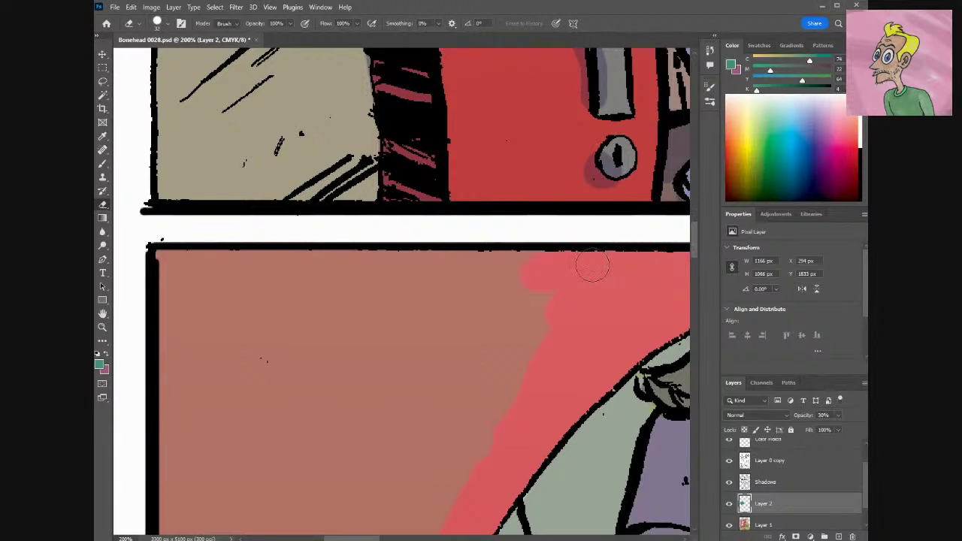
{"action": "mouse_move", "coordinate": [441, 280]}
{"action": "left_mouse_down"}
{"action": "mouse_move", "coordinate": [336, 280]}
{"action": "mouse_move", "coordinate": [445, 271]}
{"action": "mouse_move", "coordinate": [339, 265]}
{"action": "mouse_move", "coordinate": [309, 279]}
{"action": "left_mouse_up"}
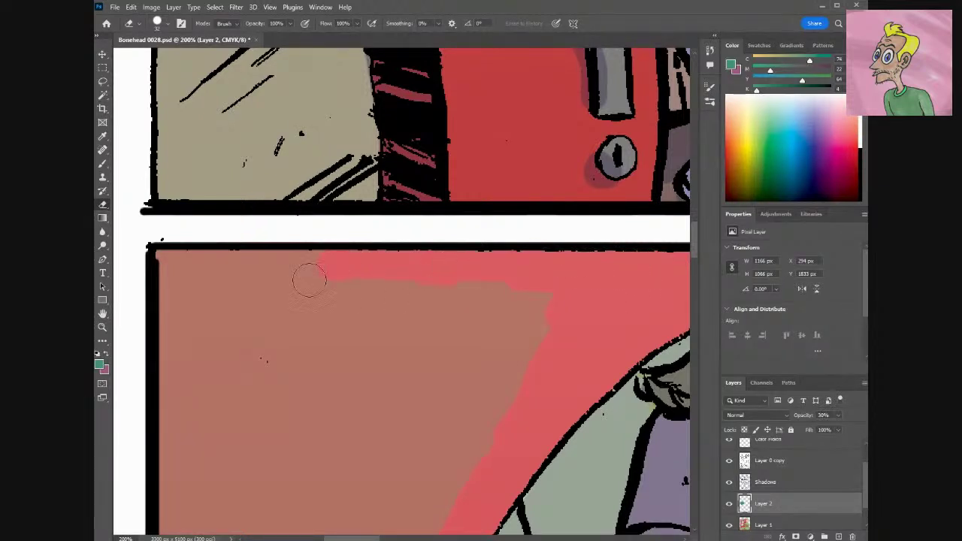
{"action": "mouse_move", "coordinate": [192, 258]}
{"action": "left_mouse_down"}
{"action": "mouse_move", "coordinate": [164, 251]}
{"action": "mouse_move", "coordinate": [167, 340]}
{"action": "mouse_move", "coordinate": [192, 268]}
{"action": "left_mouse_up"}
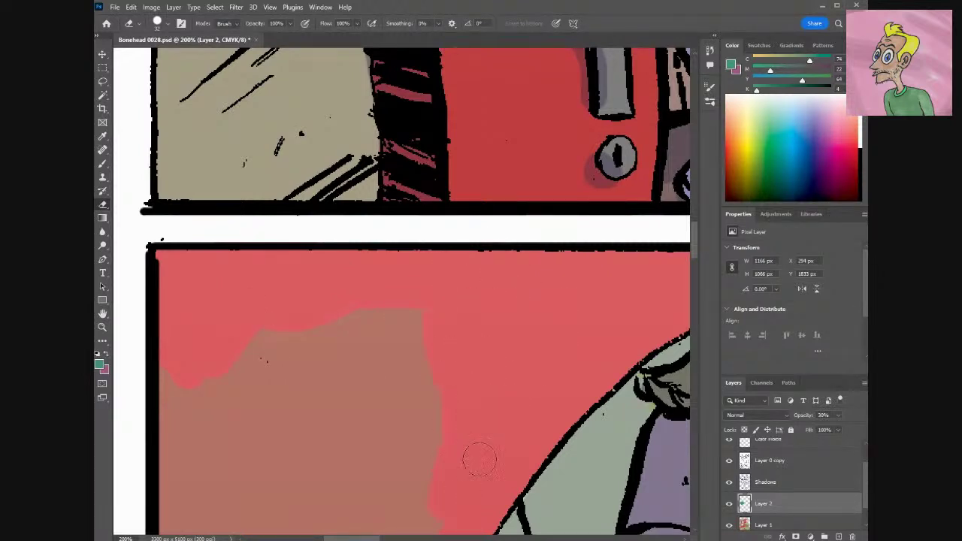
Enlarge the eraser and clear the remaining green patch from the upper red hull.
{"action": "scroll", "coordinate": [690, 251], "scroll_direction": "down", "scroll_amount": 5}
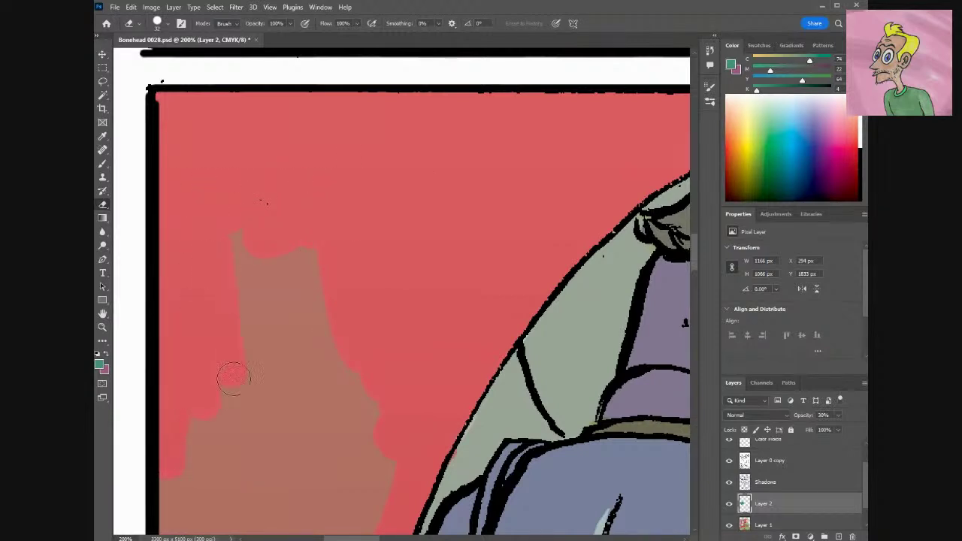
{"action": "left_click", "coordinate": [167, 24]}
{"action": "left_click_drag", "start_coordinate": [181, 59], "coordinate": [187, 58]}
{"action": "mouse_move", "coordinate": [316, 272]}
{"action": "left_mouse_down"}
{"action": "mouse_move", "coordinate": [379, 447]}
{"action": "mouse_move", "coordinate": [358, 497]}
{"action": "mouse_move", "coordinate": [276, 422]}
{"action": "mouse_move", "coordinate": [282, 439]}
{"action": "mouse_move", "coordinate": [270, 404]}
{"action": "mouse_move", "coordinate": [244, 422]}
{"action": "mouse_move", "coordinate": [220, 415]}
{"action": "mouse_move", "coordinate": [191, 454]}
{"action": "mouse_move", "coordinate": [184, 491]}
{"action": "left_mouse_up"}
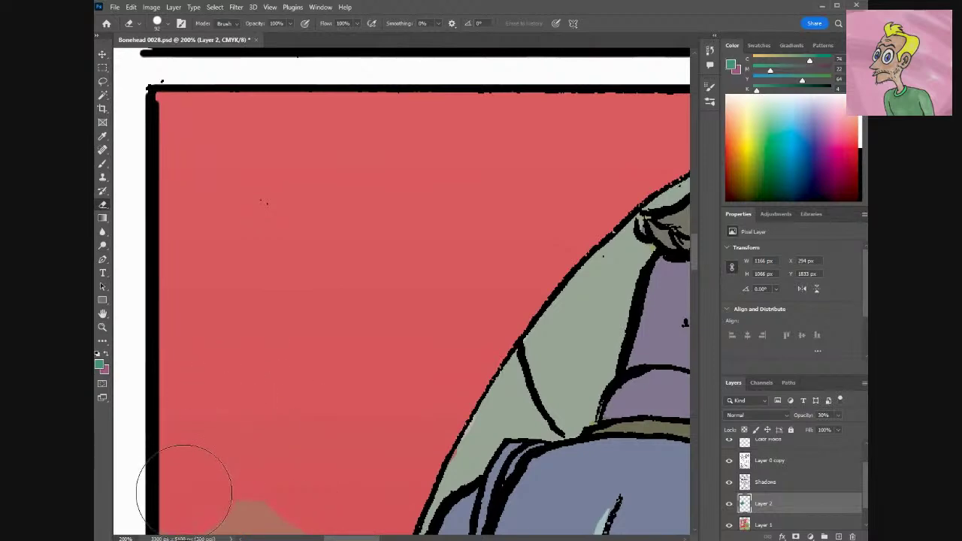
Erase the rest of the green from the red hull beside the man's back, arm and hand down to the curved seam line.
{"action": "left_click_drag", "start_coordinate": [694, 263], "coordinate": [699, 284]}
{"action": "mouse_move", "coordinate": [296, 462]}
{"action": "left_mouse_down"}
{"action": "mouse_move", "coordinate": [284, 213]}
{"action": "mouse_move", "coordinate": [257, 329]}
{"action": "mouse_move", "coordinate": [230, 323]}
{"action": "mouse_move", "coordinate": [223, 241]}
{"action": "mouse_move", "coordinate": [208, 283]}
{"action": "mouse_move", "coordinate": [210, 245]}
{"action": "mouse_move", "coordinate": [200, 514]}
{"action": "mouse_move", "coordinate": [237, 486]}
{"action": "left_mouse_up"}
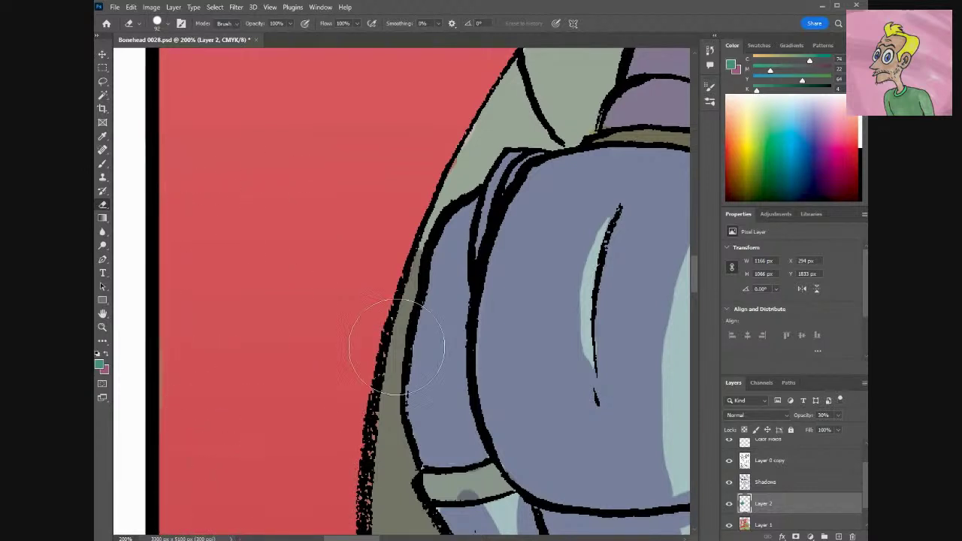
{"action": "left_click_drag", "start_coordinate": [696, 284], "coordinate": [700, 308]}
{"action": "mouse_move", "coordinate": [309, 249]}
{"action": "left_mouse_down"}
{"action": "mouse_move", "coordinate": [322, 409]}
{"action": "mouse_move", "coordinate": [288, 247]}
{"action": "mouse_move", "coordinate": [269, 368]}
{"action": "mouse_move", "coordinate": [251, 309]}
{"action": "mouse_move", "coordinate": [221, 314]}
{"action": "mouse_move", "coordinate": [216, 338]}
{"action": "mouse_move", "coordinate": [209, 216]}
{"action": "mouse_move", "coordinate": [200, 355]}
{"action": "left_mouse_up"}
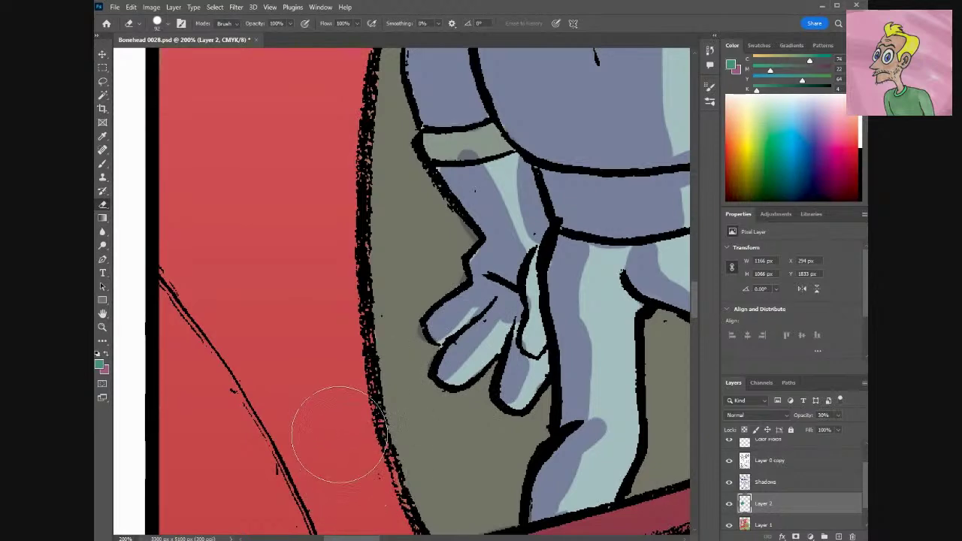
{"action": "scroll", "coordinate": [695, 307], "scroll_direction": "down", "scroll_amount": 5}
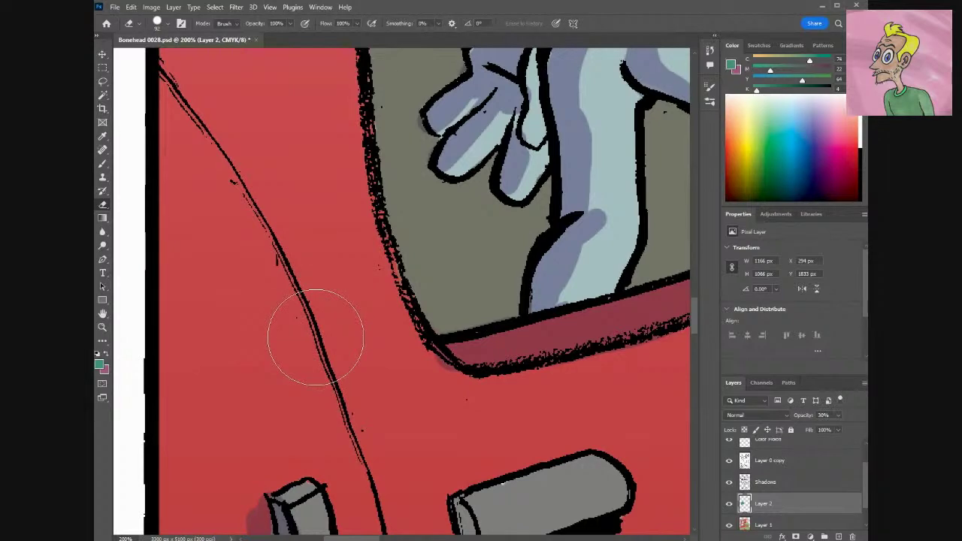
Shrink the eraser and remove the leftover green from the red hull above the man's hair, following the cockpit outline.
{"action": "left_click_drag", "start_coordinate": [693, 315], "coordinate": [705, 254]}
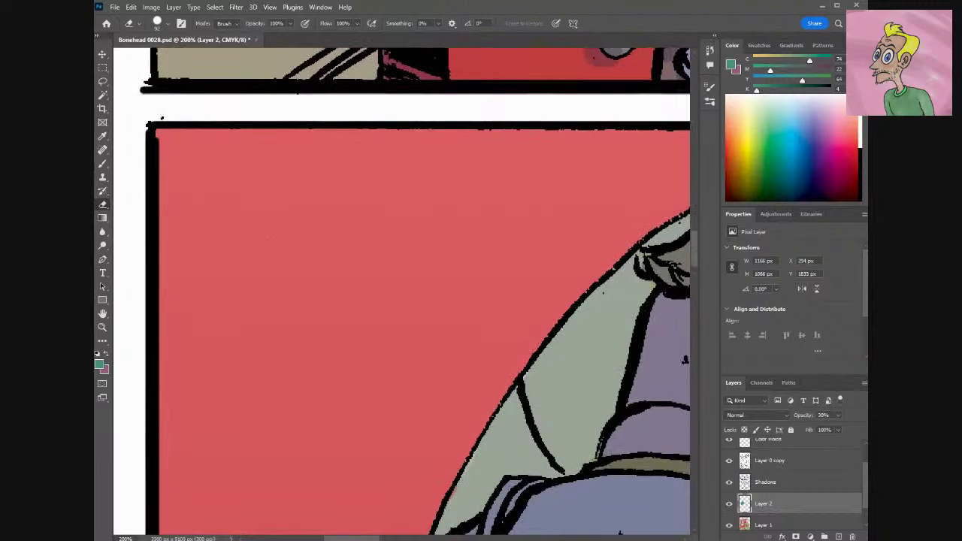
{"action": "left_click_drag", "start_coordinate": [351, 538], "coordinate": [375, 538]}
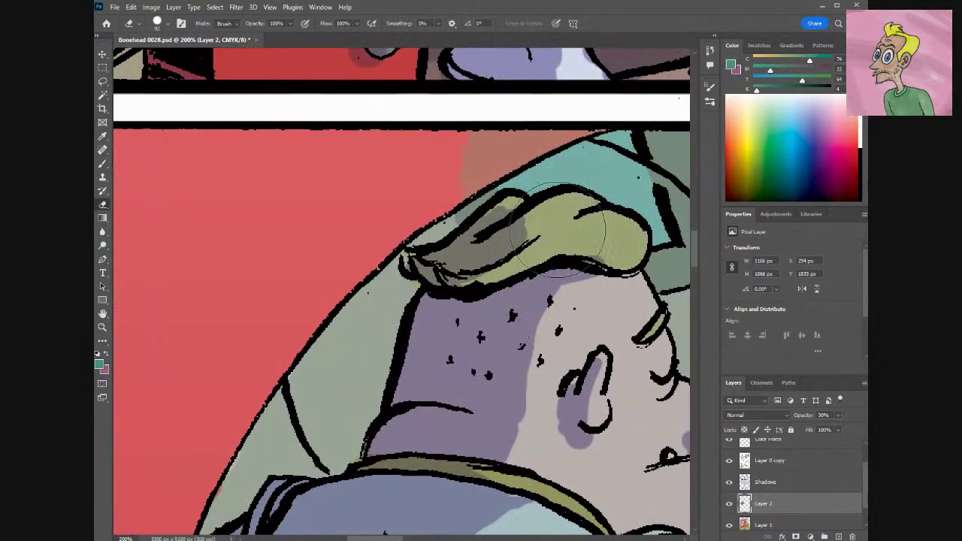
{"action": "mouse_move", "coordinate": [570, 109]}
{"action": "left_mouse_down"}
{"action": "mouse_move", "coordinate": [593, 114]}
{"action": "mouse_move", "coordinate": [579, 118]}
{"action": "mouse_move", "coordinate": [535, 81]}
{"action": "left_mouse_up"}
{"action": "key", "text": "ctrl+z"}
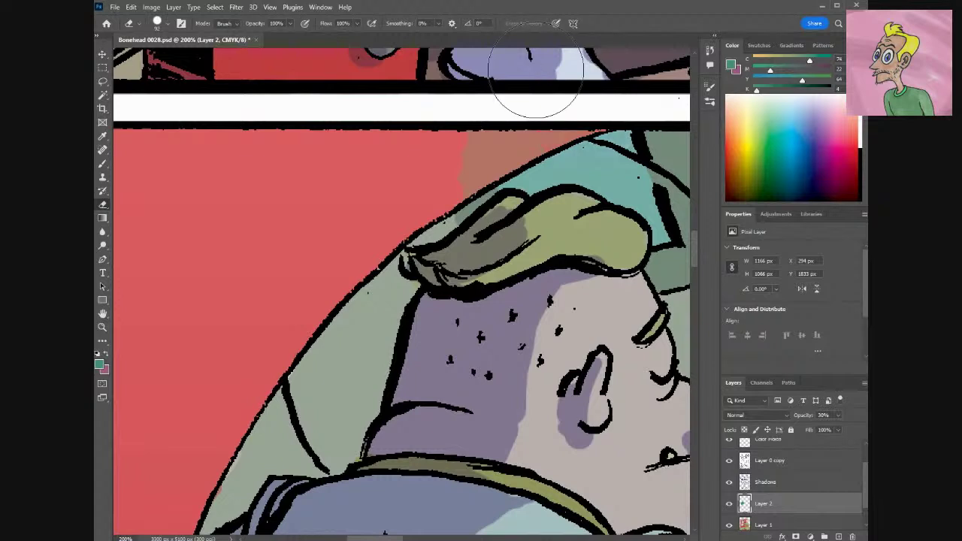
{"action": "left_click", "coordinate": [168, 29]}
{"action": "left_click_drag", "start_coordinate": [165, 58], "coordinate": [163, 59]}
{"action": "left_click", "coordinate": [596, 113]}
{"action": "mouse_move", "coordinate": [601, 113]}
{"action": "left_mouse_down"}
{"action": "mouse_move", "coordinate": [554, 123]}
{"action": "mouse_move", "coordinate": [444, 187]}
{"action": "mouse_move", "coordinate": [481, 134]}
{"action": "mouse_move", "coordinate": [458, 142]}
{"action": "mouse_move", "coordinate": [430, 187]}
{"action": "mouse_move", "coordinate": [451, 198]}
{"action": "left_mouse_up"}
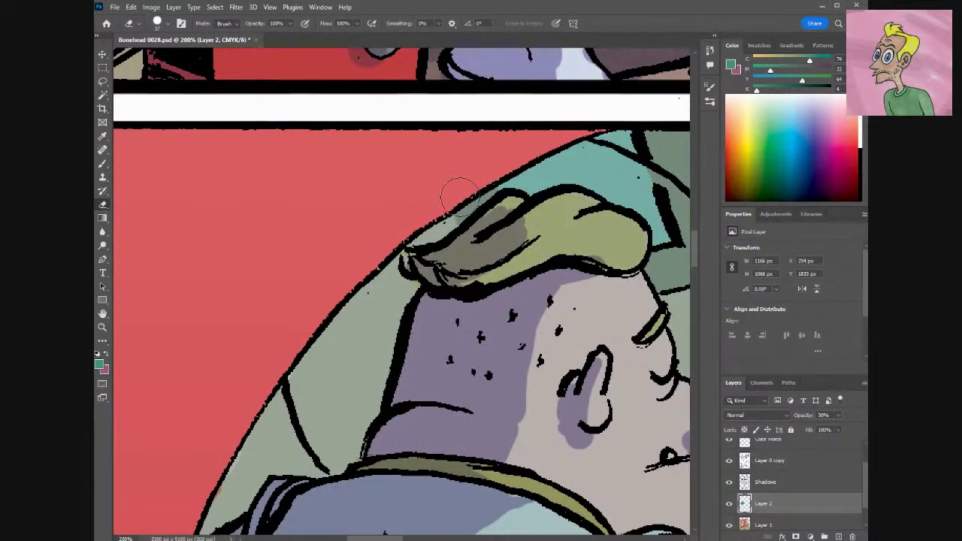
{"action": "mouse_move", "coordinate": [511, 207]}
{"action": "left_mouse_down"}
{"action": "mouse_move", "coordinate": [496, 203]}
{"action": "mouse_move", "coordinate": [493, 181]}
{"action": "mouse_move", "coordinate": [500, 196]}
{"action": "mouse_move", "coordinate": [503, 188]}
{"action": "left_mouse_up"}
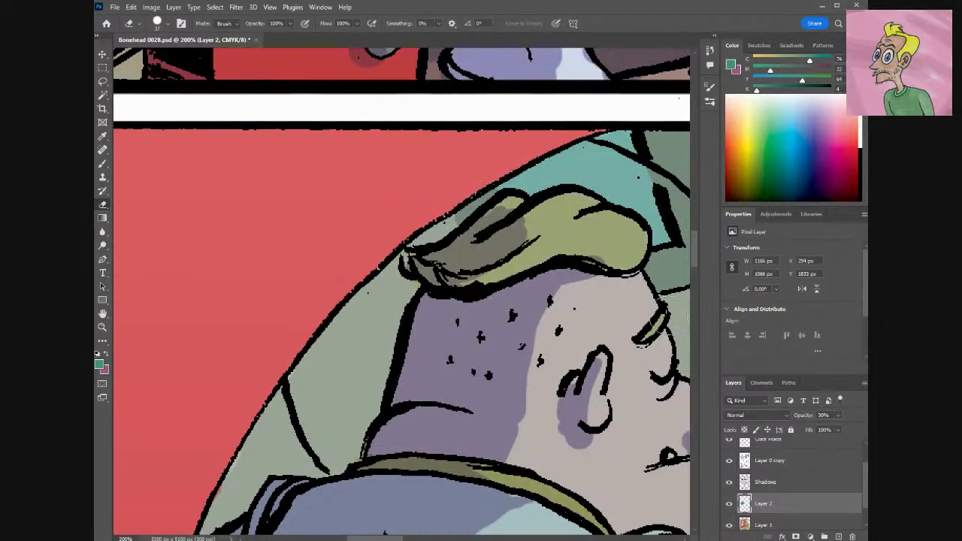
Try to touch up the hull above the man's hair on Layer 1 with its sampled red, and return to Layer 2.
{"action": "left_click", "coordinate": [772, 531]}
{"action": "key", "text": "b"}
{"action": "left_click", "coordinate": [495, 150], "text": "alt"}
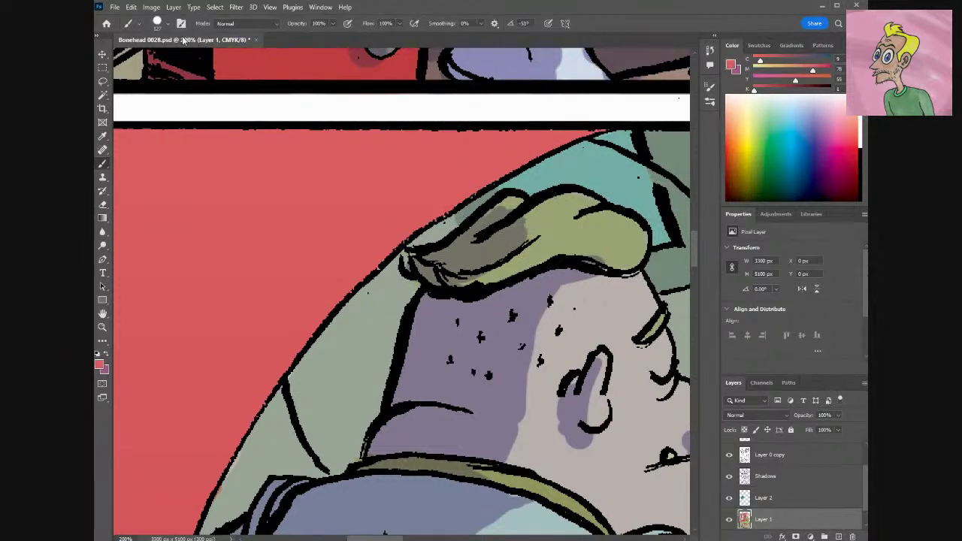
{"action": "left_click", "coordinate": [157, 23]}
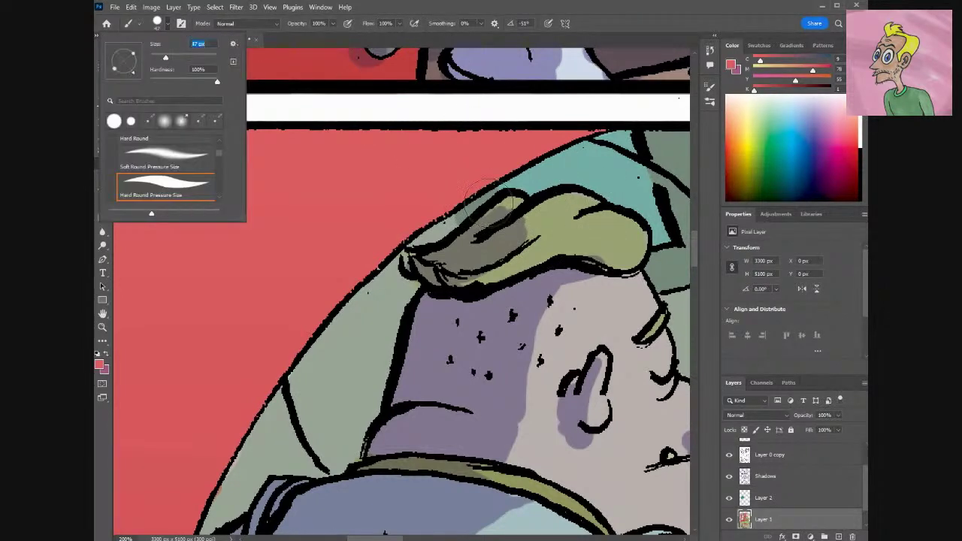
{"action": "left_click_drag", "start_coordinate": [470, 156], "coordinate": [490, 179]}
{"action": "key", "text": "ctrl+z"}
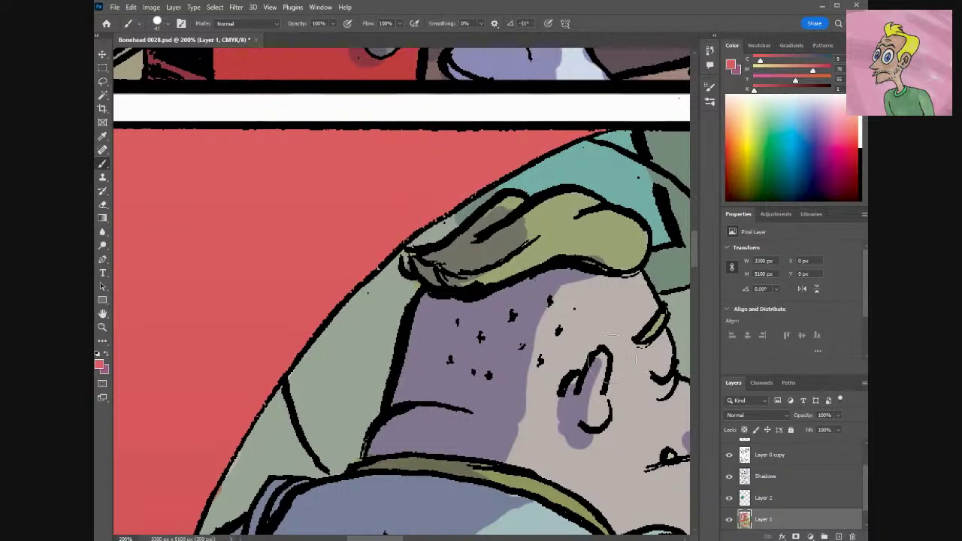
{"action": "left_click", "coordinate": [760, 498]}
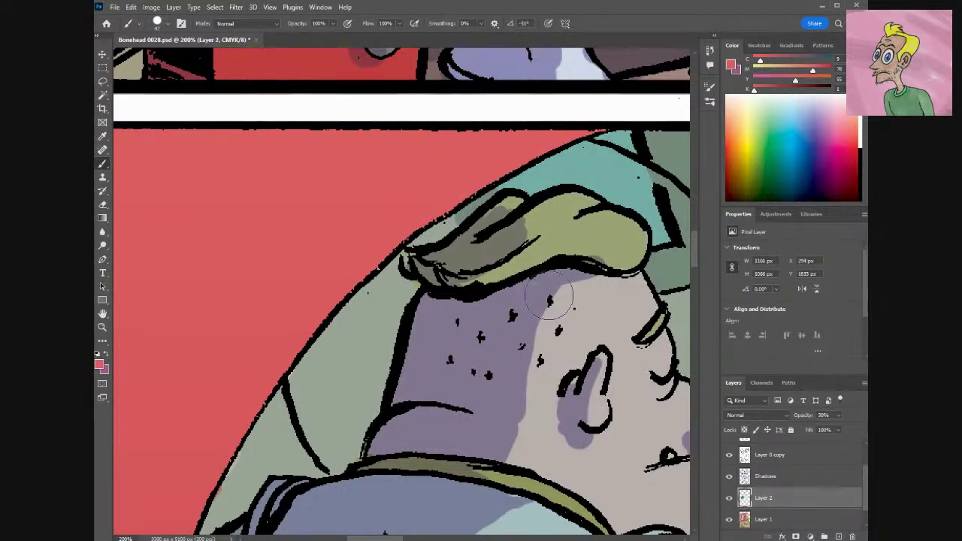
Check the finished cockpit tint against the whole page and make Color Holds the active layer.
{"action": "key", "text": "ctrl+minus"}
{"action": "key", "text": "ctrl+minus"}
{"action": "key", "text": "ctrl+minus"}
{"action": "key", "text": "ctrl+minus"}
{"action": "key", "text": "ctrl+minus"}
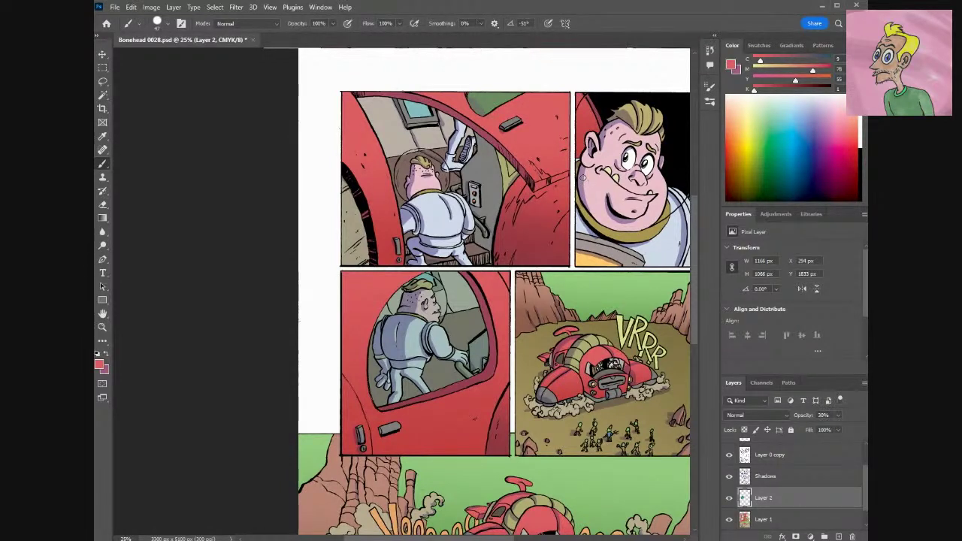
{"action": "left_click_drag", "start_coordinate": [865, 485], "coordinate": [861, 471]}
{"action": "left_click", "coordinate": [776, 459]}
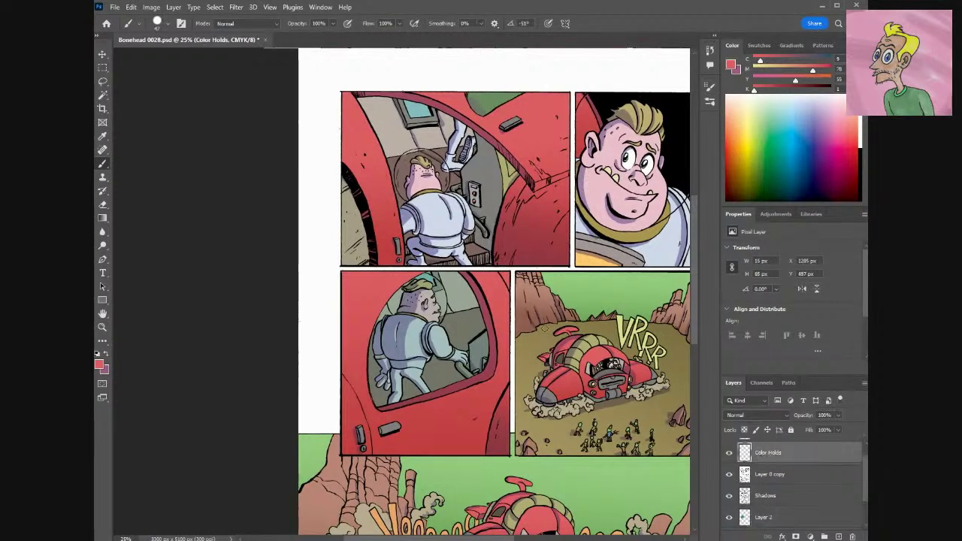
{"action": "left_click_drag", "start_coordinate": [575, 269], "coordinate": [434, 269]}
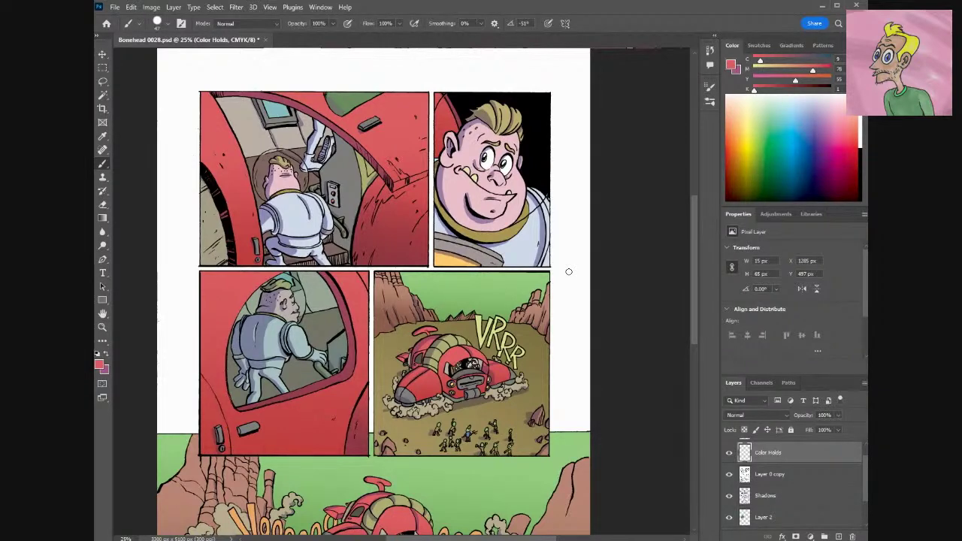
{"action": "key", "text": "ctrl+plus"}
{"action": "key", "text": "ctrl+plus"}
{"action": "key", "text": "ctrl+plus"}
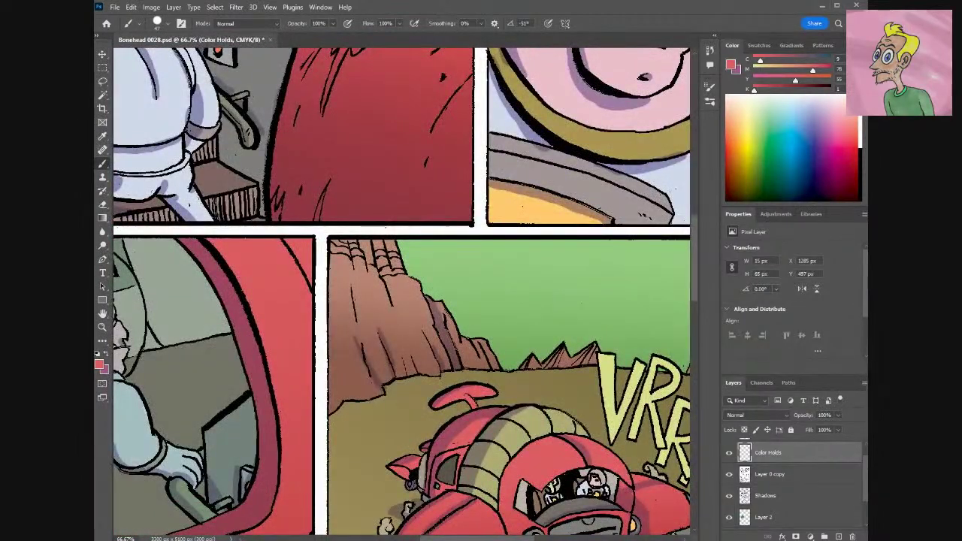
{"action": "left_click", "coordinate": [99, 365]}
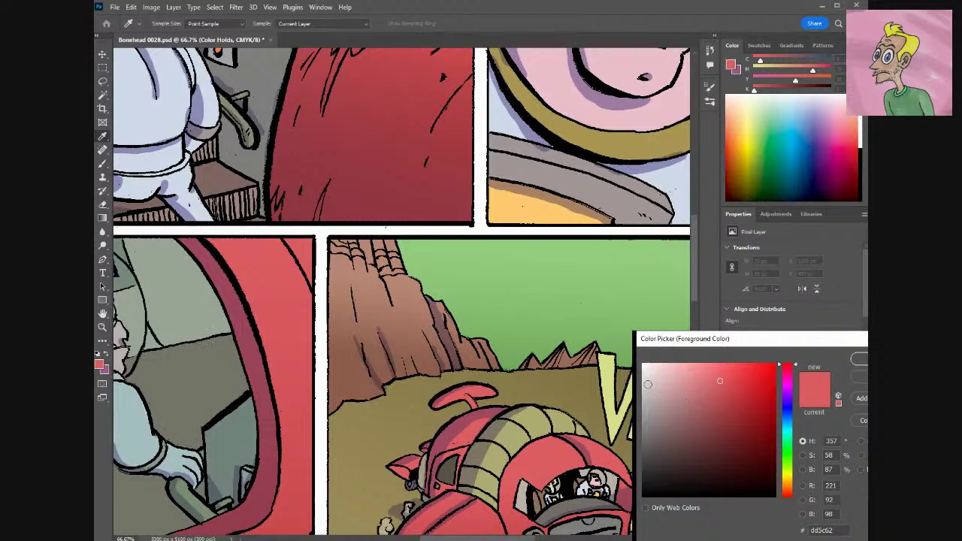
{"action": "left_click", "coordinate": [713, 438]}
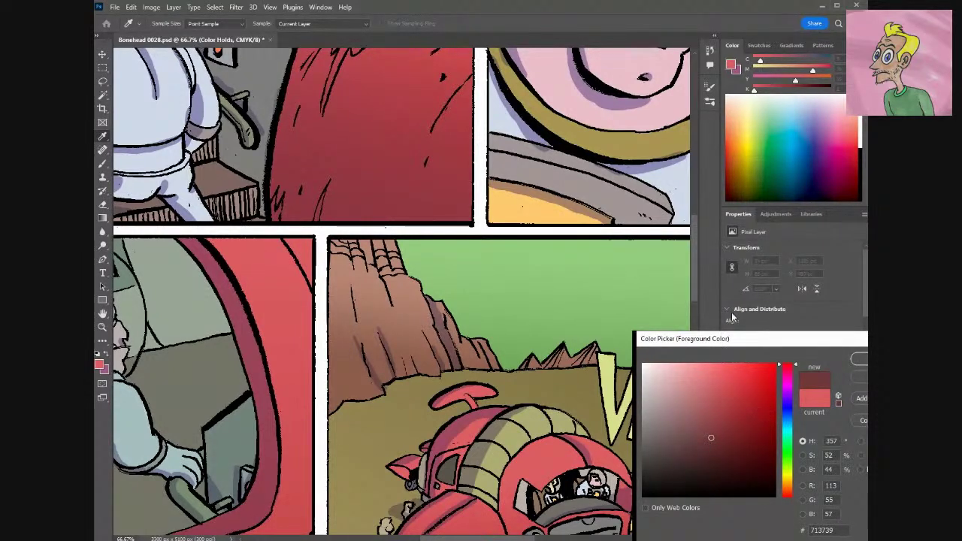
{"action": "key", "text": "Escape"}
{"action": "key", "text": "b"}
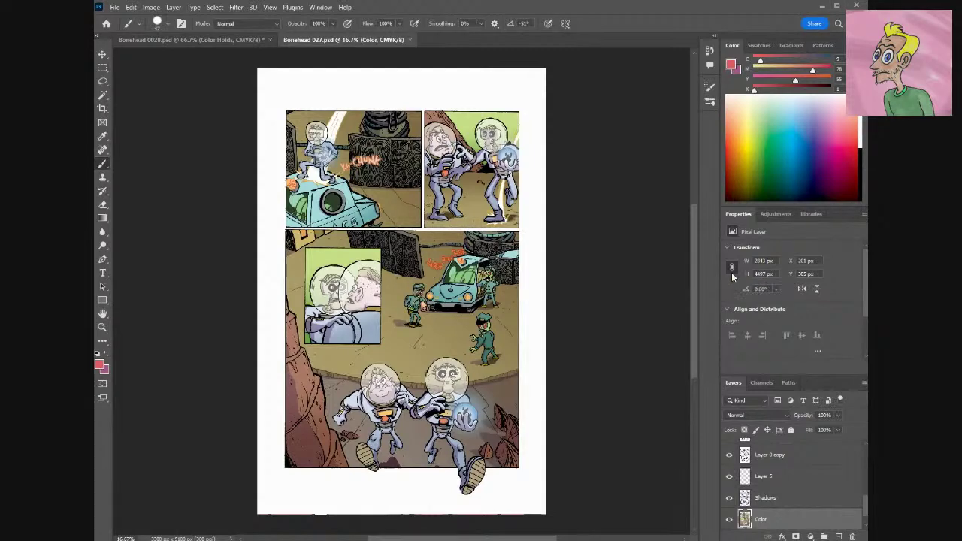
Find the Color Hold layer in the Bonehead 027.psd reference page and make it active.
{"action": "key", "text": "ctrl+equal"}
{"action": "key", "text": "ctrl+equal"}
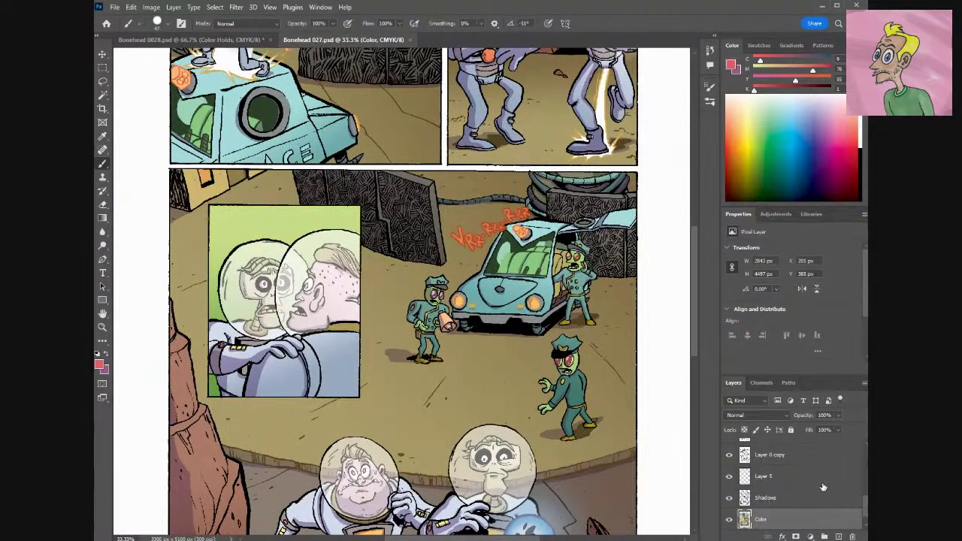
{"action": "scroll", "coordinate": [824, 487], "scroll_direction": "up", "scroll_amount": 5}
{"action": "left_click_drag", "start_coordinate": [865, 473], "coordinate": [866, 501]}
{"action": "scroll", "coordinate": [797, 484], "scroll_direction": "down", "scroll_amount": 4}
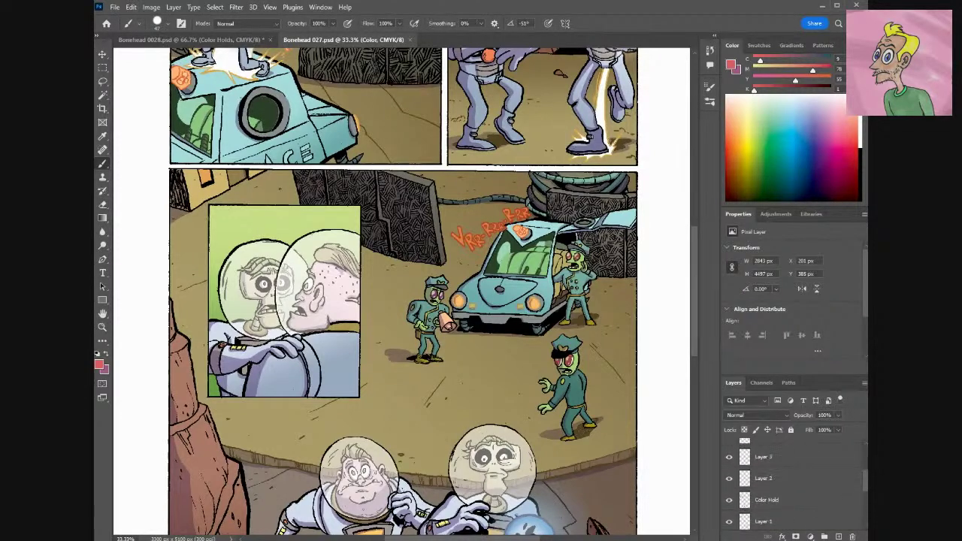
{"action": "left_click", "coordinate": [800, 496]}
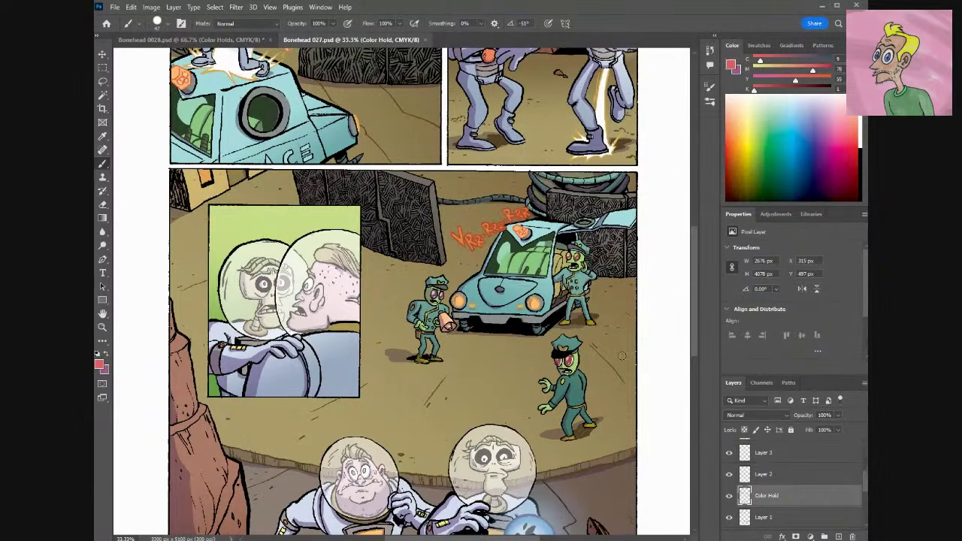
Look over the colored line work across the panels of the Bonehead 027 page, and return to Bonehead 0028.psd.
{"action": "left_click_drag", "start_coordinate": [693, 345], "coordinate": [702, 393]}
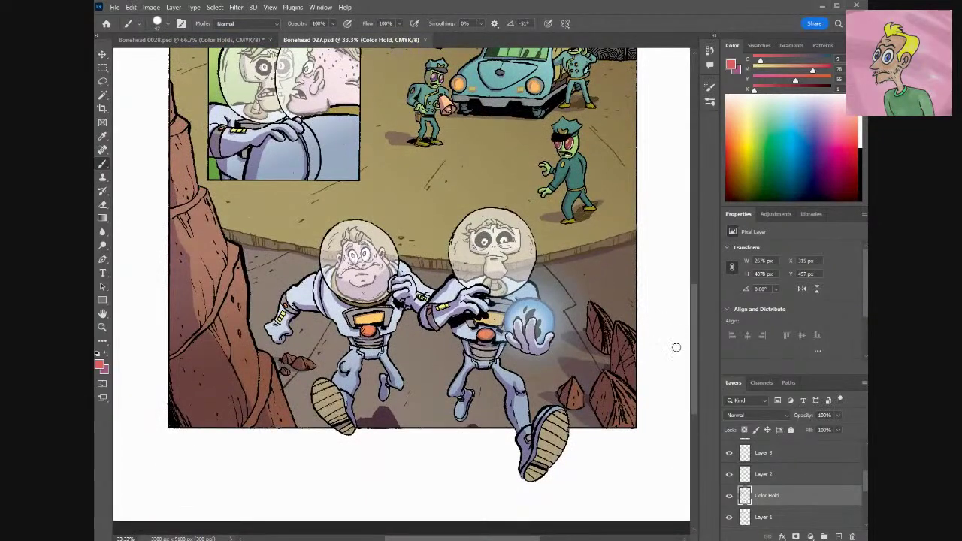
{"action": "left_click_drag", "start_coordinate": [694, 366], "coordinate": [683, 260]}
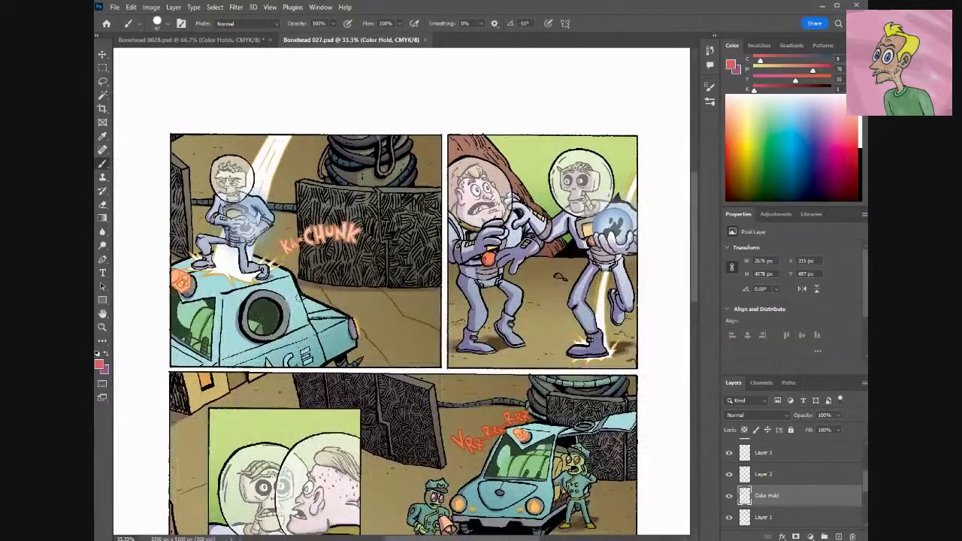
{"action": "left_click", "coordinate": [226, 40]}
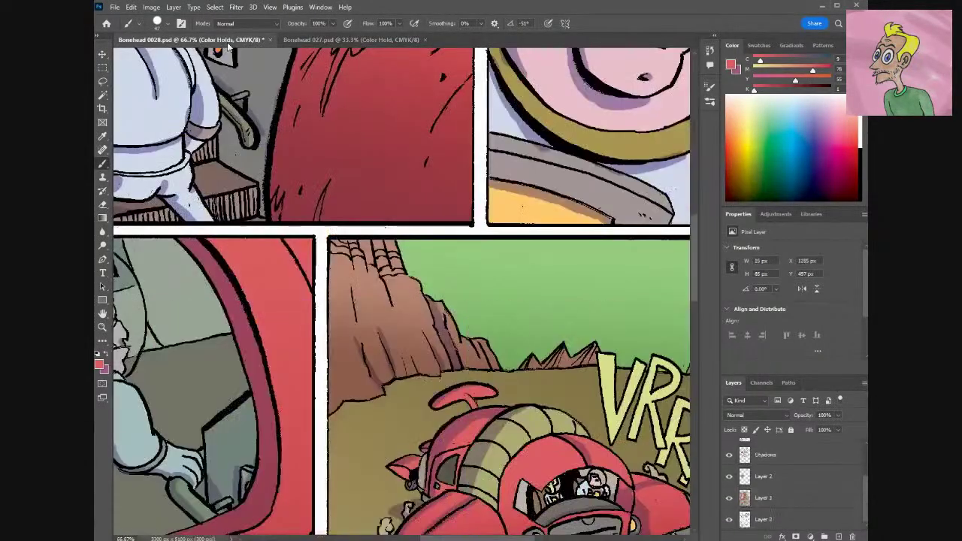
Set the foreground color to the dark brown 684336 for the rock outlines.
{"action": "left_click", "coordinate": [98, 365]}
{"action": "left_click", "coordinate": [704, 436]}
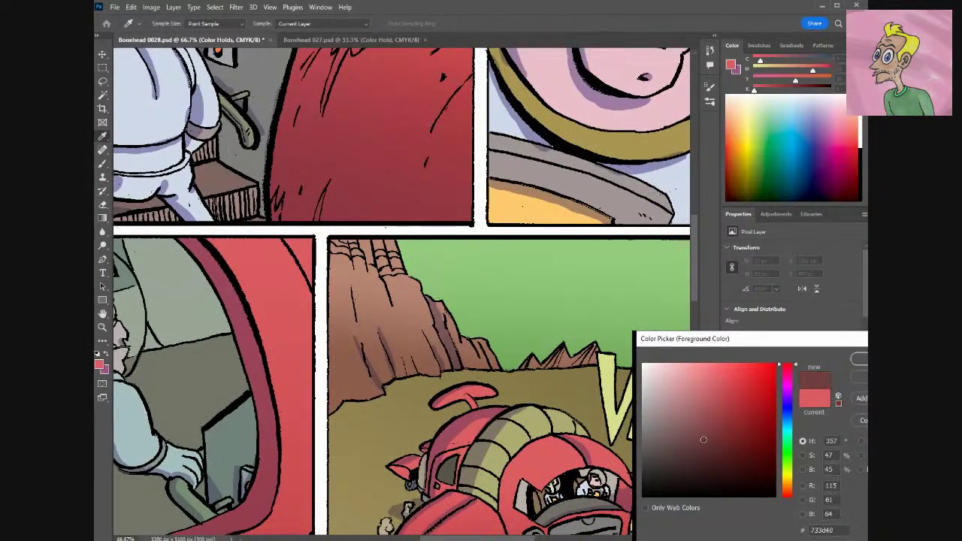
{"action": "left_click", "coordinate": [786, 488]}
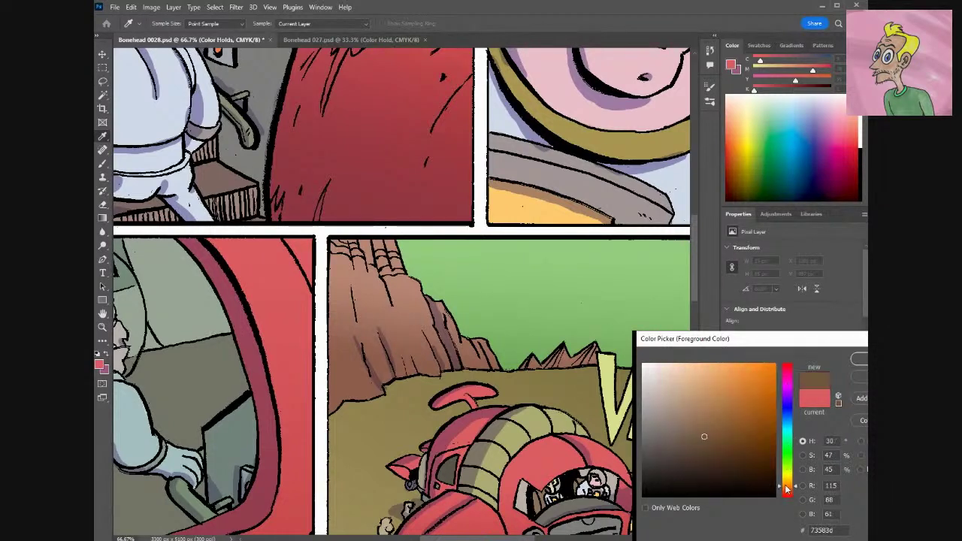
{"action": "left_click", "coordinate": [793, 490]}
{"action": "left_click", "coordinate": [788, 492]}
{"action": "left_click", "coordinate": [707, 442]}
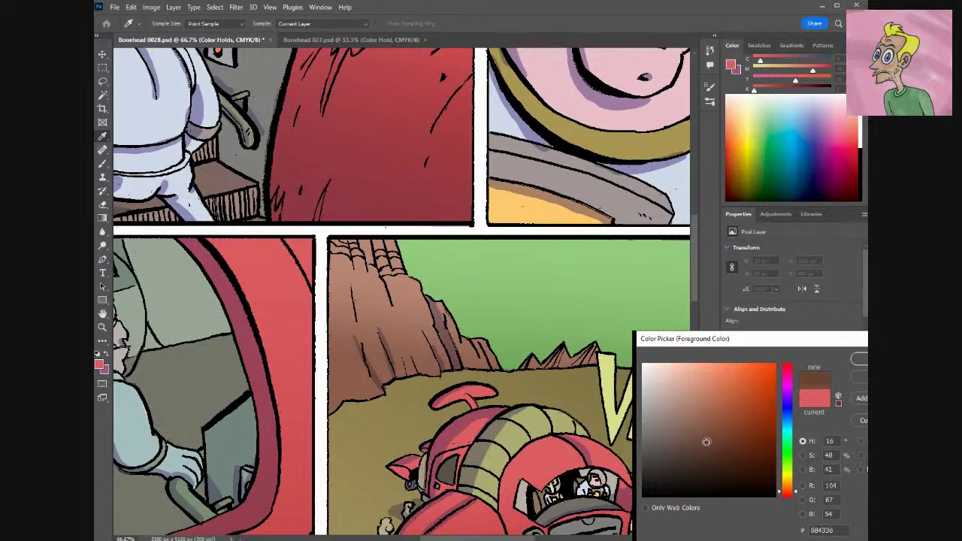
{"action": "left_click", "coordinate": [860, 360]}
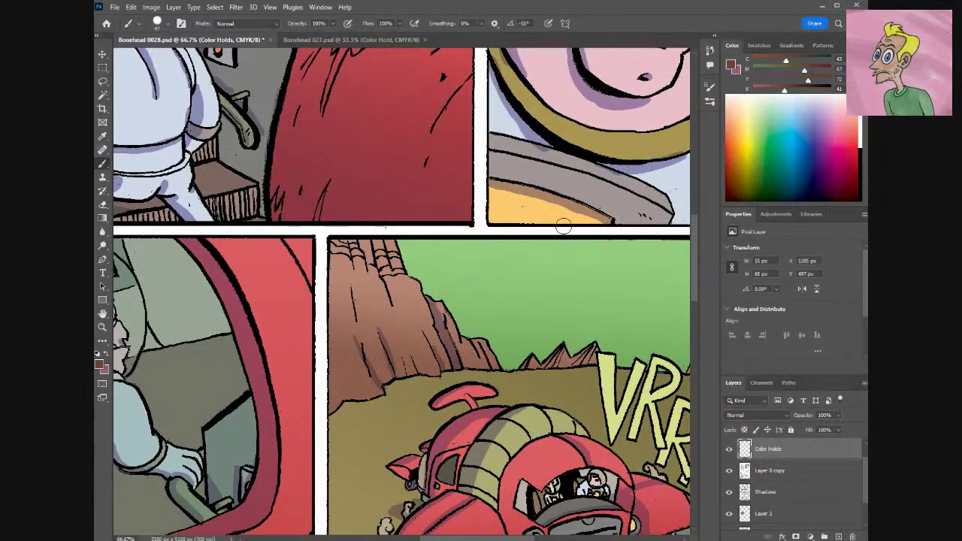
Select the line art on Layer 0 copy with the non-contiguous Magic Wand at tolerance 30.
{"action": "left_click", "coordinate": [764, 494]}
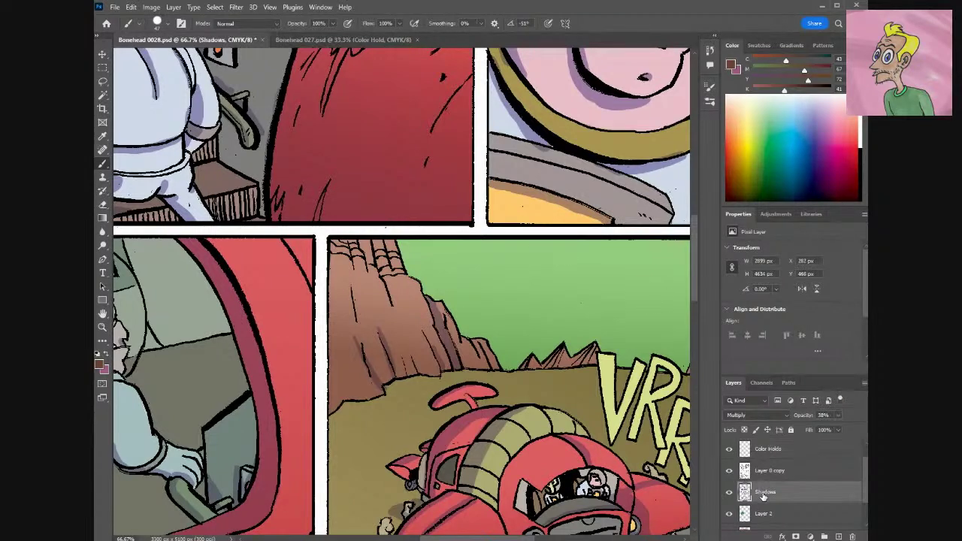
{"action": "left_click", "coordinate": [764, 473]}
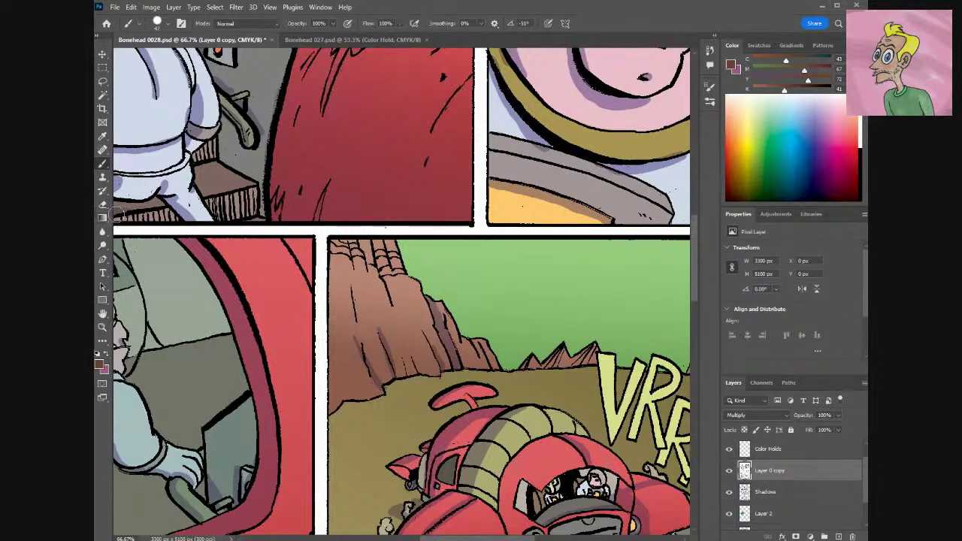
{"action": "left_click", "coordinate": [103, 95]}
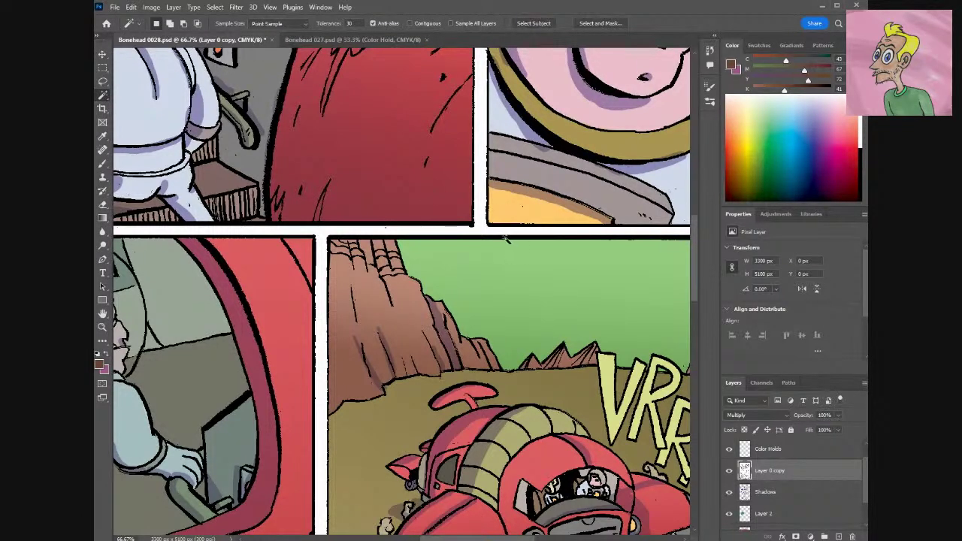
{"action": "left_click", "coordinate": [572, 154]}
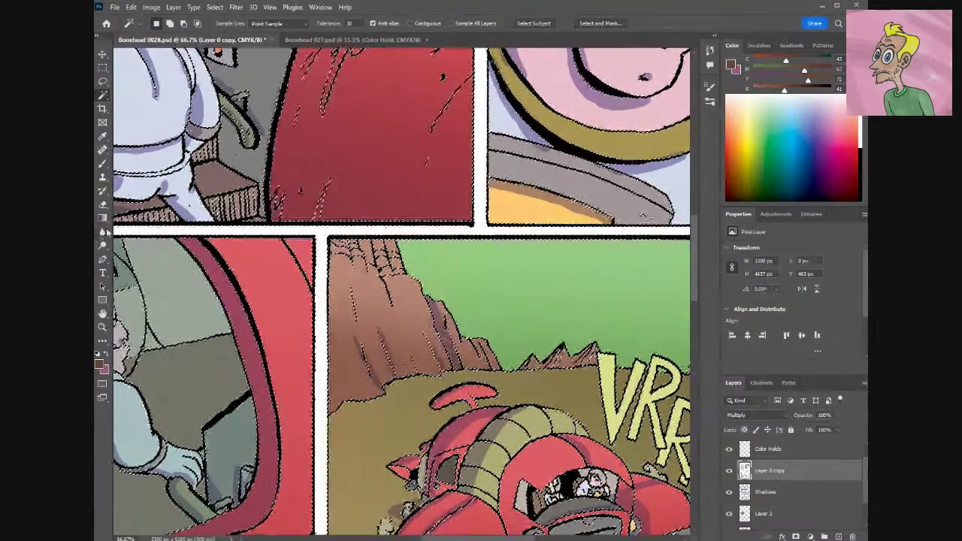
On the Color Holds layer, brush brown over the selected outlines and cracks of the cliff and the small distant peaks.
{"action": "left_click", "coordinate": [771, 454]}
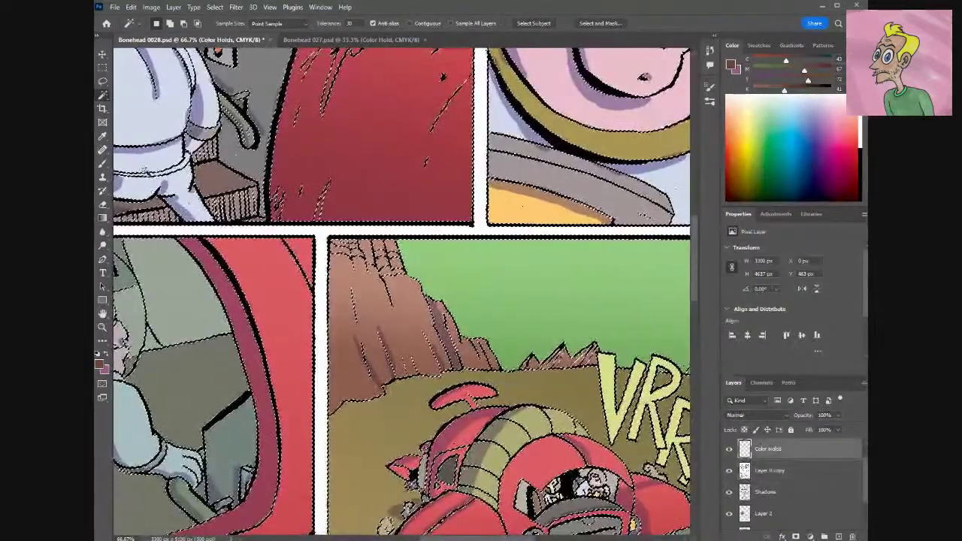
{"action": "left_click", "coordinate": [103, 164]}
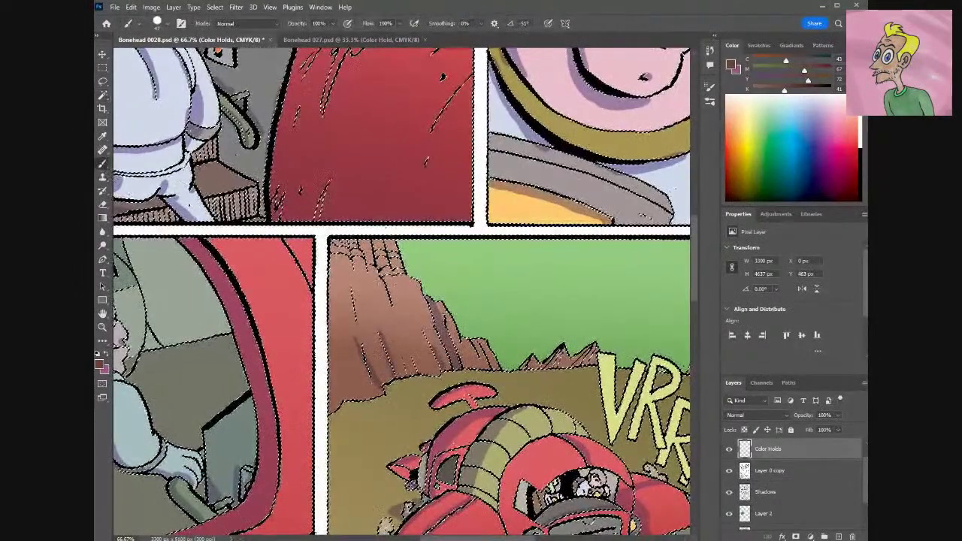
{"action": "mouse_move", "coordinate": [379, 264]}
{"action": "left_mouse_down"}
{"action": "mouse_move", "coordinate": [406, 285]}
{"action": "mouse_move", "coordinate": [382, 287]}
{"action": "mouse_move", "coordinate": [423, 304]}
{"action": "mouse_move", "coordinate": [431, 295]}
{"action": "mouse_move", "coordinate": [441, 341]}
{"action": "mouse_move", "coordinate": [465, 337]}
{"action": "mouse_move", "coordinate": [437, 296]}
{"action": "mouse_move", "coordinate": [439, 304]}
{"action": "left_mouse_up"}
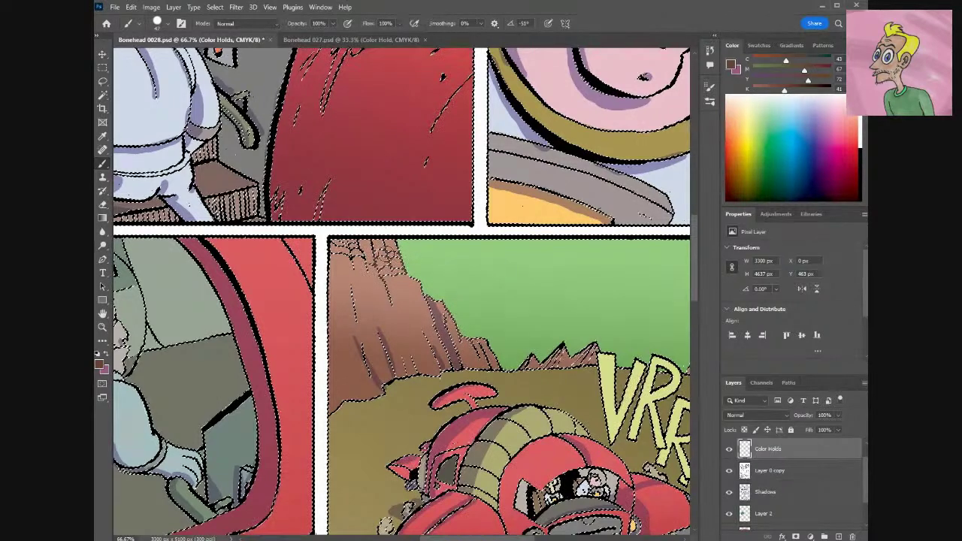
{"action": "mouse_move", "coordinate": [477, 346]}
{"action": "left_mouse_down"}
{"action": "mouse_move", "coordinate": [504, 373]}
{"action": "mouse_move", "coordinate": [473, 353]}
{"action": "mouse_move", "coordinate": [464, 364]}
{"action": "mouse_move", "coordinate": [444, 351]}
{"action": "mouse_move", "coordinate": [373, 399]}
{"action": "mouse_move", "coordinate": [374, 413]}
{"action": "mouse_move", "coordinate": [361, 399]}
{"action": "mouse_move", "coordinate": [354, 312]}
{"action": "mouse_move", "coordinate": [370, 257]}
{"action": "mouse_move", "coordinate": [379, 248]}
{"action": "mouse_move", "coordinate": [417, 256]}
{"action": "mouse_move", "coordinate": [441, 297]}
{"action": "mouse_move", "coordinate": [513, 364]}
{"action": "mouse_move", "coordinate": [582, 353]}
{"action": "left_mouse_up"}
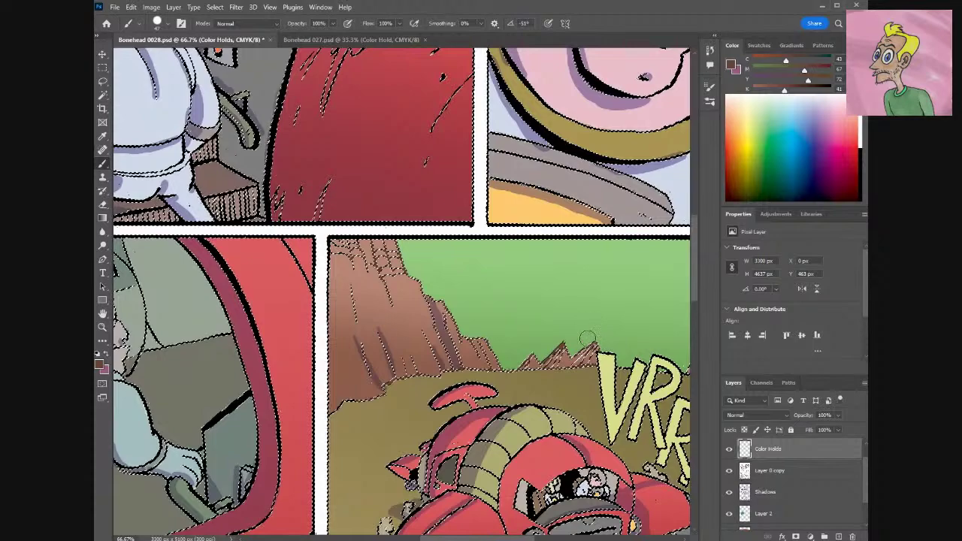
{"action": "key", "text": "ctrl+plus"}
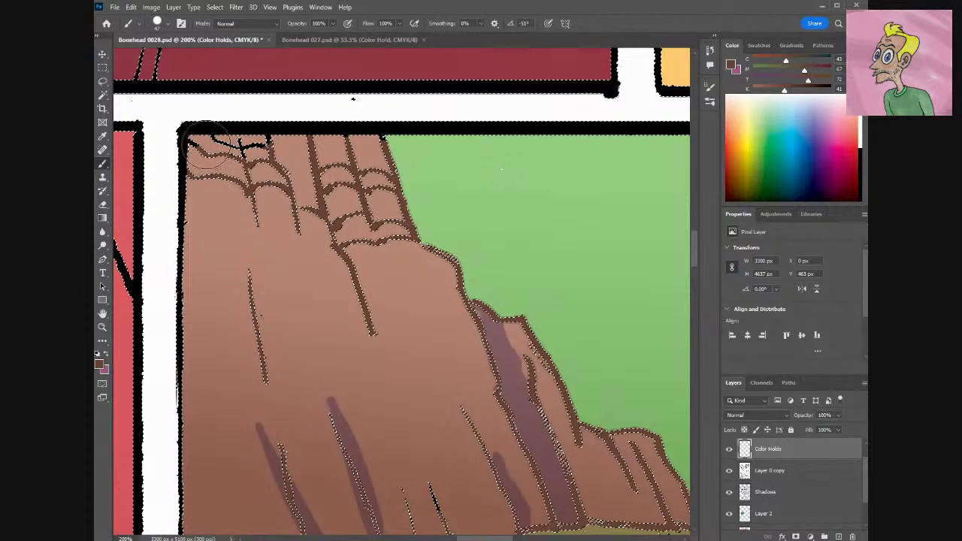
{"action": "left_click_drag", "start_coordinate": [201, 146], "coordinate": [287, 159]}
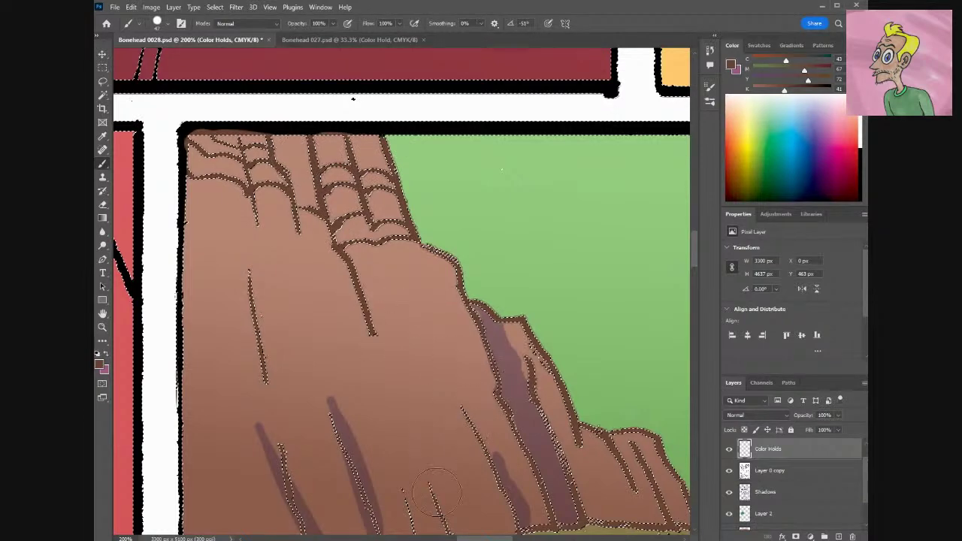
Erase the brown spill from the panel border above the cliff and color the remaining black line along the cliff's base brown.
{"action": "left_click", "coordinate": [103, 206]}
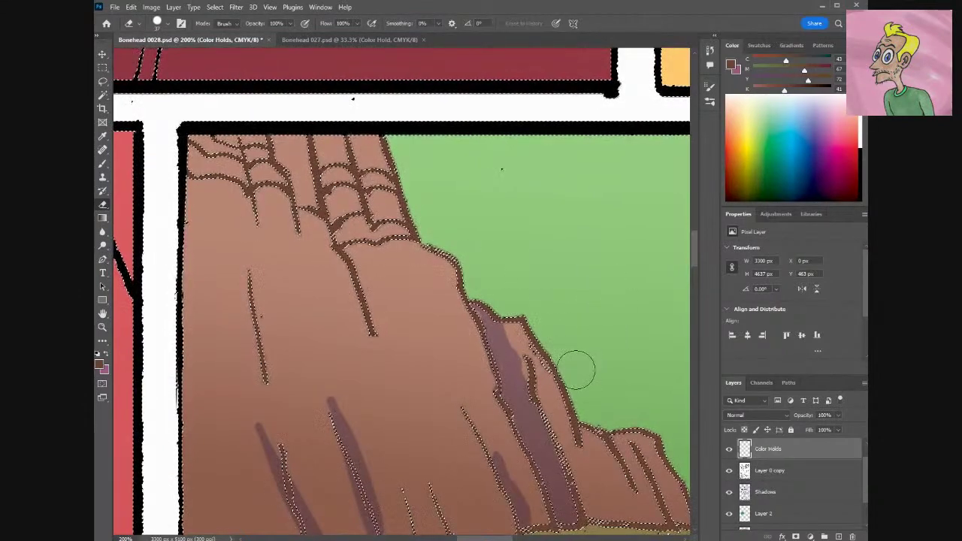
{"action": "left_click_drag", "start_coordinate": [694, 264], "coordinate": [697, 284]}
{"action": "left_click_drag", "start_coordinate": [260, 323], "coordinate": [258, 321]}
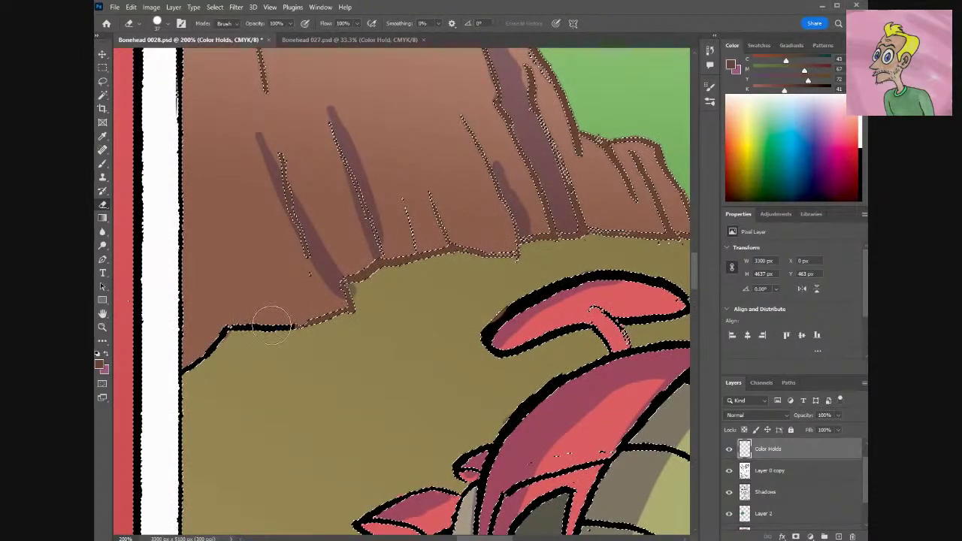
{"action": "key", "text": "b"}
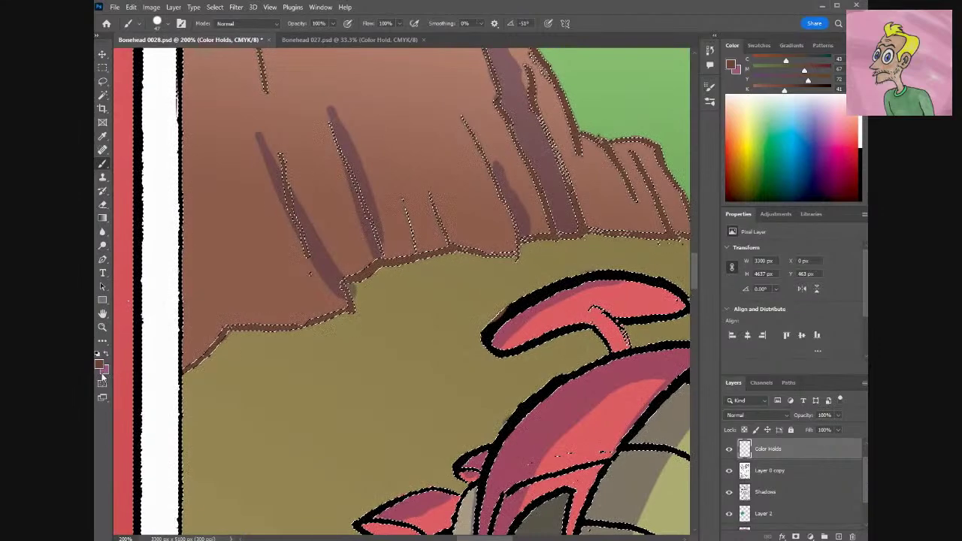
Darken the foreground brown slightly to 47% black and repaint the cliff's outlines and cracks with it.
{"action": "left_click", "coordinate": [103, 369]}
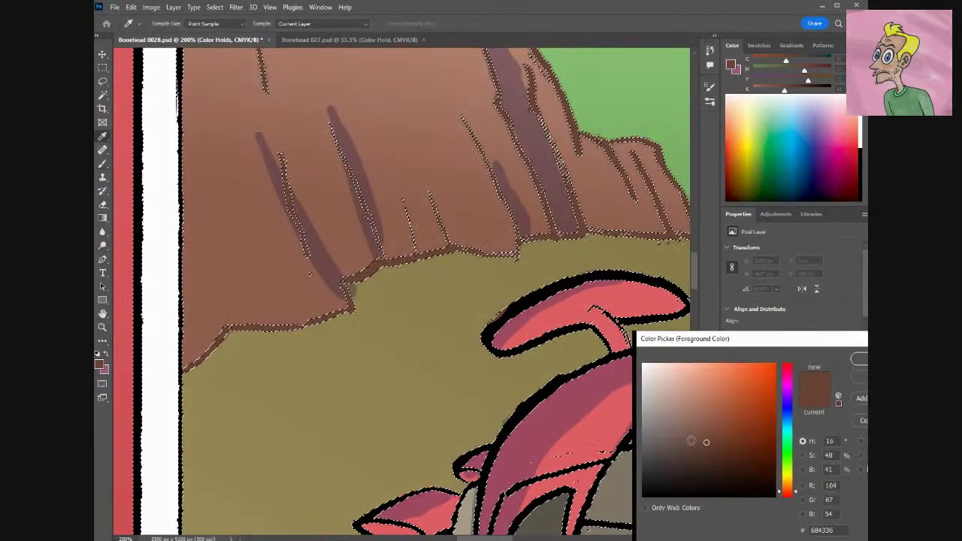
{"action": "key", "text": "Return"}
{"action": "key", "text": "b"}
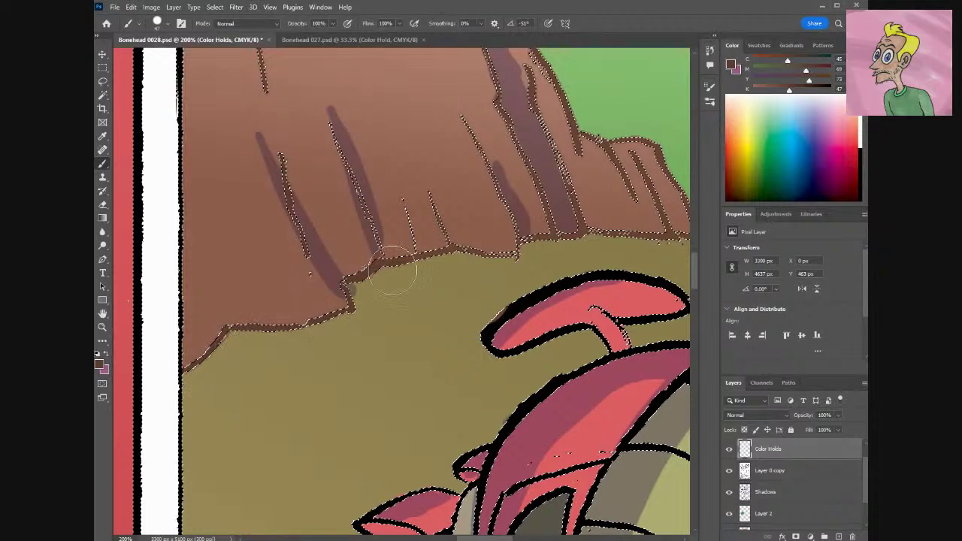
{"action": "mouse_move", "coordinate": [513, 213]}
{"action": "left_mouse_down"}
{"action": "mouse_move", "coordinate": [587, 216]}
{"action": "mouse_move", "coordinate": [594, 150]}
{"action": "left_mouse_up"}
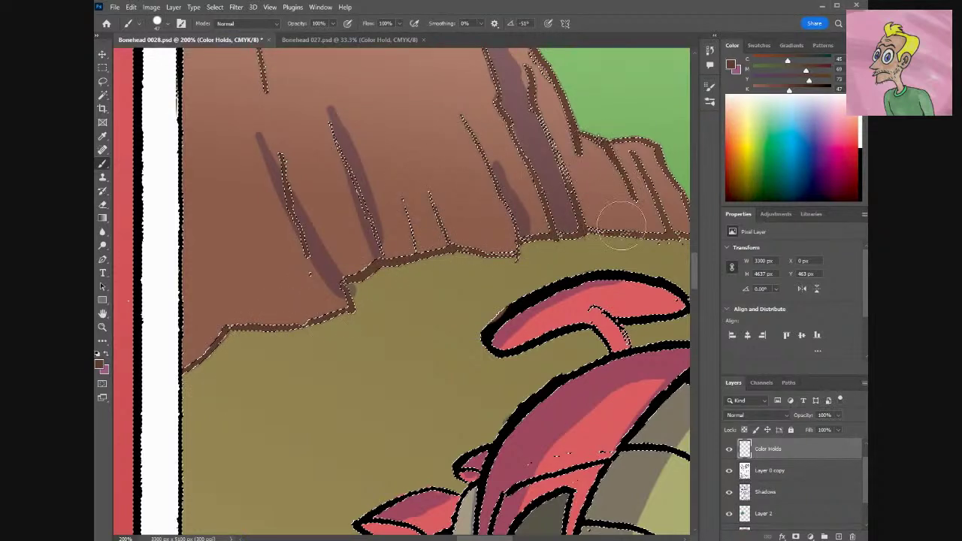
{"action": "left_click_drag", "start_coordinate": [480, 539], "coordinate": [502, 539]}
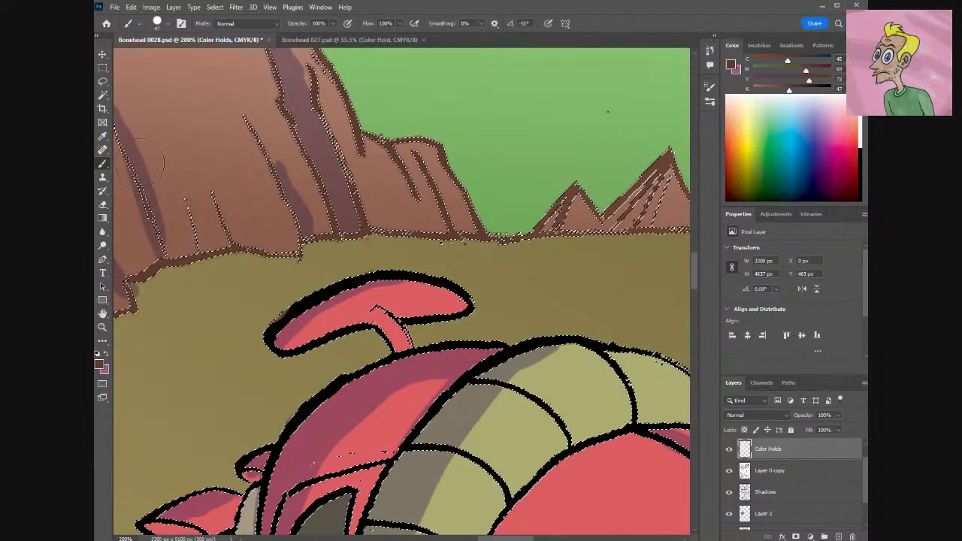
{"action": "scroll", "coordinate": [392, 337], "scroll_direction": "up", "scroll_amount": 5}
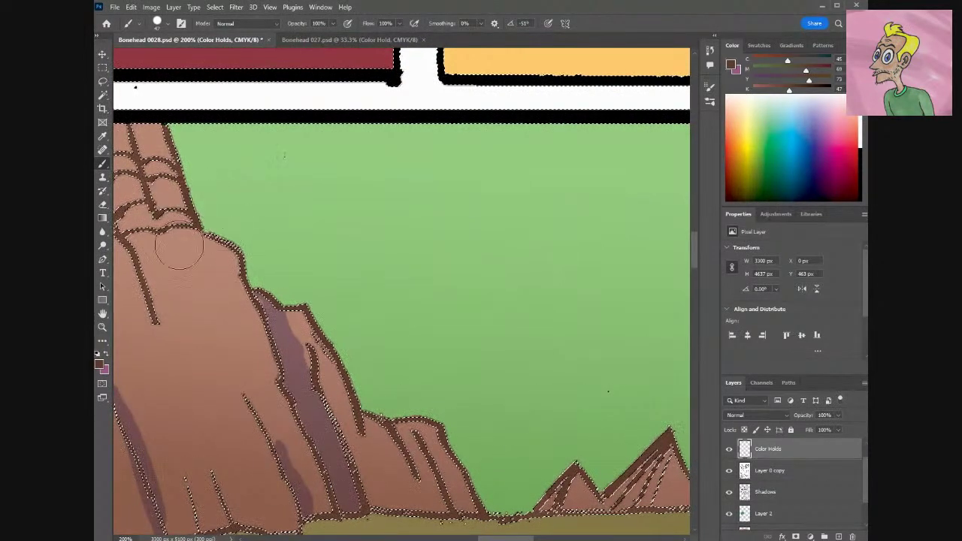
{"action": "scroll", "coordinate": [449, 444], "scroll_direction": "left", "scroll_amount": 5}
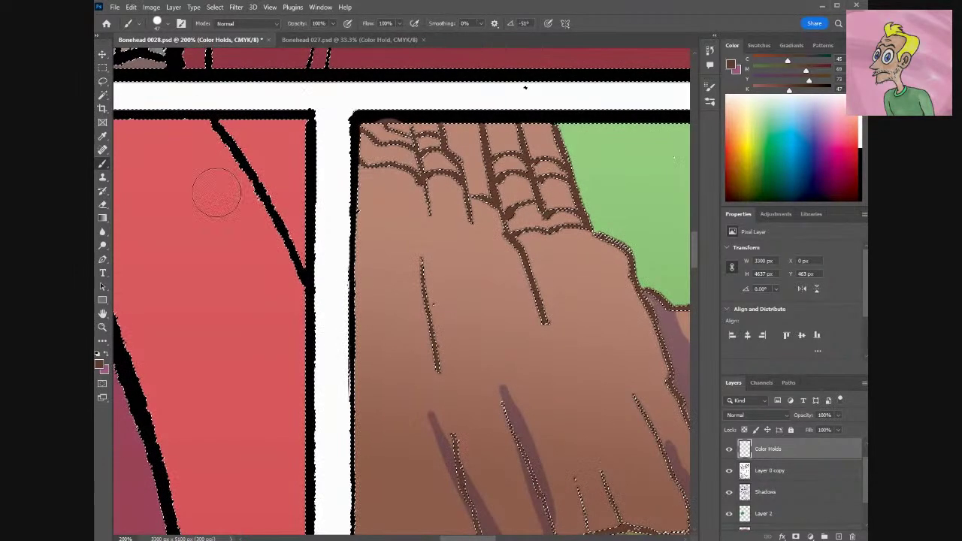
Erase the brown spill from the panel border above the cliff and touch up the lines of the small distant peaks in brown.
{"action": "key", "text": "e"}
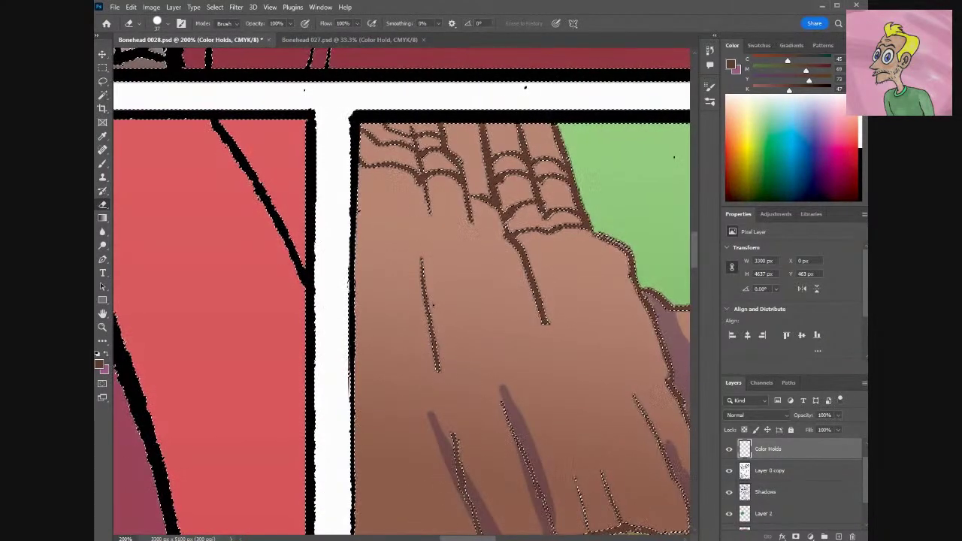
{"action": "left_click_drag", "start_coordinate": [467, 538], "coordinate": [521, 538]}
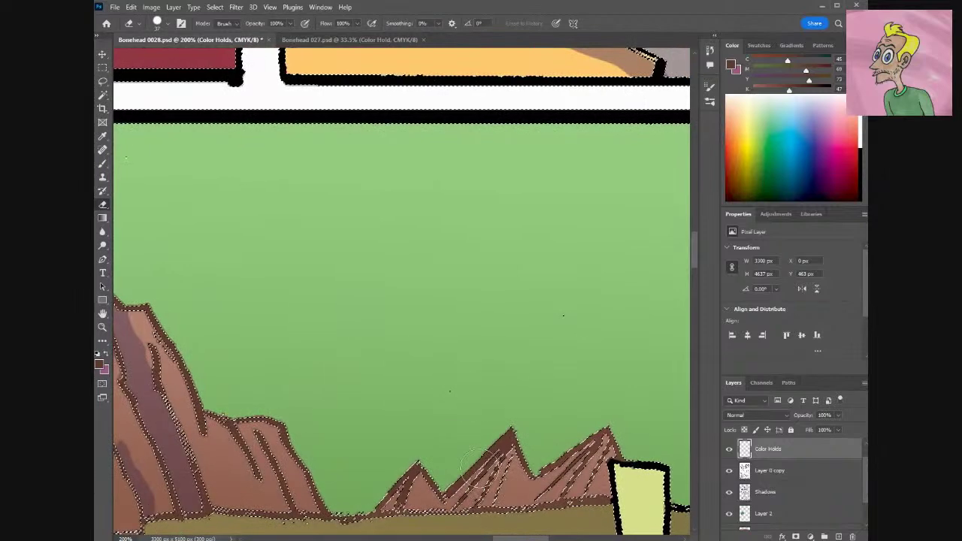
{"action": "key", "text": "b"}
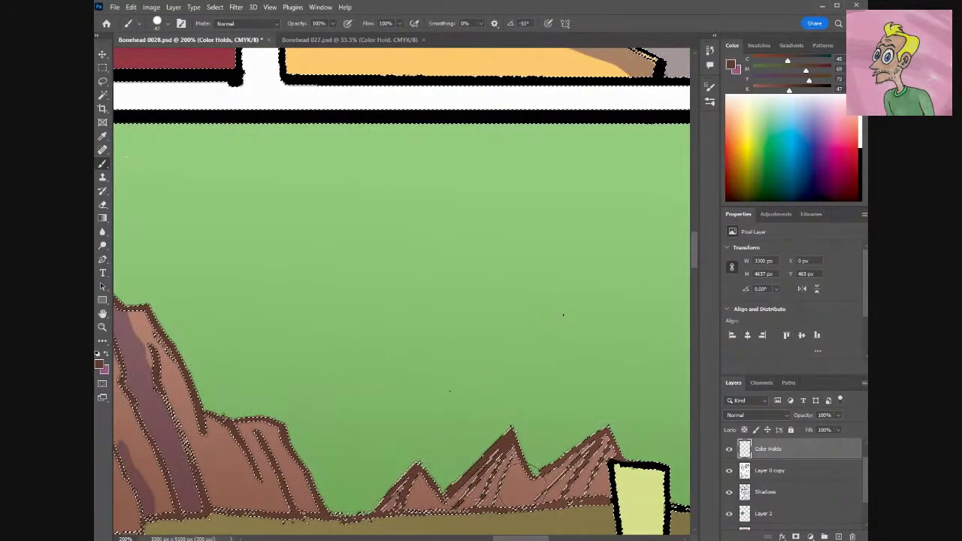
{"action": "key", "text": "ctrl+d"}
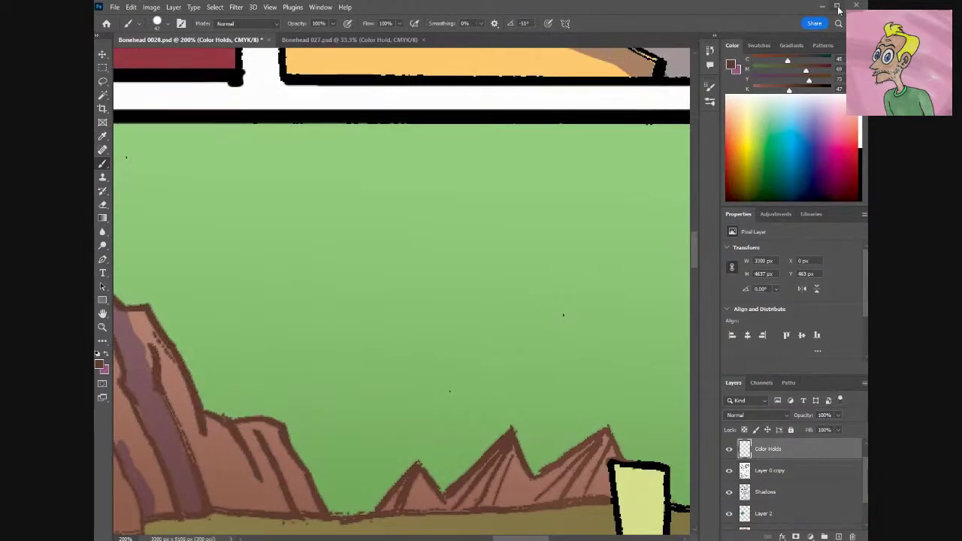
{"action": "key", "text": "ctrl+z"}
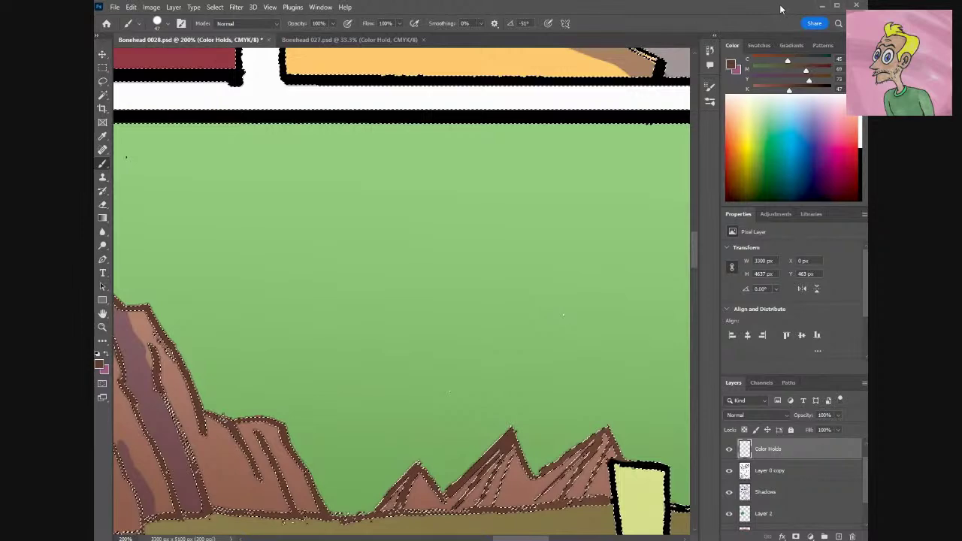
{"action": "double_click", "coordinate": [779, 4]}
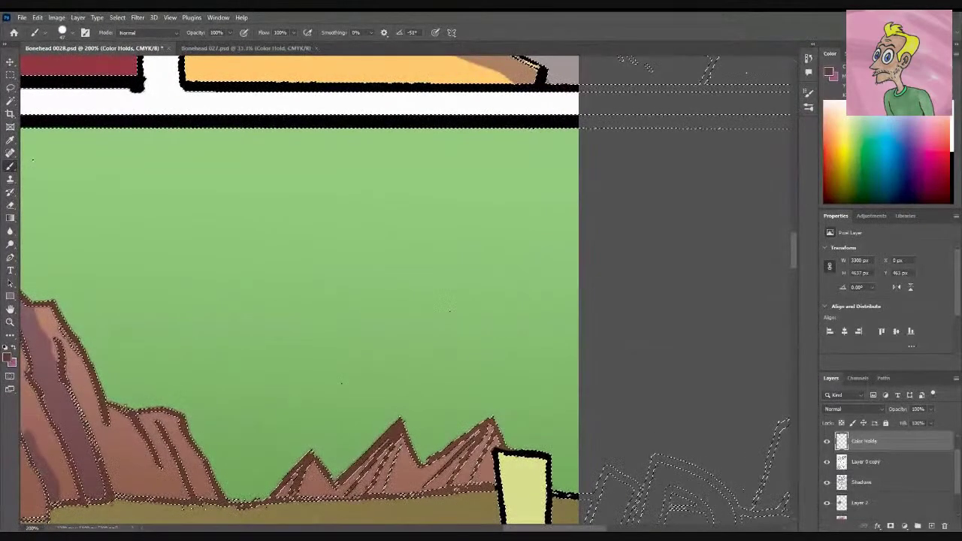
{"action": "left_click", "coordinate": [933, 16]}
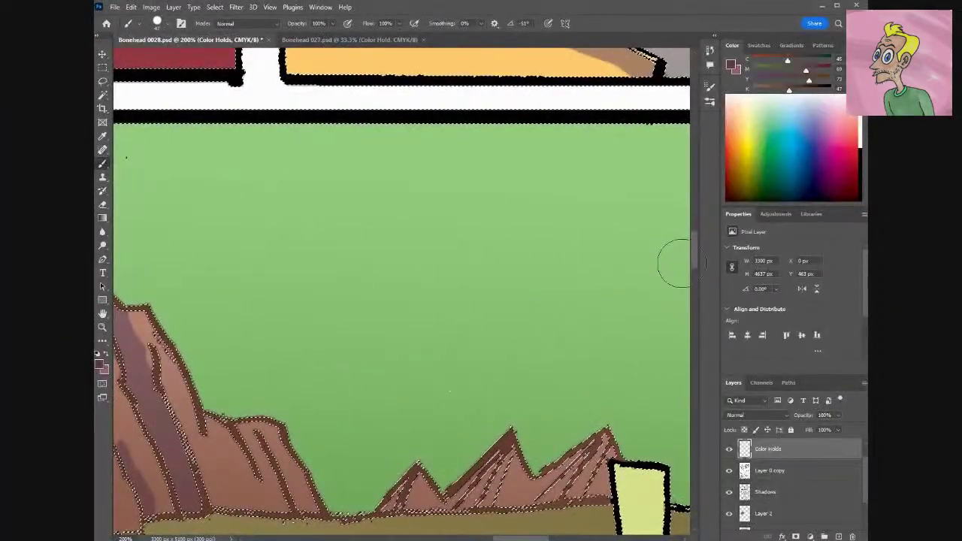
Deselect the line art once the rock outlines above the desert floor are colored.
{"action": "scroll", "coordinate": [691, 270], "scroll_direction": "down", "scroll_amount": 5}
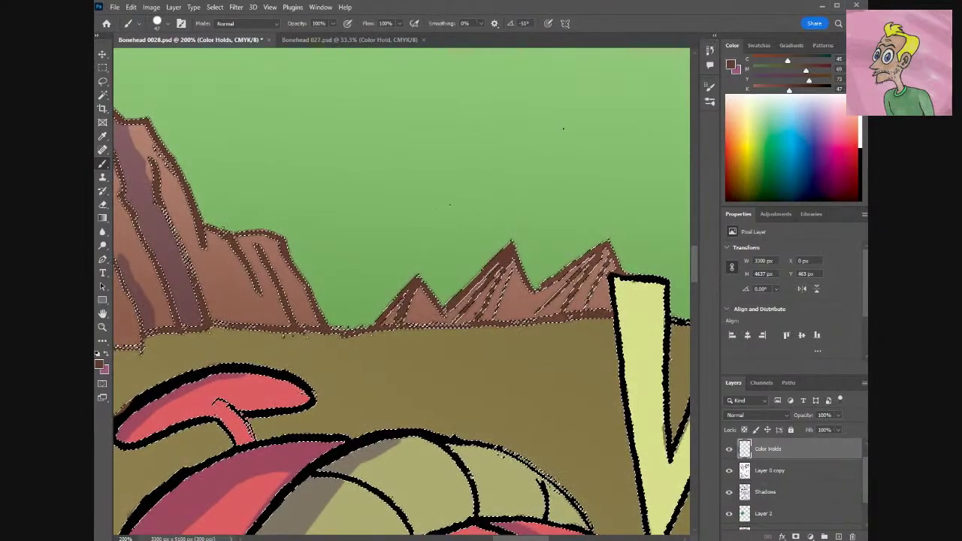
{"action": "key", "text": "ctrl+d"}
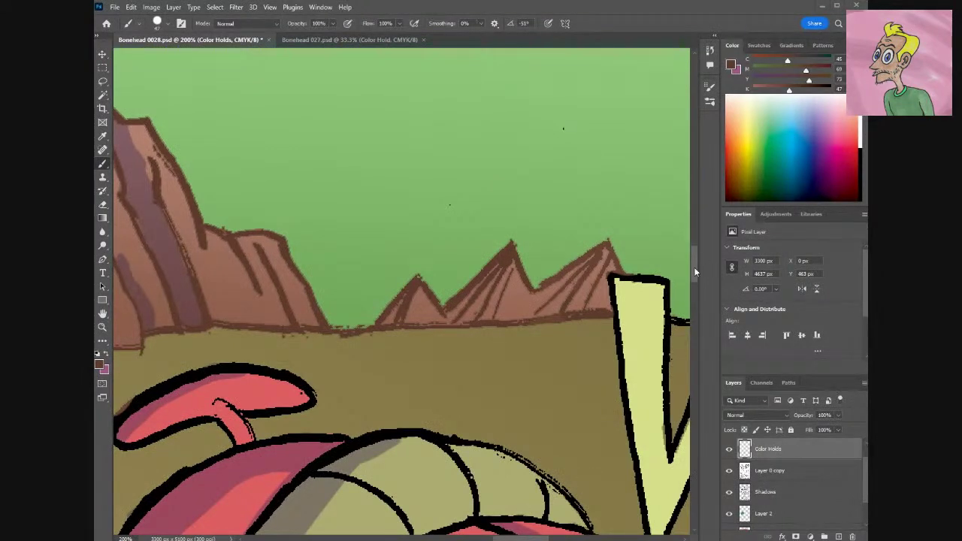
Restore the line-art selection and paint the horizon line plus the right-hand rock formation's outlines and cracks brown.
{"action": "key", "text": "ctrl+z"}
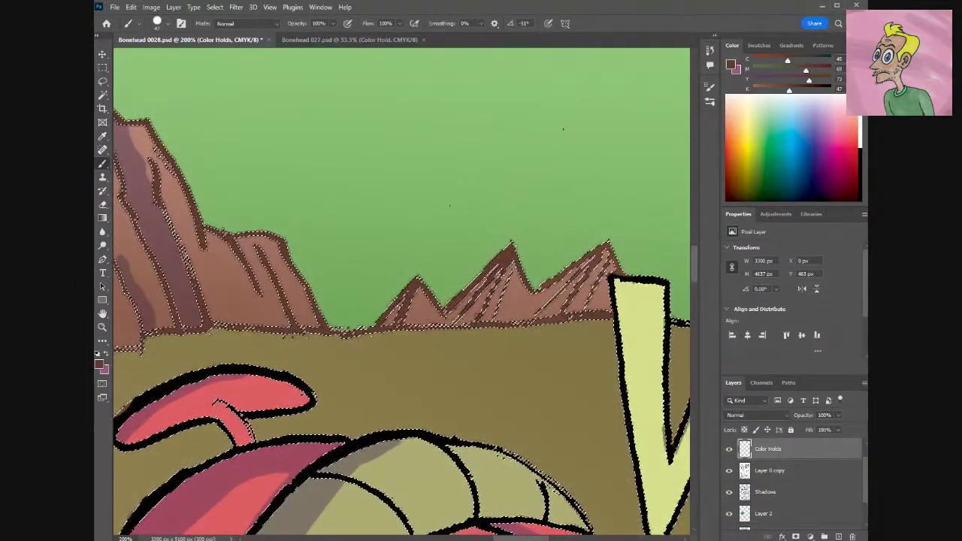
{"action": "double_click", "coordinate": [545, 9]}
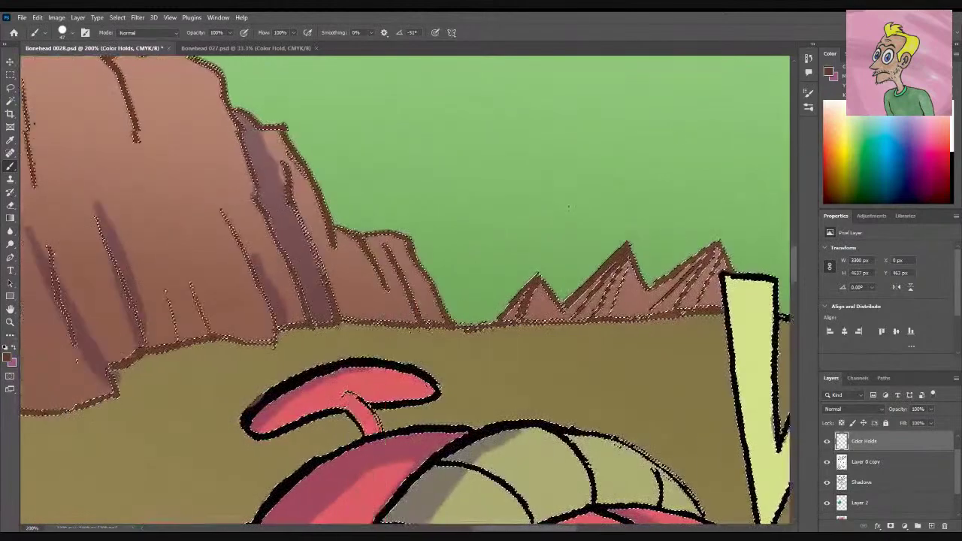
{"action": "left_click_drag", "start_coordinate": [602, 531], "coordinate": [566, 527]}
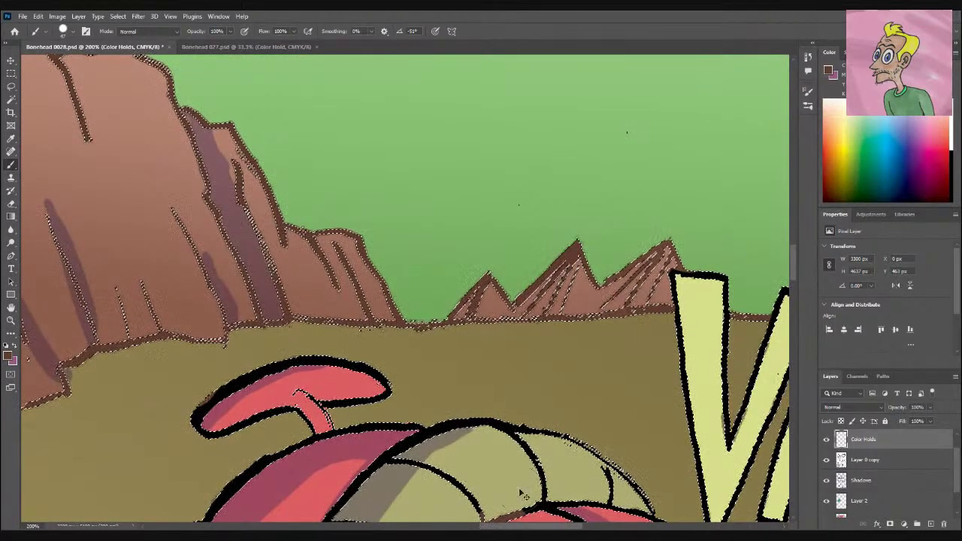
{"action": "left_click_drag", "start_coordinate": [527, 526], "coordinate": [575, 527]}
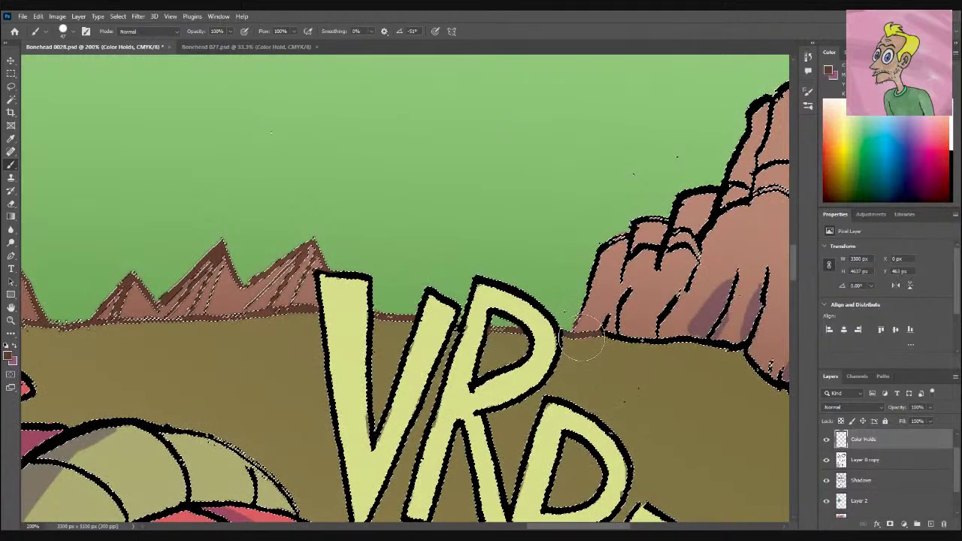
{"action": "mouse_move", "coordinate": [585, 339]}
{"action": "left_mouse_down"}
{"action": "mouse_move", "coordinate": [624, 301]}
{"action": "mouse_move", "coordinate": [768, 353]}
{"action": "mouse_move", "coordinate": [761, 113]}
{"action": "mouse_move", "coordinate": [781, 83]}
{"action": "left_mouse_up"}
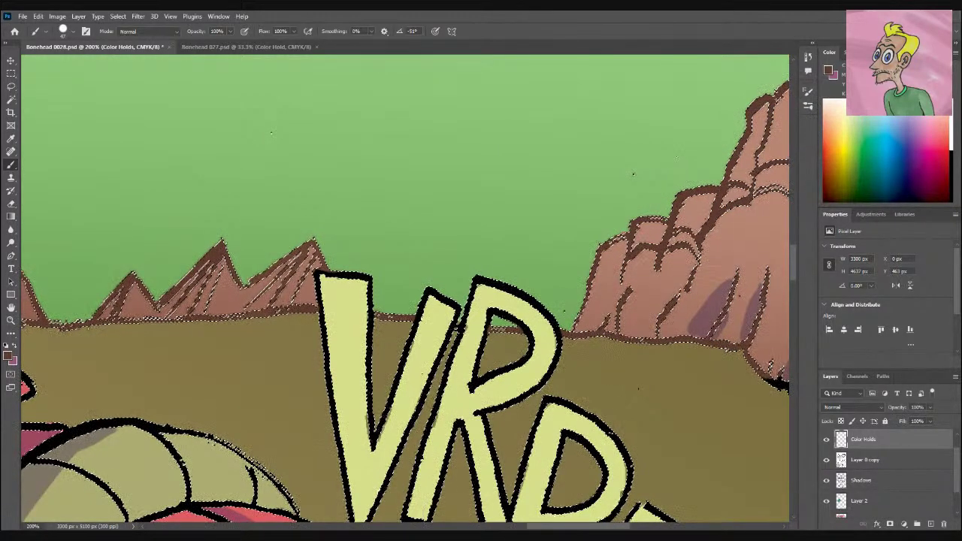
{"action": "left_click_drag", "start_coordinate": [578, 527], "coordinate": [636, 526]}
{"action": "mouse_move", "coordinate": [334, 360]}
{"action": "left_mouse_down"}
{"action": "mouse_move", "coordinate": [376, 433]}
{"action": "mouse_move", "coordinate": [421, 391]}
{"action": "left_mouse_up"}
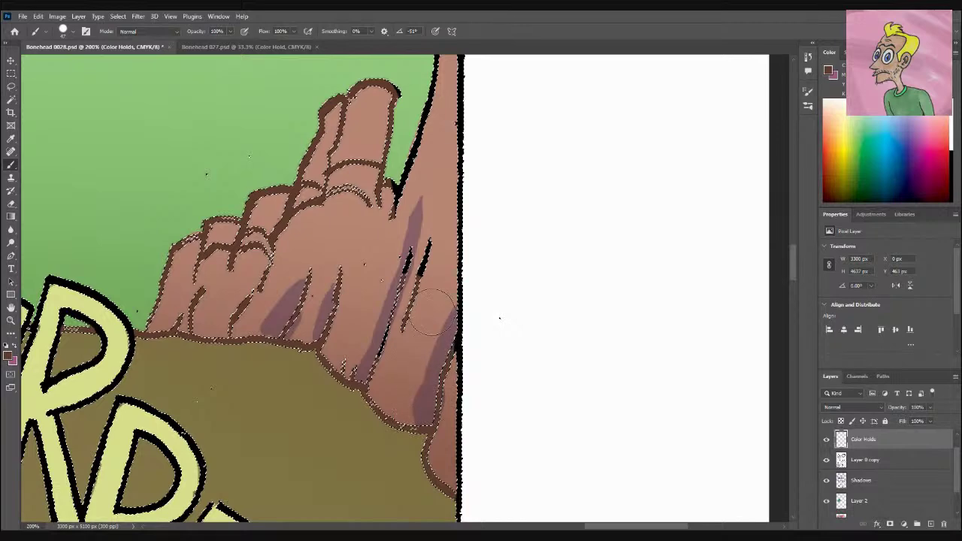
{"action": "mouse_move", "coordinate": [432, 304]}
{"action": "left_mouse_down"}
{"action": "mouse_move", "coordinate": [415, 238]}
{"action": "mouse_move", "coordinate": [394, 336]}
{"action": "mouse_move", "coordinate": [381, 310]}
{"action": "mouse_move", "coordinate": [379, 203]}
{"action": "mouse_move", "coordinate": [395, 181]}
{"action": "mouse_move", "coordinate": [391, 162]}
{"action": "mouse_move", "coordinate": [405, 172]}
{"action": "mouse_move", "coordinate": [410, 124]}
{"action": "left_mouse_up"}
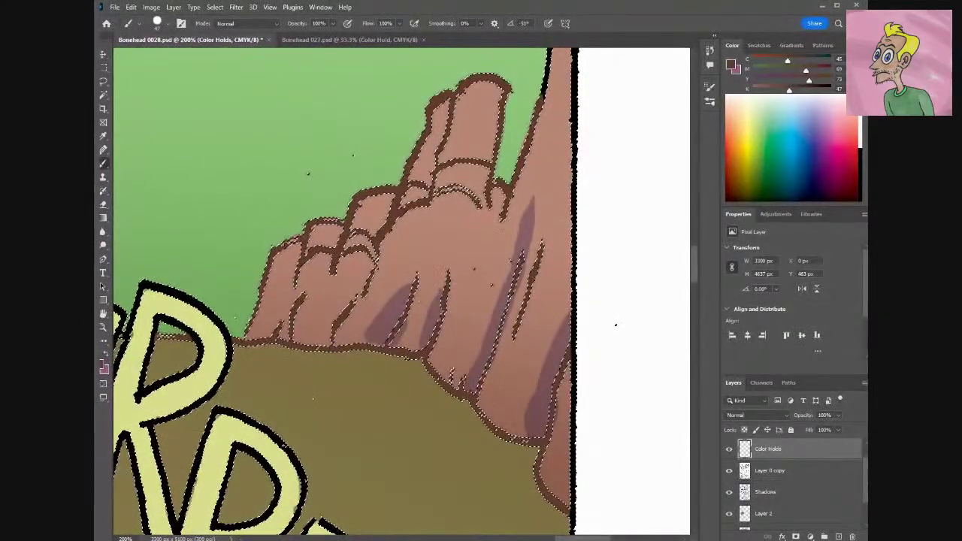
Paint the remaining black edge of the tallest right-hand rock brown up to its tip at the panel border.
{"action": "key", "text": "ctrl+d"}
{"action": "key", "text": "ctrl+z"}
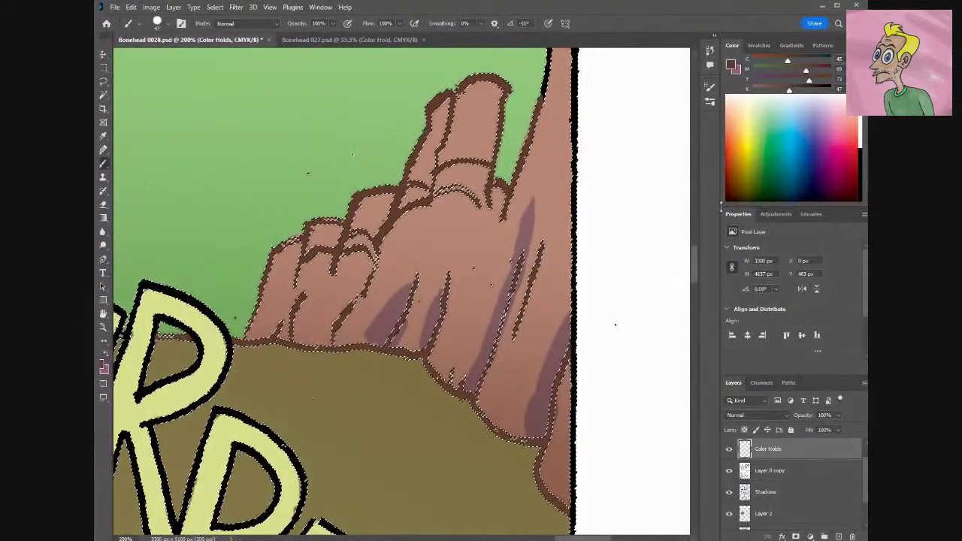
{"action": "left_click_drag", "start_coordinate": [696, 268], "coordinate": [692, 248]}
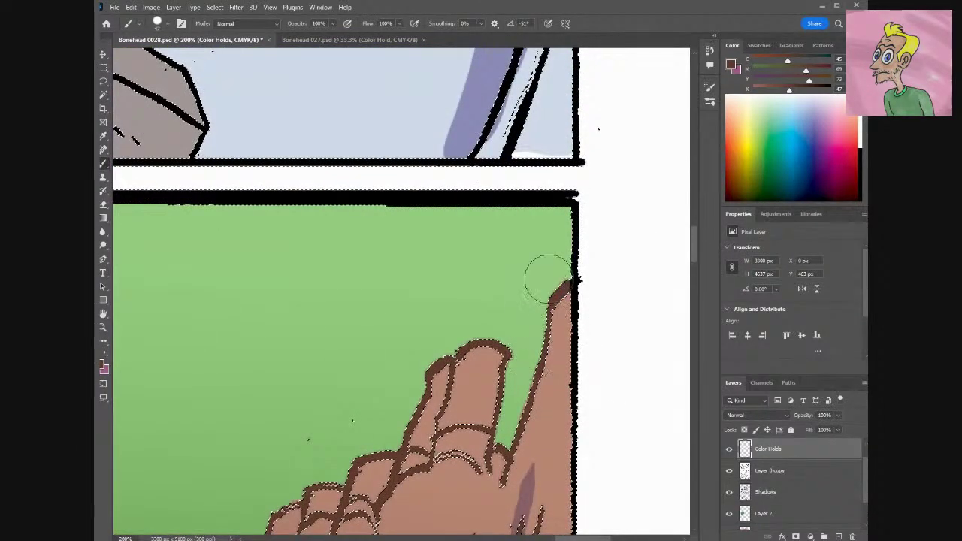
{"action": "left_click_drag", "start_coordinate": [693, 245], "coordinate": [695, 282]}
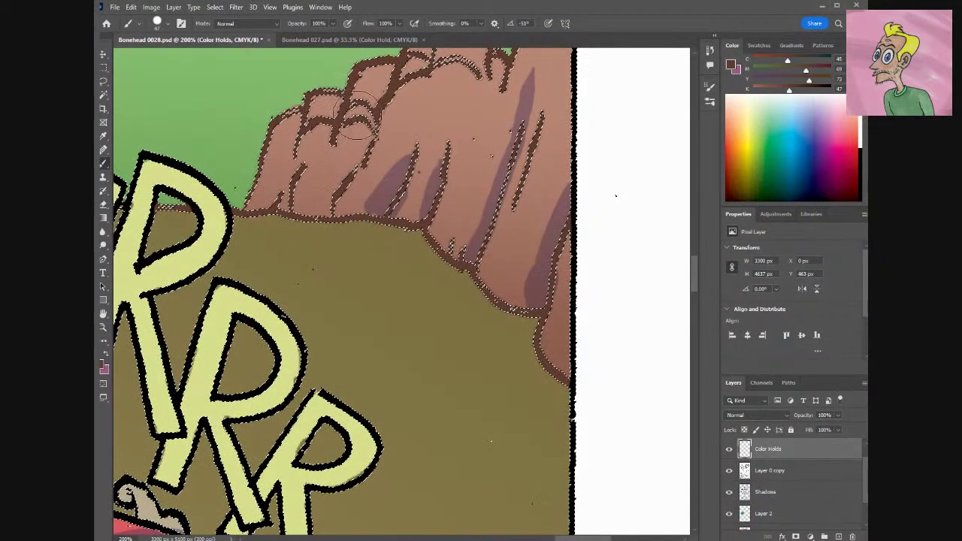
{"action": "left_click_drag", "start_coordinate": [695, 273], "coordinate": [696, 252]}
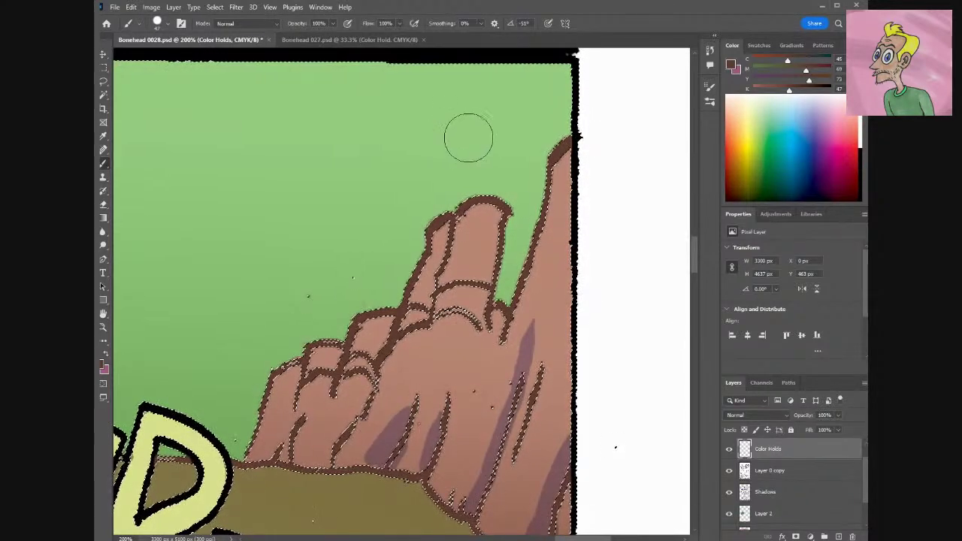
{"action": "left_click_drag", "start_coordinate": [695, 256], "coordinate": [696, 286]}
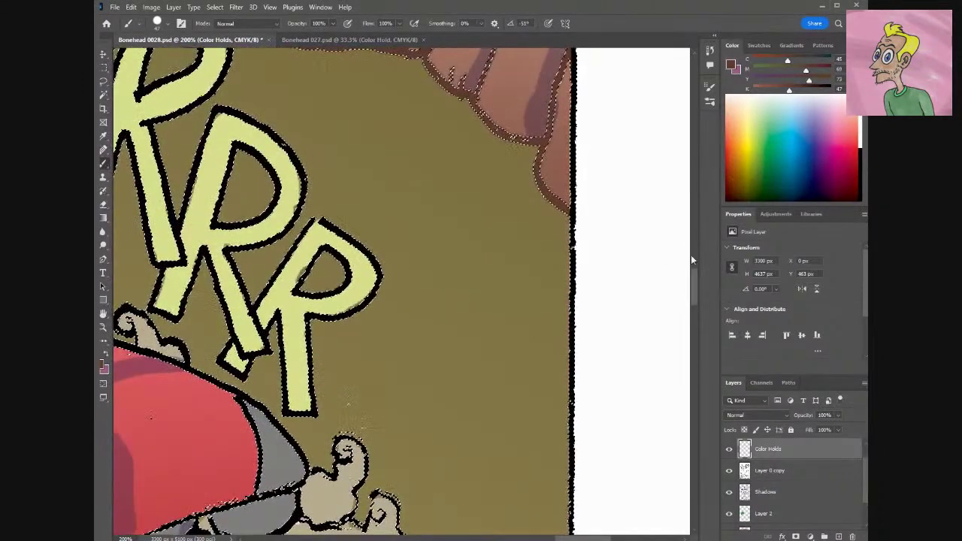
{"action": "left_click_drag", "start_coordinate": [695, 289], "coordinate": [695, 259]}
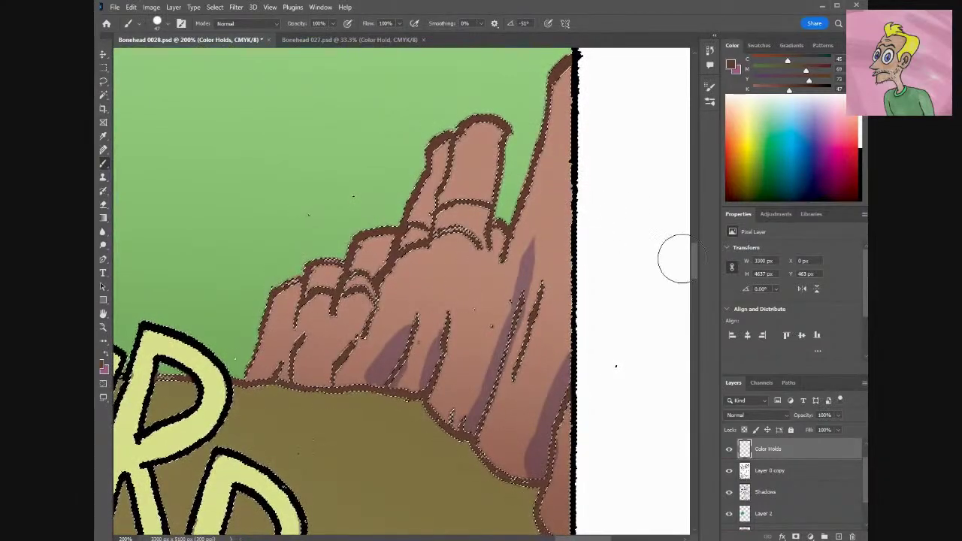
Paint the outlines and cracks of the pointed foreground rocks near the desert panel's right border brown.
{"action": "left_click_drag", "start_coordinate": [692, 261], "coordinate": [699, 317]}
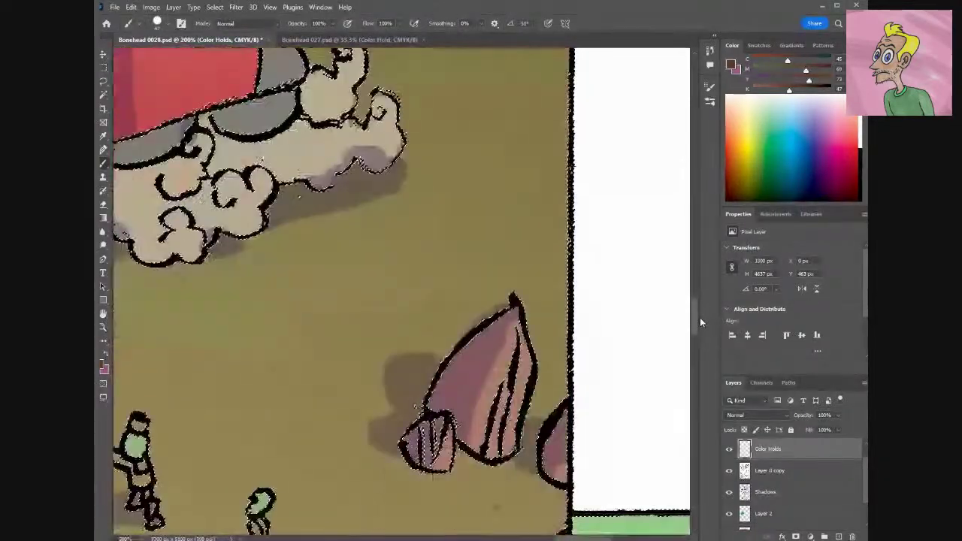
{"action": "left_click_drag", "start_coordinate": [513, 305], "coordinate": [522, 353]}
{"action": "mouse_move", "coordinate": [519, 414]}
{"action": "left_mouse_down"}
{"action": "mouse_move", "coordinate": [466, 449]}
{"action": "mouse_move", "coordinate": [445, 451]}
{"action": "mouse_move", "coordinate": [459, 353]}
{"action": "mouse_move", "coordinate": [513, 302]}
{"action": "left_mouse_up"}
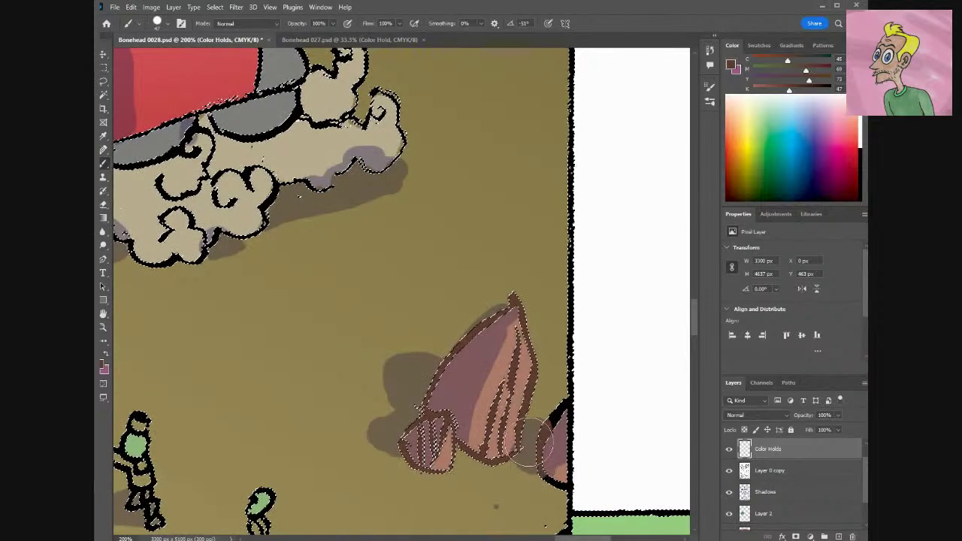
{"action": "mouse_move", "coordinate": [547, 490]}
{"action": "left_mouse_down"}
{"action": "mouse_move", "coordinate": [535, 436]}
{"action": "mouse_move", "coordinate": [548, 415]}
{"action": "left_mouse_up"}
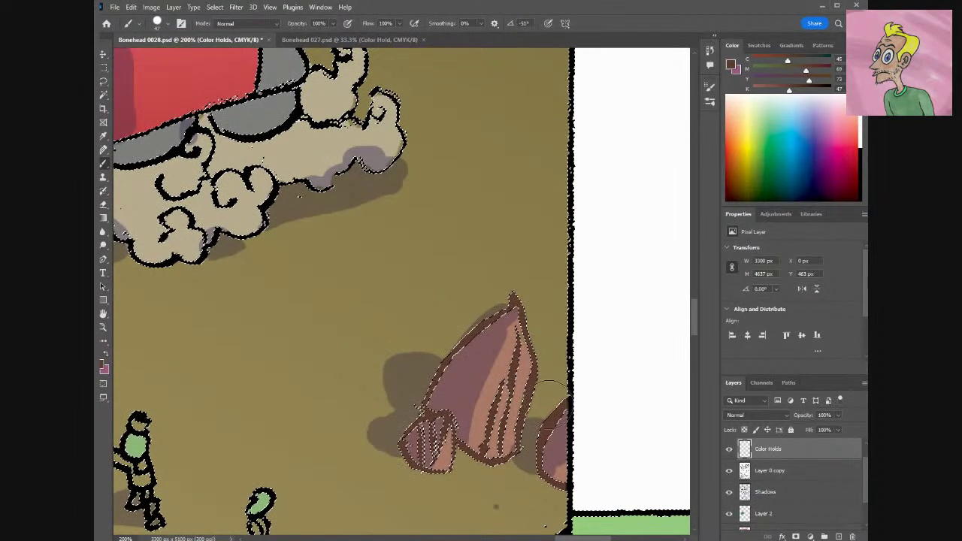
Paint the outlines of the two small rocks and the large rock in the desert panel's lower-right corner brown.
{"action": "double_click", "coordinate": [718, 6]}
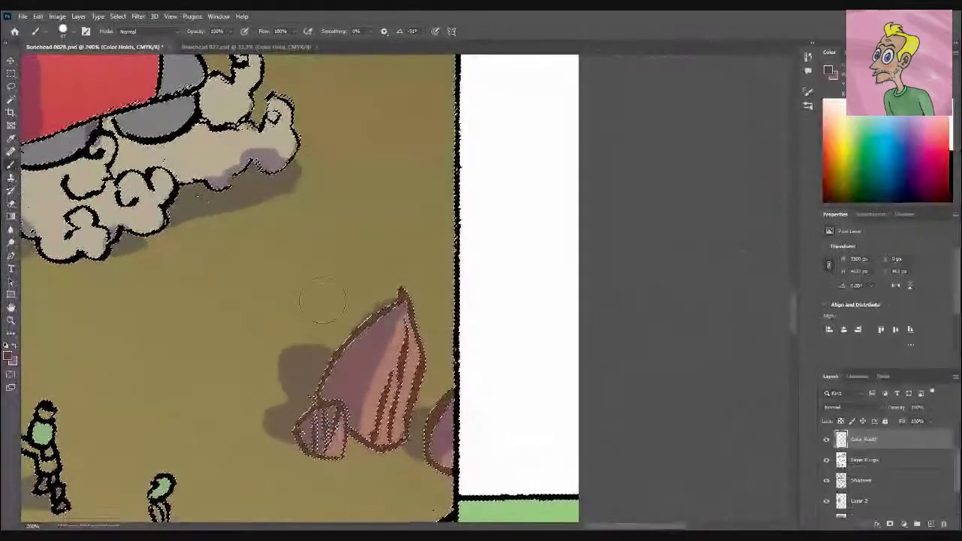
{"action": "double_click", "coordinate": [781, 16]}
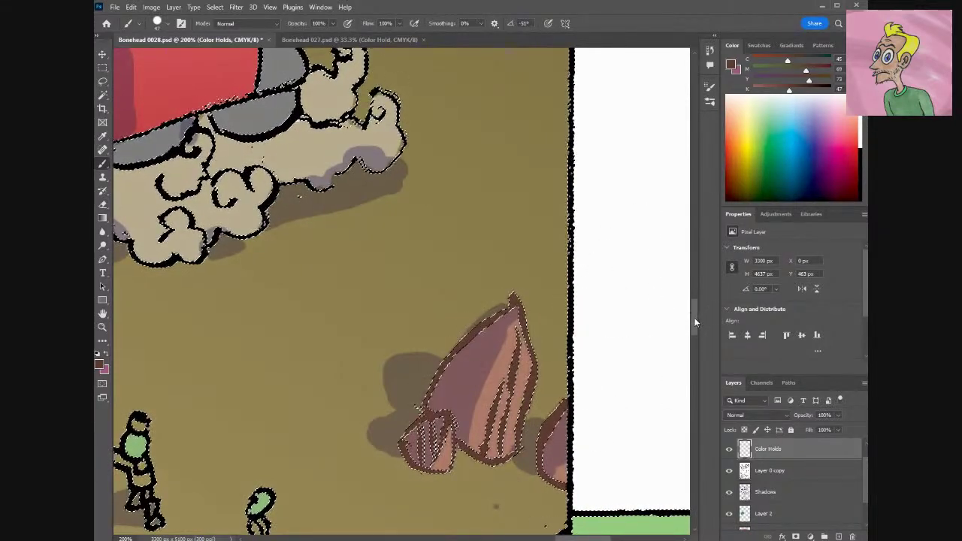
{"action": "left_click_drag", "start_coordinate": [695, 324], "coordinate": [696, 333]}
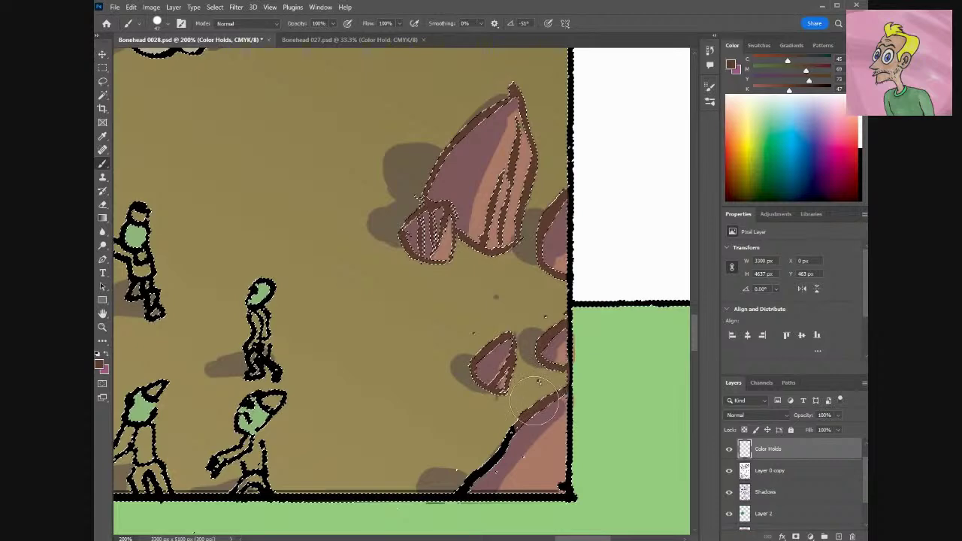
{"action": "left_click_drag", "start_coordinate": [485, 455], "coordinate": [463, 472]}
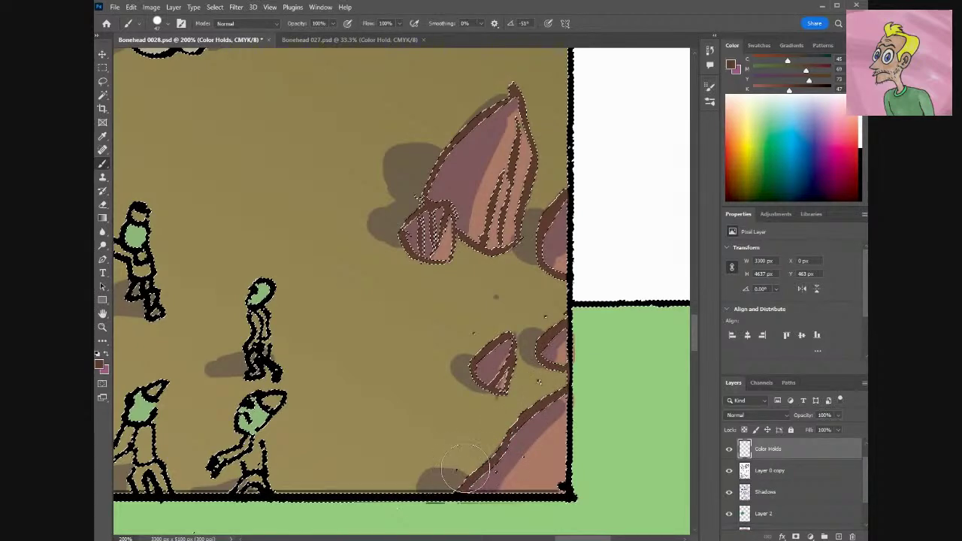
Paint the outlines of the small round rocks and the large pointed rocks in the desert panel's lower-left area brown.
{"action": "left_click_drag", "start_coordinate": [583, 538], "coordinate": [477, 539]}
{"action": "left_click_drag", "start_coordinate": [471, 449], "coordinate": [484, 461]}
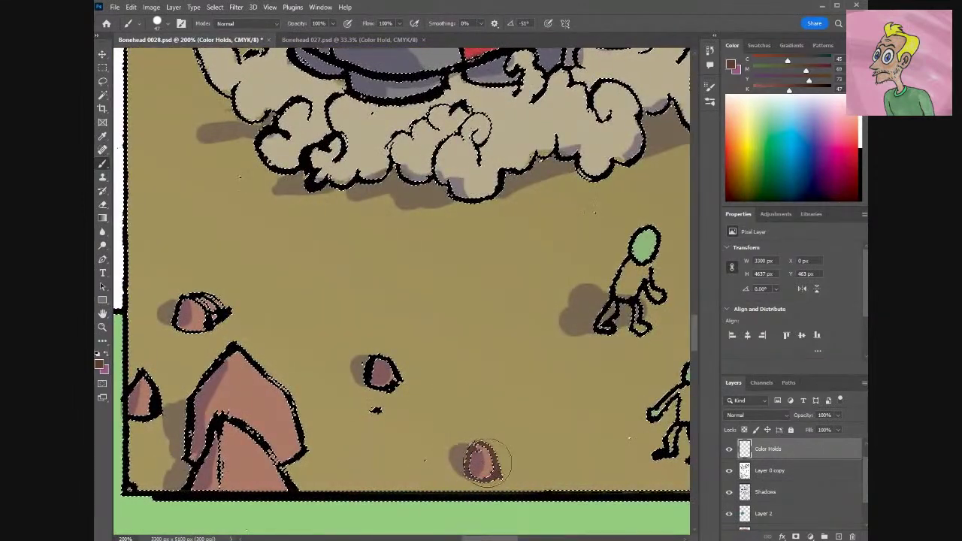
{"action": "mouse_move", "coordinate": [398, 364]}
{"action": "left_mouse_down"}
{"action": "mouse_move", "coordinate": [365, 393]}
{"action": "mouse_move", "coordinate": [406, 360]}
{"action": "mouse_move", "coordinate": [338, 368]}
{"action": "mouse_move", "coordinate": [282, 399]}
{"action": "mouse_move", "coordinate": [251, 365]}
{"action": "mouse_move", "coordinate": [248, 397]}
{"action": "mouse_move", "coordinate": [294, 433]}
{"action": "mouse_move", "coordinate": [263, 436]}
{"action": "mouse_move", "coordinate": [293, 446]}
{"action": "mouse_move", "coordinate": [301, 461]}
{"action": "mouse_move", "coordinate": [241, 457]}
{"action": "mouse_move", "coordinate": [244, 423]}
{"action": "mouse_move", "coordinate": [233, 405]}
{"action": "mouse_move", "coordinate": [180, 450]}
{"action": "mouse_move", "coordinate": [218, 457]}
{"action": "mouse_move", "coordinate": [203, 465]}
{"action": "mouse_move", "coordinate": [218, 468]}
{"action": "mouse_move", "coordinate": [184, 469]}
{"action": "mouse_move", "coordinate": [177, 464]}
{"action": "mouse_move", "coordinate": [203, 307]}
{"action": "mouse_move", "coordinate": [218, 383]}
{"action": "mouse_move", "coordinate": [224, 326]}
{"action": "mouse_move", "coordinate": [190, 290]}
{"action": "mouse_move", "coordinate": [173, 322]}
{"action": "left_mouse_up"}
{"action": "left_click_drag", "start_coordinate": [481, 539], "coordinate": [457, 539]}
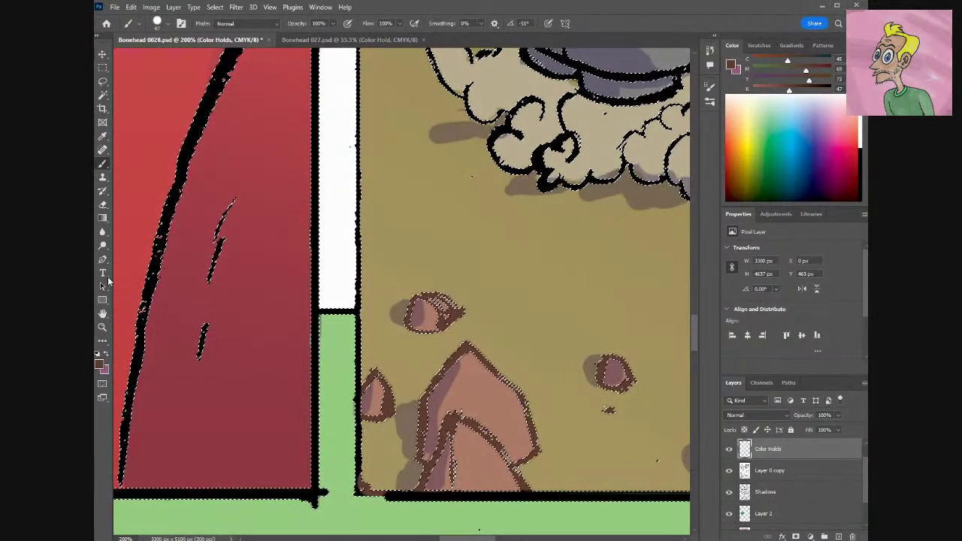
Erase the brown spill from the desert panel's lower-left border corner, keeping the line-art selection active.
{"action": "left_click", "coordinate": [104, 206]}
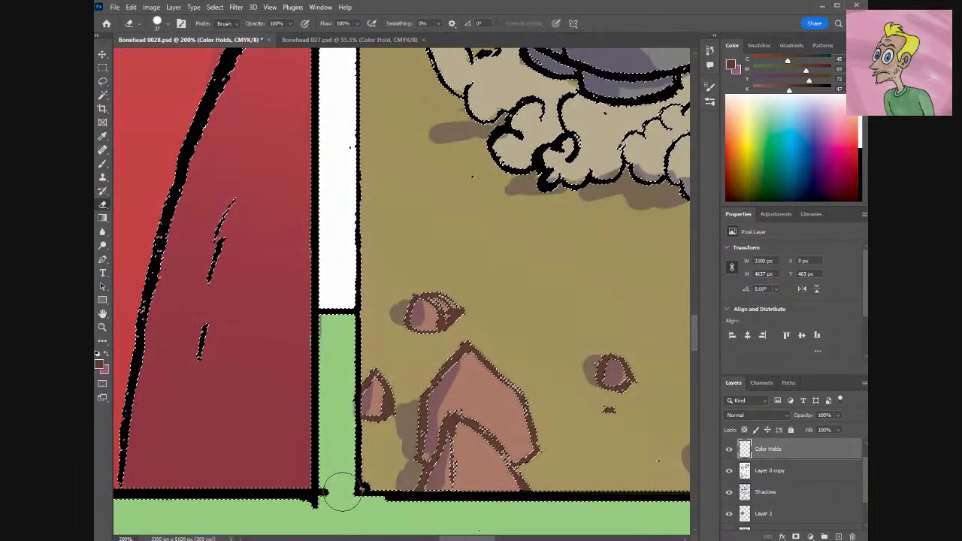
{"action": "key", "text": "ctrl+d"}
{"action": "key", "text": "ctrl+z"}
Paint the jagged mountain ridges below the red ship brown and erase the spill from the smoke and hand outlines.
{"action": "mouse_move", "coordinate": [697, 333]}
{"action": "left_mouse_down"}
{"action": "mouse_move", "coordinate": [695, 226]}
{"action": "mouse_move", "coordinate": [715, 431]}
{"action": "left_mouse_up"}
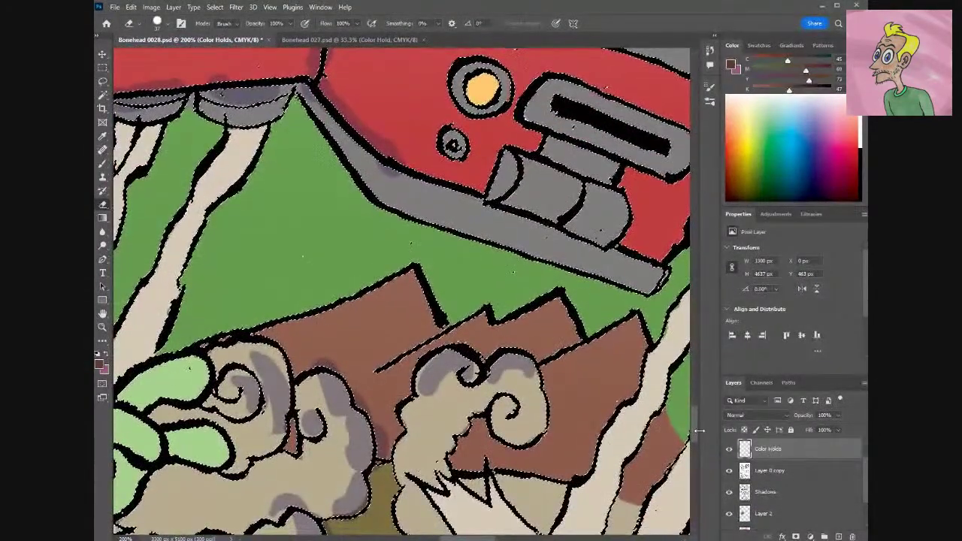
{"action": "key", "text": "b"}
{"action": "mouse_move", "coordinate": [484, 316]}
{"action": "left_mouse_down"}
{"action": "mouse_move", "coordinate": [566, 304]}
{"action": "mouse_move", "coordinate": [580, 341]}
{"action": "mouse_move", "coordinate": [559, 347]}
{"action": "mouse_move", "coordinate": [563, 364]}
{"action": "mouse_move", "coordinate": [584, 341]}
{"action": "mouse_move", "coordinate": [556, 331]}
{"action": "mouse_move", "coordinate": [574, 356]}
{"action": "mouse_move", "coordinate": [558, 352]}
{"action": "mouse_move", "coordinate": [640, 334]}
{"action": "left_mouse_up"}
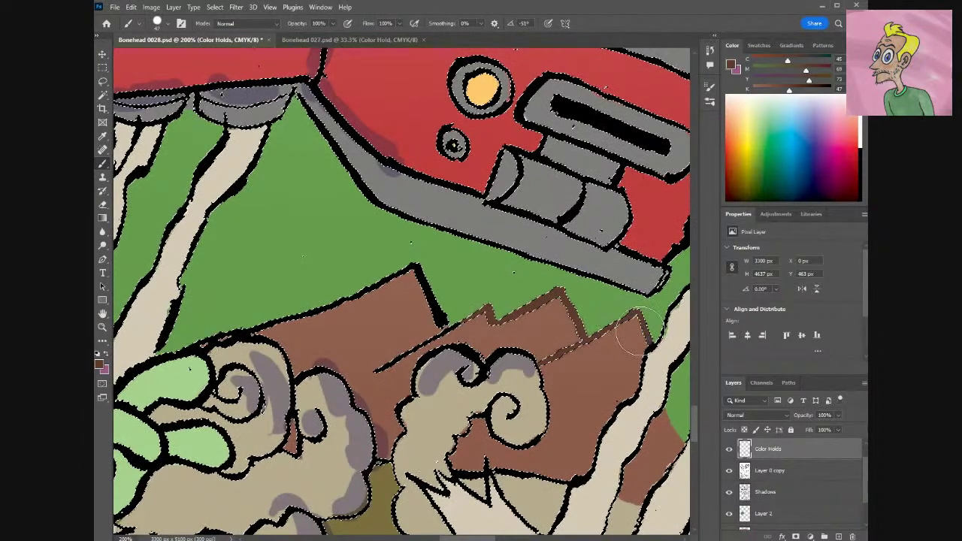
{"action": "left_click_drag", "start_coordinate": [436, 302], "coordinate": [445, 305]}
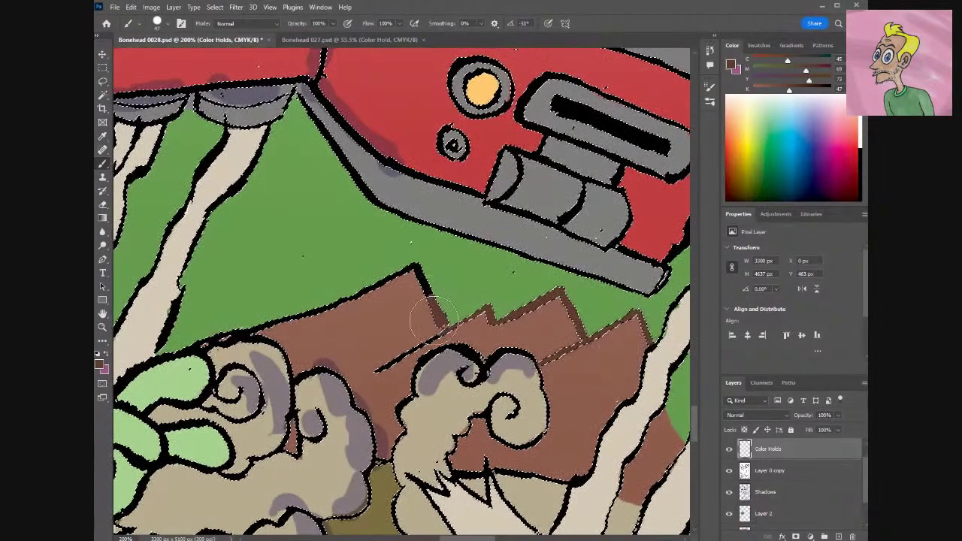
{"action": "mouse_move", "coordinate": [432, 289]}
{"action": "left_mouse_down"}
{"action": "mouse_move", "coordinate": [393, 273]}
{"action": "mouse_move", "coordinate": [288, 308]}
{"action": "left_mouse_up"}
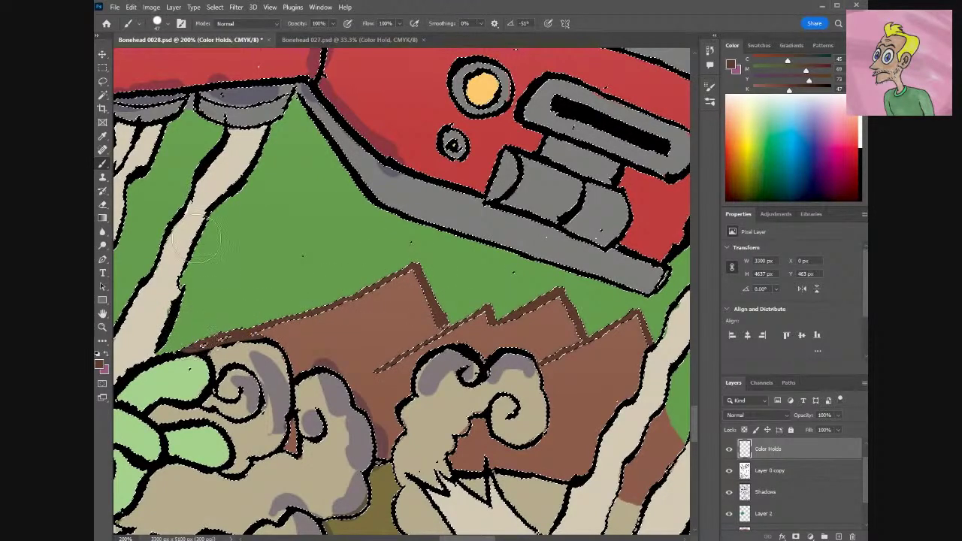
{"action": "key", "text": "e"}
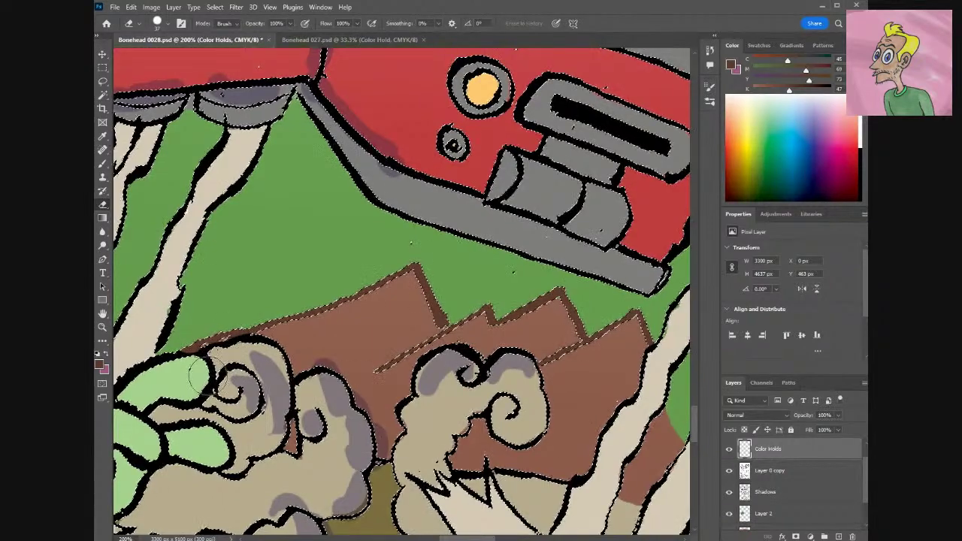
{"action": "key", "text": "b"}
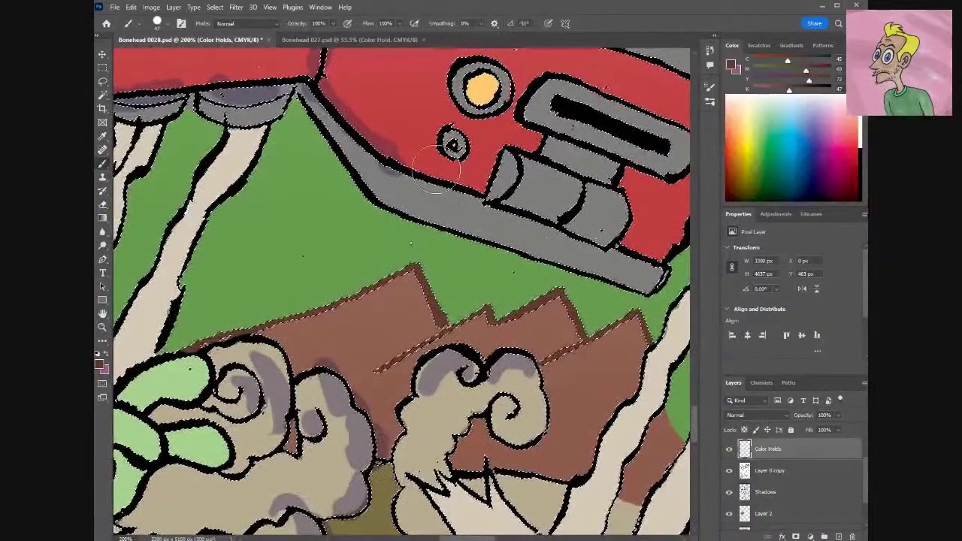
Reduce the brush to 17 px, color the mountains' base line between the smoke clouds brown, and erase any spill there.
{"action": "left_click", "coordinate": [165, 23]}
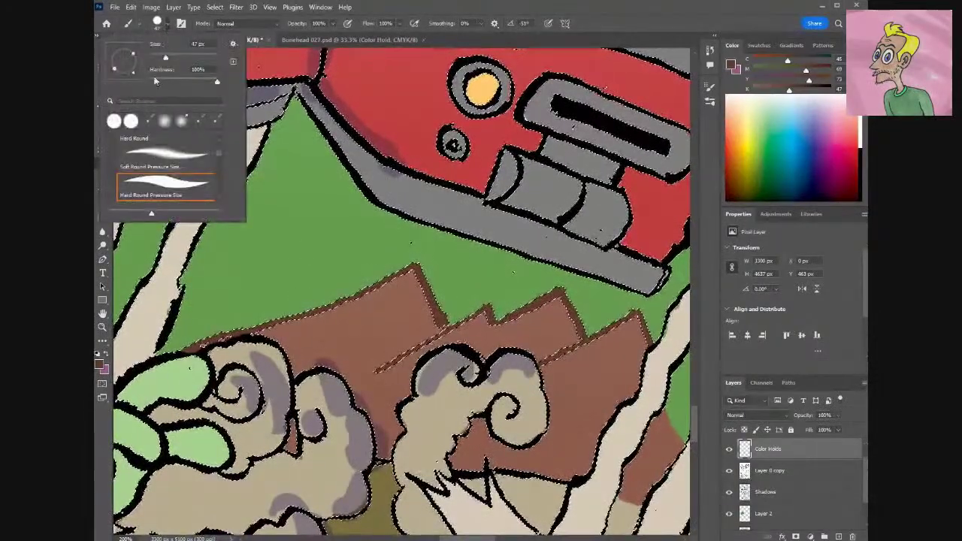
{"action": "left_click", "coordinate": [156, 54]}
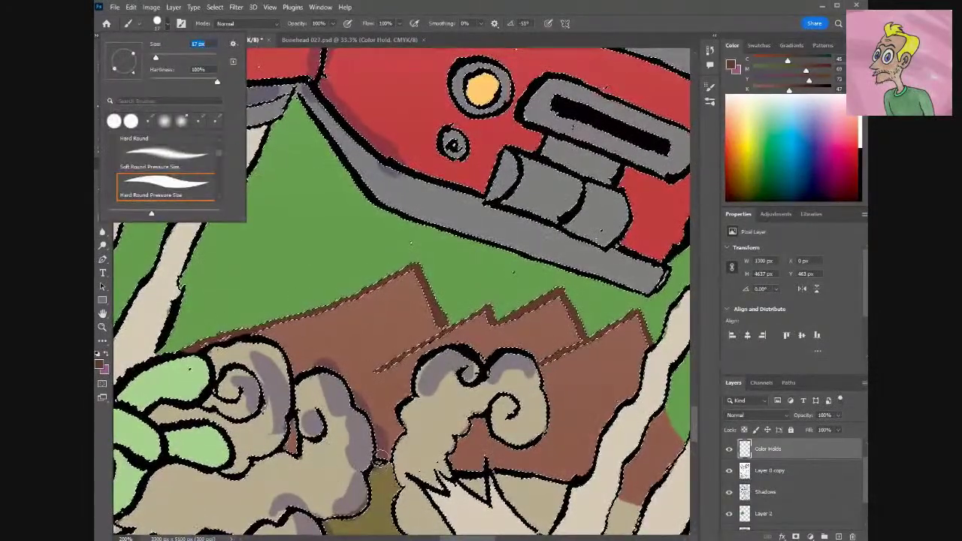
{"action": "key", "text": "Return"}
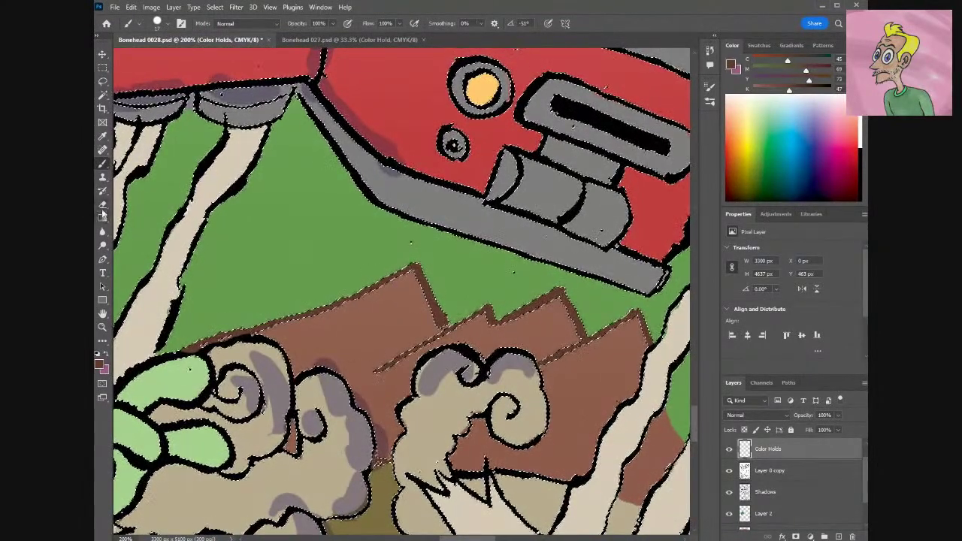
{"action": "left_click", "coordinate": [103, 205]}
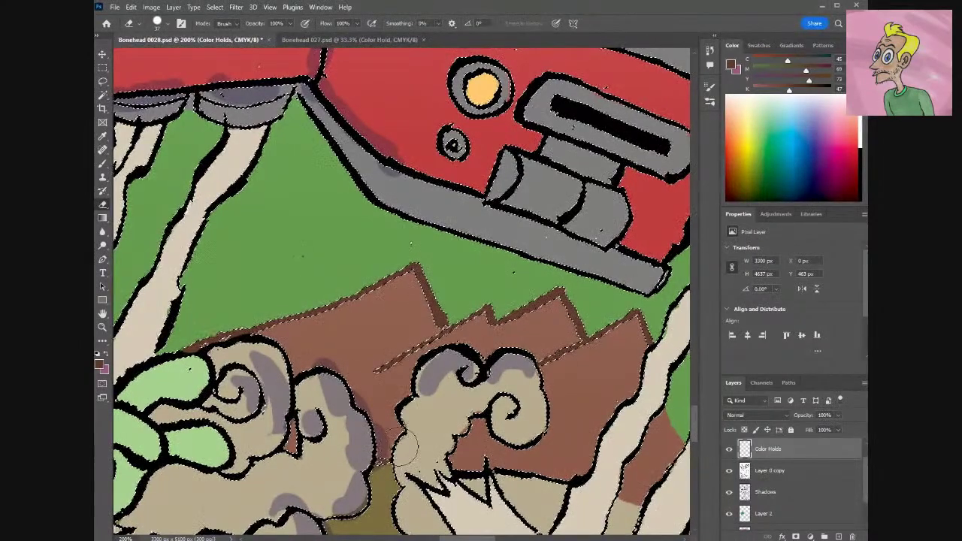
{"action": "left_click", "coordinate": [103, 165]}
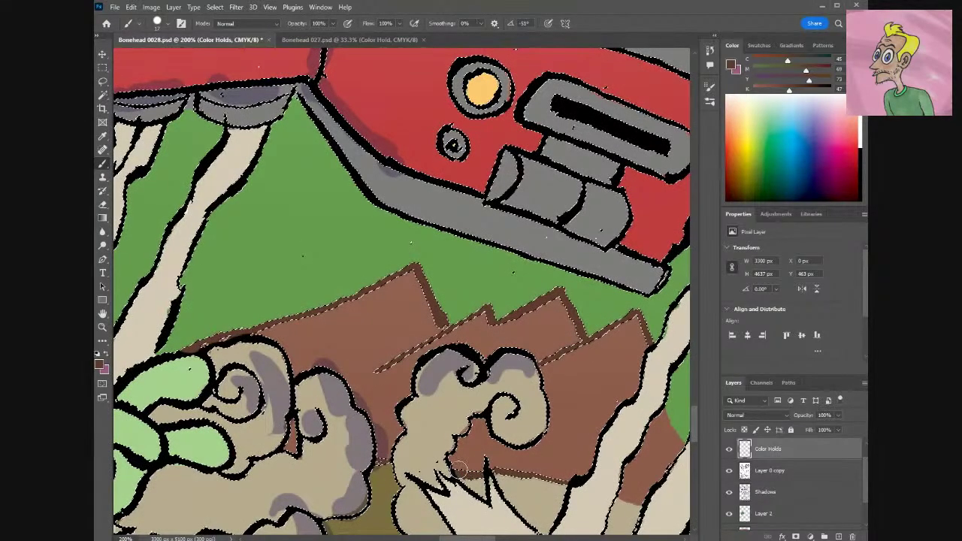
Paint the outline and cracks of the brown hill beside the ship's exhaust trails with the same brown.
{"action": "scroll", "coordinate": [442, 472], "scroll_direction": "right", "scroll_amount": 4}
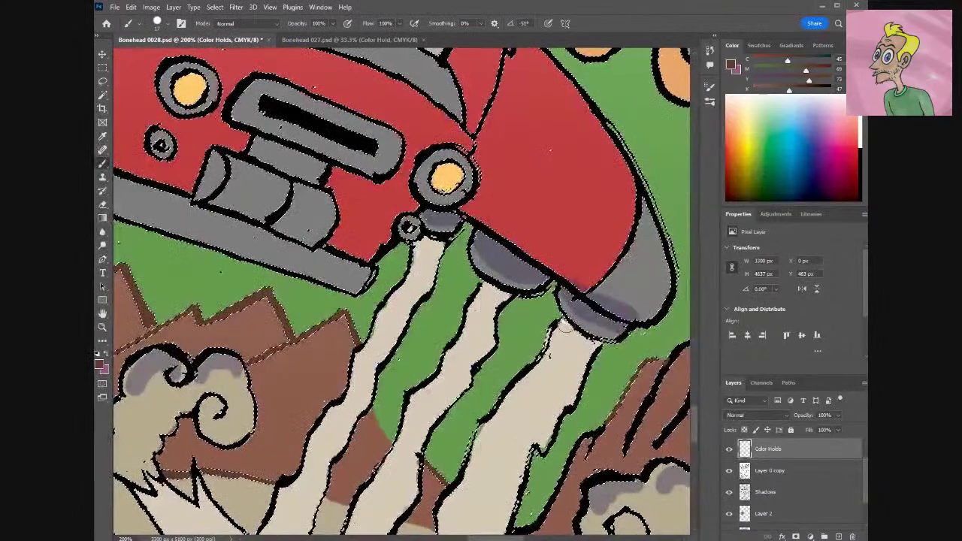
{"action": "key", "text": "ctrl+d"}
{"action": "key", "text": "ctrl+z"}
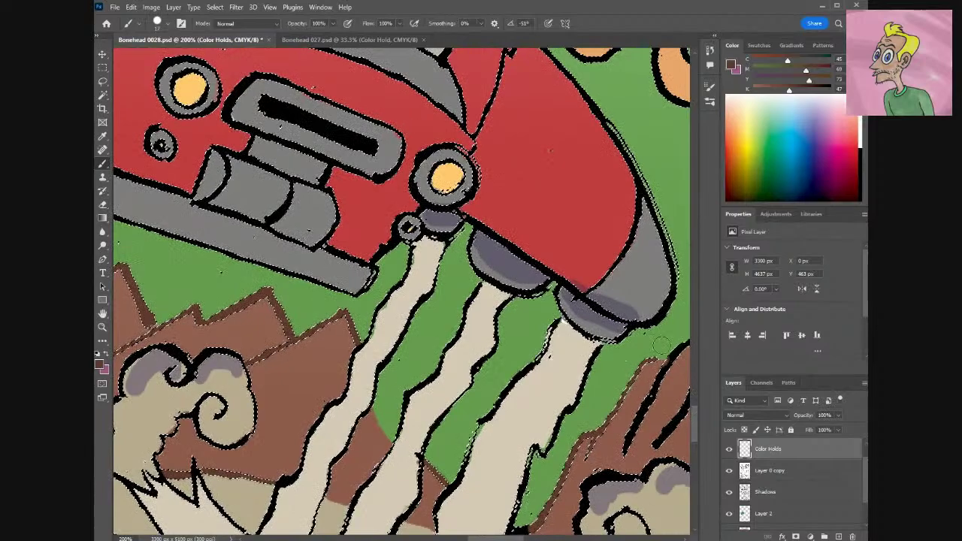
{"action": "left_click_drag", "start_coordinate": [694, 413], "coordinate": [694, 429]}
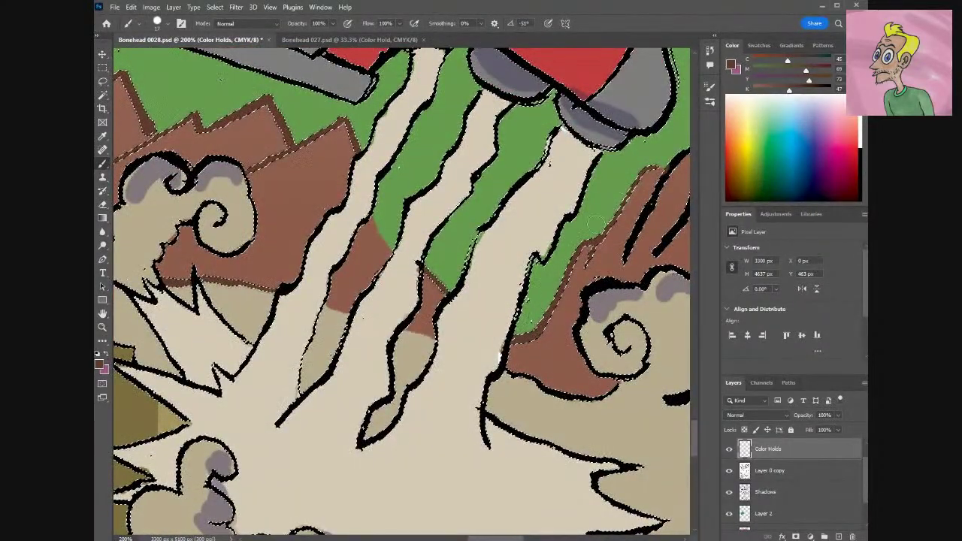
{"action": "mouse_move", "coordinate": [594, 255]}
{"action": "left_mouse_down"}
{"action": "mouse_move", "coordinate": [632, 256]}
{"action": "mouse_move", "coordinate": [622, 261]}
{"action": "mouse_move", "coordinate": [658, 187]}
{"action": "mouse_move", "coordinate": [621, 247]}
{"action": "mouse_move", "coordinate": [679, 153]}
{"action": "left_mouse_up"}
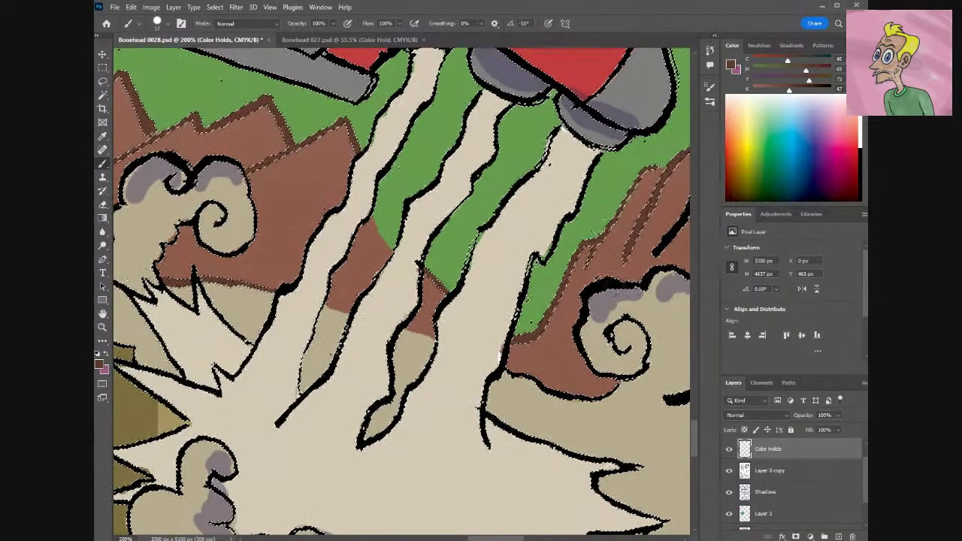
{"action": "left_click_drag", "start_coordinate": [482, 539], "coordinate": [508, 538]}
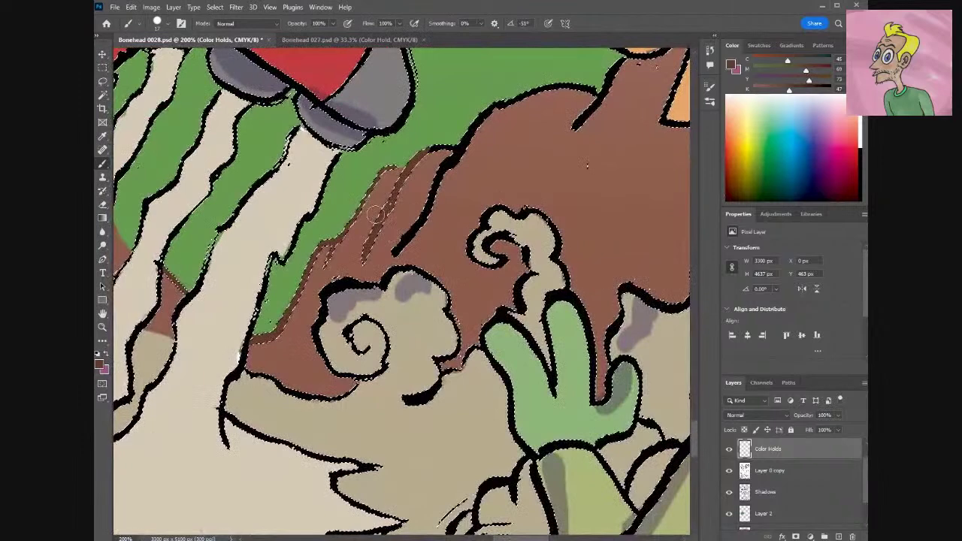
Paint the black outlines and crease lines of the brown rock ridge behind the raised green hand dark brown.
{"action": "mouse_move", "coordinate": [393, 251]}
{"action": "left_mouse_down"}
{"action": "mouse_move", "coordinate": [463, 130]}
{"action": "mouse_move", "coordinate": [463, 154]}
{"action": "mouse_move", "coordinate": [439, 166]}
{"action": "mouse_move", "coordinate": [422, 159]}
{"action": "mouse_move", "coordinate": [422, 181]}
{"action": "mouse_move", "coordinate": [451, 171]}
{"action": "mouse_move", "coordinate": [536, 103]}
{"action": "mouse_move", "coordinate": [490, 113]}
{"action": "mouse_move", "coordinate": [560, 88]}
{"action": "left_mouse_up"}
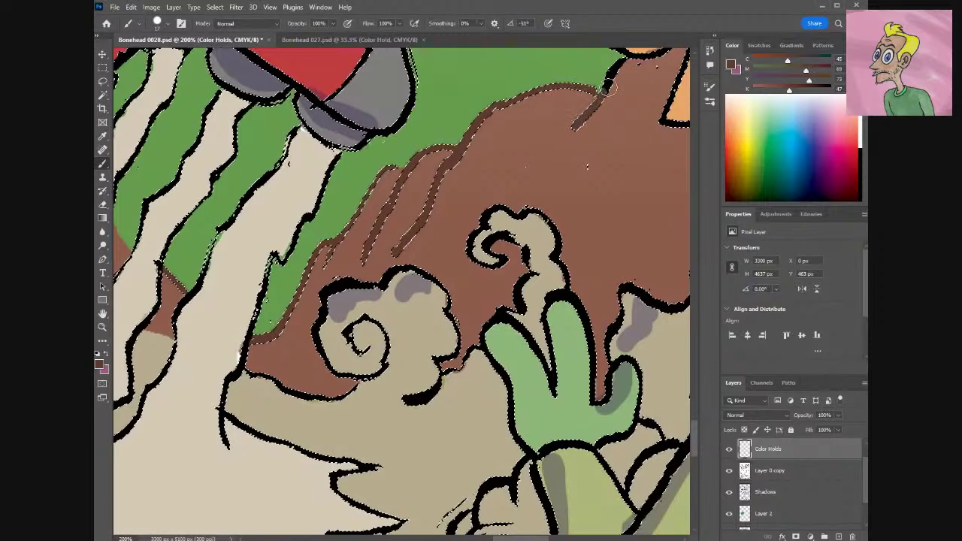
{"action": "left_click_drag", "start_coordinate": [621, 63], "coordinate": [657, 71]}
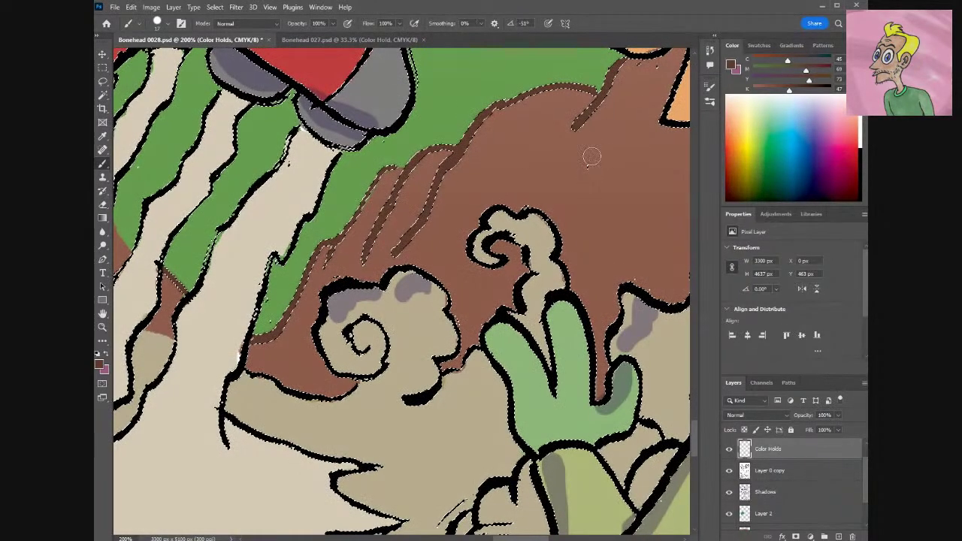
{"action": "key", "text": "ctrl+d"}
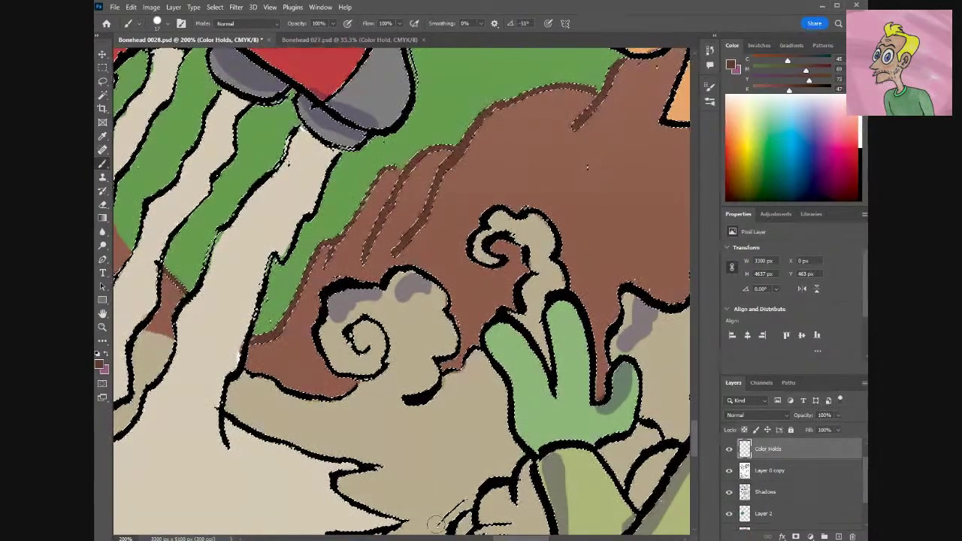
Paint the outline of the round-topped rock behind the smoke and the lower edge of the neighbouring large cliff dark brown.
{"action": "scroll", "coordinate": [639, 204], "scroll_direction": "right", "scroll_amount": 5}
{"action": "scroll", "coordinate": [400, 290], "scroll_direction": "right", "scroll_amount": 2}
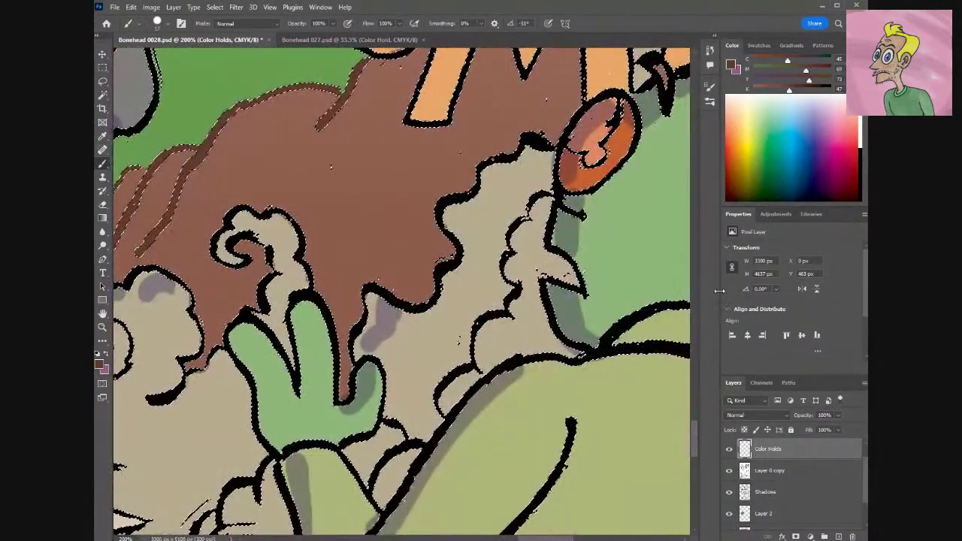
{"action": "left_click_drag", "start_coordinate": [693, 432], "coordinate": [692, 403]}
{"action": "mouse_move", "coordinate": [520, 245]}
{"action": "left_mouse_down"}
{"action": "mouse_move", "coordinate": [532, 274]}
{"action": "mouse_move", "coordinate": [524, 252]}
{"action": "left_mouse_up"}
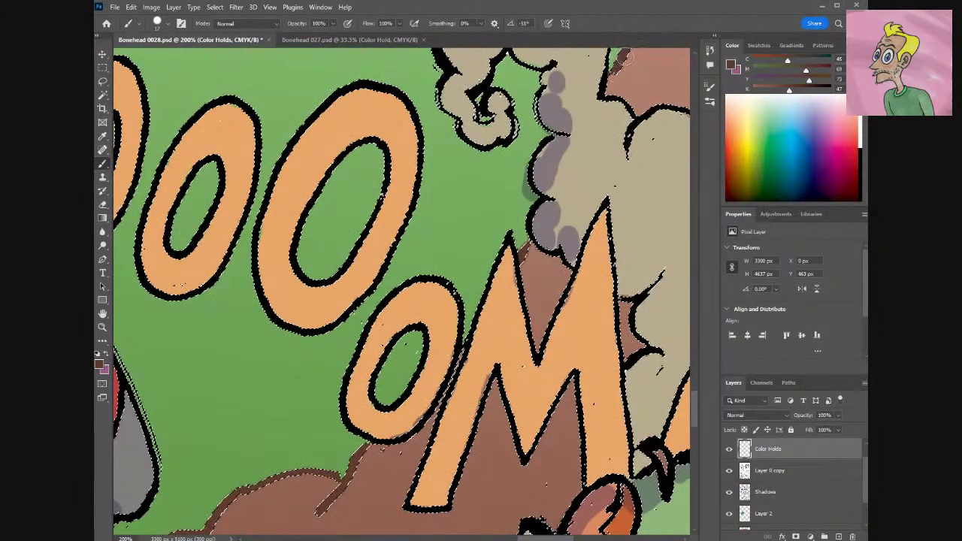
{"action": "scroll", "coordinate": [696, 381], "scroll_direction": "up", "scroll_amount": 6}
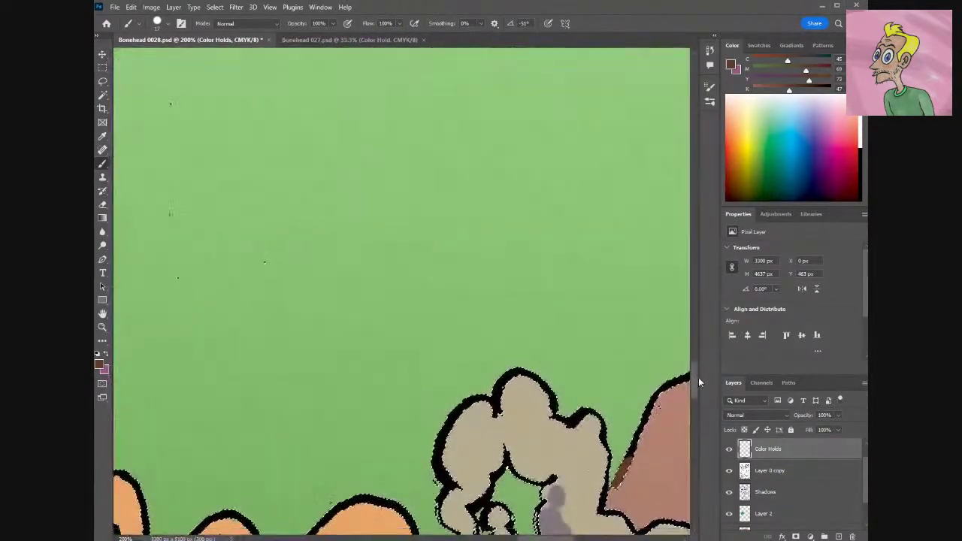
{"action": "scroll", "coordinate": [698, 377], "scroll_direction": "down", "scroll_amount": 1}
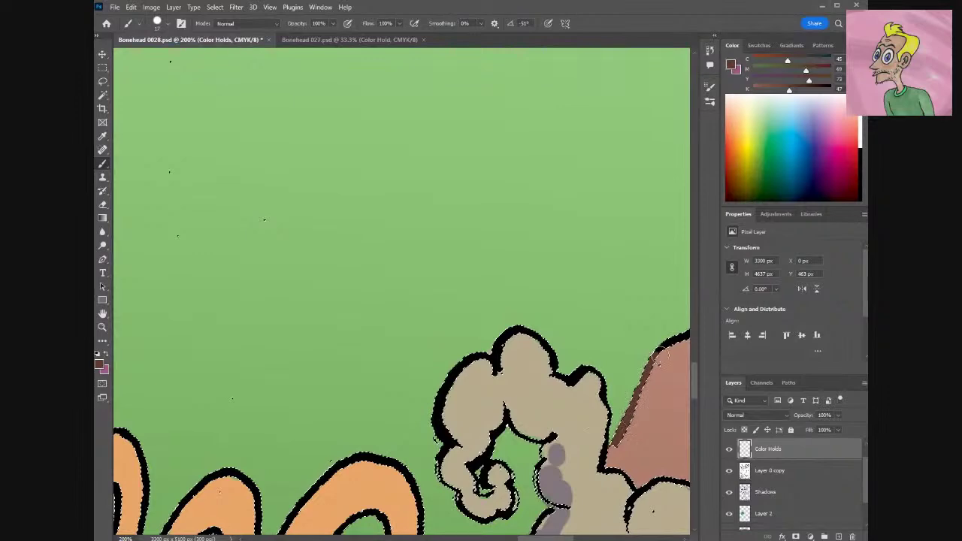
{"action": "scroll", "coordinate": [569, 519], "scroll_direction": "right", "scroll_amount": 5}
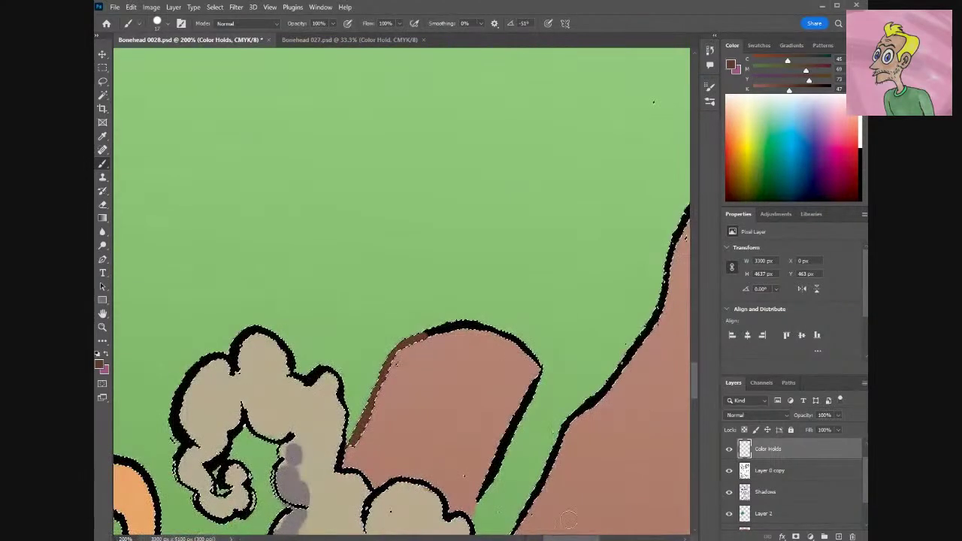
{"action": "mouse_move", "coordinate": [536, 344]}
{"action": "left_mouse_down"}
{"action": "mouse_move", "coordinate": [539, 369]}
{"action": "mouse_move", "coordinate": [505, 344]}
{"action": "mouse_move", "coordinate": [542, 348]}
{"action": "mouse_move", "coordinate": [431, 326]}
{"action": "mouse_move", "coordinate": [454, 321]}
{"action": "mouse_move", "coordinate": [430, 324]}
{"action": "left_mouse_up"}
{"action": "mouse_move", "coordinate": [527, 403]}
{"action": "left_mouse_down"}
{"action": "mouse_move", "coordinate": [550, 391]}
{"action": "mouse_move", "coordinate": [497, 485]}
{"action": "mouse_move", "coordinate": [492, 449]}
{"action": "mouse_move", "coordinate": [483, 501]}
{"action": "mouse_move", "coordinate": [576, 453]}
{"action": "mouse_move", "coordinate": [531, 491]}
{"action": "mouse_move", "coordinate": [567, 416]}
{"action": "mouse_move", "coordinate": [668, 318]}
{"action": "mouse_move", "coordinate": [611, 377]}
{"action": "mouse_move", "coordinate": [644, 290]}
{"action": "mouse_move", "coordinate": [658, 289]}
{"action": "mouse_move", "coordinate": [665, 253]}
{"action": "mouse_move", "coordinate": [674, 263]}
{"action": "mouse_move", "coordinate": [689, 204]}
{"action": "left_mouse_up"}
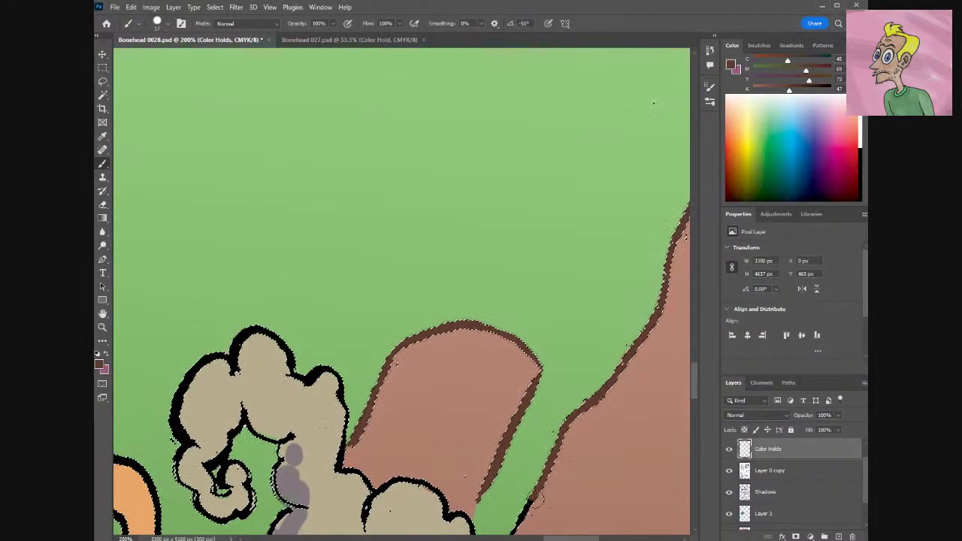
Paint the rest of the large cliff's edge up to the page border and the long crack down its face dark brown.
{"action": "scroll", "coordinate": [293, 474], "scroll_direction": "right", "scroll_amount": 5}
{"action": "mouse_move", "coordinate": [582, 147]}
{"action": "left_mouse_down"}
{"action": "mouse_move", "coordinate": [613, 115]}
{"action": "mouse_move", "coordinate": [598, 137]}
{"action": "mouse_move", "coordinate": [626, 73]}
{"action": "left_mouse_up"}
{"action": "left_click_drag", "start_coordinate": [696, 378], "coordinate": [695, 350]}
{"action": "left_click_drag", "start_coordinate": [665, 299], "coordinate": [613, 444]}
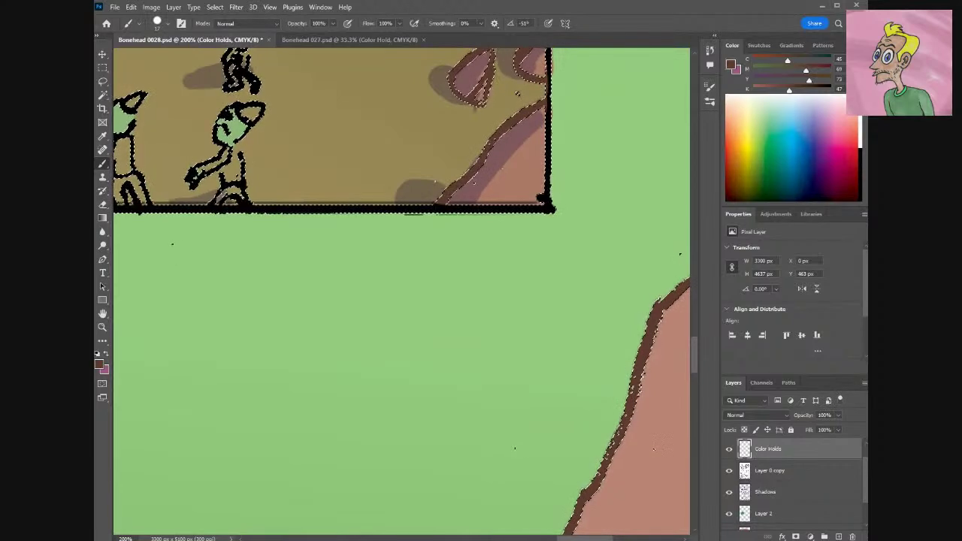
{"action": "left_click_drag", "start_coordinate": [585, 538], "coordinate": [599, 538]}
{"action": "mouse_move", "coordinate": [672, 215]}
{"action": "left_mouse_down"}
{"action": "mouse_move", "coordinate": [588, 248]}
{"action": "mouse_move", "coordinate": [679, 216]}
{"action": "mouse_move", "coordinate": [564, 273]}
{"action": "left_mouse_up"}
{"action": "key", "text": "ctrl+minus"}
{"action": "key", "text": "ctrl+minus"}
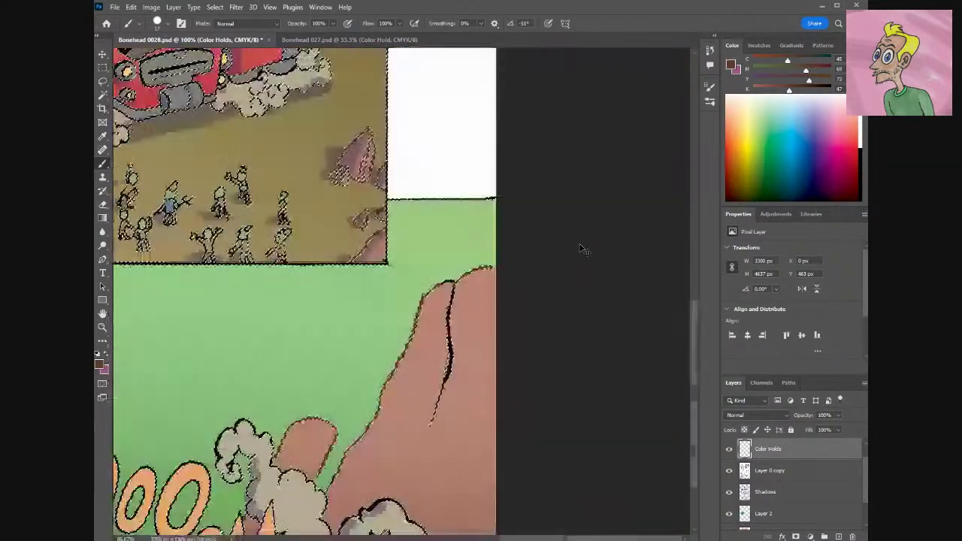
{"action": "left_click_drag", "start_coordinate": [444, 282], "coordinate": [449, 366]}
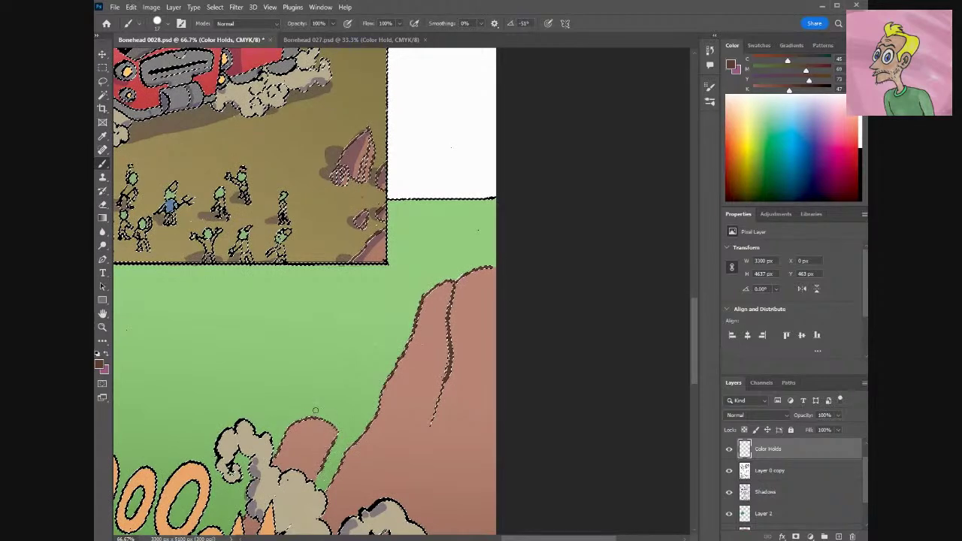
Recolor the outlines of the thin rock spire beside the orange VOOO lettering dark brown and save the document.
{"action": "left_click_drag", "start_coordinate": [693, 347], "coordinate": [695, 381]}
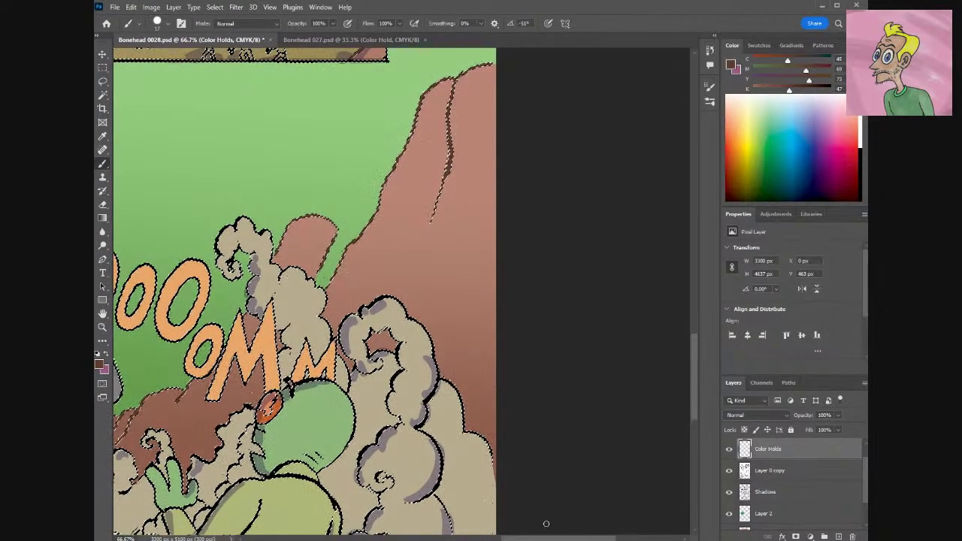
{"action": "left_click_drag", "start_coordinate": [548, 538], "coordinate": [497, 538]}
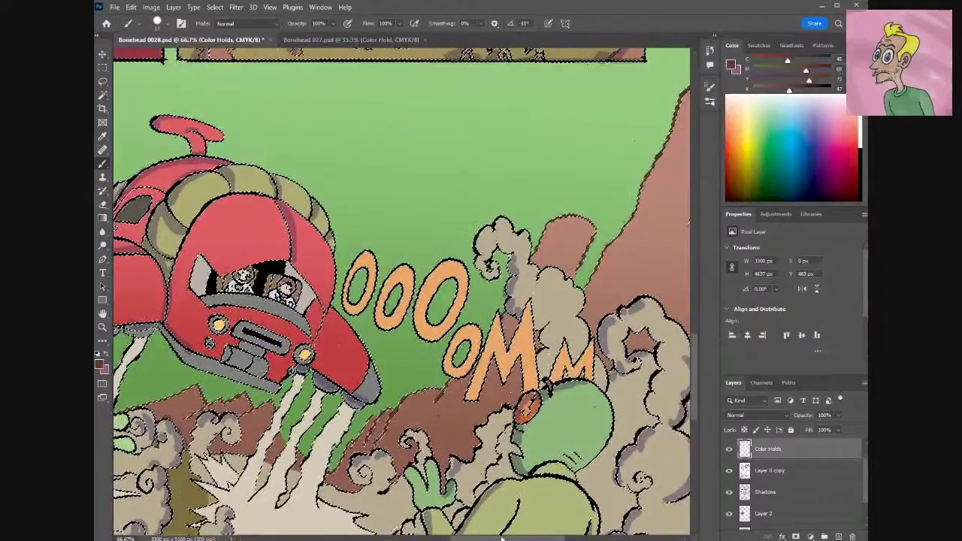
{"action": "scroll", "coordinate": [497, 510], "scroll_direction": "left", "scroll_amount": 8}
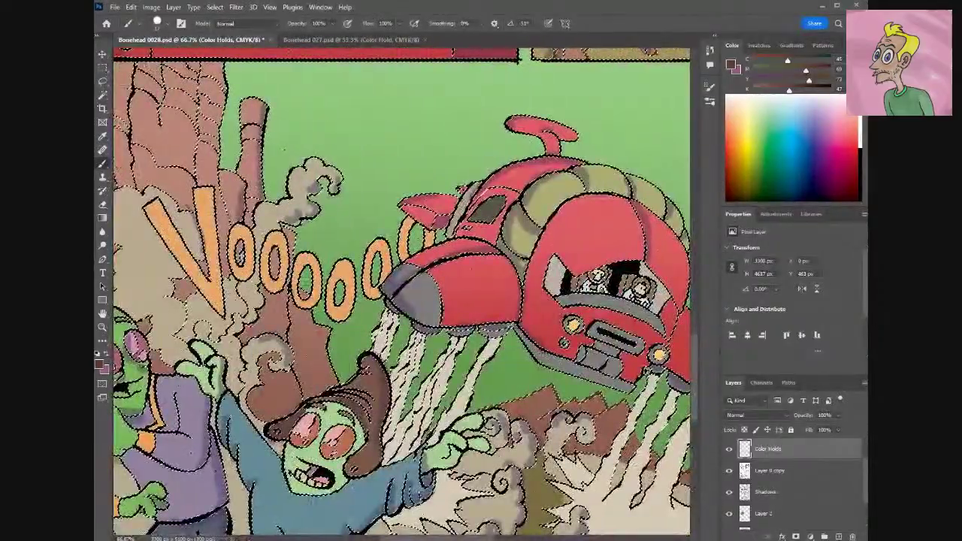
{"action": "scroll", "coordinate": [401, 294], "scroll_direction": "left", "scroll_amount": 5}
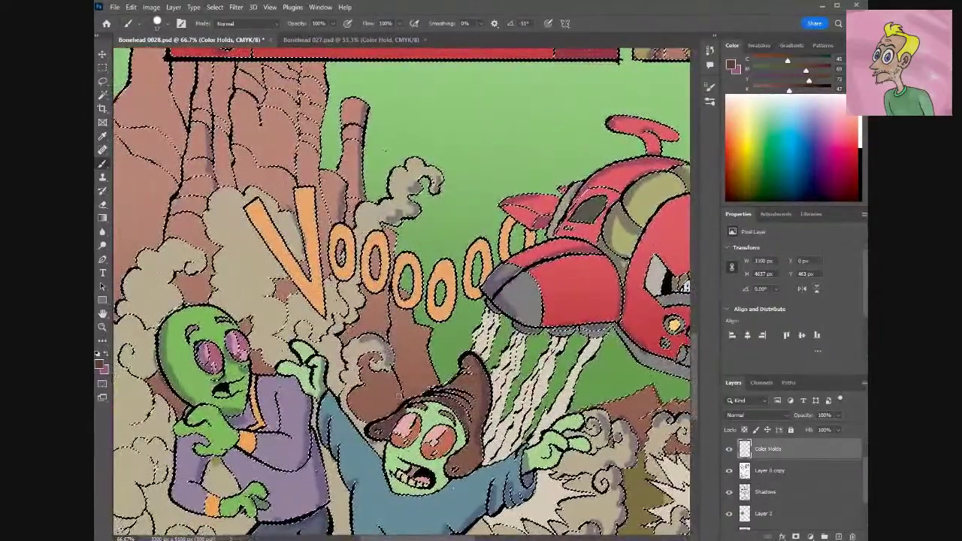
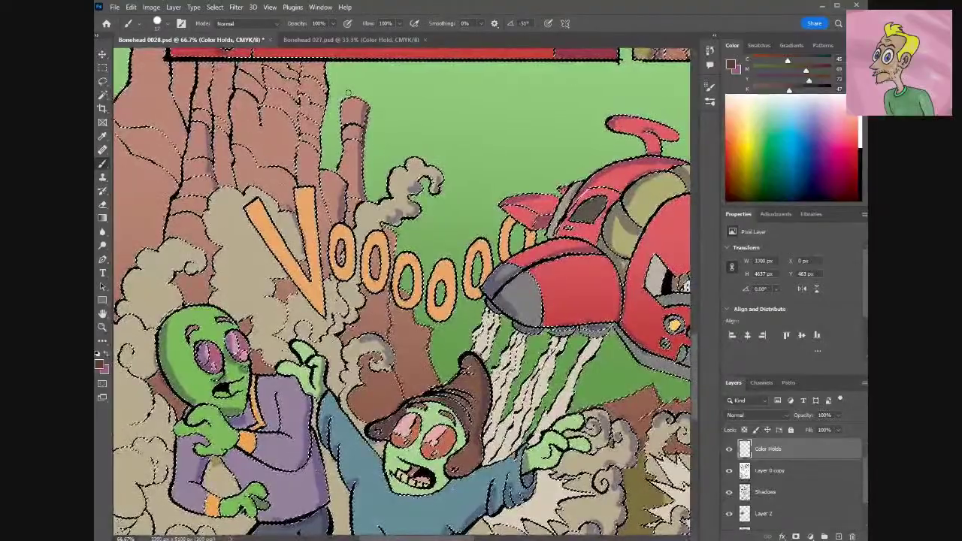
{"action": "key", "text": "ctrl+s"}
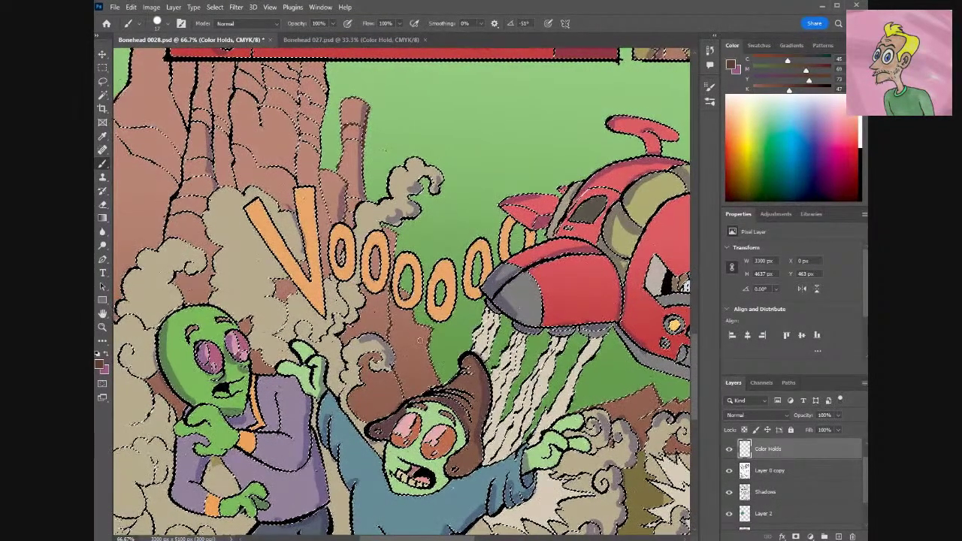
Paint the crack lines in the lower part of the rock columns above the orange V dark brown.
{"action": "left_click_drag", "start_coordinate": [441, 538], "coordinate": [412, 537]}
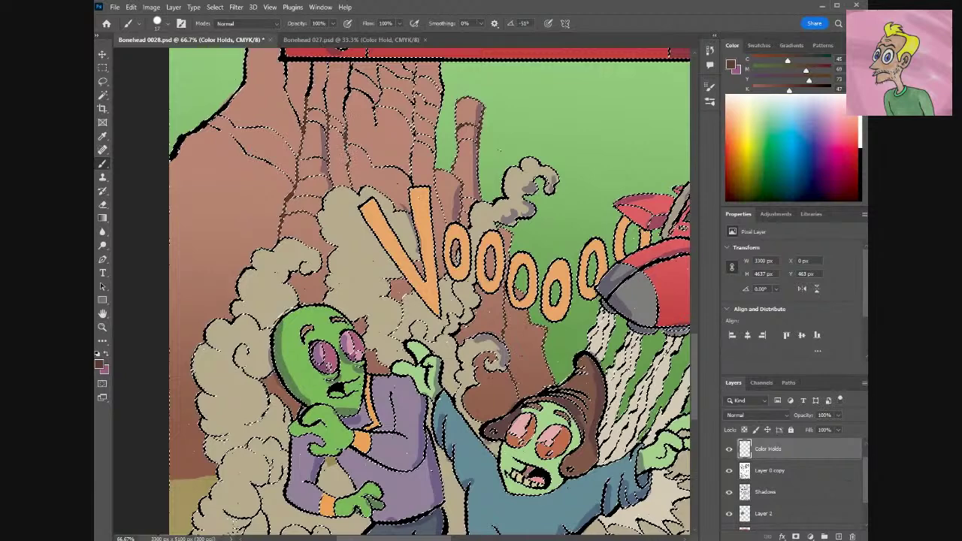
{"action": "mouse_move", "coordinate": [348, 140]}
{"action": "left_mouse_down"}
{"action": "mouse_move", "coordinate": [370, 164]}
{"action": "mouse_move", "coordinate": [390, 167]}
{"action": "left_mouse_up"}
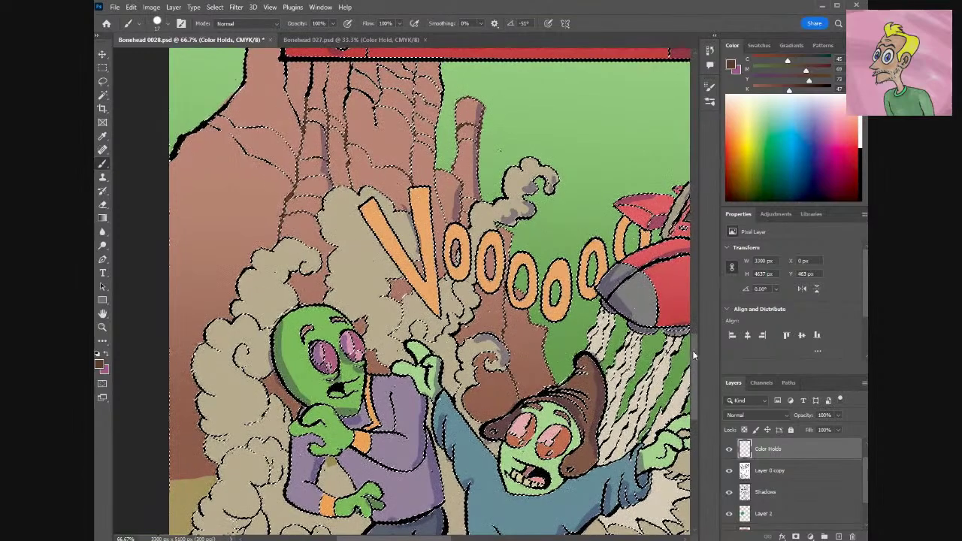
{"action": "left_click_drag", "start_coordinate": [693, 350], "coordinate": [695, 339]}
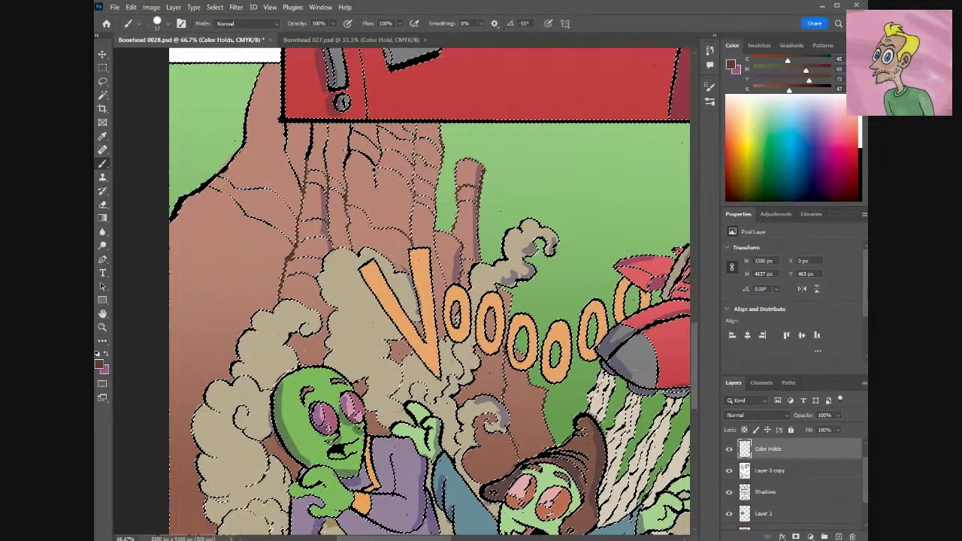
Enlarge the brush and paint the upper column cracks below the red panel and the cliff's sloping outer edge dark brown.
{"action": "left_click", "coordinate": [157, 24]}
{"action": "left_click", "coordinate": [351, 160]}
{"action": "mouse_move", "coordinate": [350, 160]}
{"action": "left_mouse_down"}
{"action": "mouse_move", "coordinate": [336, 188]}
{"action": "mouse_move", "coordinate": [311, 183]}
{"action": "mouse_move", "coordinate": [291, 160]}
{"action": "mouse_move", "coordinate": [316, 145]}
{"action": "mouse_move", "coordinate": [403, 140]}
{"action": "mouse_move", "coordinate": [365, 139]}
{"action": "left_mouse_up"}
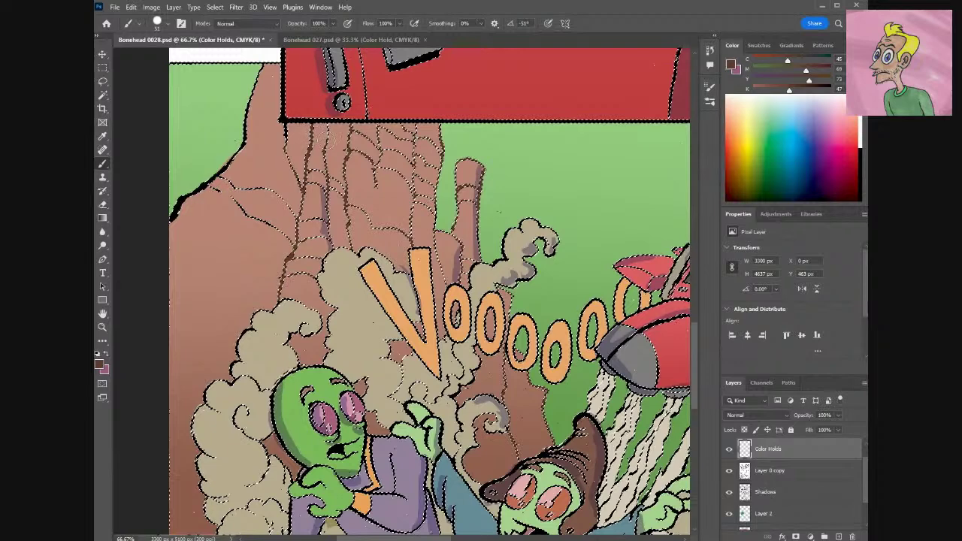
{"action": "left_click_drag", "start_coordinate": [275, 131], "coordinate": [287, 159]}
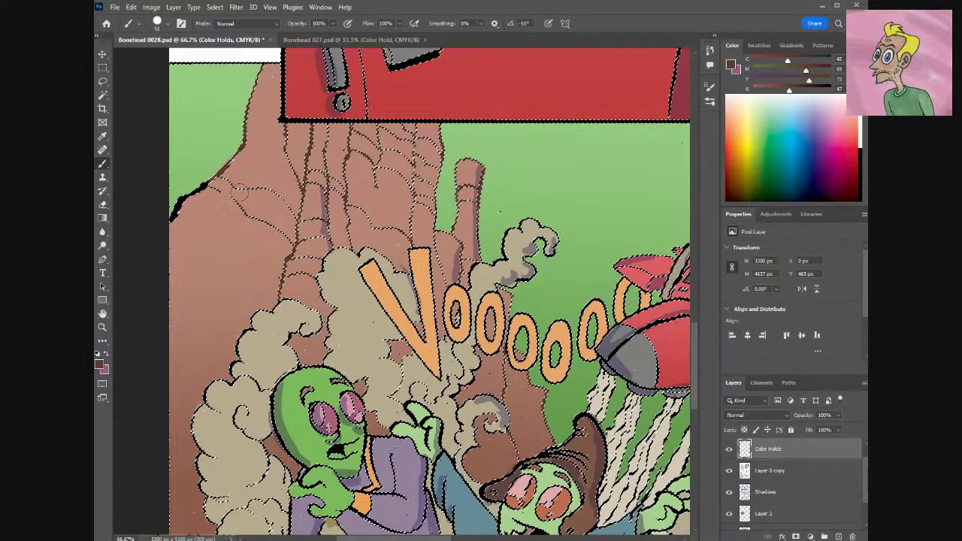
{"action": "left_click_drag", "start_coordinate": [209, 182], "coordinate": [190, 198]}
Finish the cliff's outer edge at the page border and paint the remaining contour lines across the rock columns dark brown.
{"action": "left_click_drag", "start_coordinate": [402, 539], "coordinate": [383, 538]}
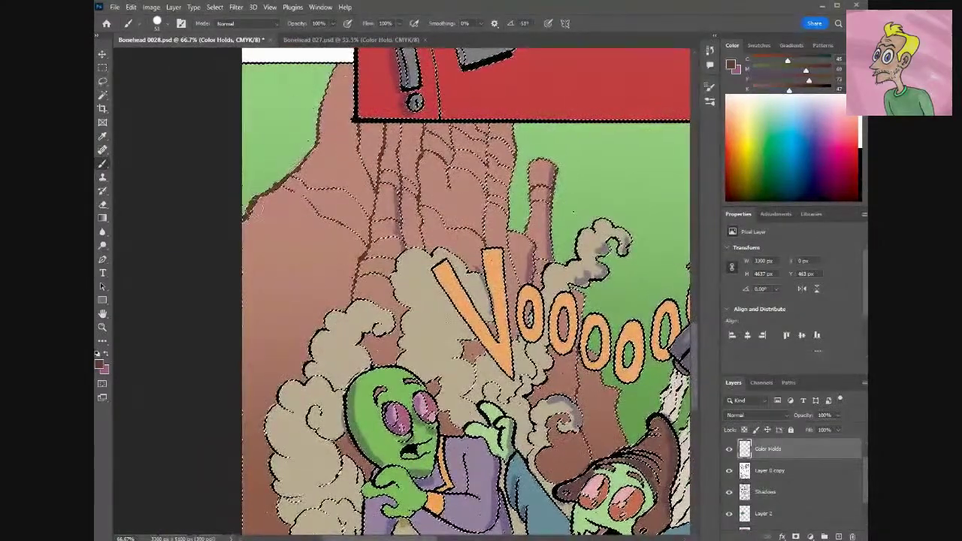
{"action": "mouse_move", "coordinate": [242, 201]}
{"action": "left_mouse_down"}
{"action": "mouse_move", "coordinate": [290, 187]}
{"action": "mouse_move", "coordinate": [358, 237]}
{"action": "mouse_move", "coordinate": [276, 188]}
{"action": "mouse_move", "coordinate": [319, 203]}
{"action": "mouse_move", "coordinate": [318, 192]}
{"action": "mouse_move", "coordinate": [369, 221]}
{"action": "mouse_move", "coordinate": [357, 201]}
{"action": "left_mouse_up"}
{"action": "mouse_move", "coordinate": [299, 190]}
{"action": "left_mouse_down"}
{"action": "mouse_move", "coordinate": [369, 149]}
{"action": "mouse_move", "coordinate": [364, 166]}
{"action": "mouse_move", "coordinate": [403, 213]}
{"action": "mouse_move", "coordinate": [383, 222]}
{"action": "mouse_move", "coordinate": [391, 237]}
{"action": "mouse_move", "coordinate": [408, 236]}
{"action": "mouse_move", "coordinate": [461, 186]}
{"action": "mouse_move", "coordinate": [411, 214]}
{"action": "mouse_move", "coordinate": [483, 238]}
{"action": "left_mouse_up"}
{"action": "mouse_move", "coordinate": [490, 193]}
{"action": "left_mouse_down"}
{"action": "mouse_move", "coordinate": [506, 216]}
{"action": "mouse_move", "coordinate": [512, 208]}
{"action": "mouse_move", "coordinate": [444, 164]}
{"action": "left_mouse_up"}
{"action": "mouse_move", "coordinate": [509, 170]}
{"action": "left_mouse_down"}
{"action": "mouse_move", "coordinate": [511, 158]}
{"action": "mouse_move", "coordinate": [474, 150]}
{"action": "mouse_move", "coordinate": [523, 144]}
{"action": "mouse_move", "coordinate": [449, 149]}
{"action": "left_mouse_up"}
{"action": "mouse_move", "coordinate": [314, 113]}
{"action": "left_mouse_down"}
{"action": "mouse_move", "coordinate": [318, 160]}
{"action": "mouse_move", "coordinate": [304, 160]}
{"action": "mouse_move", "coordinate": [315, 181]}
{"action": "mouse_move", "coordinate": [286, 200]}
{"action": "mouse_move", "coordinate": [297, 178]}
{"action": "mouse_move", "coordinate": [340, 224]}
{"action": "left_mouse_up"}
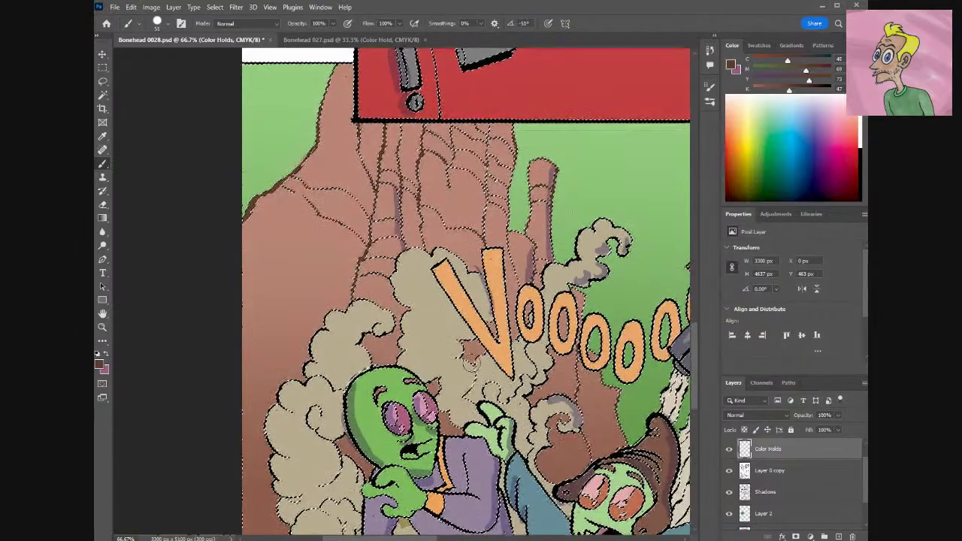
Check the recolored rock outlines across the whole bottom panel for missed or stray spots, with the Eraser tool selected.
{"action": "left_click_drag", "start_coordinate": [694, 353], "coordinate": [700, 387]}
{"action": "left_click_drag", "start_coordinate": [421, 538], "coordinate": [431, 538]}
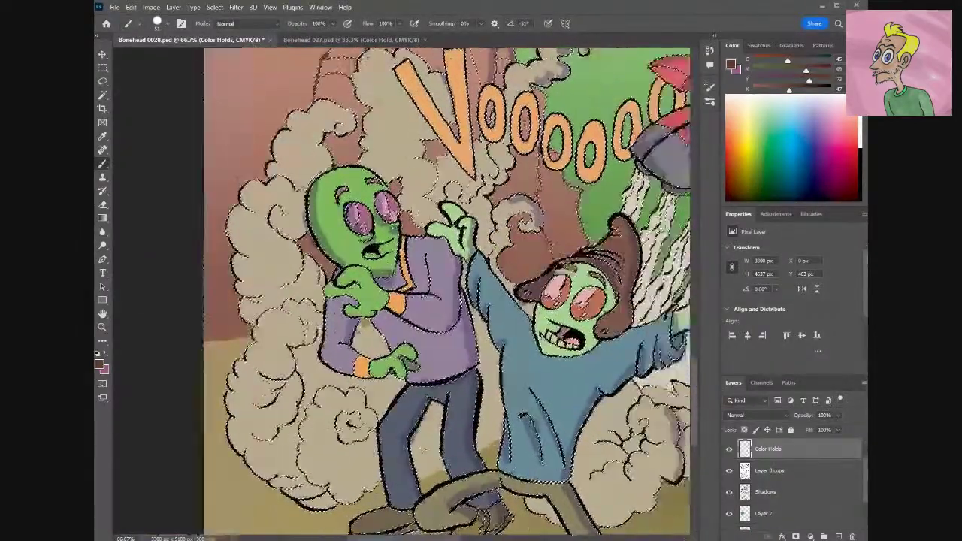
{"action": "scroll", "coordinate": [399, 293], "scroll_direction": "right", "scroll_amount": 20}
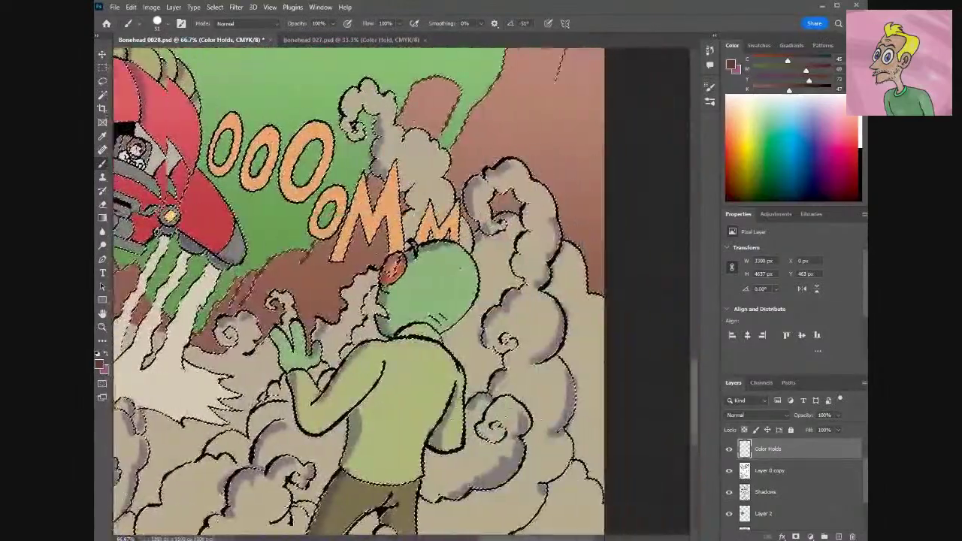
{"action": "scroll", "coordinate": [696, 393], "scroll_direction": "right", "scroll_amount": 2}
{"action": "left_click_drag", "start_coordinate": [696, 392], "coordinate": [692, 326]}
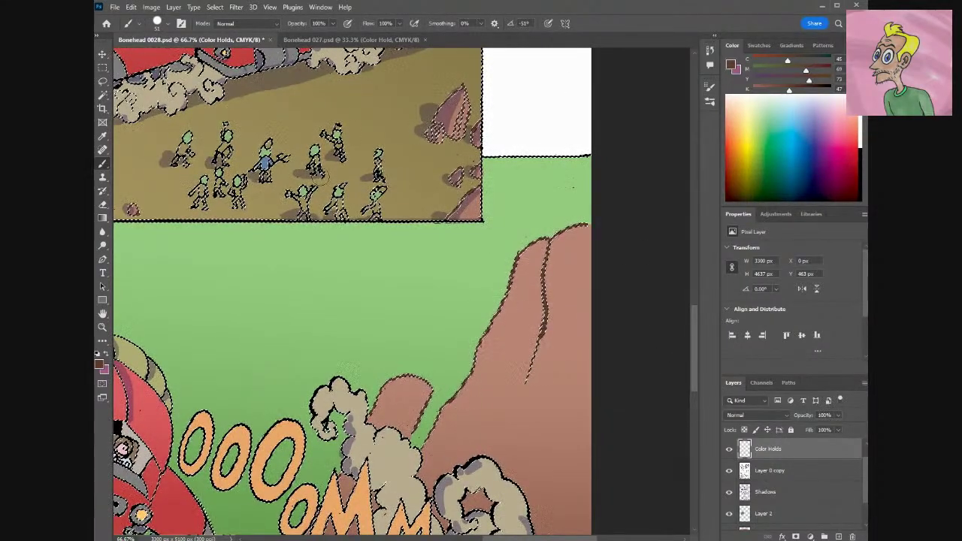
{"action": "left_click", "coordinate": [102, 203]}
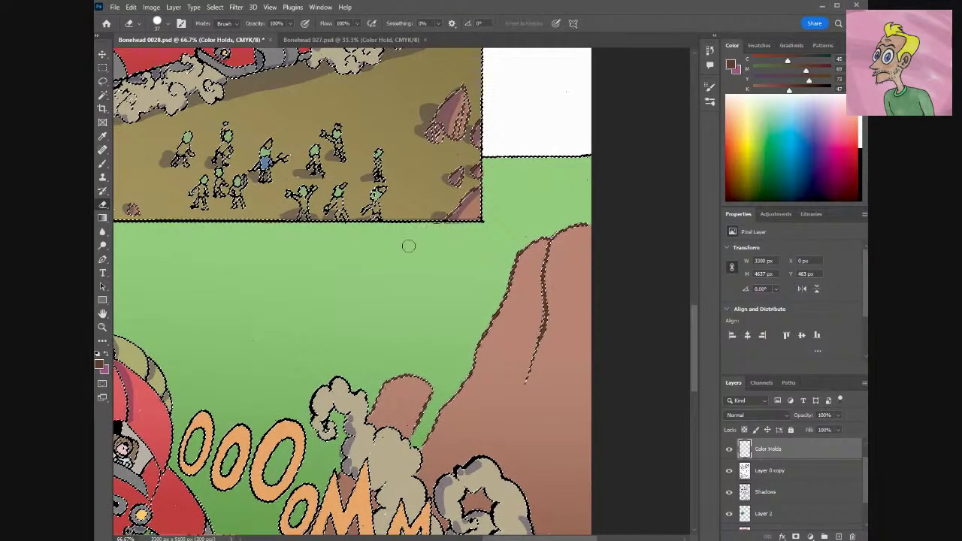
{"action": "left_click_drag", "start_coordinate": [693, 347], "coordinate": [694, 422]}
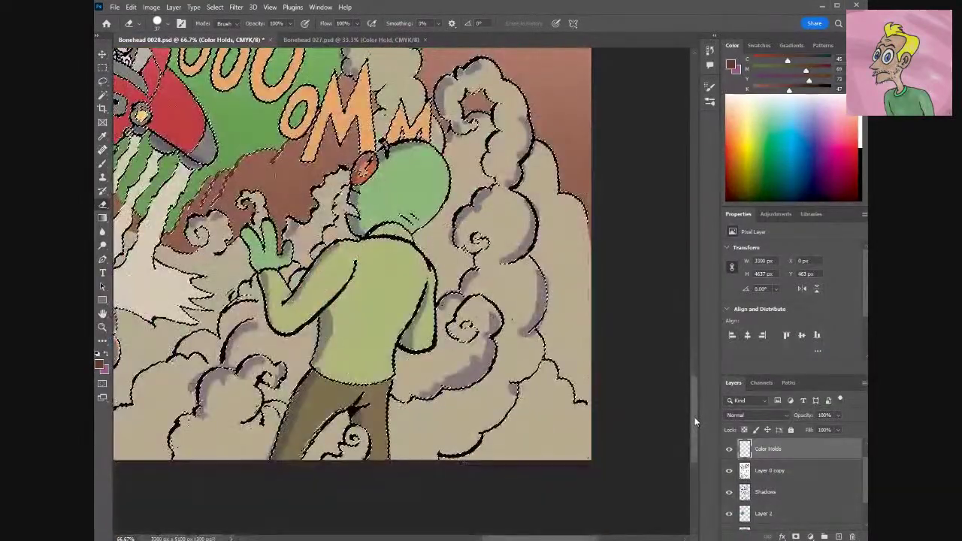
{"action": "left_click_drag", "start_coordinate": [495, 539], "coordinate": [353, 534]}
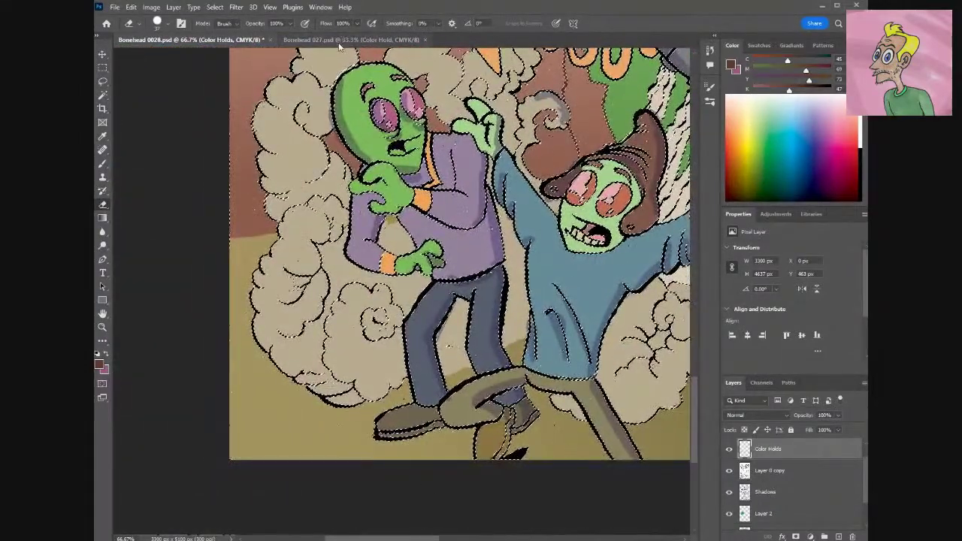
Switch to Bonehead 027.psd and review its colored panels and the Color Hold layer in the layer stack.
{"action": "left_click", "coordinate": [337, 39]}
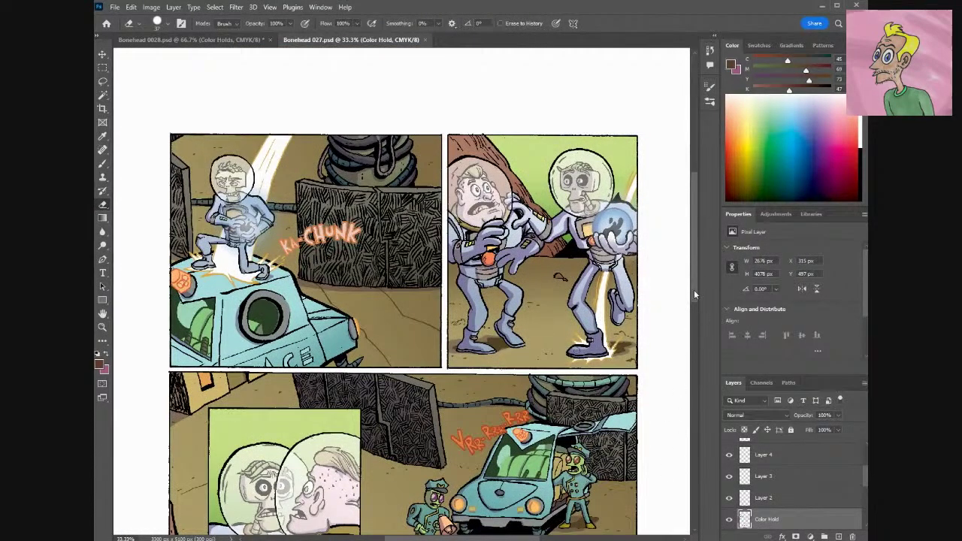
{"action": "scroll", "coordinate": [694, 289], "scroll_direction": "down", "scroll_amount": 5}
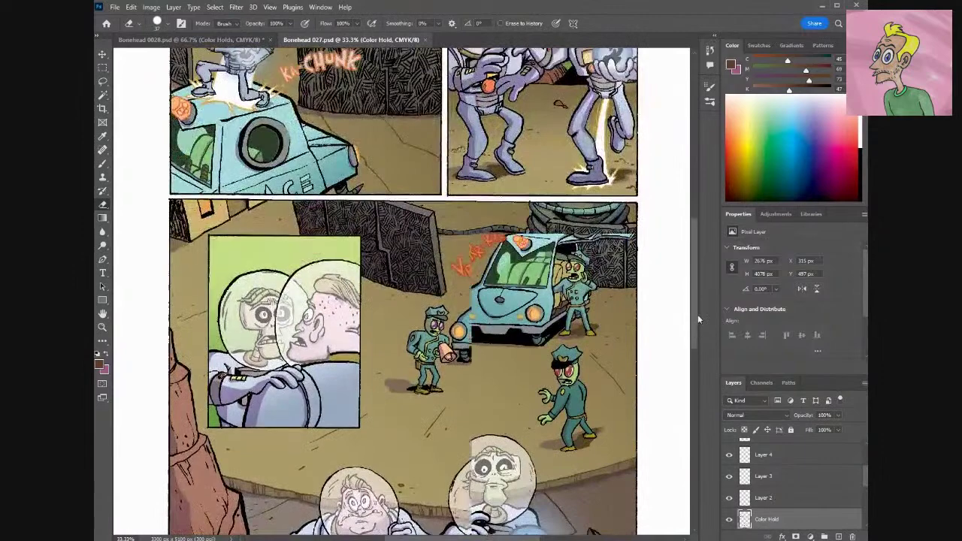
{"action": "scroll", "coordinate": [697, 320], "scroll_direction": "up", "scroll_amount": 4}
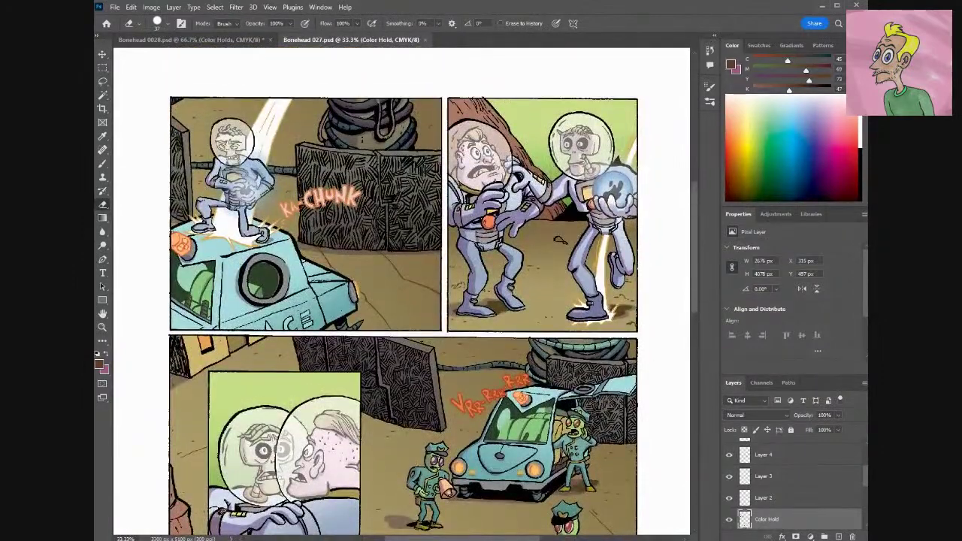
{"action": "scroll", "coordinate": [866, 479], "scroll_direction": "down", "scroll_amount": 3}
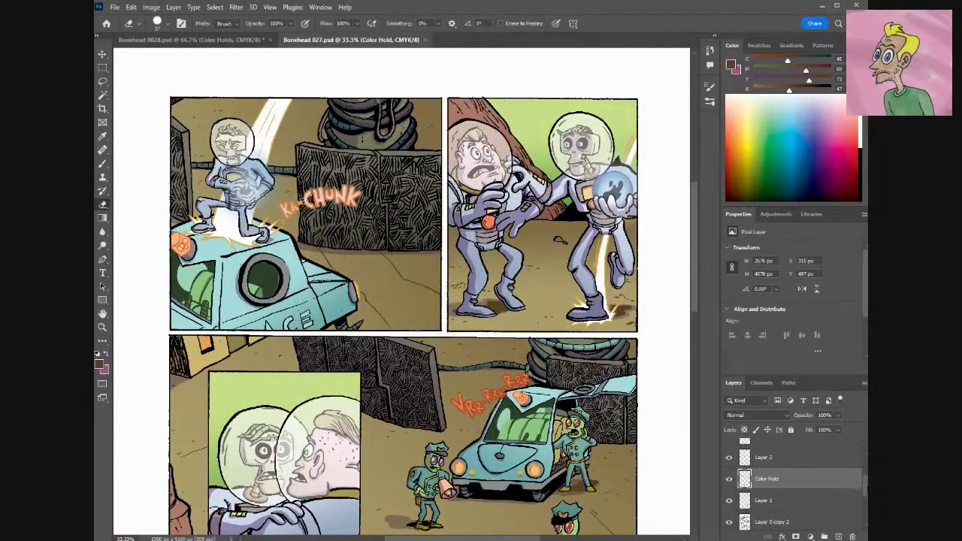
Hide and reshow Layer 2 in the layer stack to see what it contributes to the page.
{"action": "left_click", "coordinate": [815, 519]}
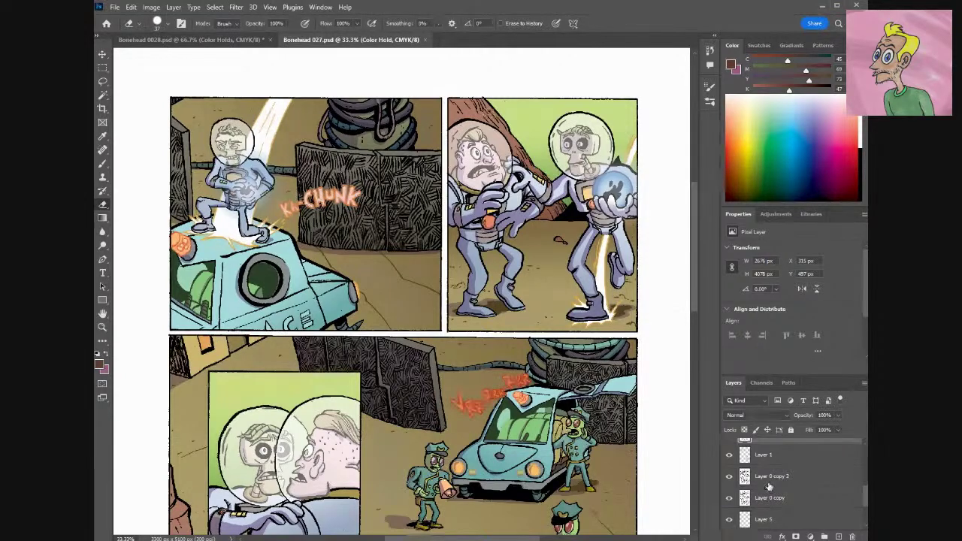
{"action": "scroll", "coordinate": [864, 488], "scroll_direction": "up", "scroll_amount": 3}
{"action": "mouse_move", "coordinate": [864, 485]}
{"action": "left_mouse_down"}
{"action": "mouse_move", "coordinate": [862, 455]}
{"action": "mouse_move", "coordinate": [862, 480]}
{"action": "left_mouse_up"}
{"action": "left_click", "coordinate": [729, 483]}
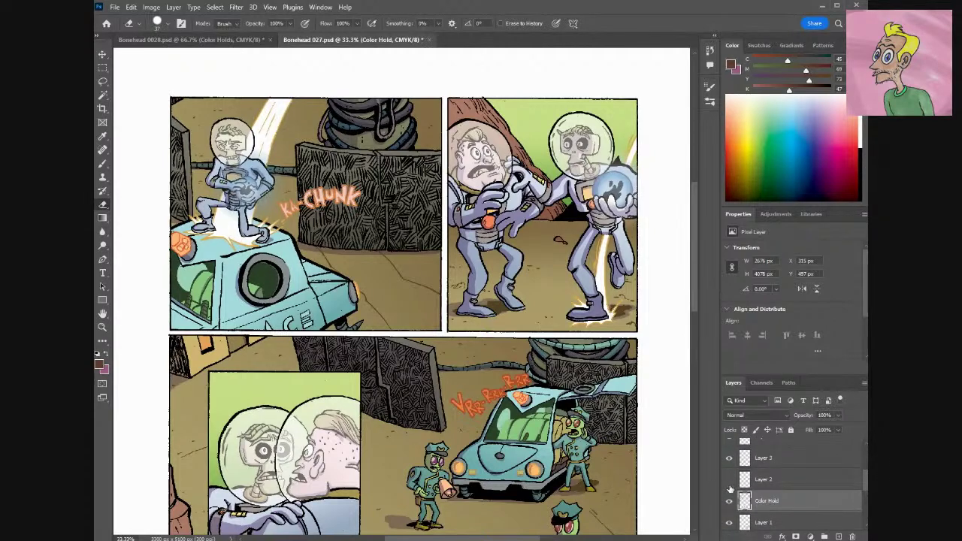
{"action": "left_click", "coordinate": [730, 483]}
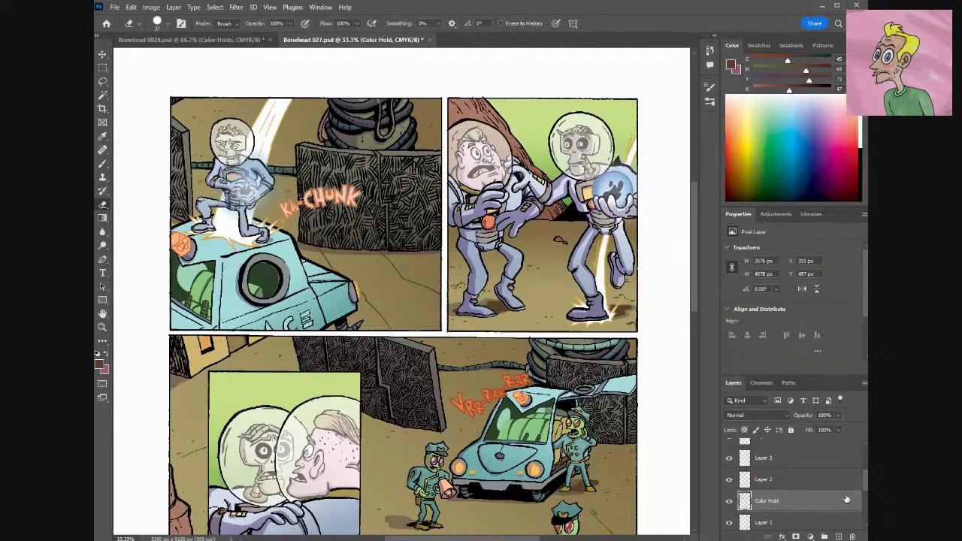
Select the page's black line art from Layer 0 copy 2 with the Magic Wand, and make the Color Hold layer active.
{"action": "left_click_drag", "start_coordinate": [868, 485], "coordinate": [867, 497]}
{"action": "left_click", "coordinate": [779, 481]}
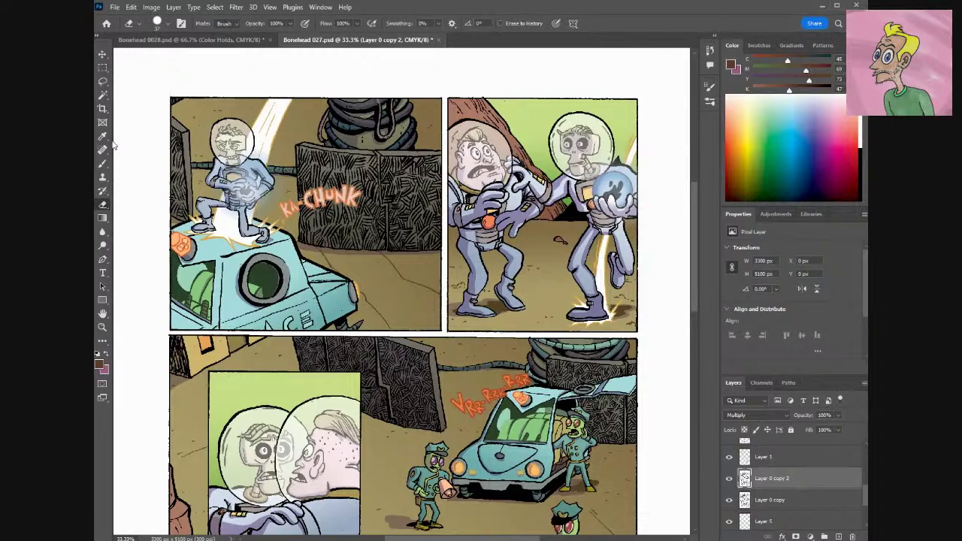
{"action": "left_click", "coordinate": [103, 95]}
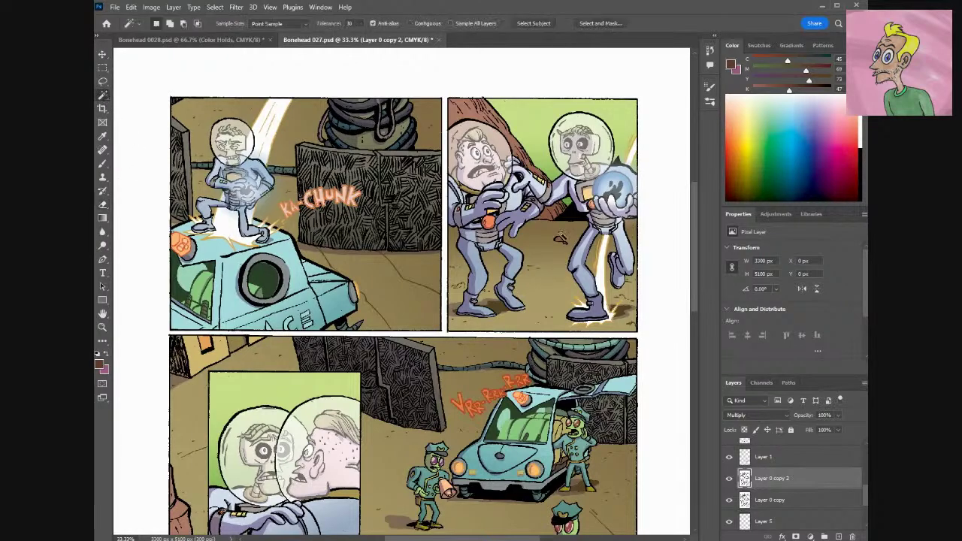
{"action": "left_click", "coordinate": [574, 216]}
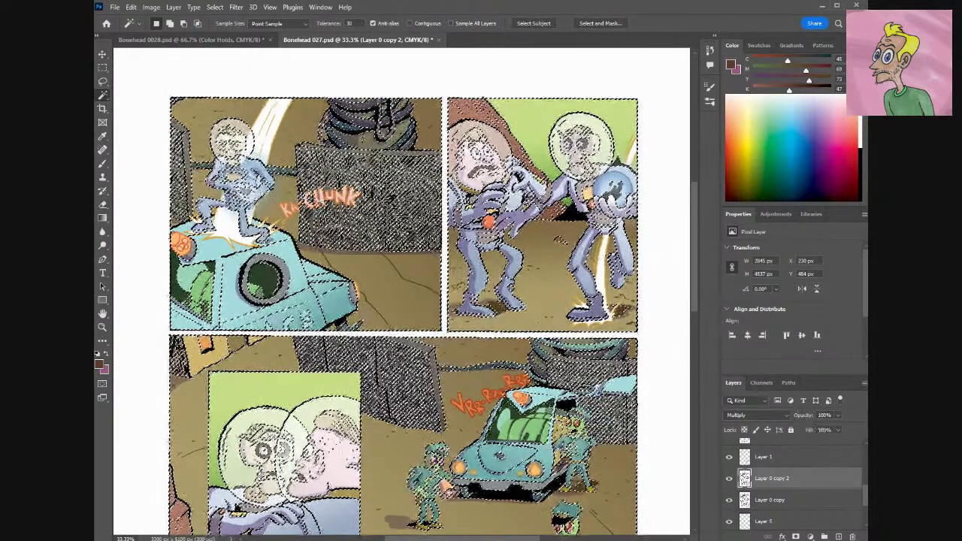
{"action": "scroll", "coordinate": [797, 489], "scroll_direction": "up", "scroll_amount": 3}
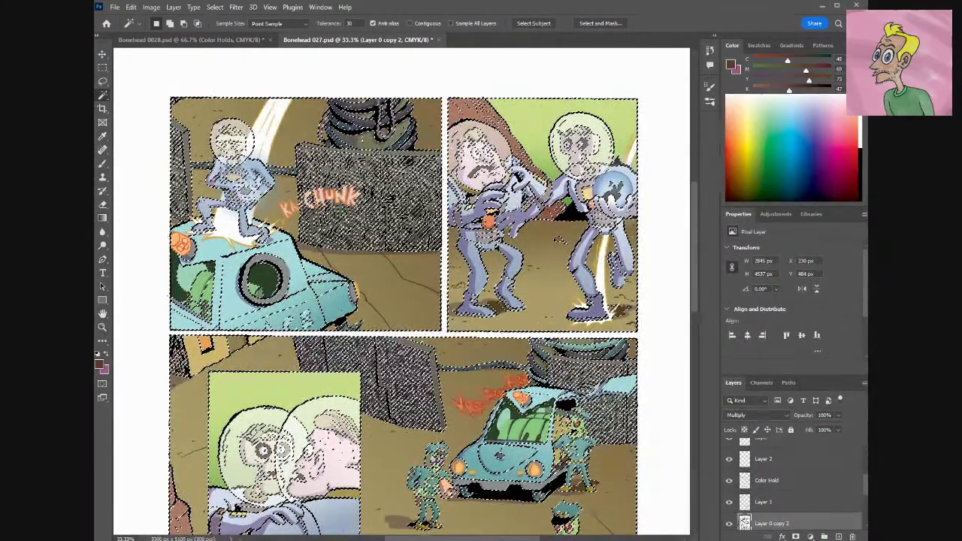
{"action": "left_click", "coordinate": [767, 480]}
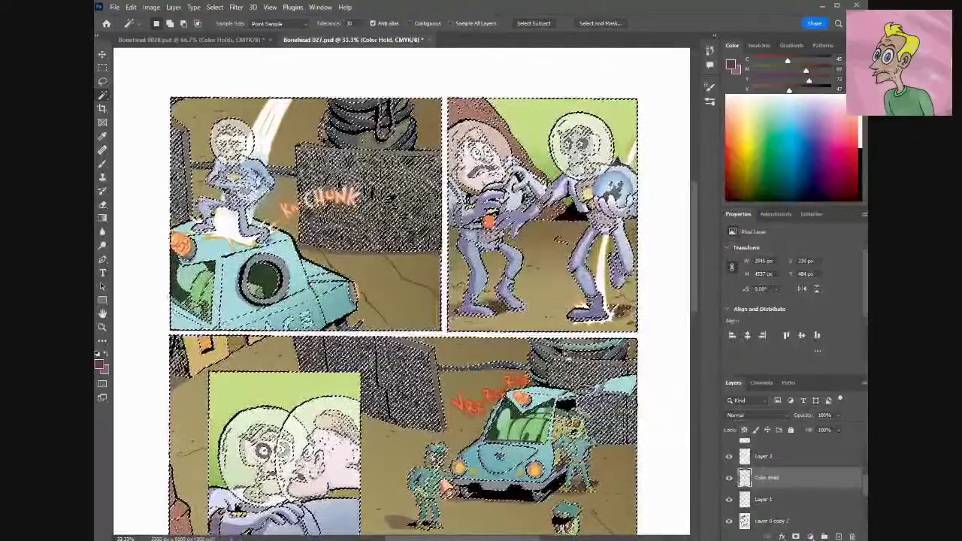
Set the foreground color to a slightly darker brown, CMYK 45/70/75/53.
{"action": "left_click", "coordinate": [100, 365]}
{"action": "left_click", "coordinate": [709, 452]}
{"action": "left_click", "coordinate": [857, 358]}
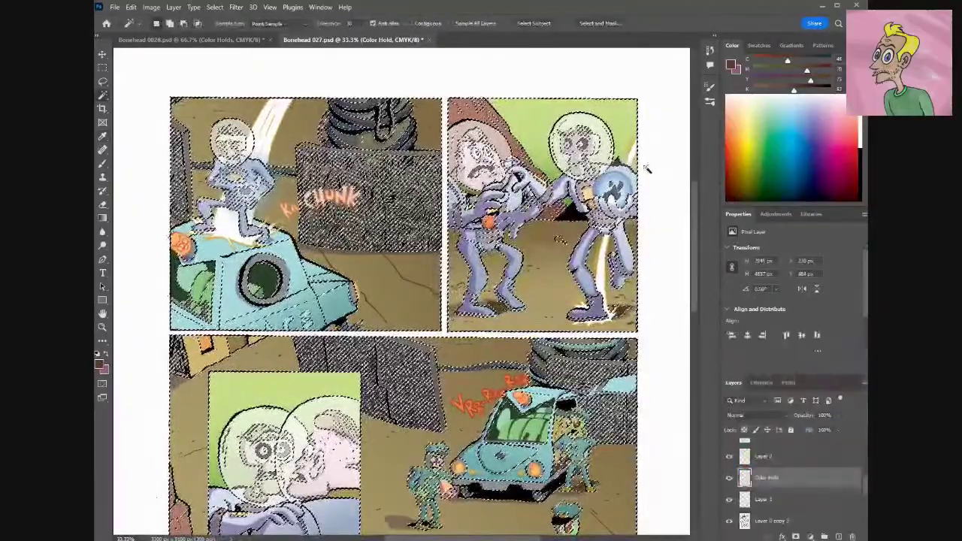
Brush dark brown over the hatching lines of the red rock above the worried astronaut's helmet in the second panel.
{"action": "key", "text": "ctrl+plus"}
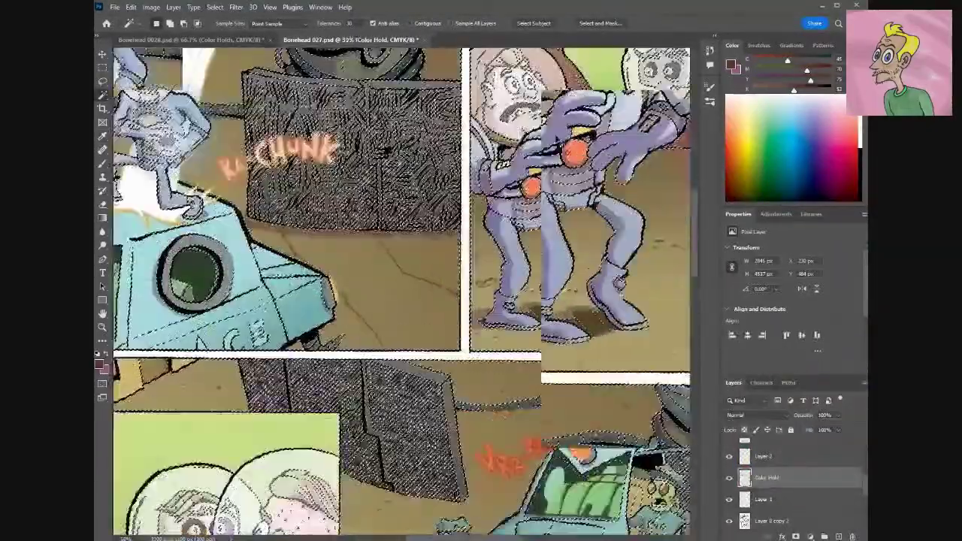
{"action": "key", "text": "ctrl+plus"}
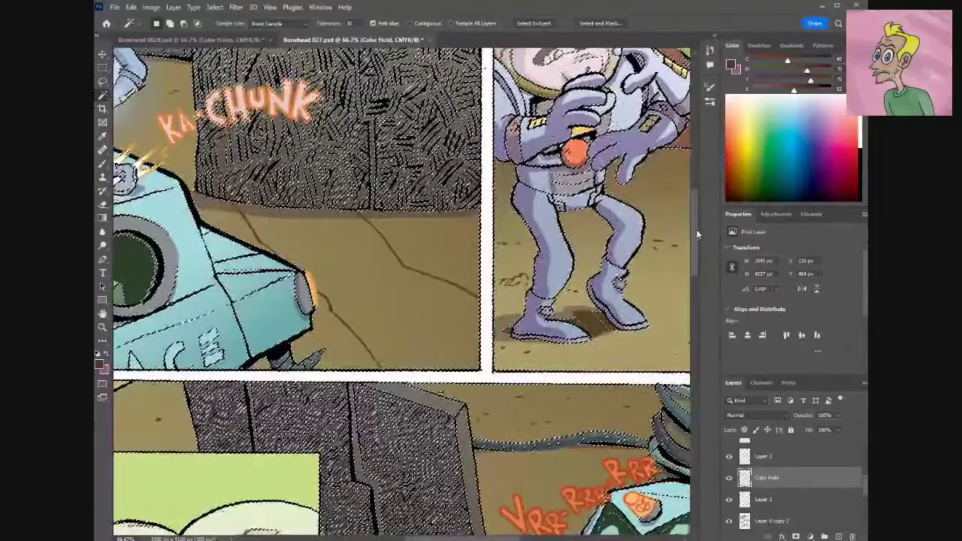
{"action": "scroll", "coordinate": [696, 229], "scroll_direction": "up", "scroll_amount": 5}
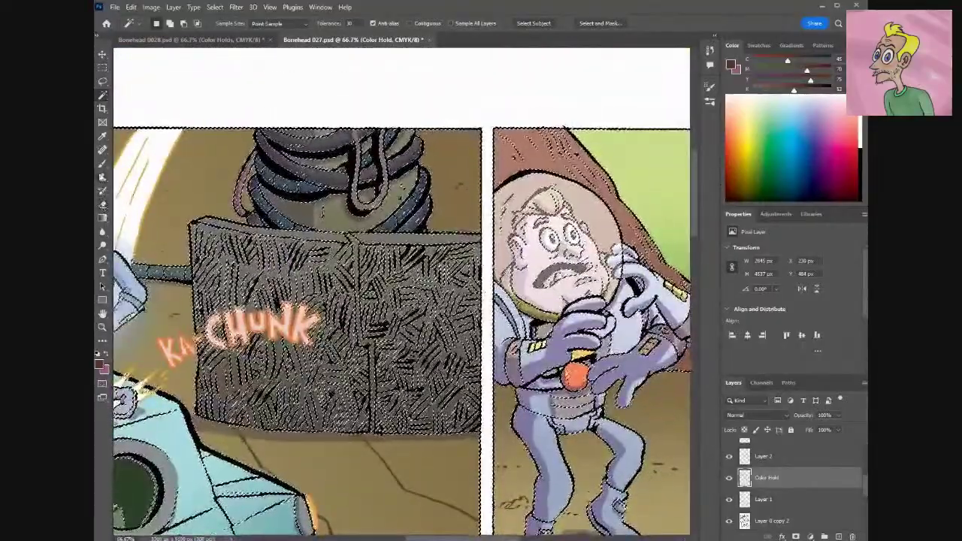
{"action": "key", "text": "b"}
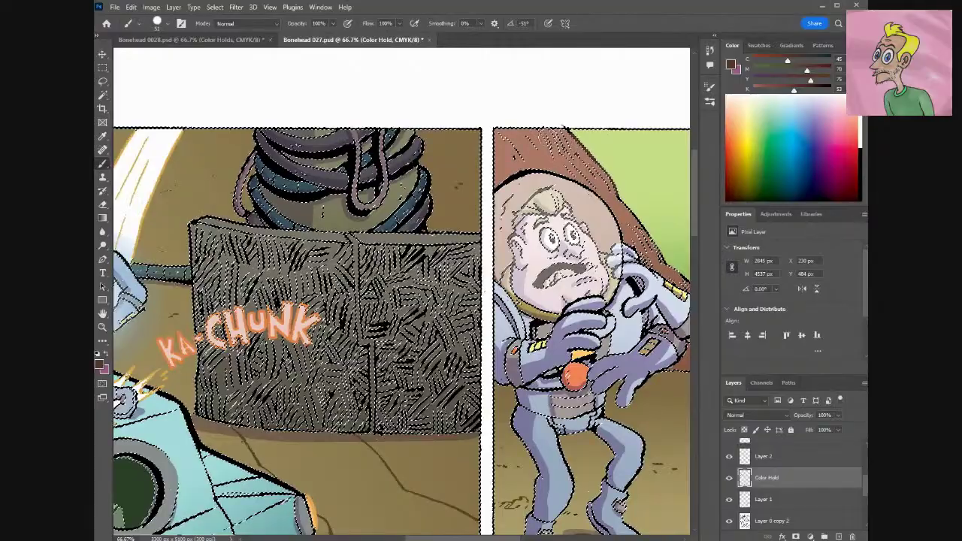
{"action": "key", "text": "ctrl+plus"}
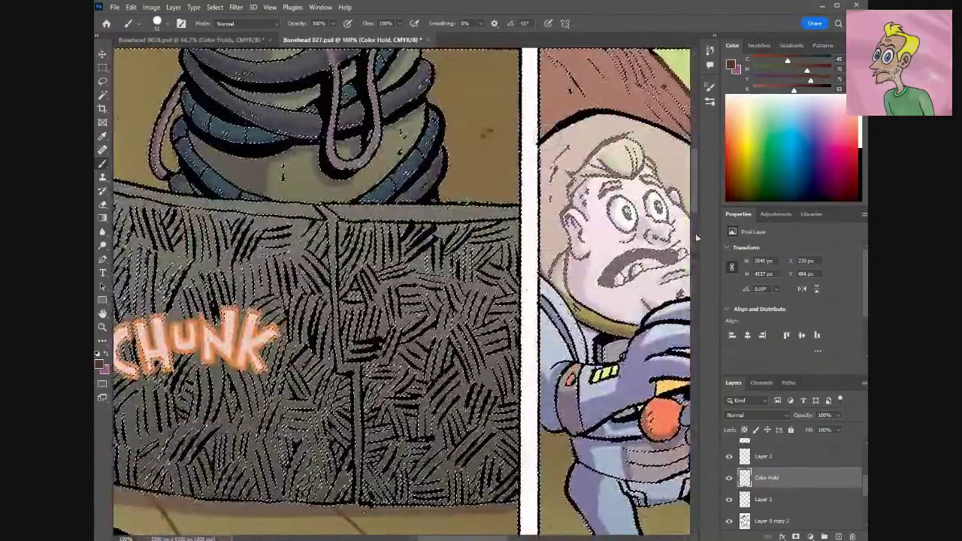
{"action": "left_click_drag", "start_coordinate": [697, 175], "coordinate": [696, 155]}
{"action": "mouse_move", "coordinate": [636, 211]}
{"action": "left_mouse_down"}
{"action": "mouse_move", "coordinate": [666, 233]}
{"action": "mouse_move", "coordinate": [655, 226]}
{"action": "mouse_move", "coordinate": [649, 263]}
{"action": "left_mouse_up"}
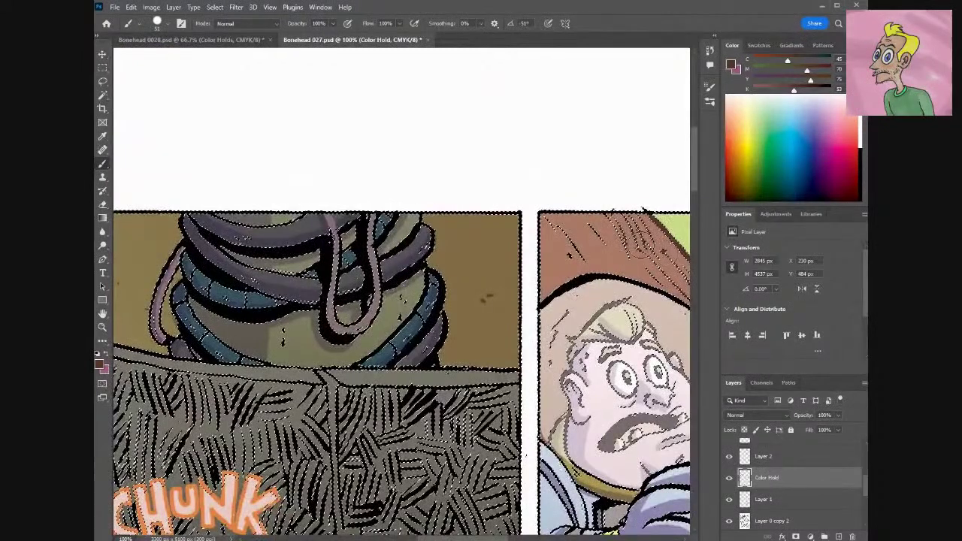
{"action": "mouse_move", "coordinate": [572, 242]}
{"action": "left_mouse_down"}
{"action": "mouse_move", "coordinate": [552, 222]}
{"action": "mouse_move", "coordinate": [577, 242]}
{"action": "mouse_move", "coordinate": [591, 225]}
{"action": "mouse_move", "coordinate": [651, 231]}
{"action": "mouse_move", "coordinate": [651, 270]}
{"action": "mouse_move", "coordinate": [678, 282]}
{"action": "mouse_move", "coordinate": [607, 242]}
{"action": "left_mouse_up"}
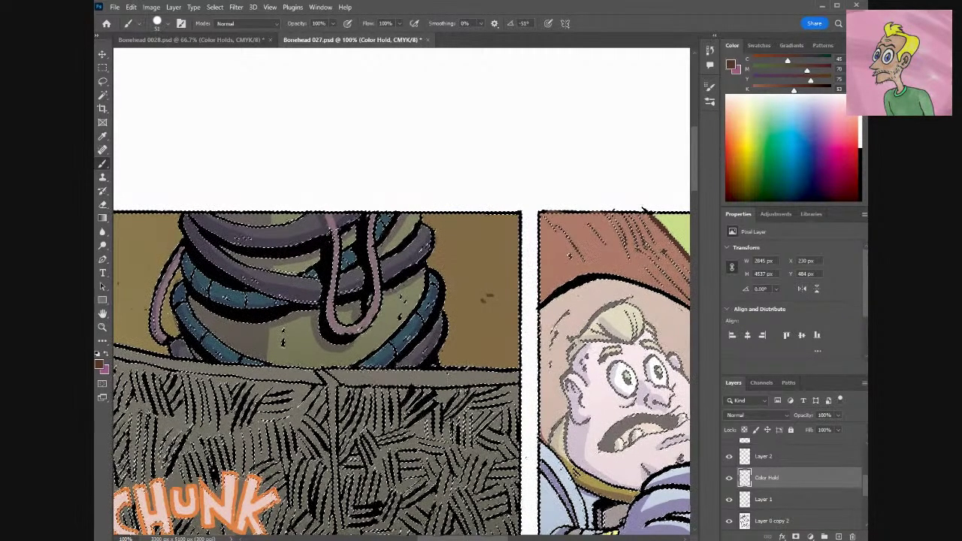
Paint the red rock's sloping outer edge and adjoining cracks dark brown, down to the astronaut's raised arm.
{"action": "scroll", "coordinate": [509, 500], "scroll_direction": "right", "scroll_amount": 4}
{"action": "mouse_move", "coordinate": [470, 330]}
{"action": "left_mouse_down"}
{"action": "mouse_move", "coordinate": [502, 388]}
{"action": "mouse_move", "coordinate": [556, 439]}
{"action": "left_mouse_up"}
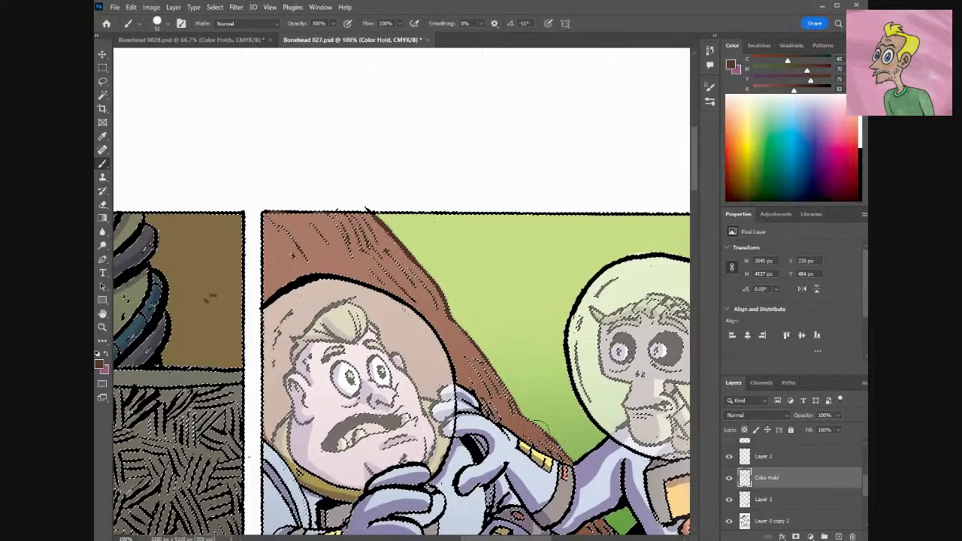
{"action": "left_click_drag", "start_coordinate": [527, 414], "coordinate": [516, 404]}
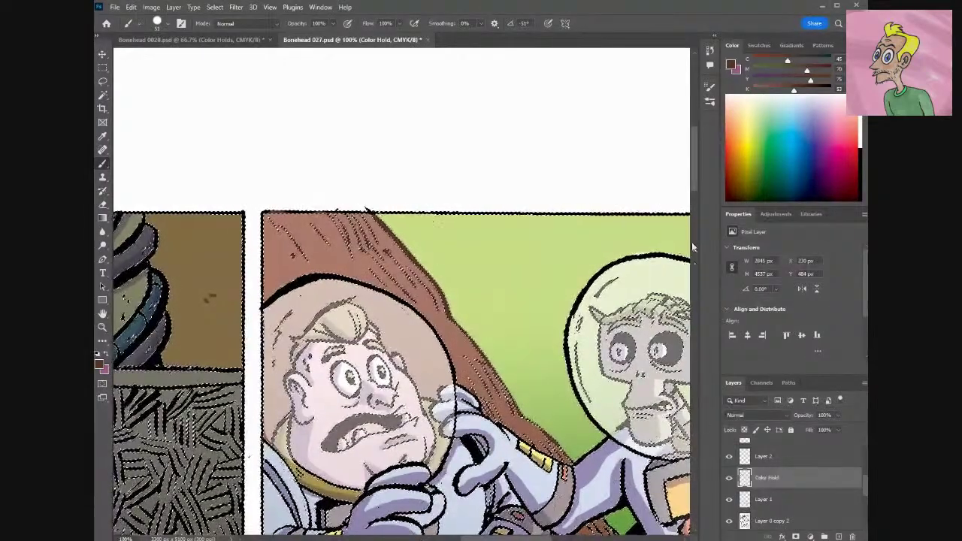
Paint the rock's lower lines beneath the astronauts' arms and the small stones on the ground dark brown.
{"action": "left_click_drag", "start_coordinate": [695, 179], "coordinate": [694, 213]}
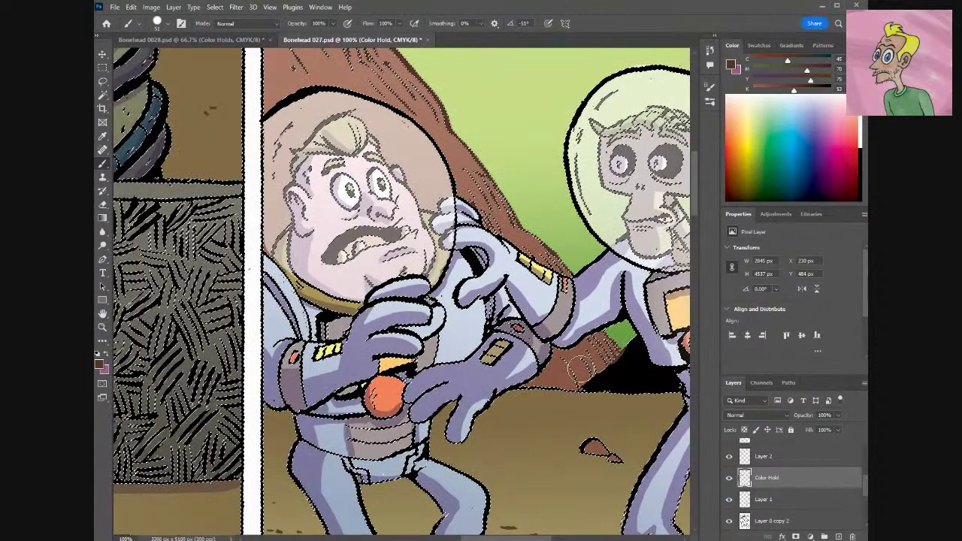
{"action": "mouse_move", "coordinate": [573, 432]}
{"action": "left_mouse_down"}
{"action": "mouse_move", "coordinate": [605, 464]}
{"action": "mouse_move", "coordinate": [592, 439]}
{"action": "mouse_move", "coordinate": [604, 471]}
{"action": "mouse_move", "coordinate": [619, 465]}
{"action": "mouse_move", "coordinate": [587, 439]}
{"action": "mouse_move", "coordinate": [611, 449]}
{"action": "left_mouse_up"}
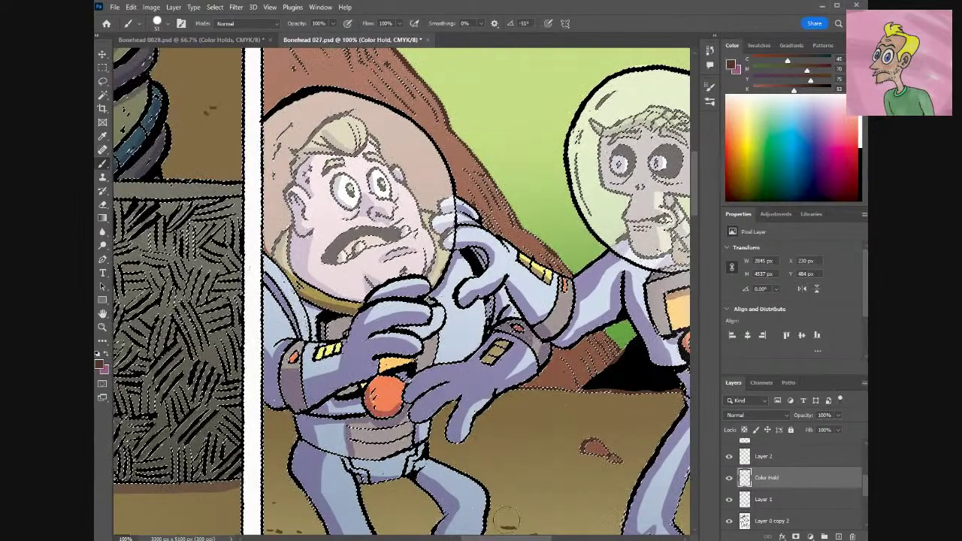
{"action": "scroll", "coordinate": [402, 292], "scroll_direction": "right", "scroll_amount": 5}
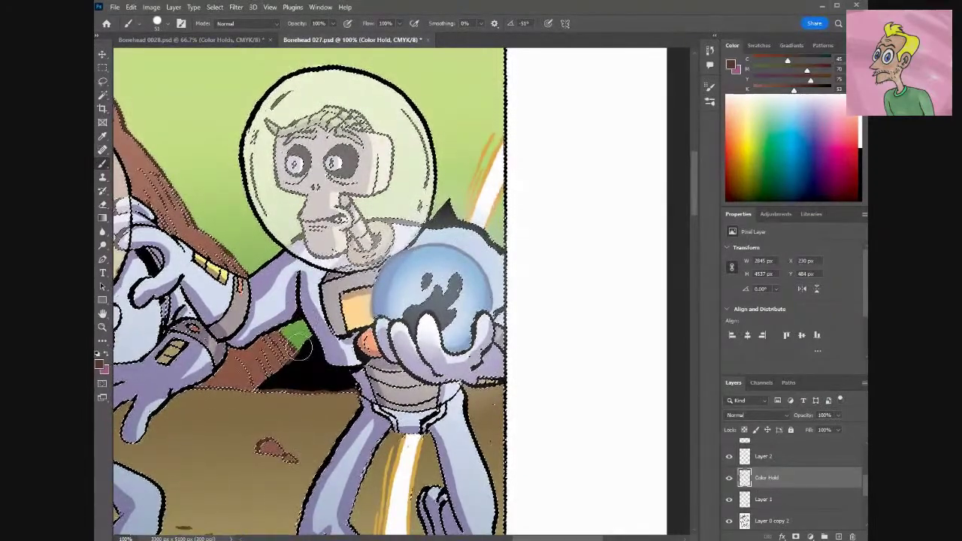
Check the recolored rock in the second panel for missed or stray spots, from the ground to the upper border.
{"action": "key", "text": "e"}
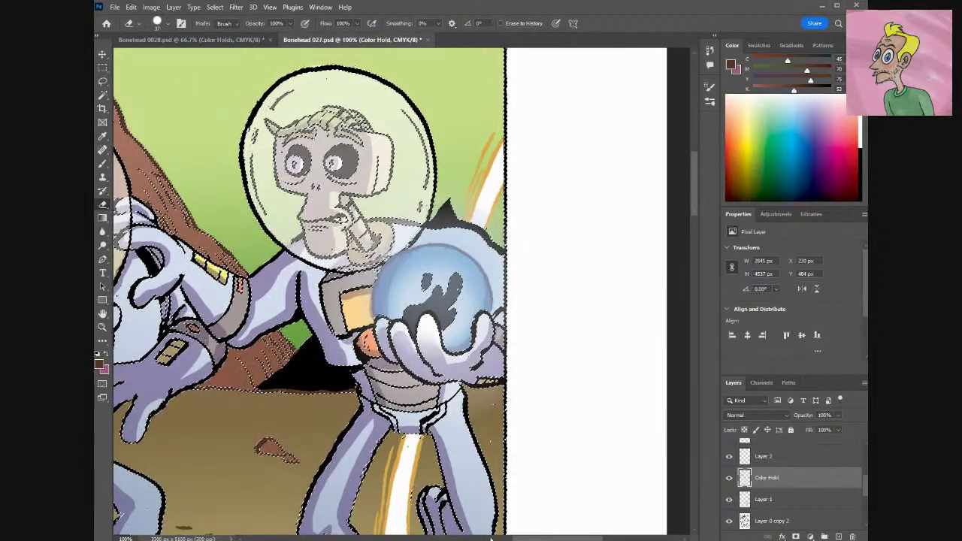
{"action": "left_click_drag", "start_coordinate": [585, 539], "coordinate": [521, 527]}
{"action": "key", "text": "b"}
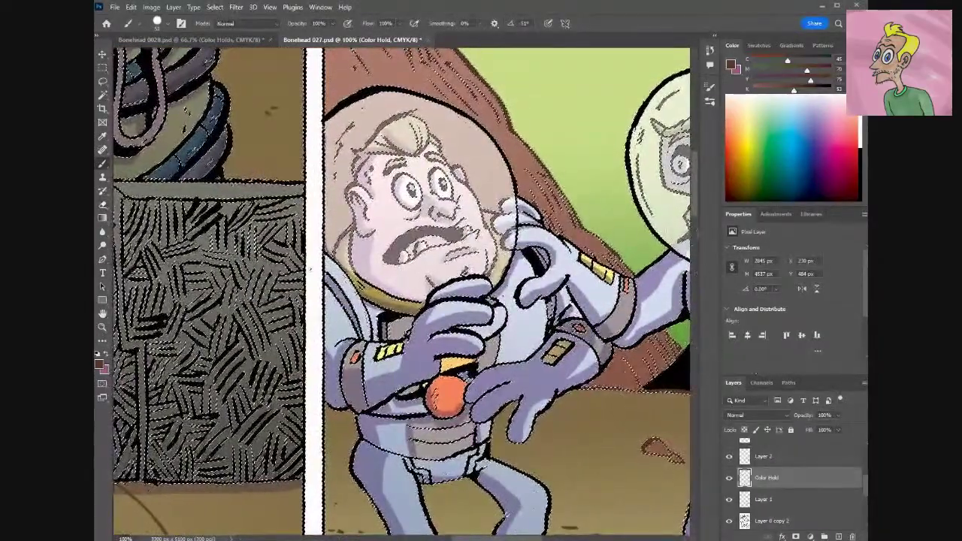
{"action": "scroll", "coordinate": [697, 208], "scroll_direction": "up", "scroll_amount": 2}
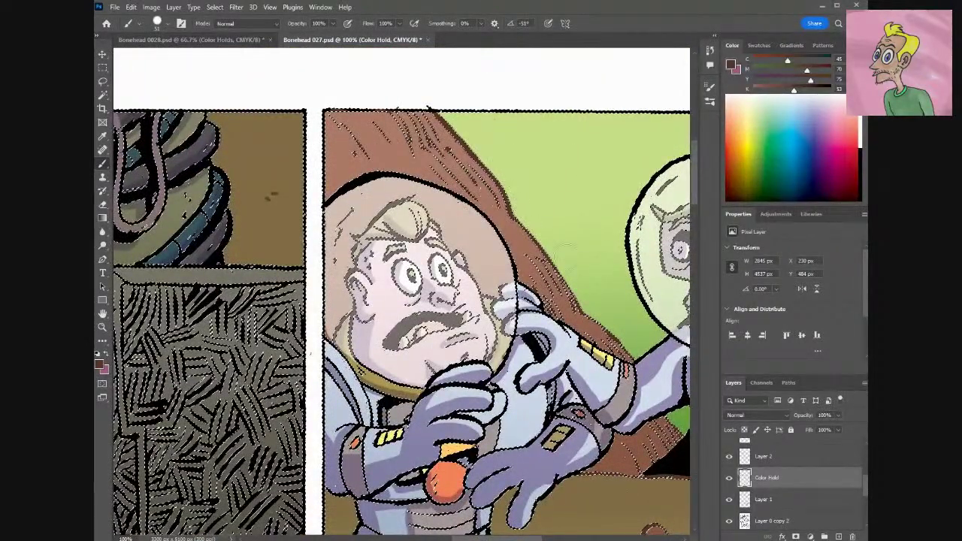
{"action": "scroll", "coordinate": [694, 176], "scroll_direction": "down", "scroll_amount": 2}
{"action": "scroll", "coordinate": [695, 176], "scroll_direction": "up", "scroll_amount": 3}
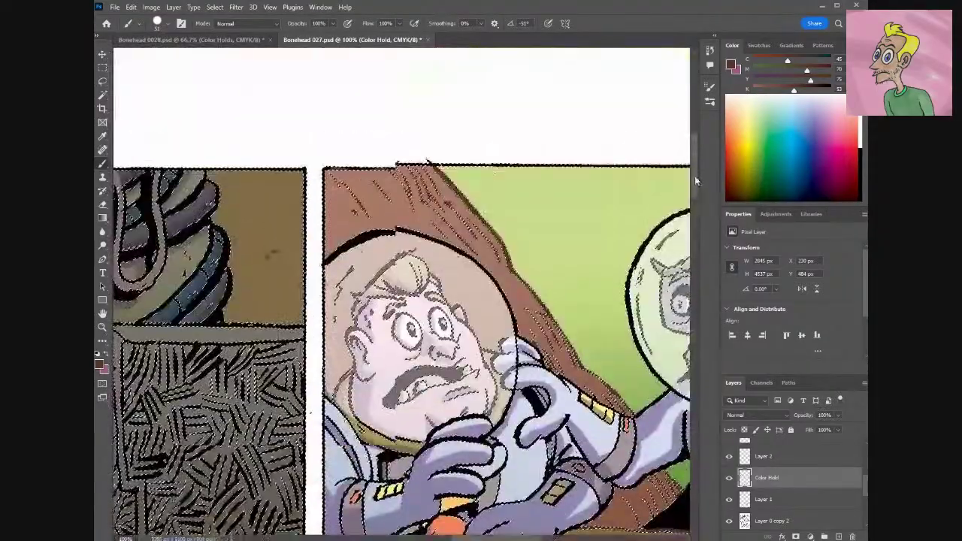
{"action": "key", "text": "ctrl+minus"}
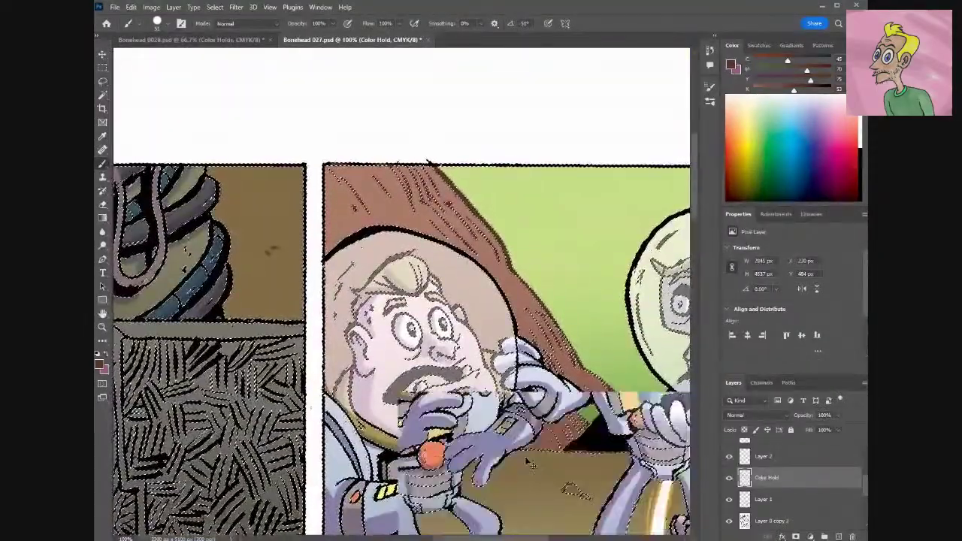
Paint the line art of the pointed red rocks along the right edge of the page's lowest panel dark brown.
{"action": "scroll", "coordinate": [531, 464], "scroll_direction": "down", "scroll_amount": 4}
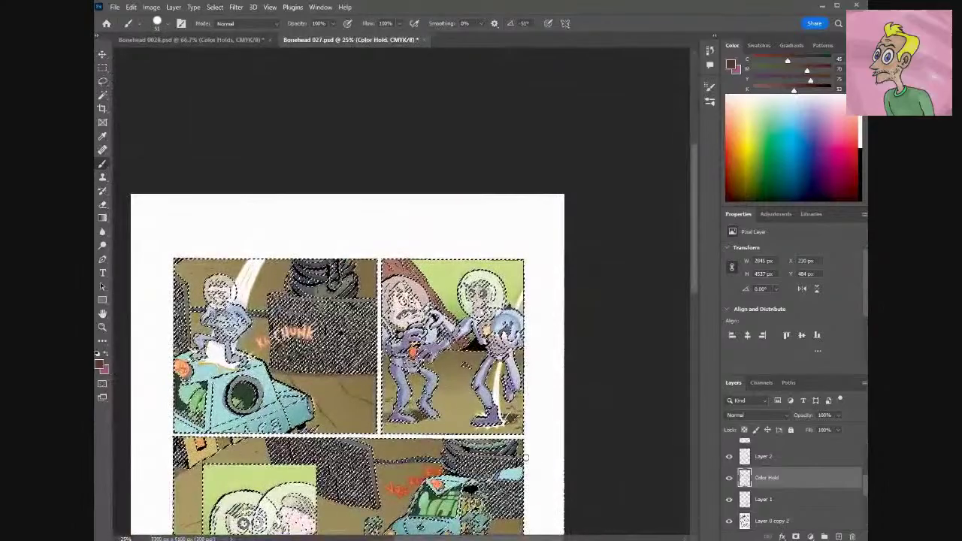
{"action": "left_click_drag", "start_coordinate": [694, 253], "coordinate": [706, 358]}
{"action": "key", "text": "ctrl+plus"}
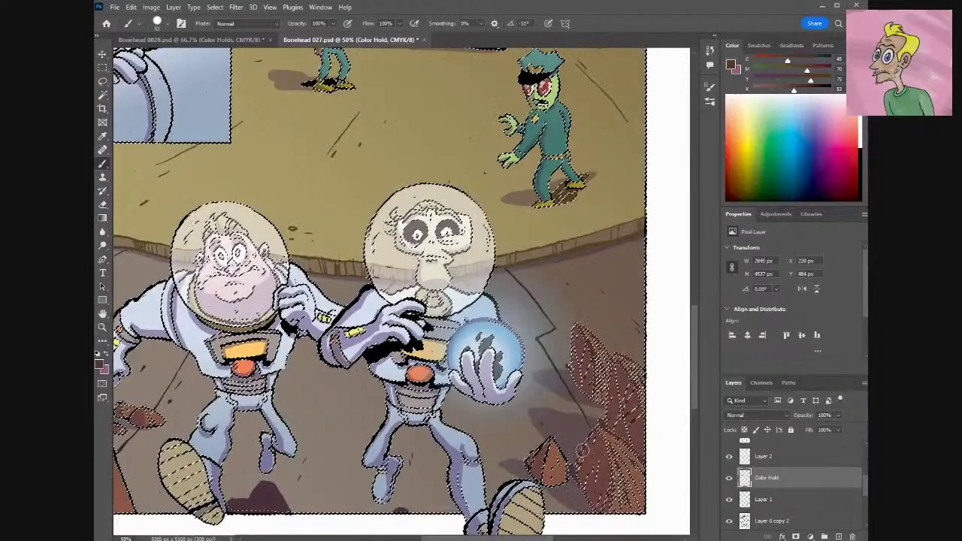
{"action": "key", "text": "ctrl+plus"}
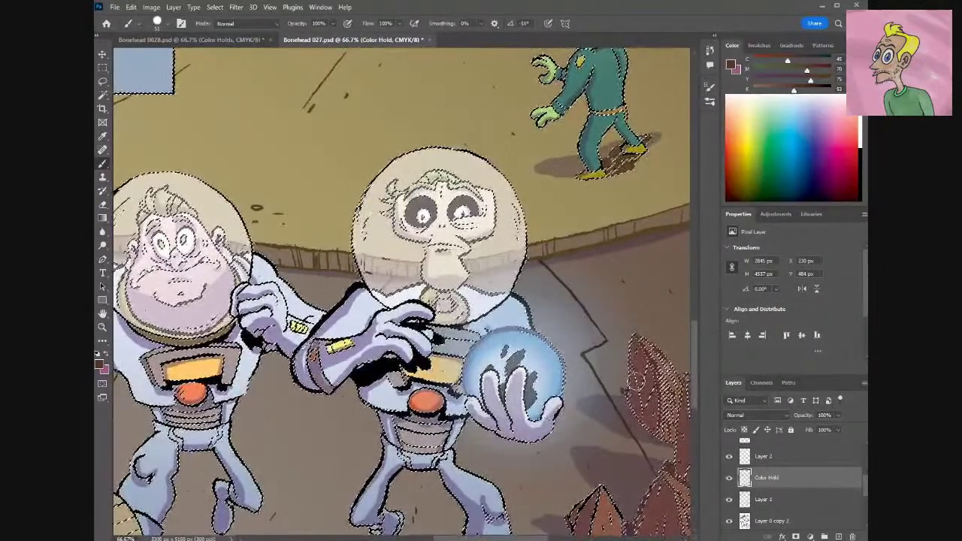
{"action": "scroll", "coordinate": [693, 354], "scroll_direction": "down", "scroll_amount": 5}
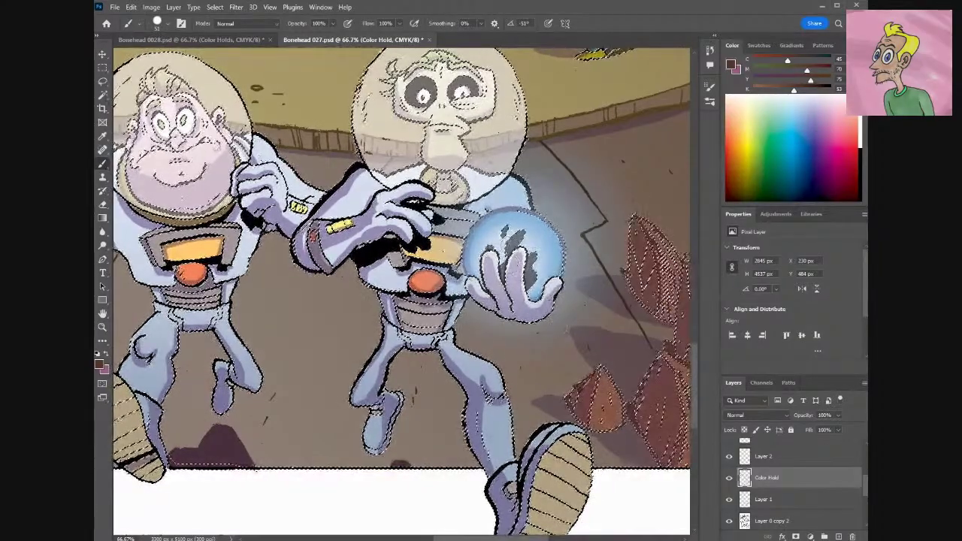
Resample the dark brown with the Eyedropper and brush it over the small orange rock's lines near the raised boot.
{"action": "key", "text": "e"}
{"action": "key", "text": "i"}
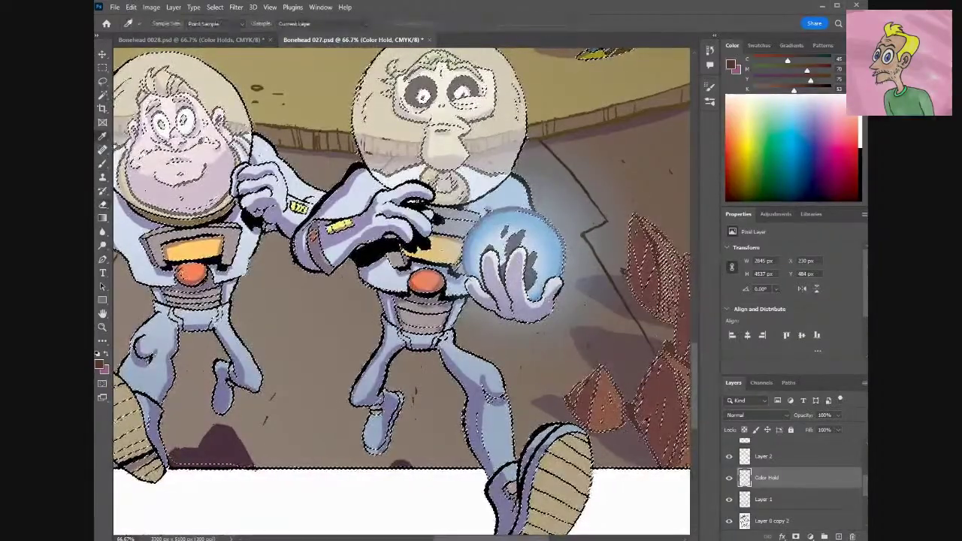
{"action": "left_click", "coordinate": [634, 355]}
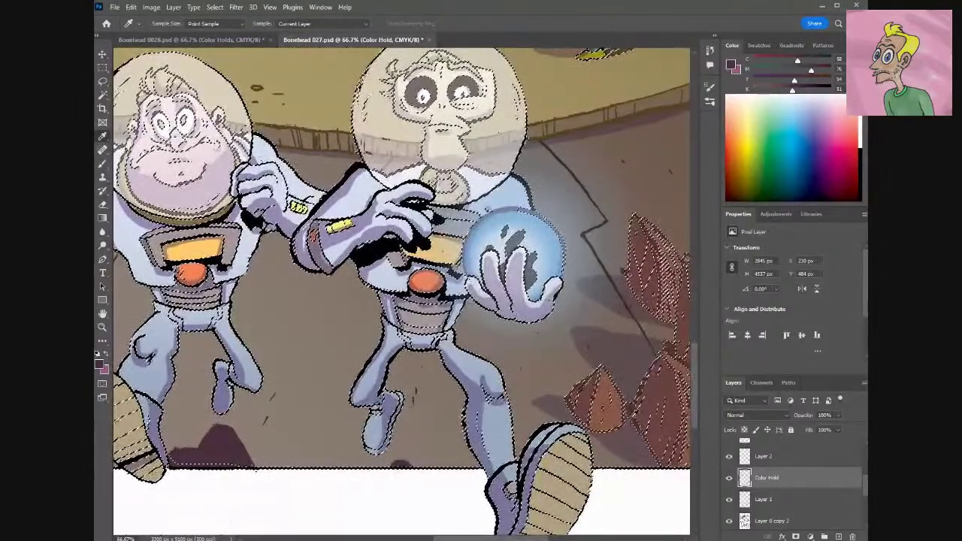
{"action": "key", "text": "b"}
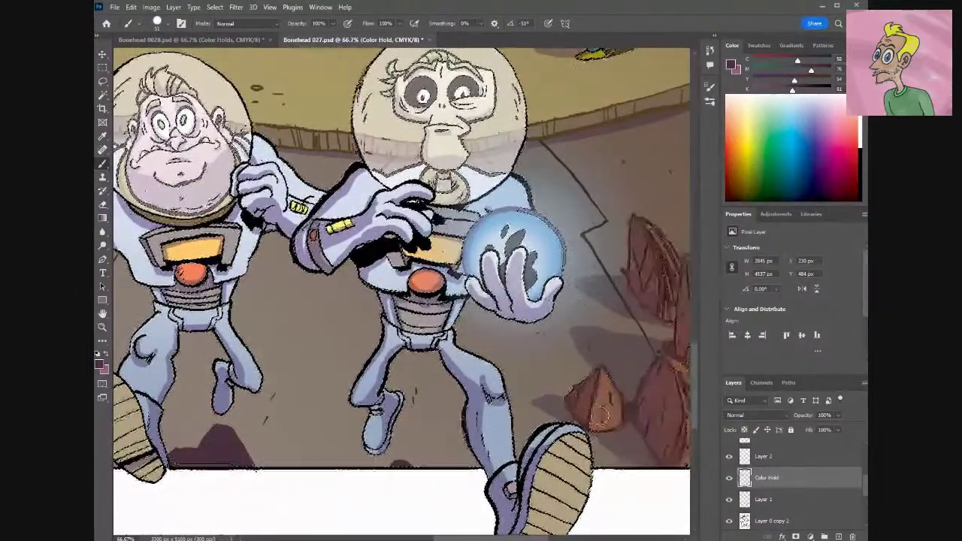
{"action": "key", "text": "i"}
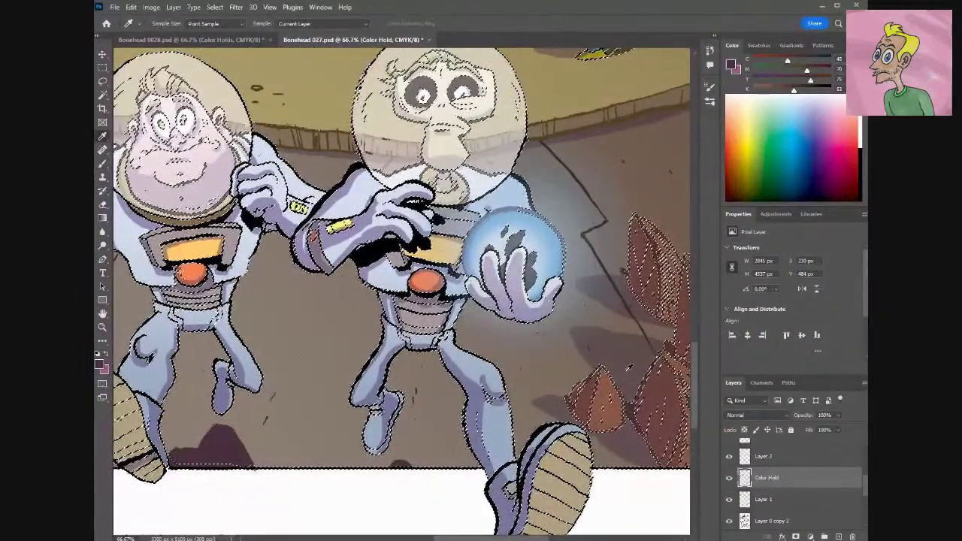
{"action": "key", "text": "b"}
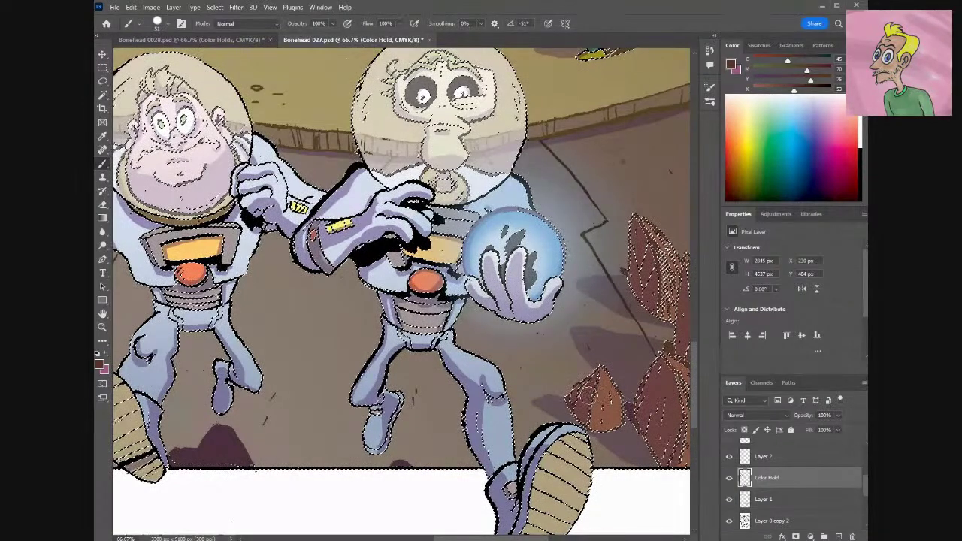
Paint the black right outline and lower crack lines of the tall rock in the page's lowest panel dark brown.
{"action": "left_click_drag", "start_coordinate": [461, 538], "coordinate": [404, 532]}
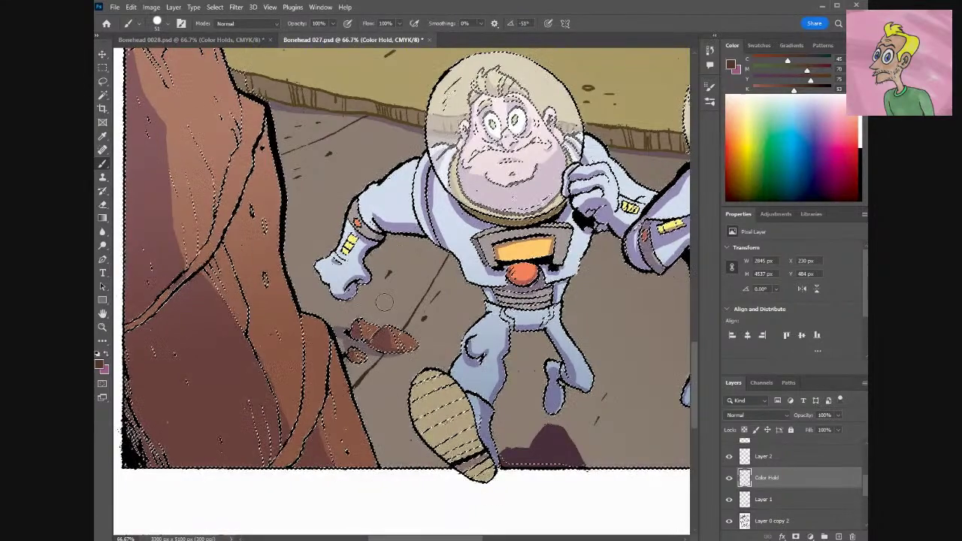
{"action": "scroll", "coordinate": [389, 308], "scroll_direction": "up", "scroll_amount": 3}
{"action": "scroll", "coordinate": [385, 304], "scroll_direction": "up", "scroll_amount": 1}
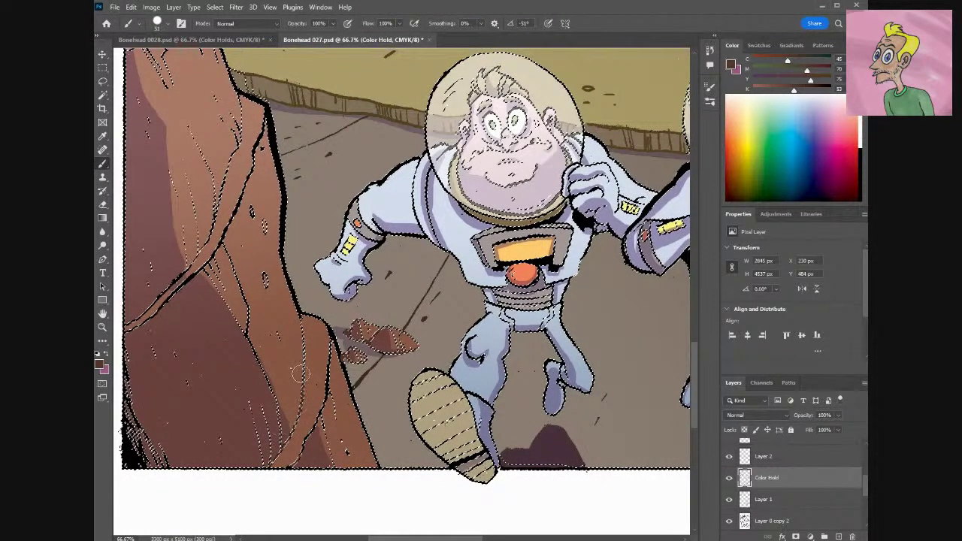
{"action": "mouse_move", "coordinate": [298, 316]}
{"action": "left_mouse_down"}
{"action": "mouse_move", "coordinate": [332, 337]}
{"action": "mouse_move", "coordinate": [366, 447]}
{"action": "left_mouse_up"}
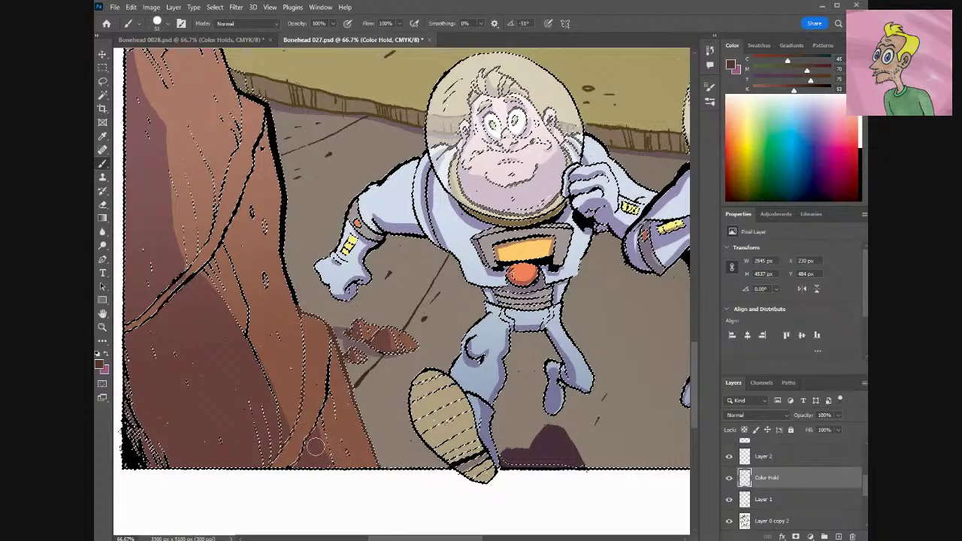
{"action": "mouse_move", "coordinate": [317, 400]}
{"action": "left_mouse_down"}
{"action": "mouse_move", "coordinate": [333, 368]}
{"action": "mouse_move", "coordinate": [322, 346]}
{"action": "left_mouse_up"}
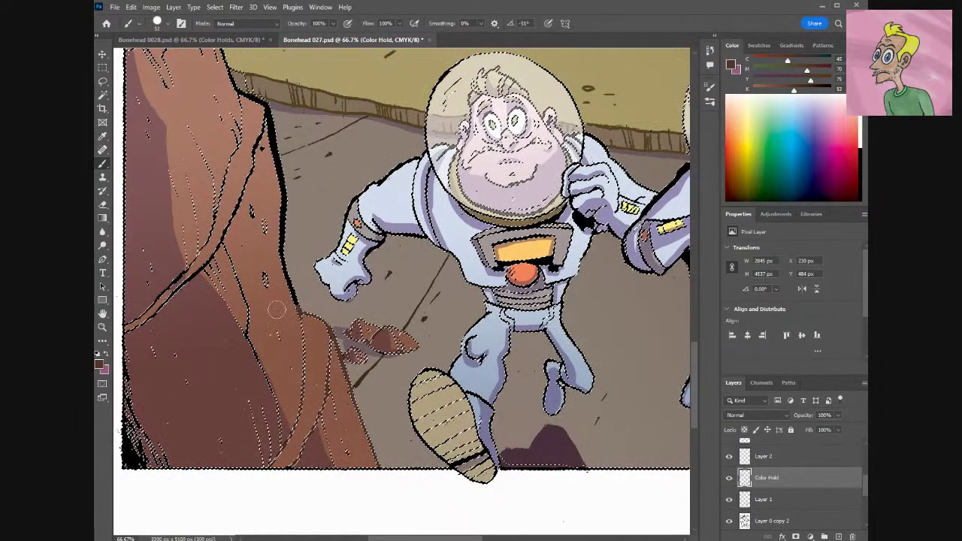
{"action": "left_click_drag", "start_coordinate": [291, 304], "coordinate": [267, 121]}
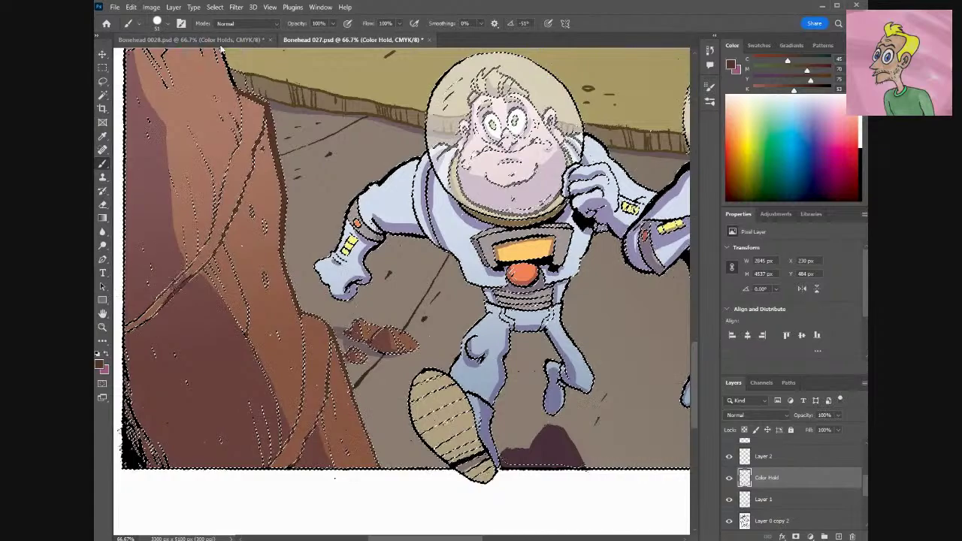
Enlarge the brush to 66 px and paint the tall rock's inner lines and the dense hatching in its lower corner dark brown.
{"action": "left_click", "coordinate": [161, 23]}
{"action": "left_click", "coordinate": [172, 58]}
{"action": "left_click_drag", "start_coordinate": [211, 285], "coordinate": [188, 281]}
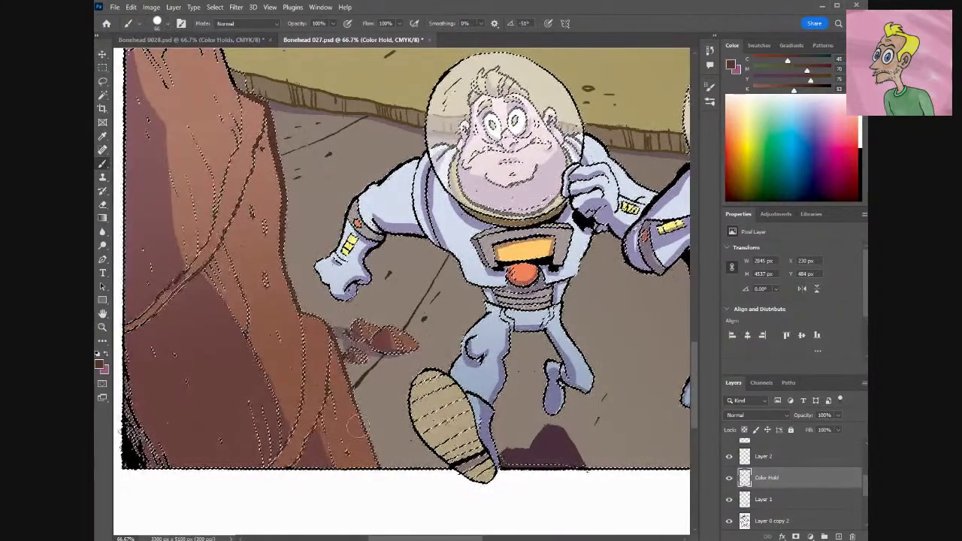
{"action": "left_click_drag", "start_coordinate": [410, 536], "coordinate": [355, 535]}
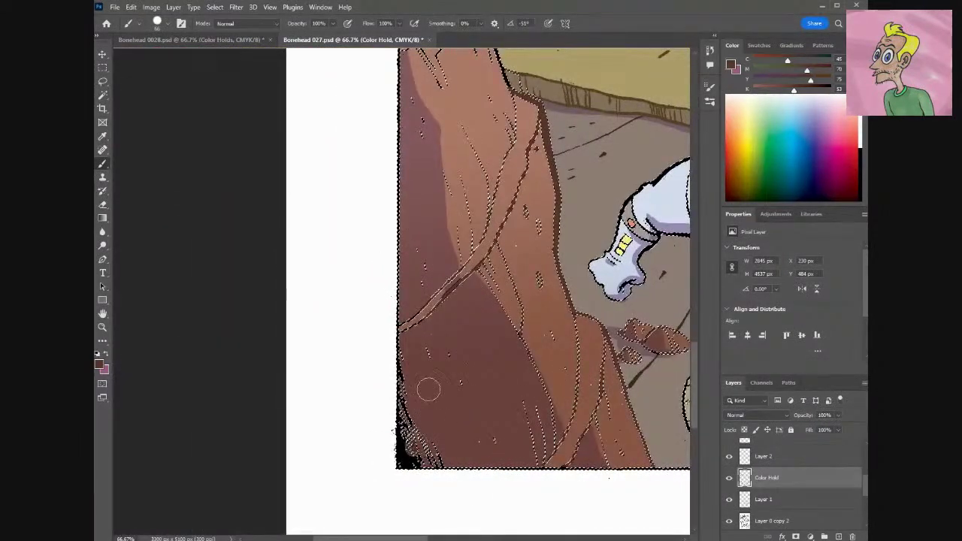
{"action": "mouse_move", "coordinate": [410, 410]}
{"action": "left_mouse_down"}
{"action": "mouse_move", "coordinate": [408, 456]}
{"action": "mouse_move", "coordinate": [457, 456]}
{"action": "mouse_move", "coordinate": [406, 456]}
{"action": "mouse_move", "coordinate": [419, 413]}
{"action": "left_mouse_up"}
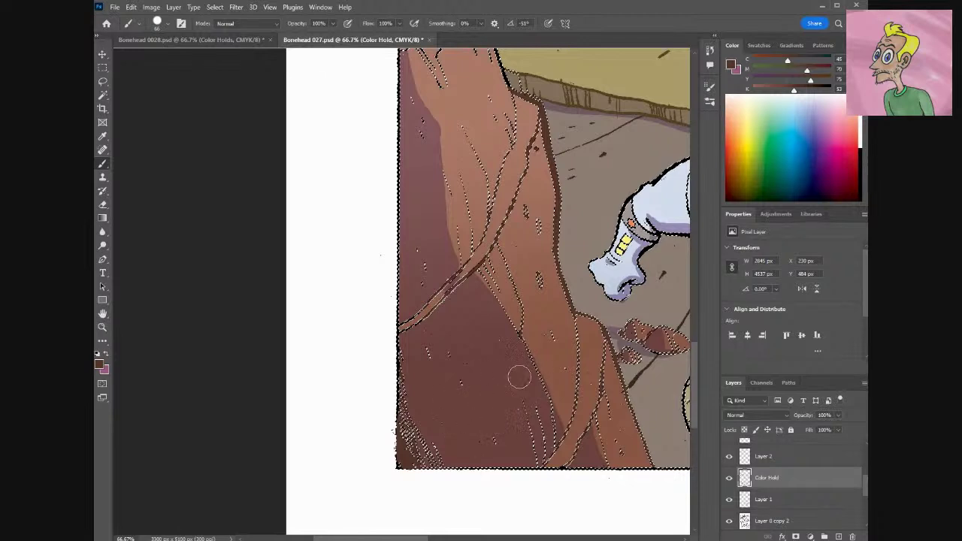
{"action": "left_click_drag", "start_coordinate": [591, 412], "coordinate": [585, 439]}
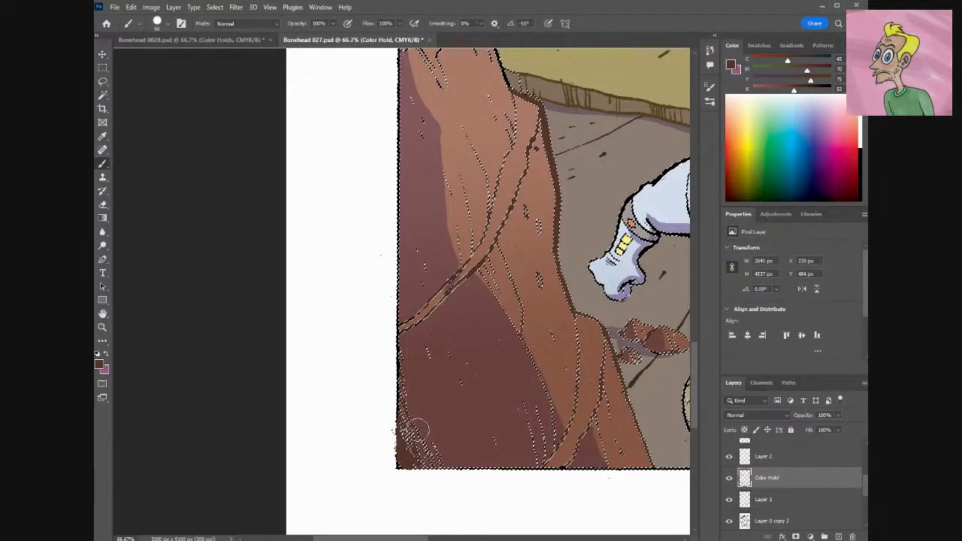
{"action": "mouse_move", "coordinate": [438, 318]}
{"action": "left_mouse_down"}
{"action": "mouse_move", "coordinate": [427, 291]}
{"action": "mouse_move", "coordinate": [449, 316]}
{"action": "mouse_move", "coordinate": [480, 263]}
{"action": "mouse_move", "coordinate": [465, 135]}
{"action": "left_mouse_up"}
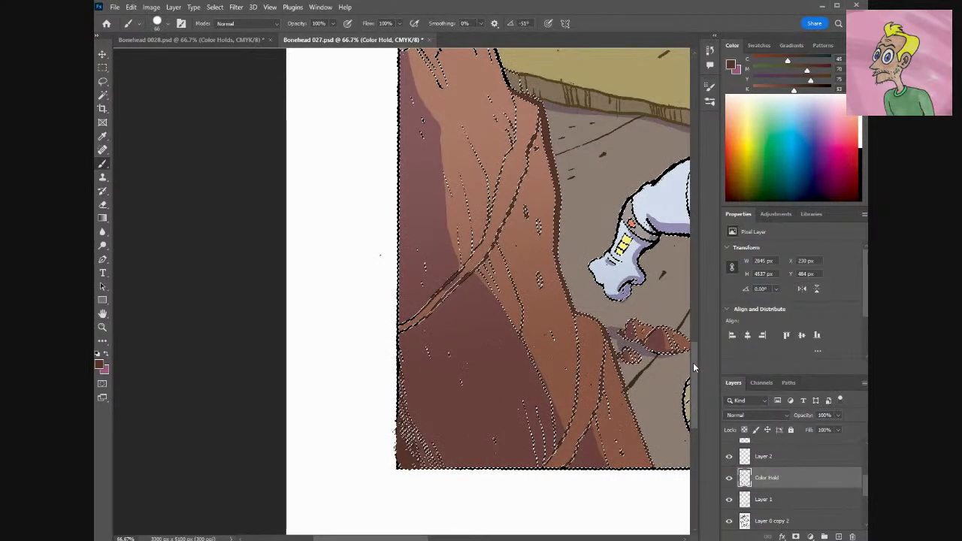
Paint the outline and cracks of the tall rock's upper stretch, beside the inset astronaut panel, dark brown.
{"action": "scroll", "coordinate": [693, 363], "scroll_direction": "up", "scroll_amount": 3}
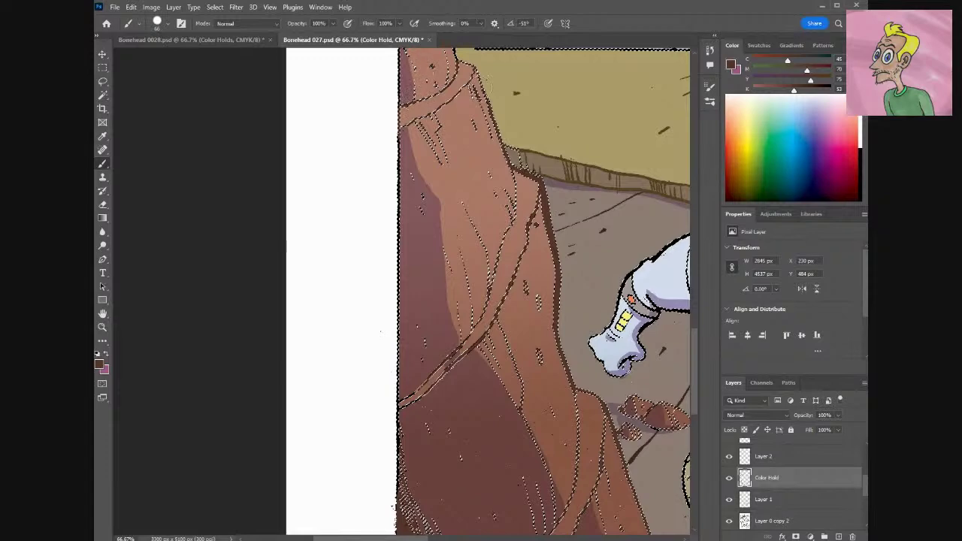
{"action": "left_click_drag", "start_coordinate": [694, 345], "coordinate": [697, 317]}
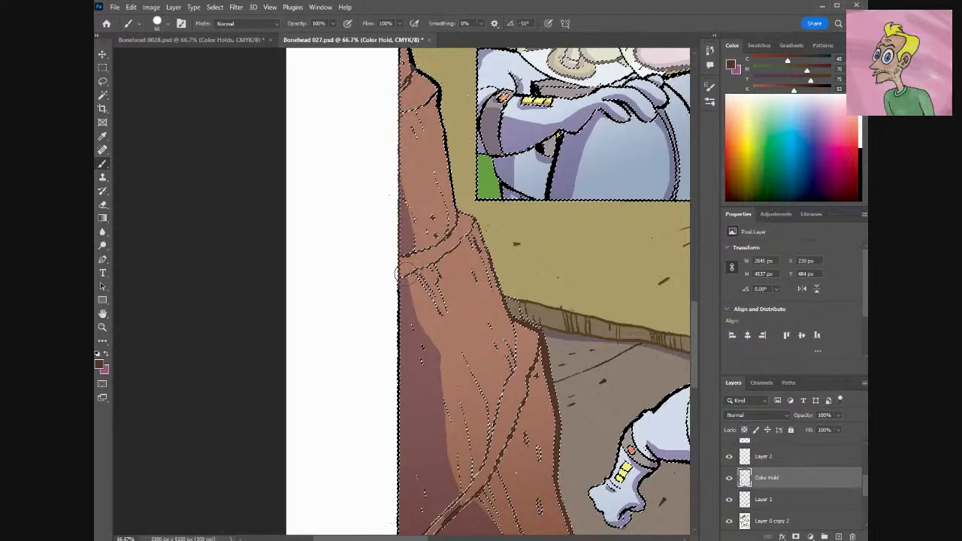
{"action": "left_click_drag", "start_coordinate": [450, 218], "coordinate": [436, 85]}
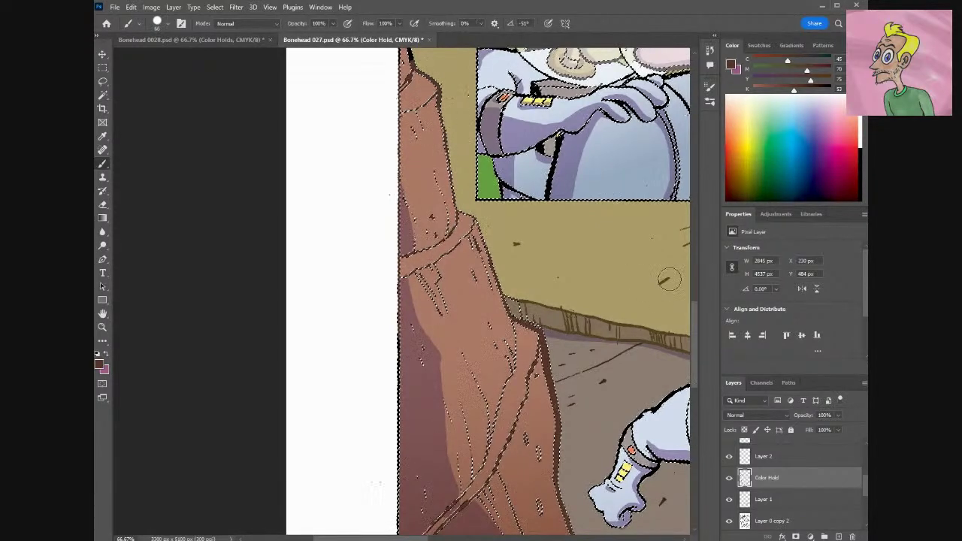
{"action": "left_click_drag", "start_coordinate": [695, 325], "coordinate": [697, 316]}
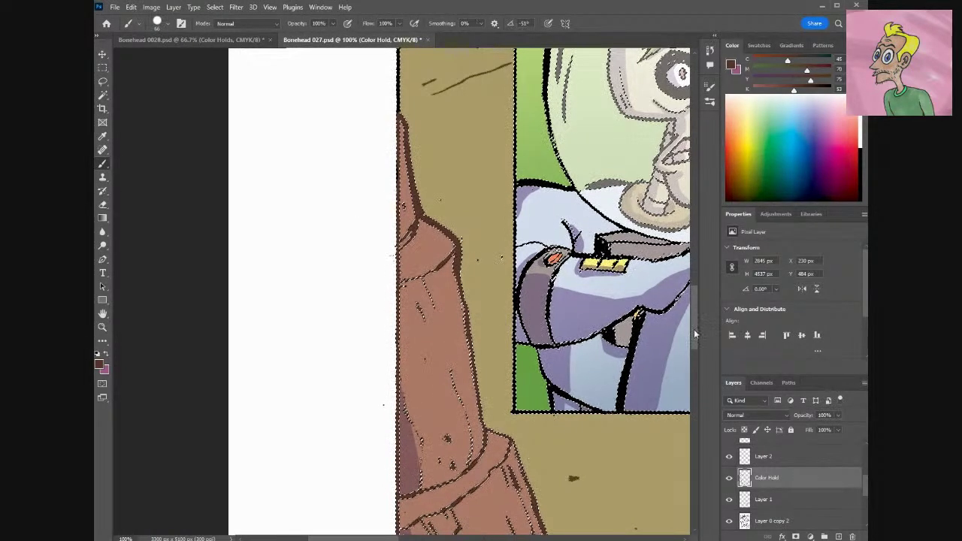
Go down the tall rock and paint its leftover black lines dark brown, including the diagonal band's end at the panel border.
{"action": "scroll", "coordinate": [439, 352], "scroll_direction": "down", "scroll_amount": 5}
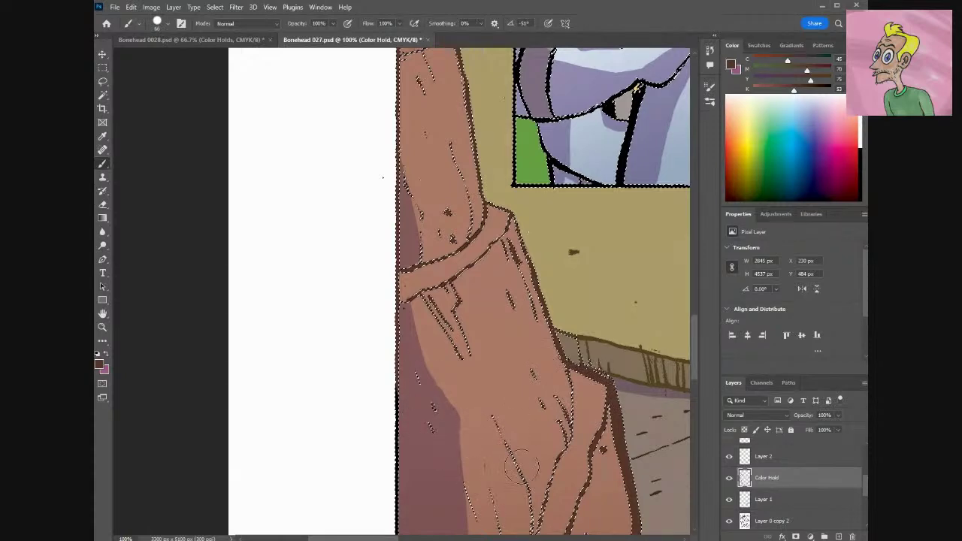
{"action": "left_click_drag", "start_coordinate": [693, 338], "coordinate": [697, 355]}
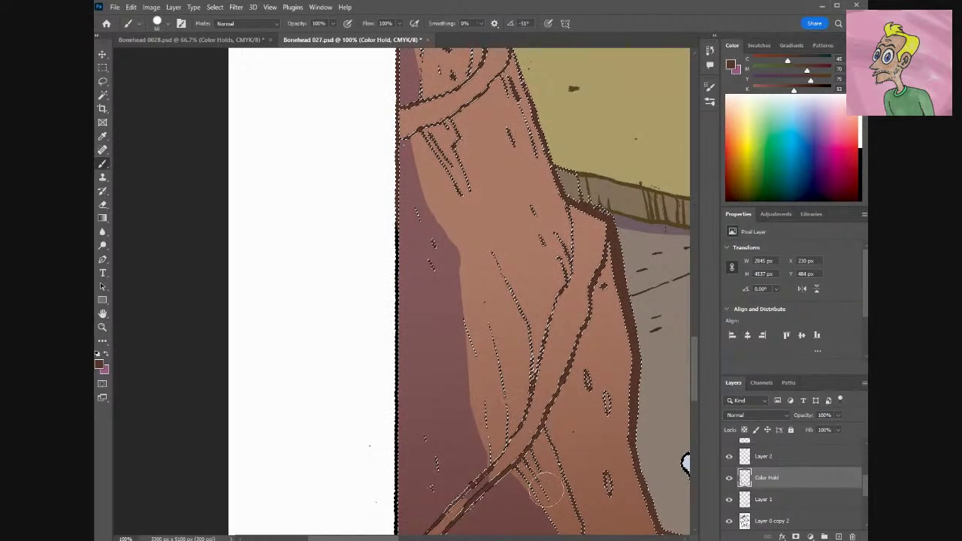
{"action": "scroll", "coordinate": [695, 410], "scroll_direction": "down", "scroll_amount": 5}
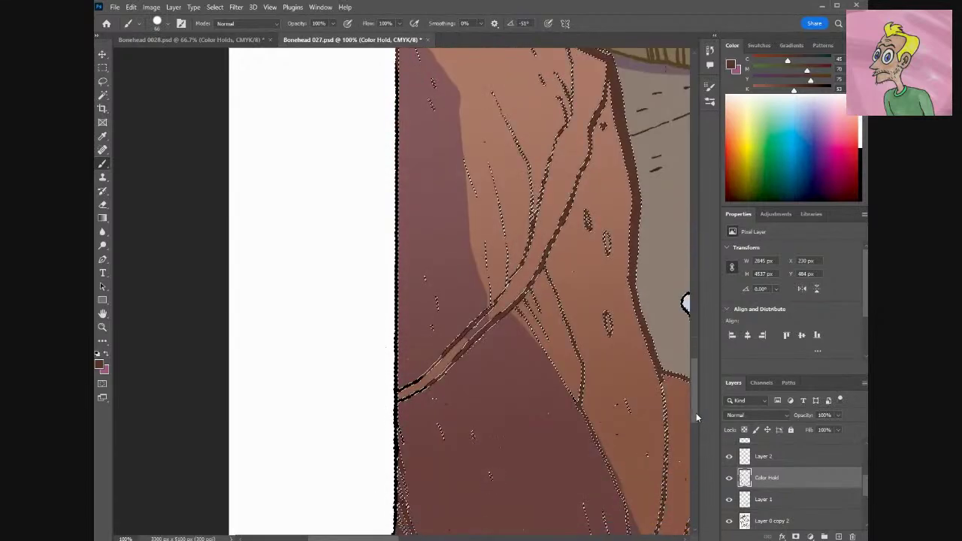
{"action": "mouse_move", "coordinate": [422, 346]}
{"action": "left_mouse_down"}
{"action": "mouse_move", "coordinate": [412, 411]}
{"action": "mouse_move", "coordinate": [419, 436]}
{"action": "mouse_move", "coordinate": [442, 427]}
{"action": "mouse_move", "coordinate": [450, 473]}
{"action": "mouse_move", "coordinate": [428, 467]}
{"action": "mouse_move", "coordinate": [451, 475]}
{"action": "left_mouse_up"}
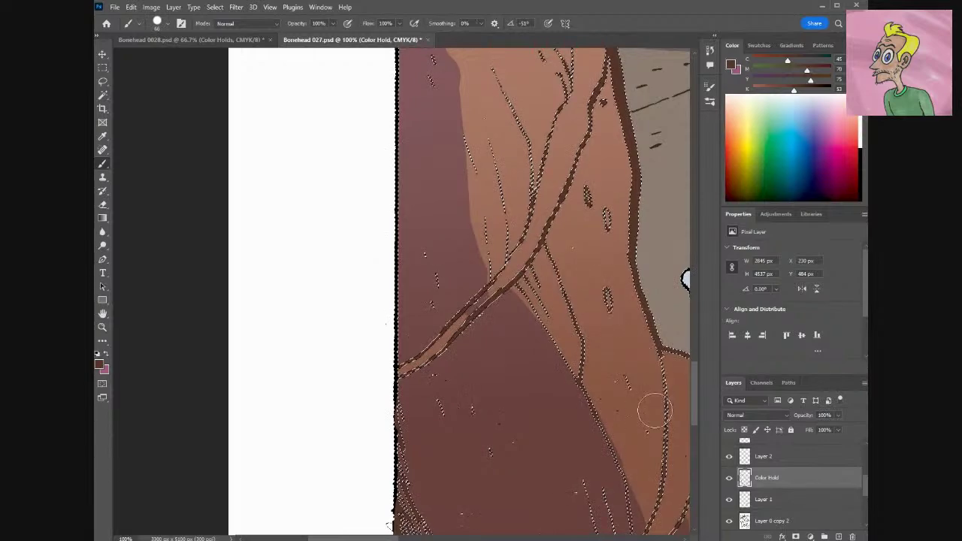
{"action": "left_click_drag", "start_coordinate": [366, 539], "coordinate": [403, 539]}
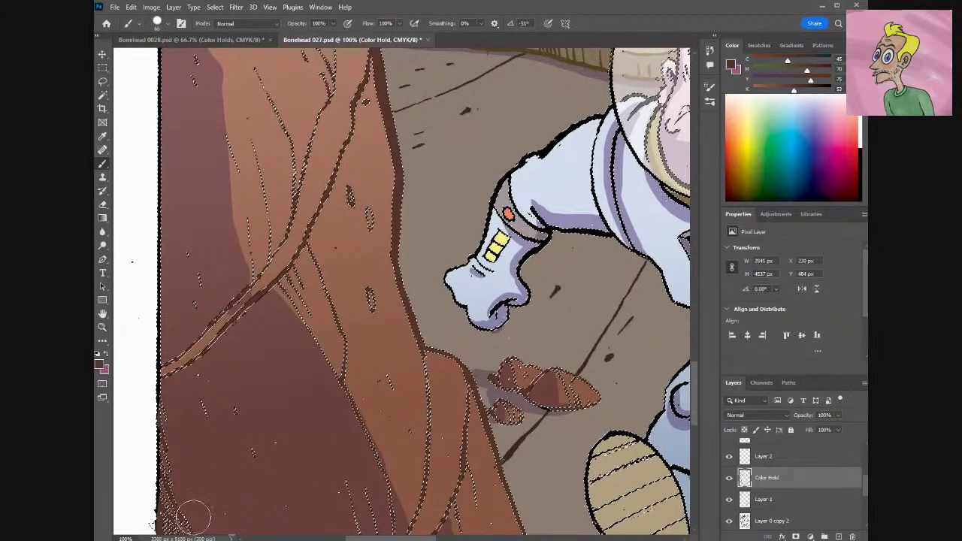
Erase the brown from the panel border at the tall rock's lower corner and inspect the line art with the selection hidden.
{"action": "key", "text": "ctrl+d"}
{"action": "key", "text": "ctrl+shift+d"}
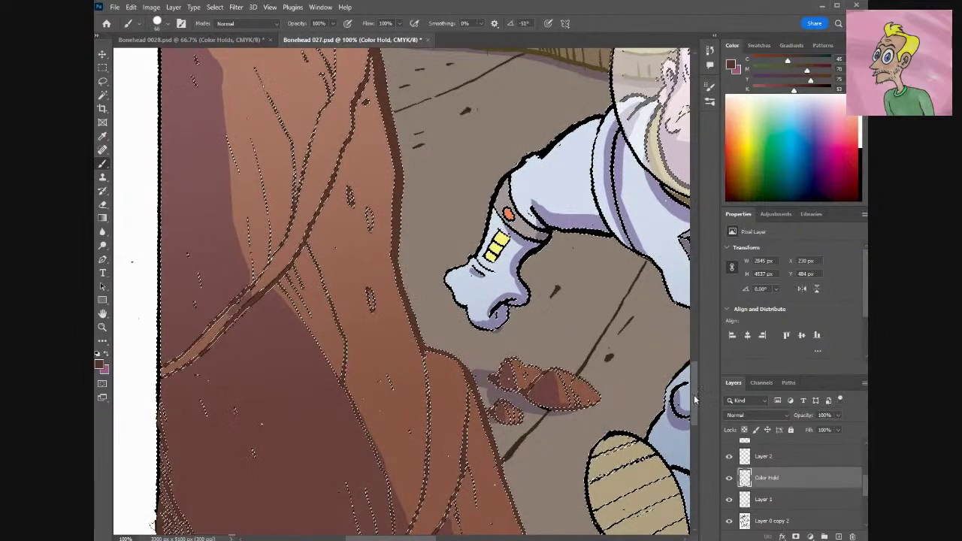
{"action": "left_click_drag", "start_coordinate": [699, 384], "coordinate": [696, 418]}
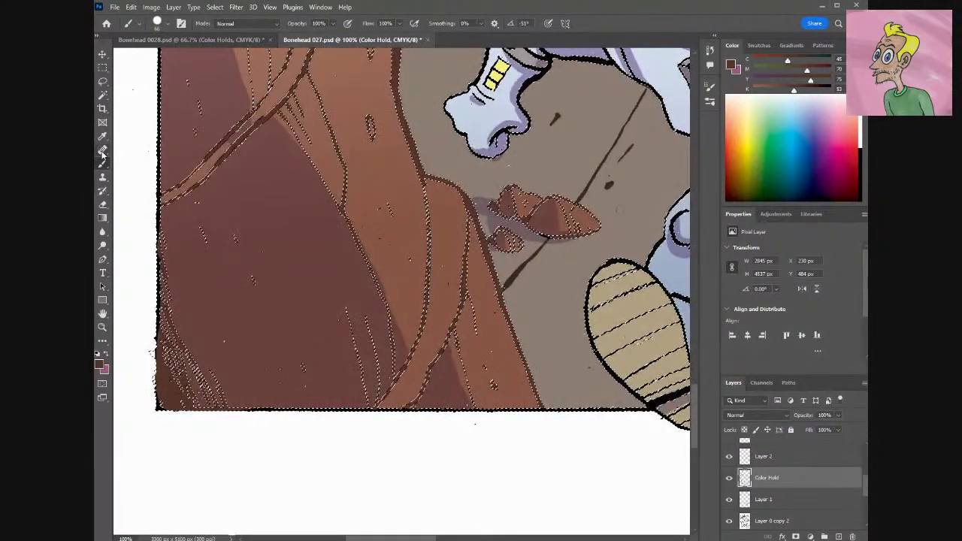
{"action": "key", "text": "ctrl+z"}
{"action": "key", "text": "e"}
{"action": "key", "text": "ctrl+d"}
{"action": "key", "text": "ctrl+shift+d"}
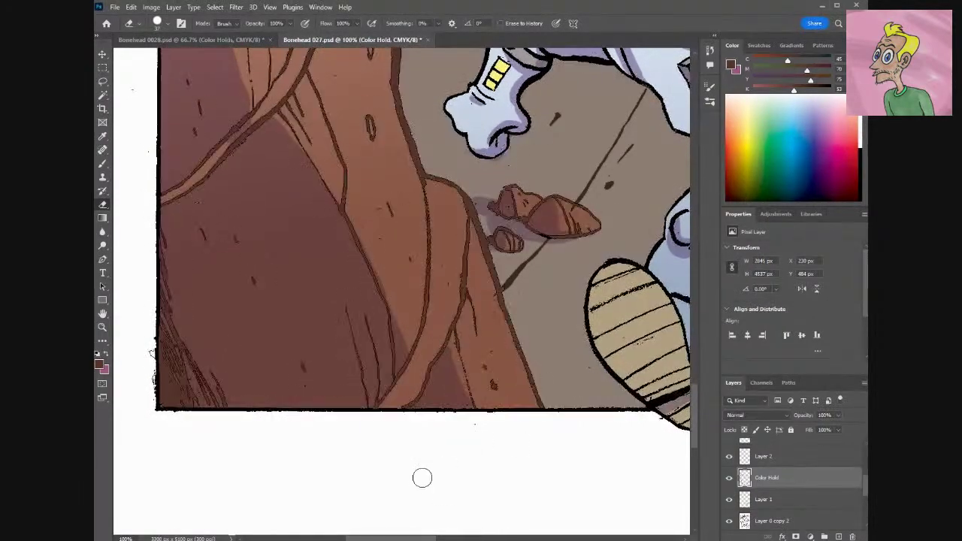
Erase the brown that spilled onto the black panel border along the middle of the tall rock.
{"action": "scroll", "coordinate": [493, 444], "scroll_direction": "left", "scroll_amount": 5}
{"action": "left_click_drag", "start_coordinate": [698, 392], "coordinate": [700, 367]}
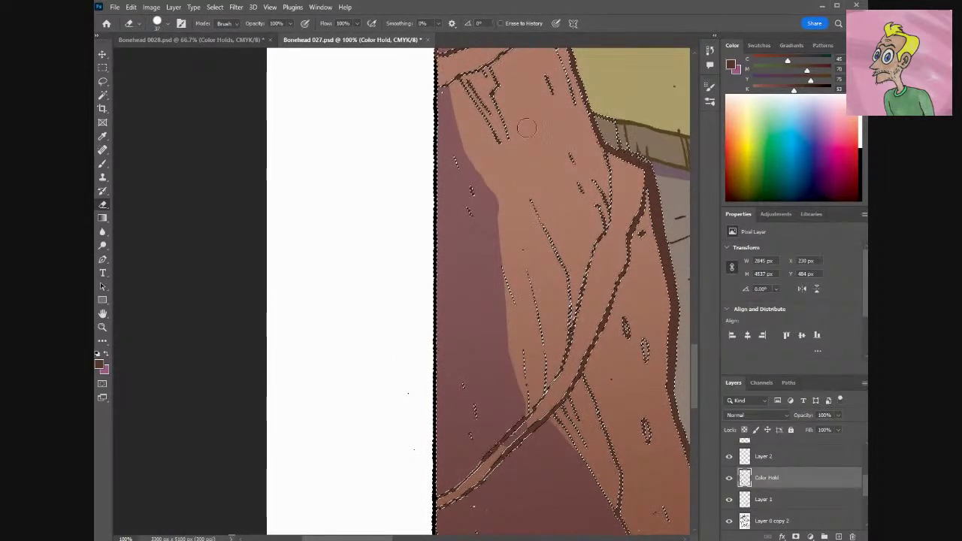
{"action": "left_click_drag", "start_coordinate": [694, 353], "coordinate": [695, 327]}
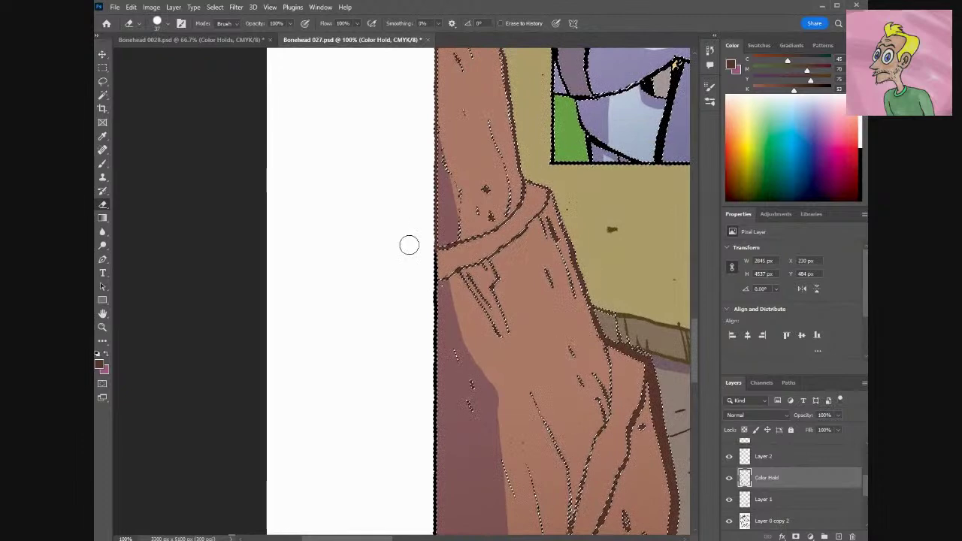
{"action": "key", "text": "ctrl+d"}
{"action": "key", "text": "ctrl+z"}
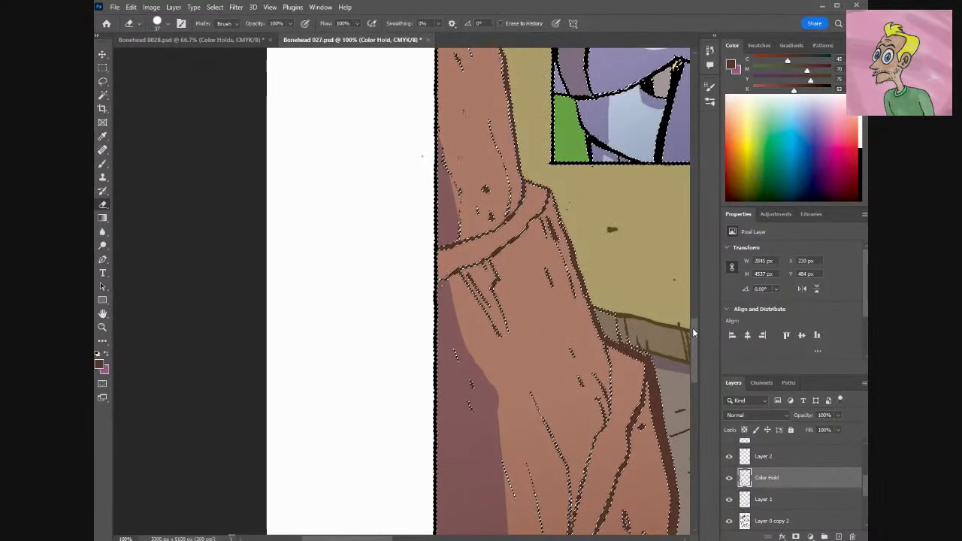
Erase the brown from the panel border along the tall rock's upper end, up to its tip, and recheck the border.
{"action": "left_click_drag", "start_coordinate": [692, 328], "coordinate": [692, 315]}
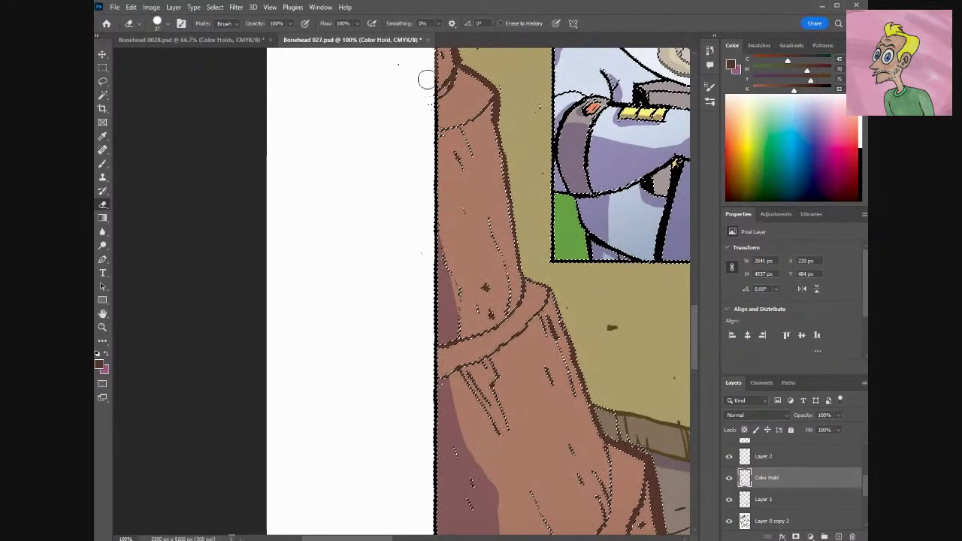
{"action": "left_click_drag", "start_coordinate": [692, 325], "coordinate": [694, 310]}
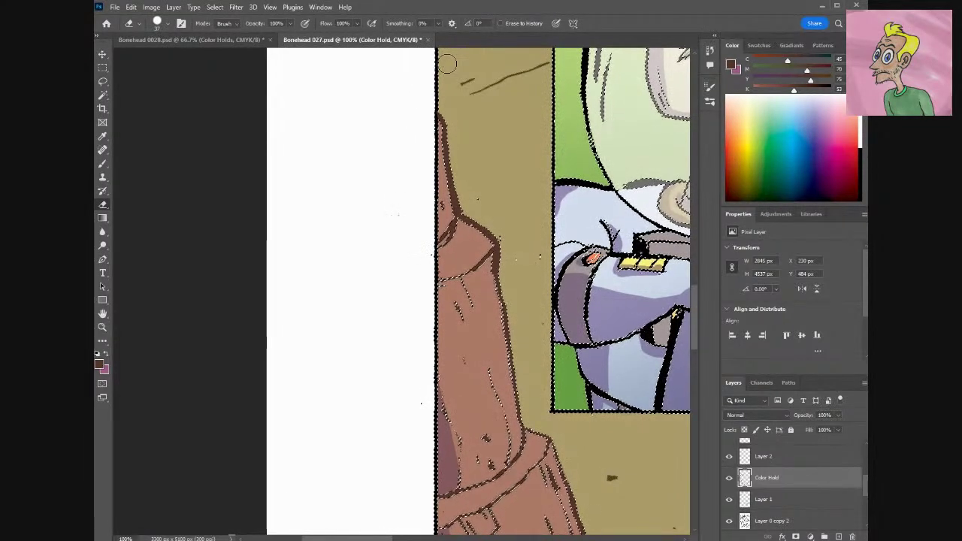
{"action": "key", "text": "ctrl+d"}
{"action": "key", "text": "ctrl+z"}
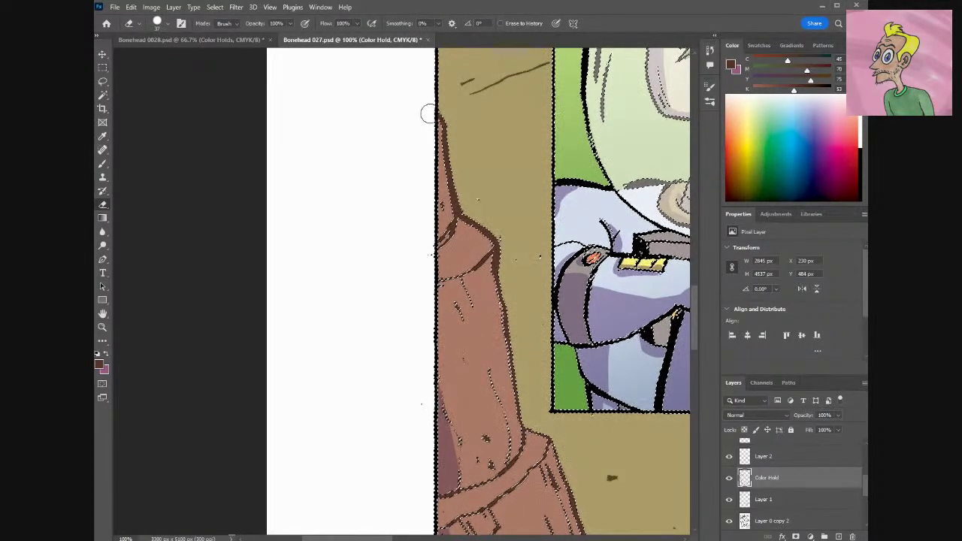
{"action": "scroll", "coordinate": [697, 309], "scroll_direction": "down", "scroll_amount": 3}
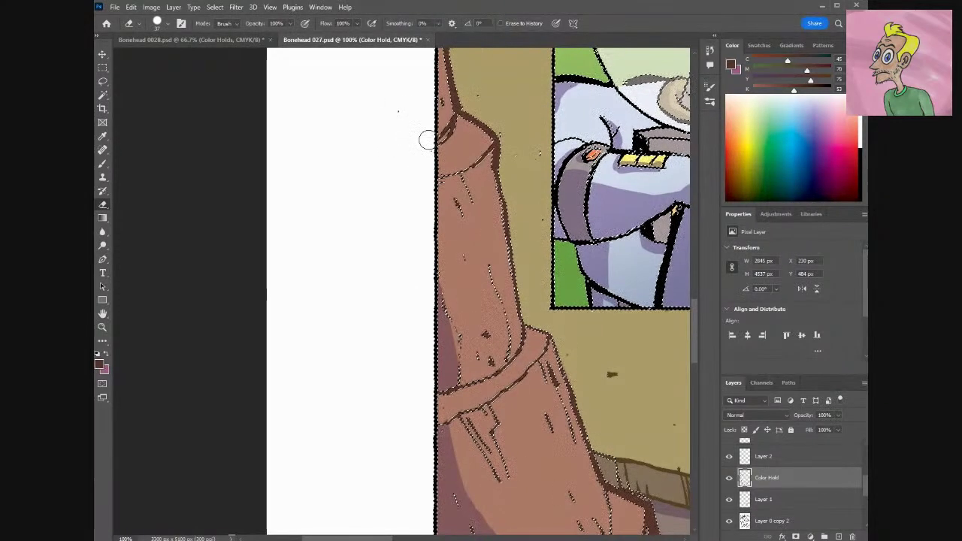
{"action": "left_click_drag", "start_coordinate": [694, 324], "coordinate": [698, 307]}
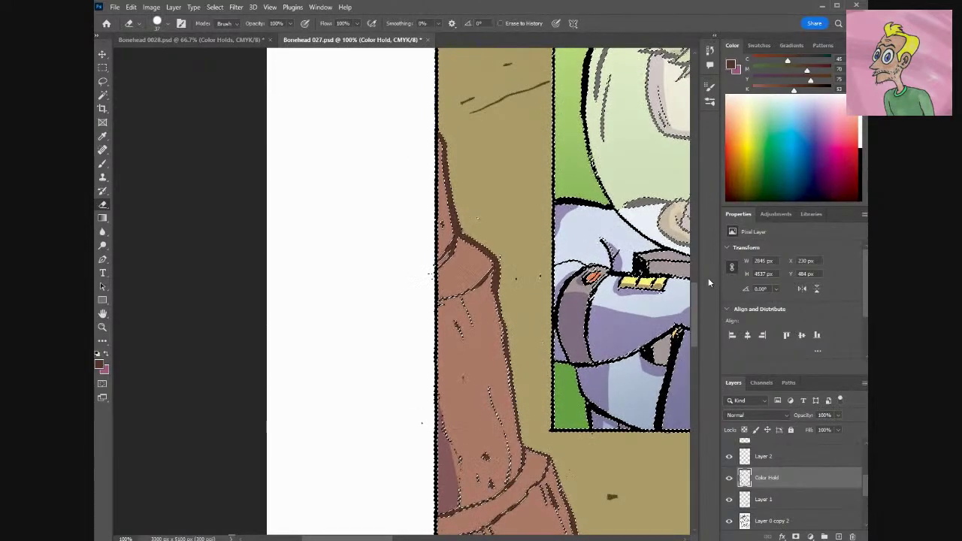
{"action": "left_click_drag", "start_coordinate": [692, 309], "coordinate": [696, 353]}
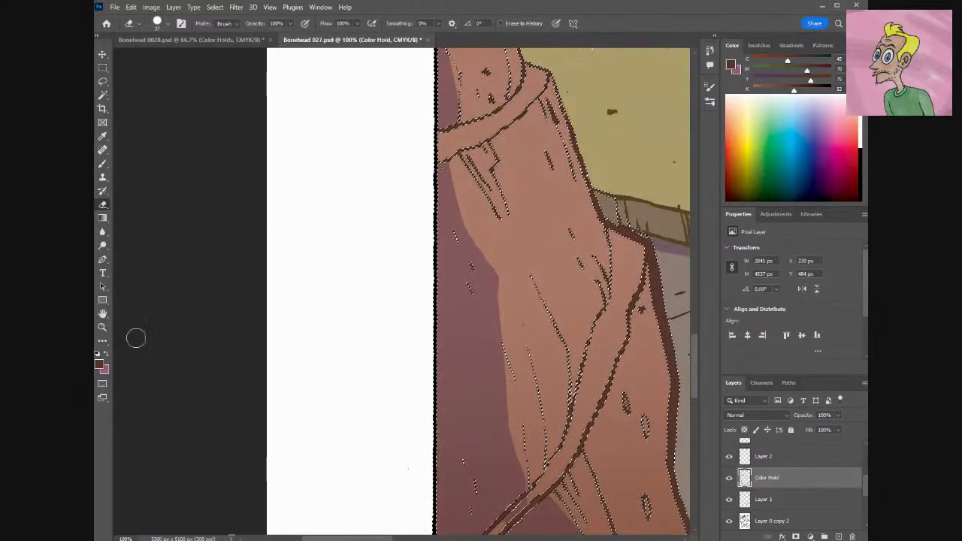
Go to the rock cluster in the panel's lower-right corner and sample the dark purple of the line art between the rocks.
{"action": "left_click", "coordinate": [105, 166]}
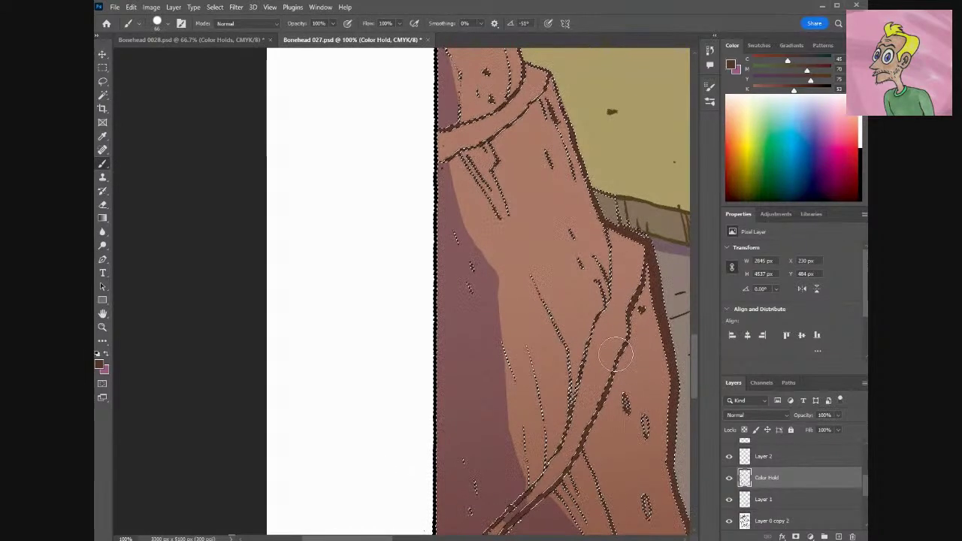
{"action": "left_click_drag", "start_coordinate": [379, 538], "coordinate": [525, 539]}
{"action": "scroll", "coordinate": [522, 502], "scroll_direction": "right", "scroll_amount": 5}
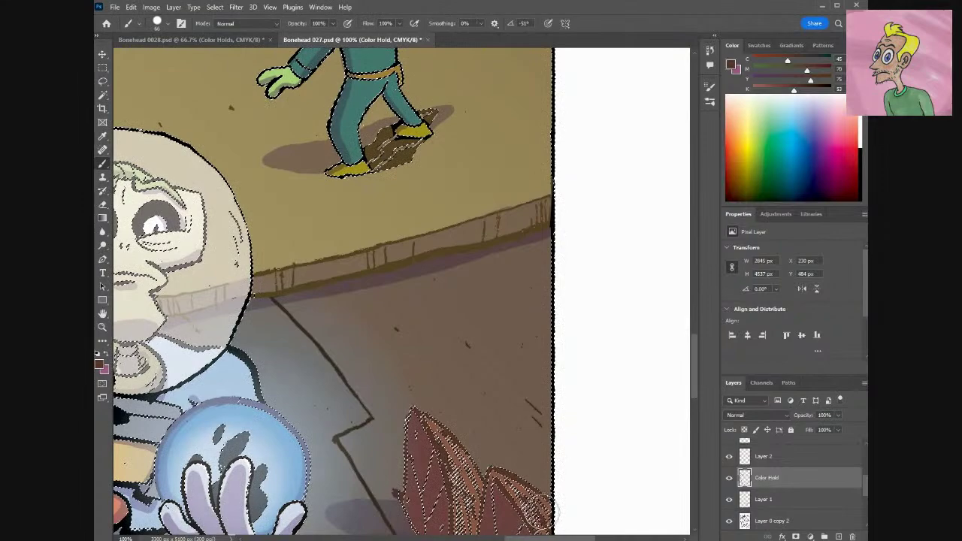
{"action": "left_click_drag", "start_coordinate": [695, 389], "coordinate": [697, 438]}
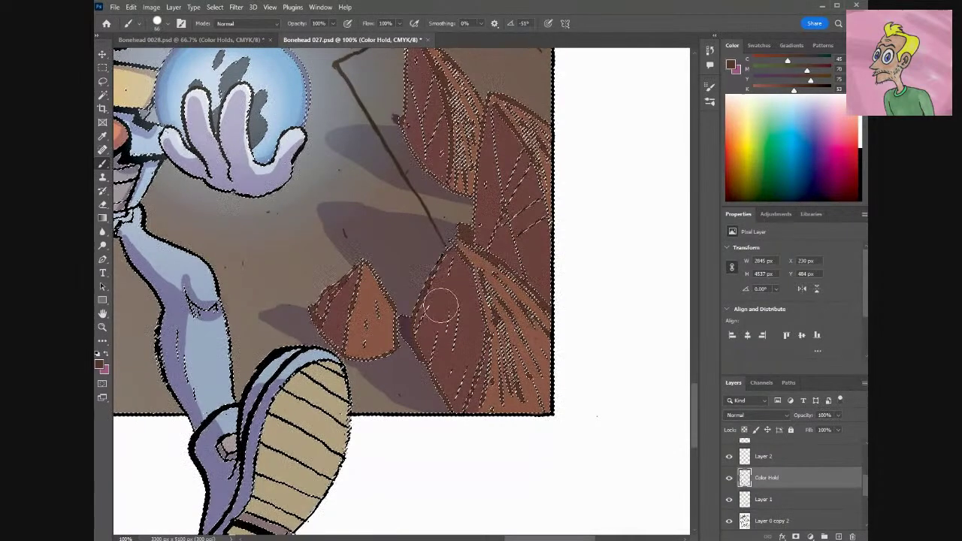
{"action": "key", "text": "i"}
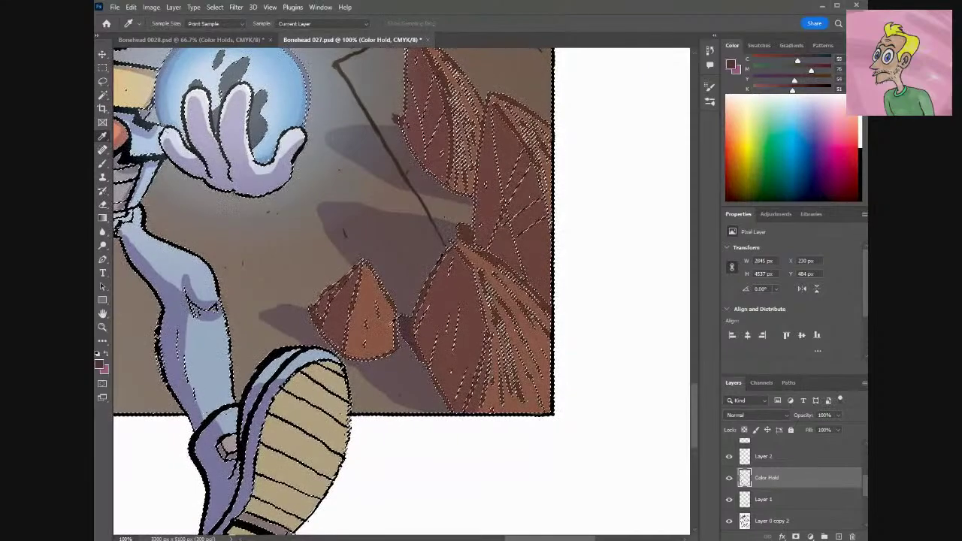
Reduce the eraser to 20 px and try erasing the dark purple spot between the small and large rocks.
{"action": "key", "text": "e"}
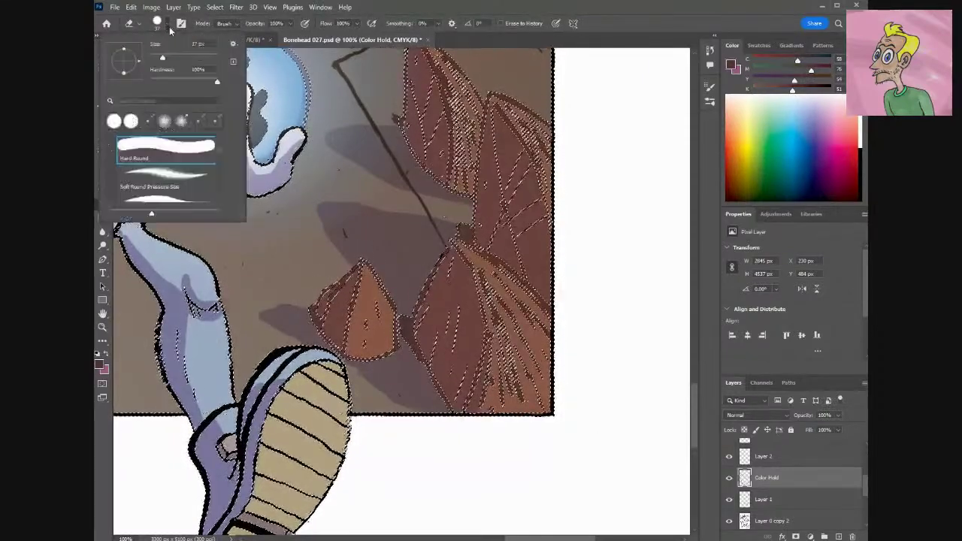
{"action": "left_click_drag", "start_coordinate": [159, 57], "coordinate": [155, 57]}
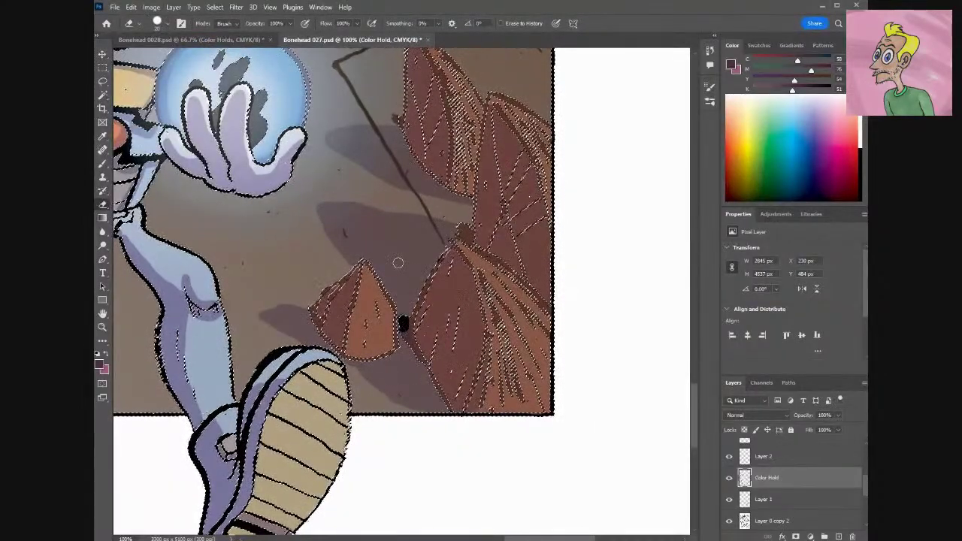
{"action": "key", "text": "i"}
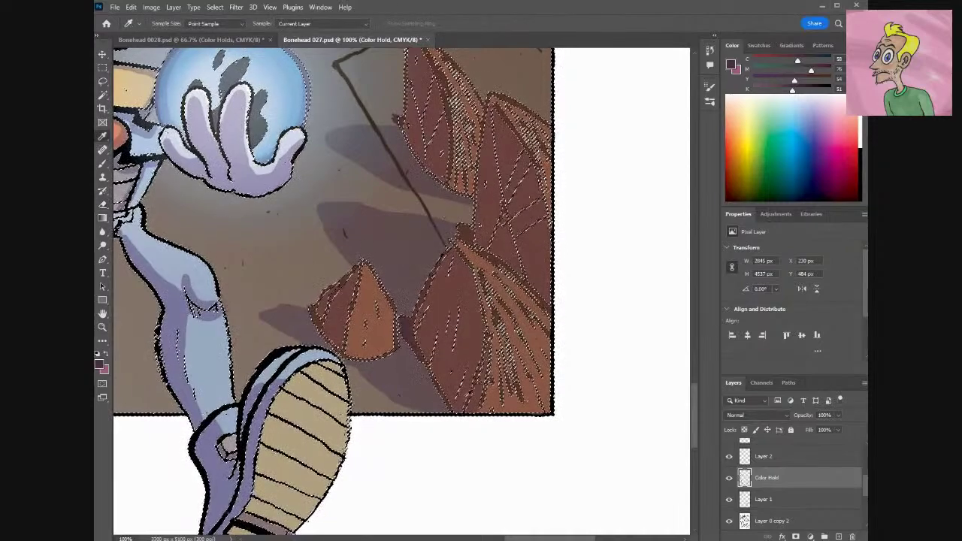
Paint the line art spot just above the large rock's tip dark purple and reduce the brush size to 15 px.
{"action": "key", "text": "b"}
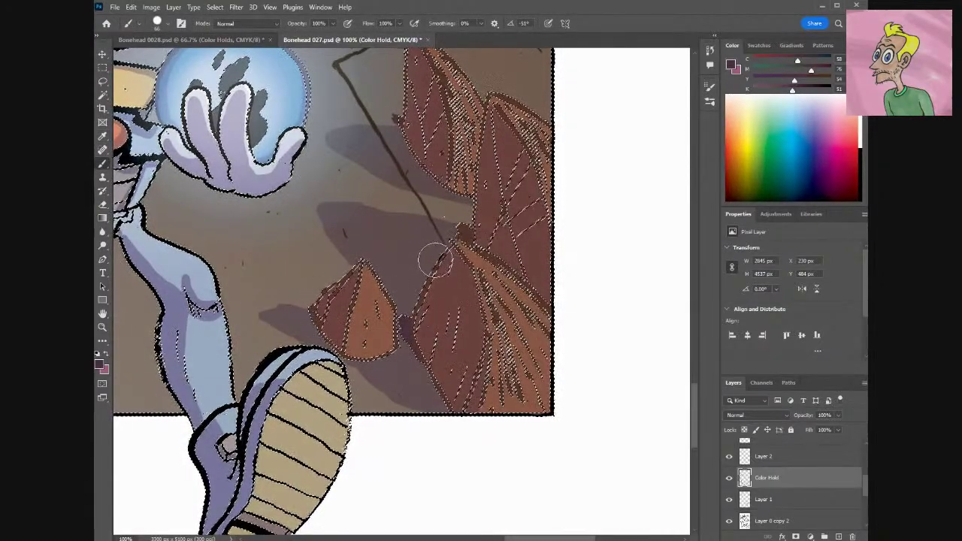
{"action": "key", "text": "ctrl+d"}
{"action": "key", "text": "ctrl+shift+d"}
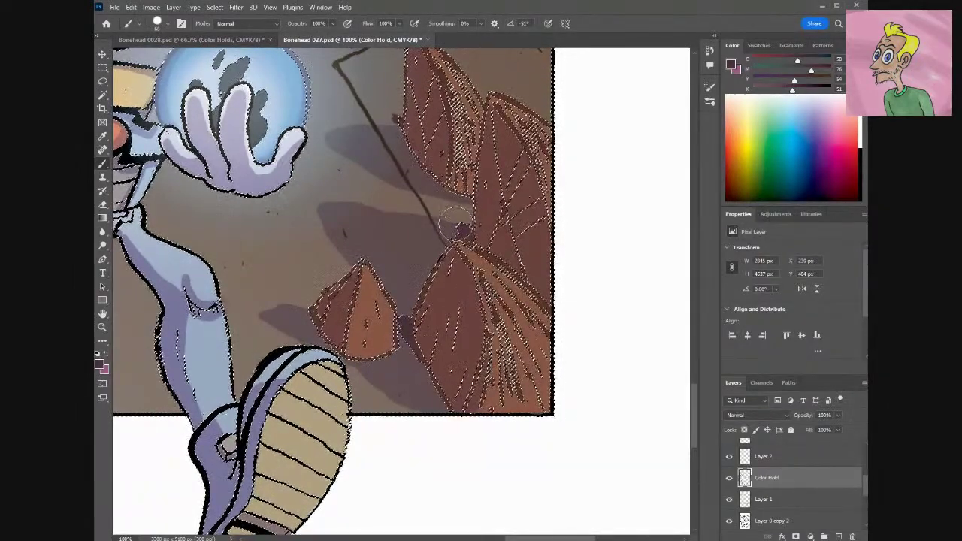
{"action": "left_click", "coordinate": [160, 23]}
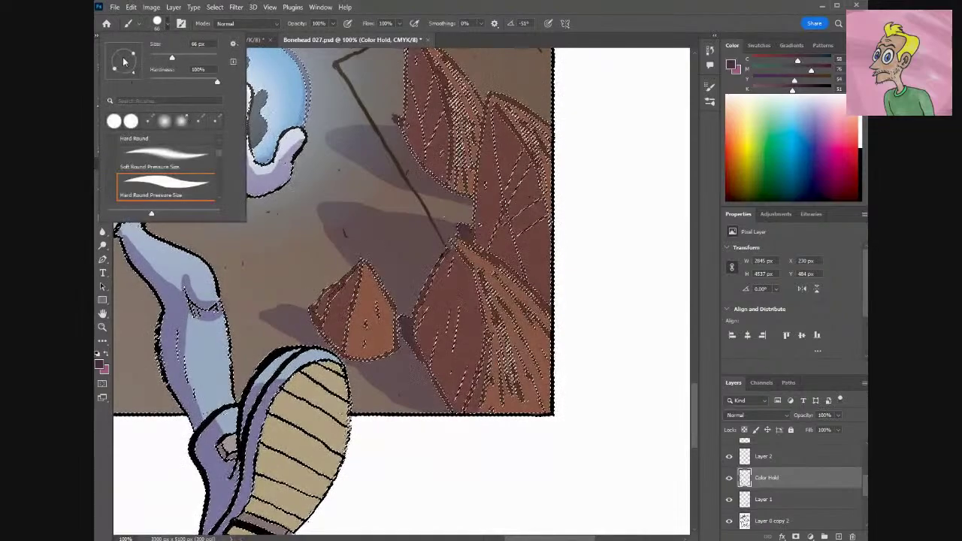
{"action": "left_click", "coordinate": [159, 58]}
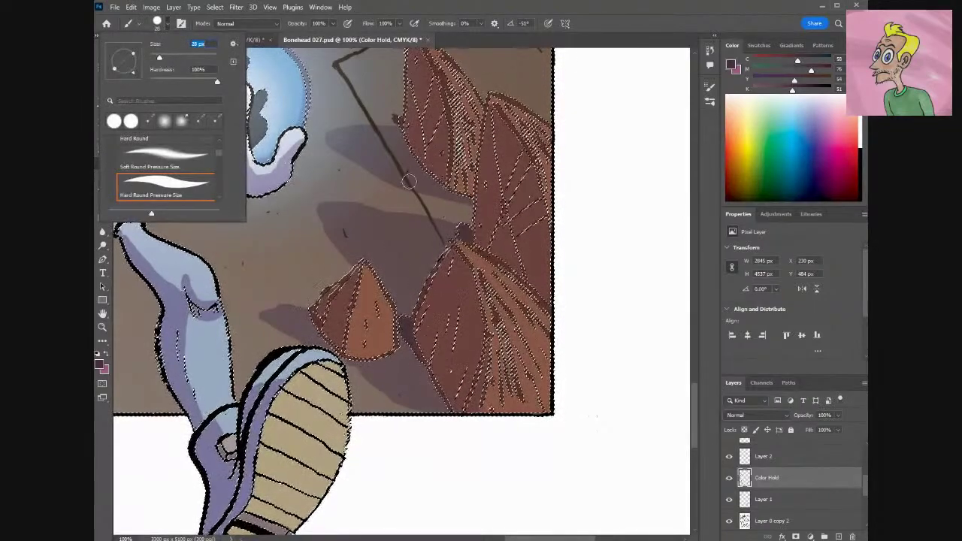
{"action": "left_click_drag", "start_coordinate": [159, 58], "coordinate": [155, 58]}
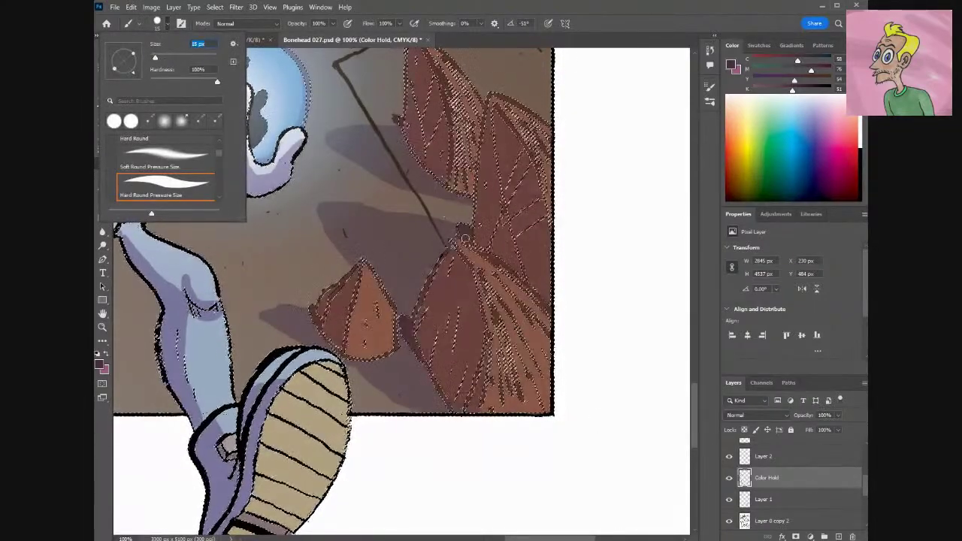
{"action": "key", "text": "Return"}
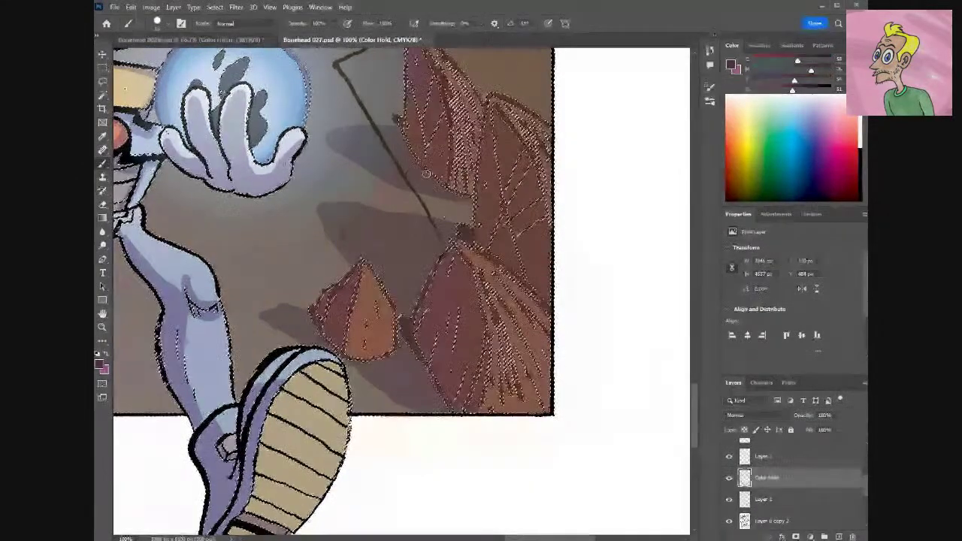
Sample the dark brown from the rock line art, touch up the outline around the large rock's tip, and undo the last stroke.
{"action": "key", "text": "i"}
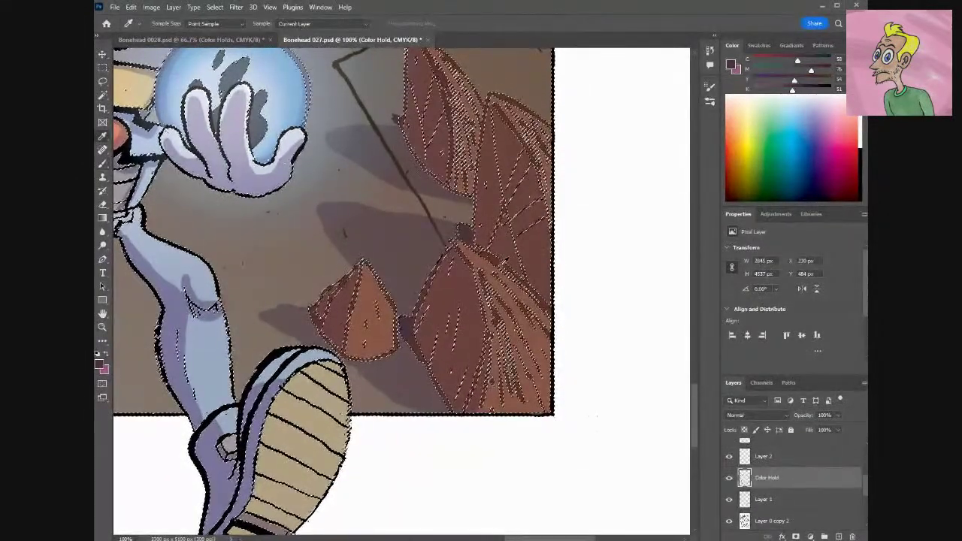
{"action": "left_click", "coordinate": [495, 258]}
{"action": "left_click", "coordinate": [463, 229]}
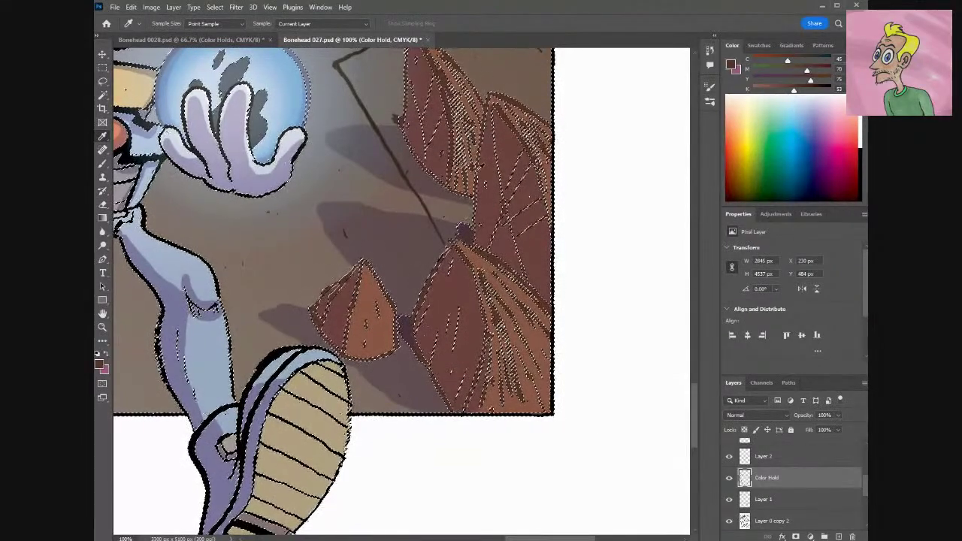
{"action": "key", "text": "b"}
{"action": "left_click", "coordinate": [438, 132], "text": "alt"}
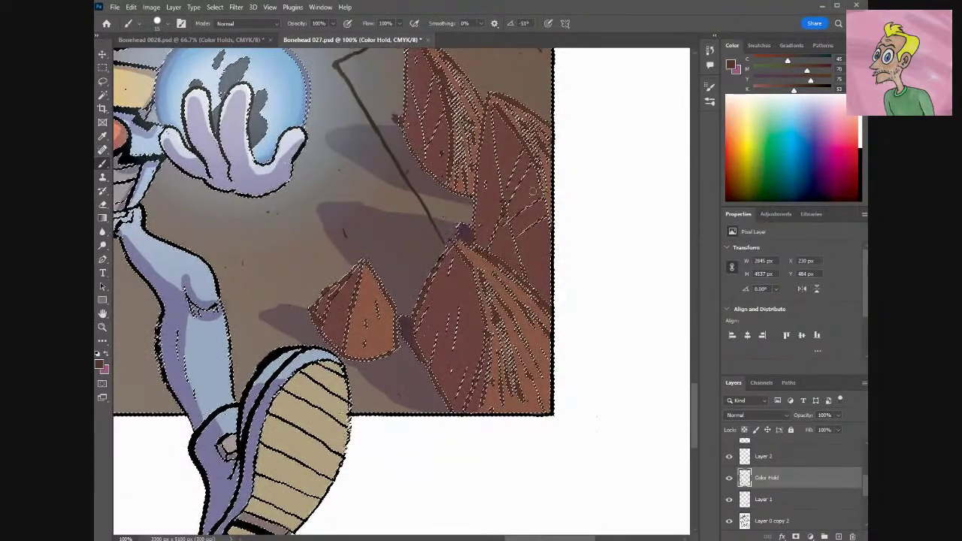
{"action": "key", "text": "ctrl+z"}
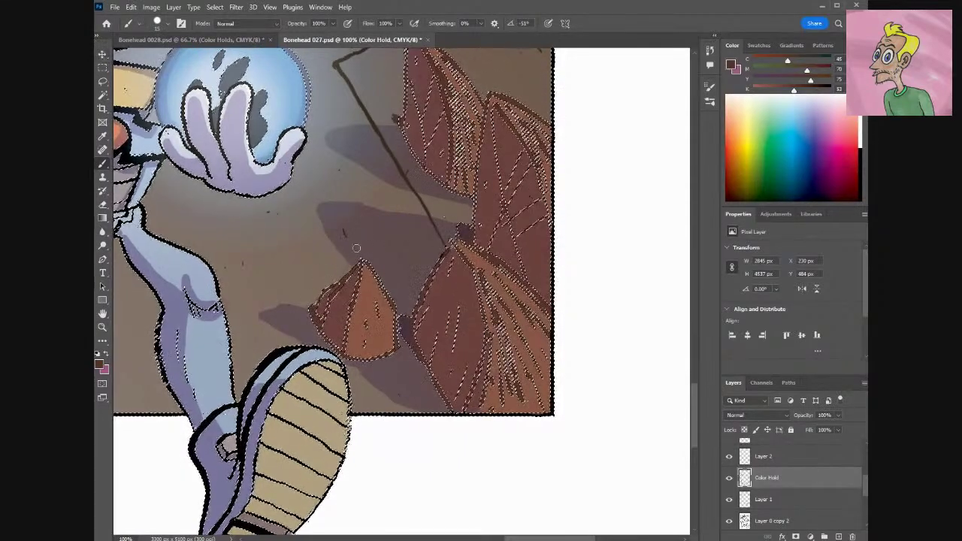
{"action": "left_click", "coordinate": [103, 203]}
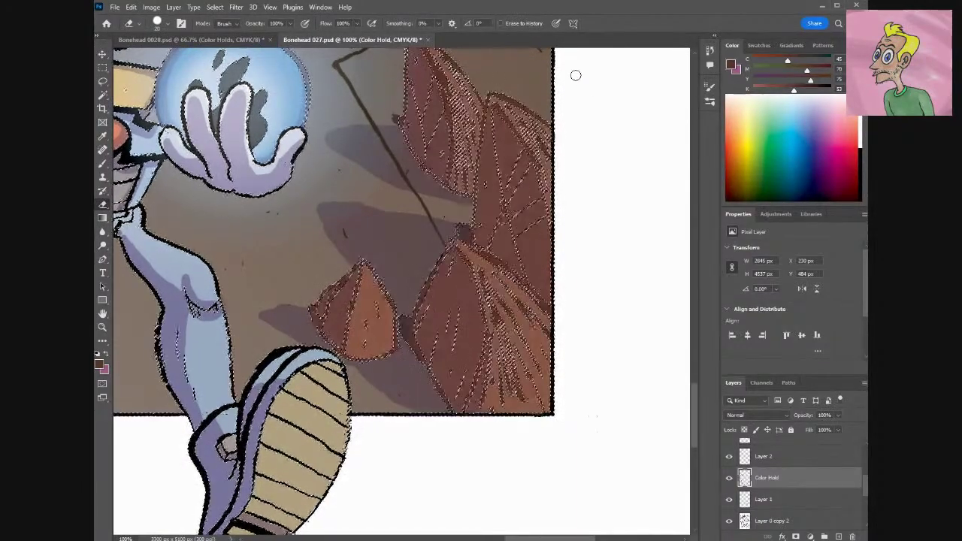
Select the Shadows layer and go to the tall rock's diagonal band beside the left panel border at 100% zoom.
{"action": "key", "text": "ctrl+minus"}
{"action": "key", "text": "ctrl+minus"}
{"action": "key", "text": "ctrl+minus"}
{"action": "key", "text": "ctrl+minus"}
{"action": "key", "text": "ctrl+minus"}
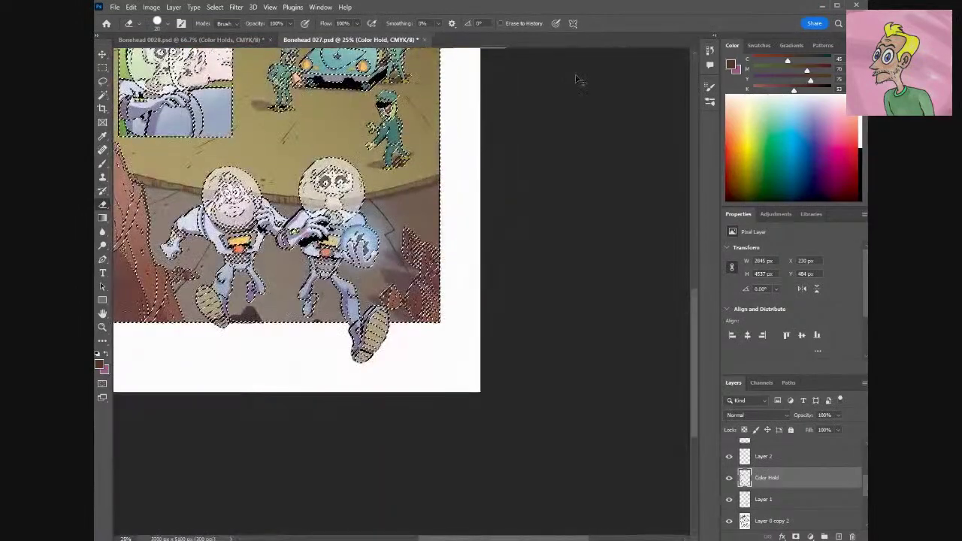
{"action": "key", "text": "ctrl+plus"}
{"action": "key", "text": "ctrl+plus"}
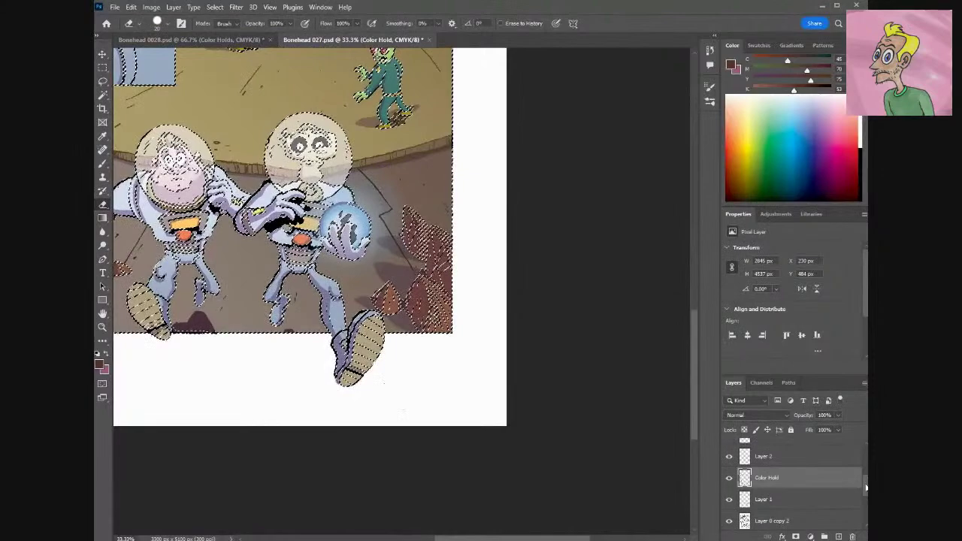
{"action": "scroll", "coordinate": [798, 490], "scroll_direction": "down", "scroll_amount": 3}
{"action": "left_click", "coordinate": [798, 490]}
{"action": "scroll", "coordinate": [371, 521], "scroll_direction": "left", "scroll_amount": 5}
{"action": "scroll", "coordinate": [371, 522], "scroll_direction": "right", "scroll_amount": 3}
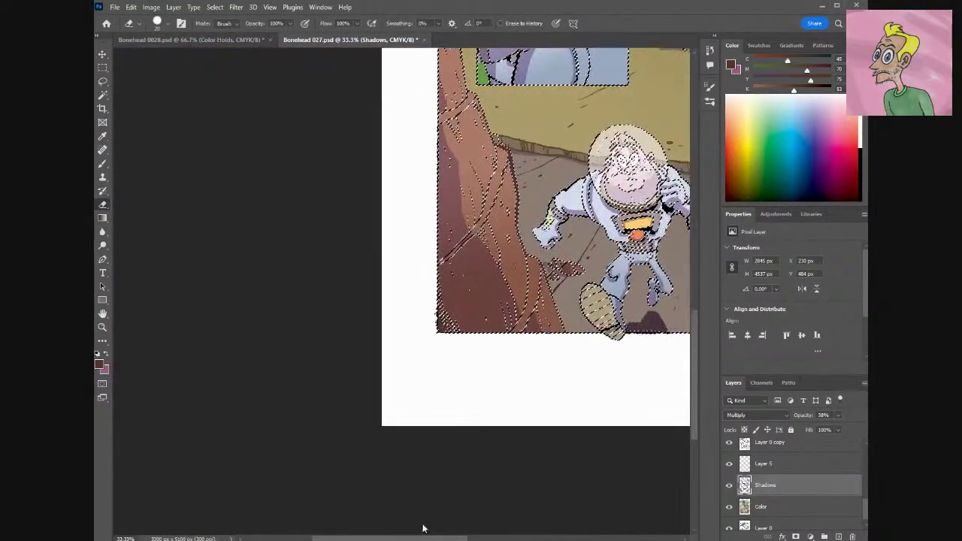
{"action": "scroll", "coordinate": [692, 376], "scroll_direction": "up", "scroll_amount": 2}
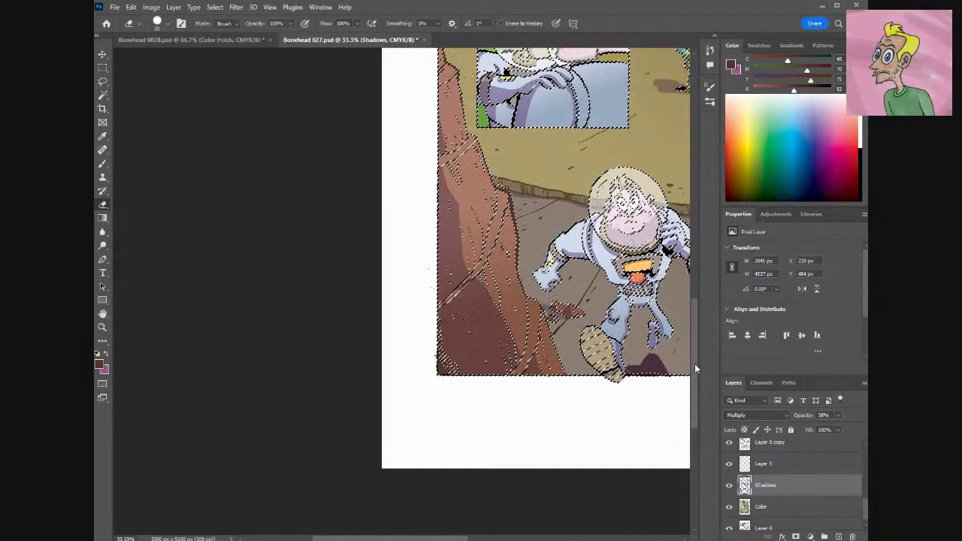
{"action": "key", "text": "ctrl+plus"}
{"action": "key", "text": "ctrl+plus"}
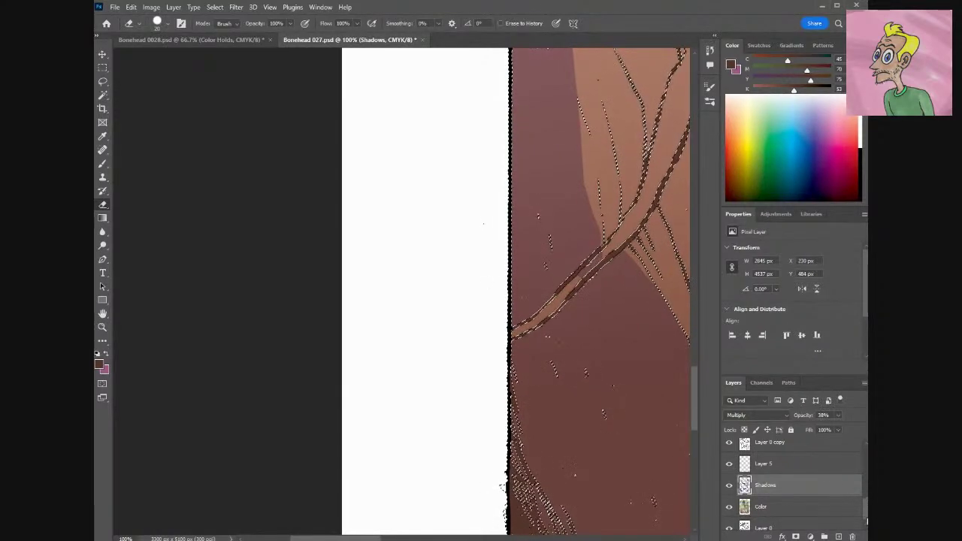
{"action": "scroll", "coordinate": [866, 499], "scroll_direction": "up", "scroll_amount": 3}
{"action": "scroll", "coordinate": [866, 499], "scroll_direction": "down", "scroll_amount": 1}
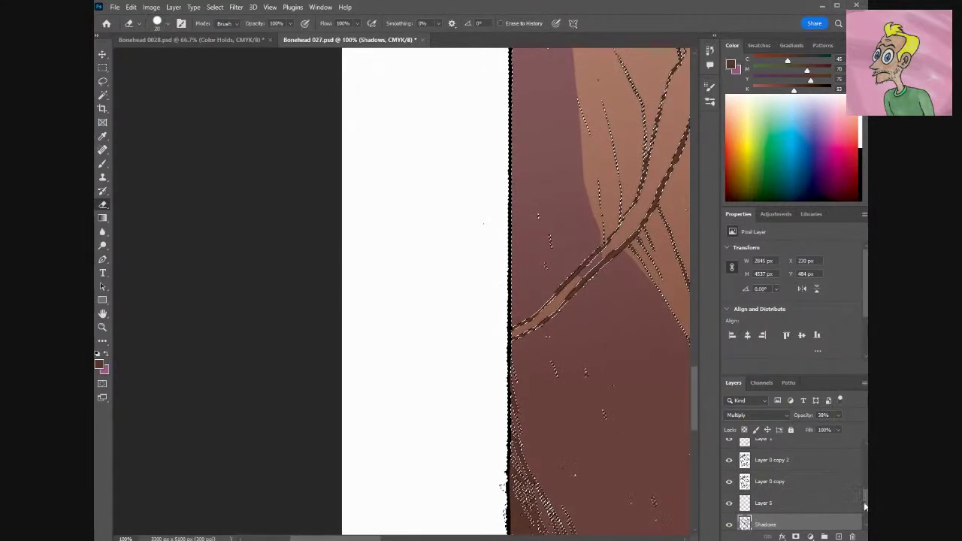
Select the Color layer and sample the tall rock's light brown base color for the brush.
{"action": "scroll", "coordinate": [790, 517], "scroll_direction": "down", "scroll_amount": 3}
{"action": "left_click", "coordinate": [786, 499]}
{"action": "key", "text": "i"}
{"action": "left_click", "coordinate": [633, 220]}
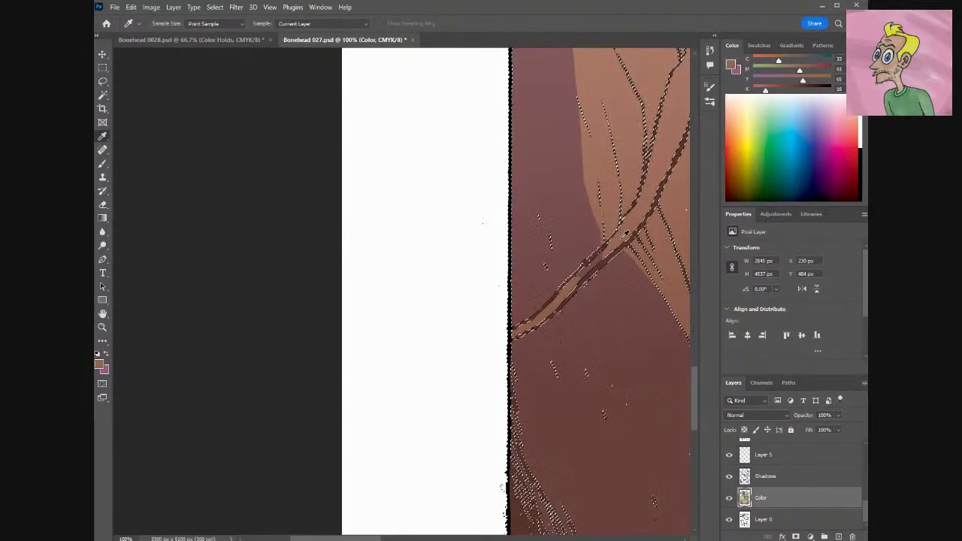
{"action": "key", "text": "b"}
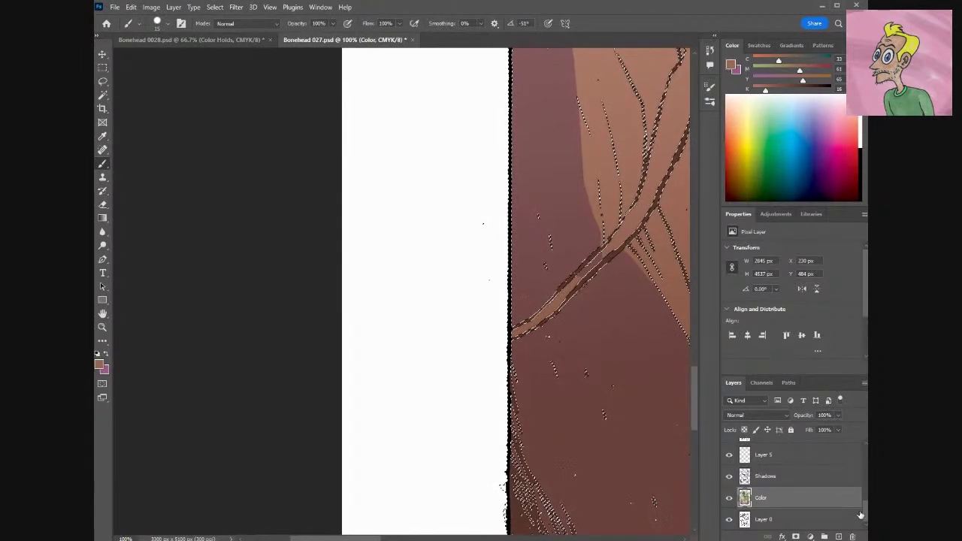
Hide and reshow the Shadows layer to compare the tall rock's shading, and make it the active layer.
{"action": "scroll", "coordinate": [866, 512], "scroll_direction": "up", "scroll_amount": 3}
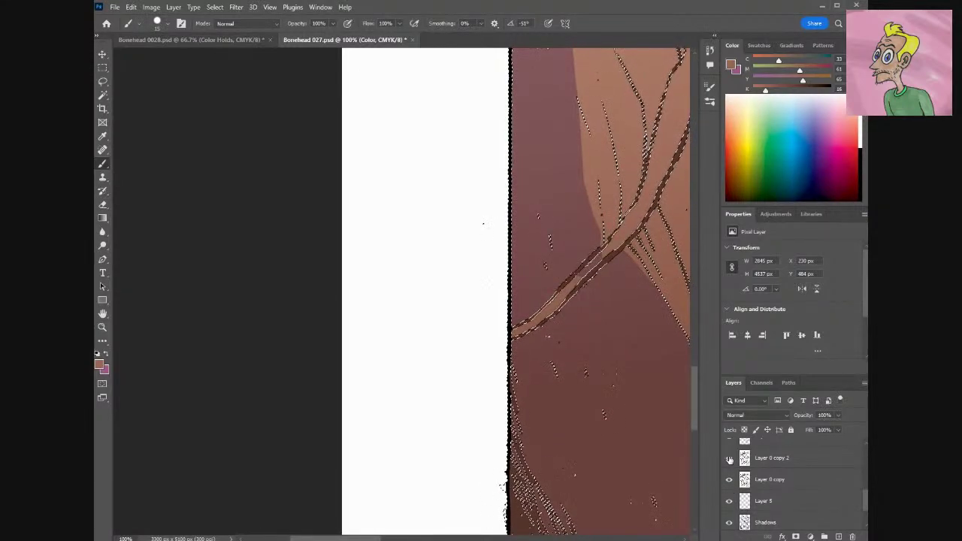
{"action": "left_click", "coordinate": [728, 524]}
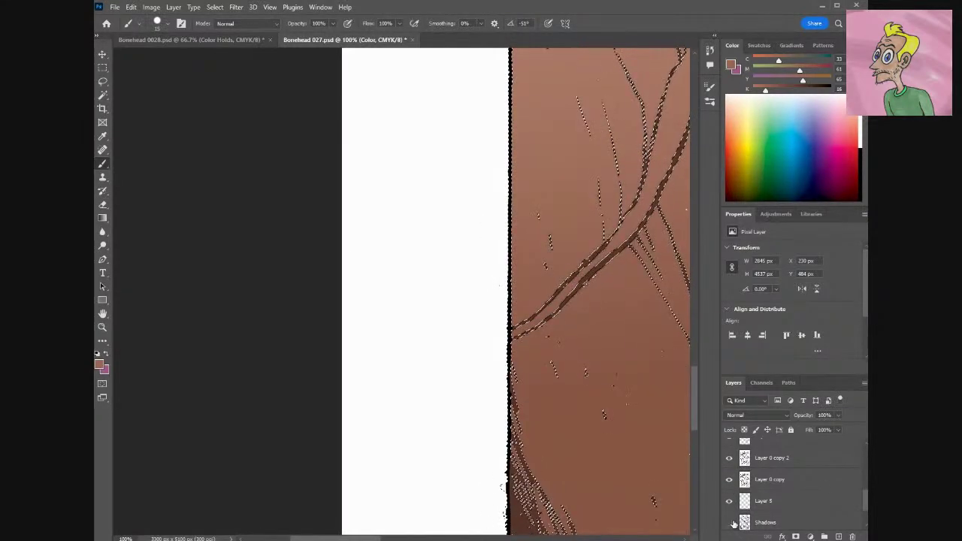
{"action": "left_click", "coordinate": [730, 524]}
{"action": "left_click", "coordinate": [753, 523]}
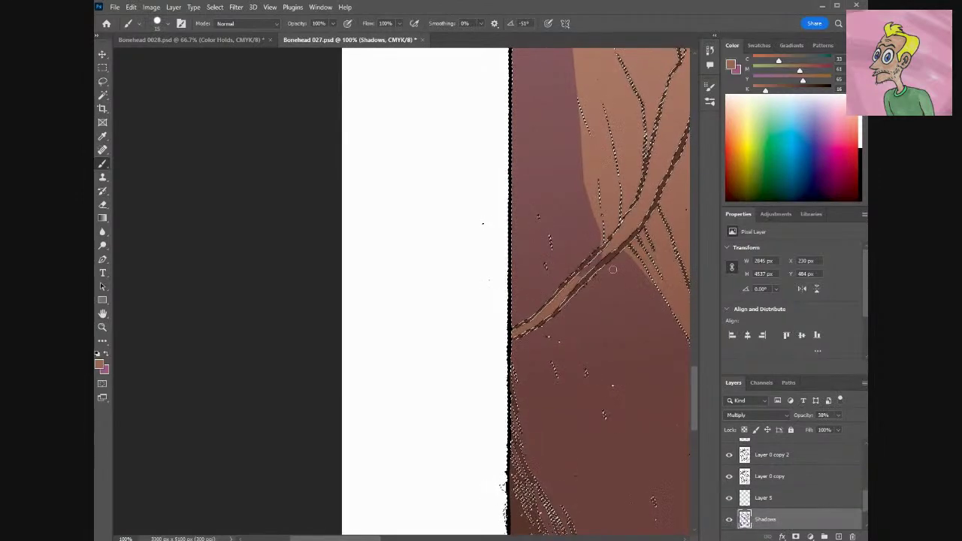
Merge the Shadows layer down into the Color layer and clear the line art selection.
{"action": "key", "text": "e"}
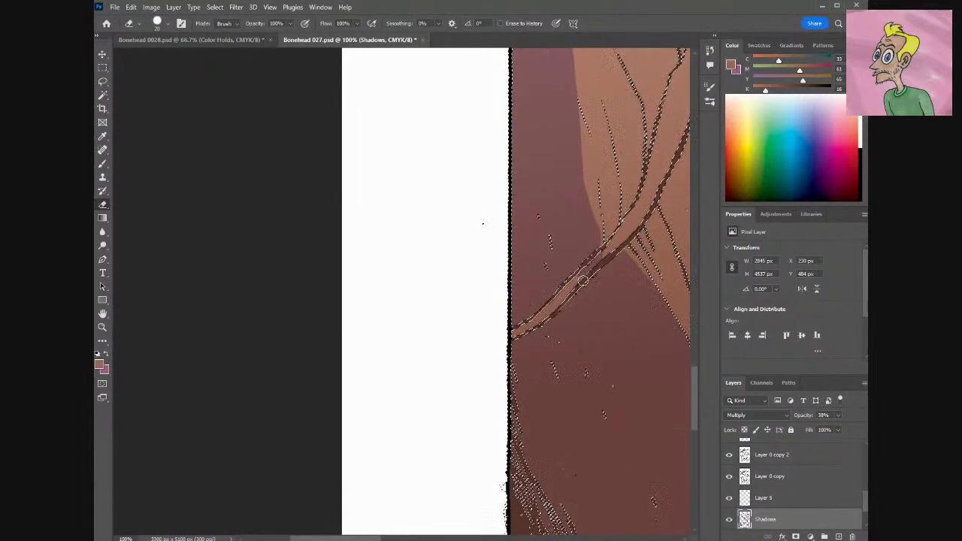
{"action": "key", "text": "ctrl+e"}
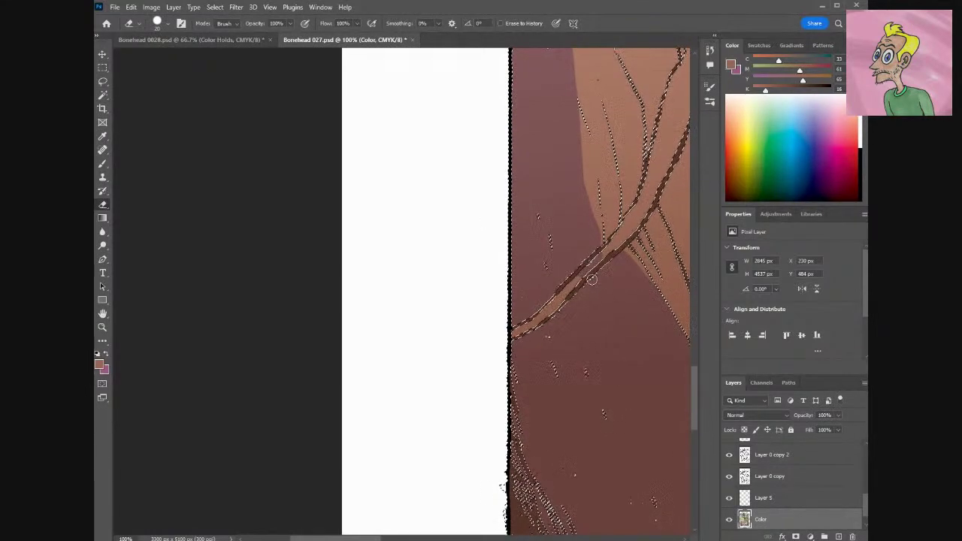
{"action": "key", "text": "ctrl+d"}
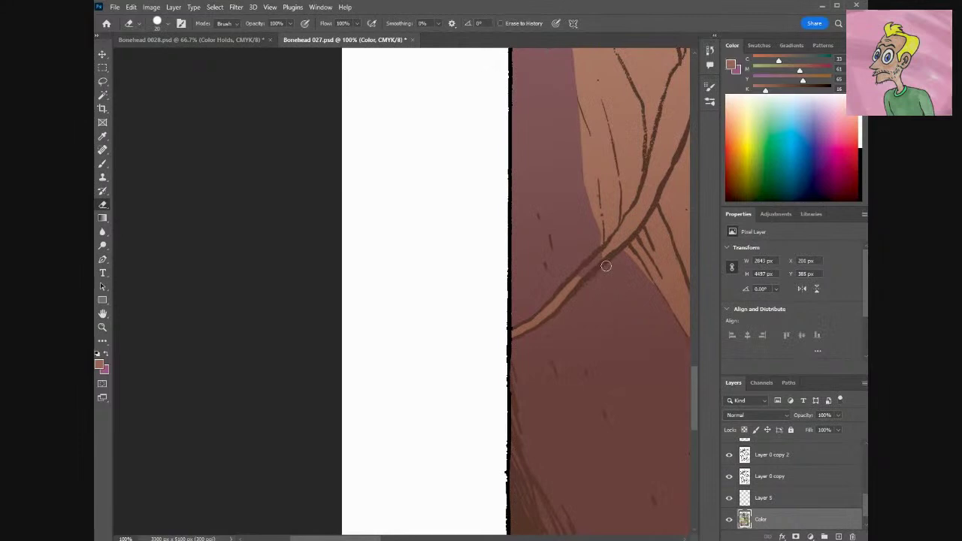
Try erasing along the tall rock's diagonal band on the Color layer, and undo the stroke.
{"action": "left_click_drag", "start_coordinate": [602, 257], "coordinate": [590, 267]}
{"action": "key", "text": "ctrl+z"}
Select Layer 5, toggle its visibility to see what it holds, and look through the rest of the layer stack.
{"action": "left_click", "coordinate": [761, 500]}
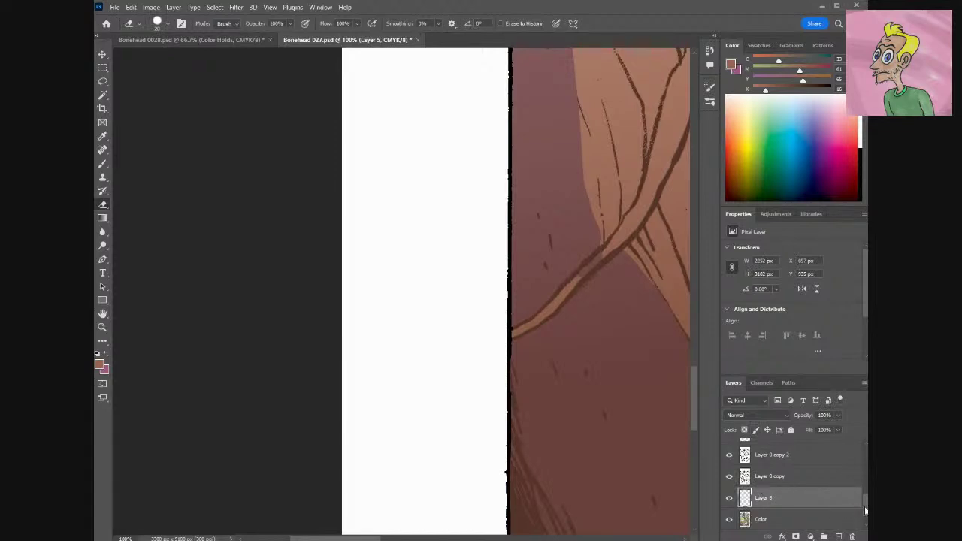
{"action": "scroll", "coordinate": [866, 511], "scroll_direction": "up", "scroll_amount": 5}
{"action": "scroll", "coordinate": [789, 481], "scroll_direction": "down", "scroll_amount": 3}
{"action": "mouse_move", "coordinate": [865, 496]}
{"action": "left_mouse_down"}
{"action": "mouse_move", "coordinate": [860, 465]}
{"action": "mouse_move", "coordinate": [863, 524]}
{"action": "mouse_move", "coordinate": [861, 509]}
{"action": "left_mouse_up"}
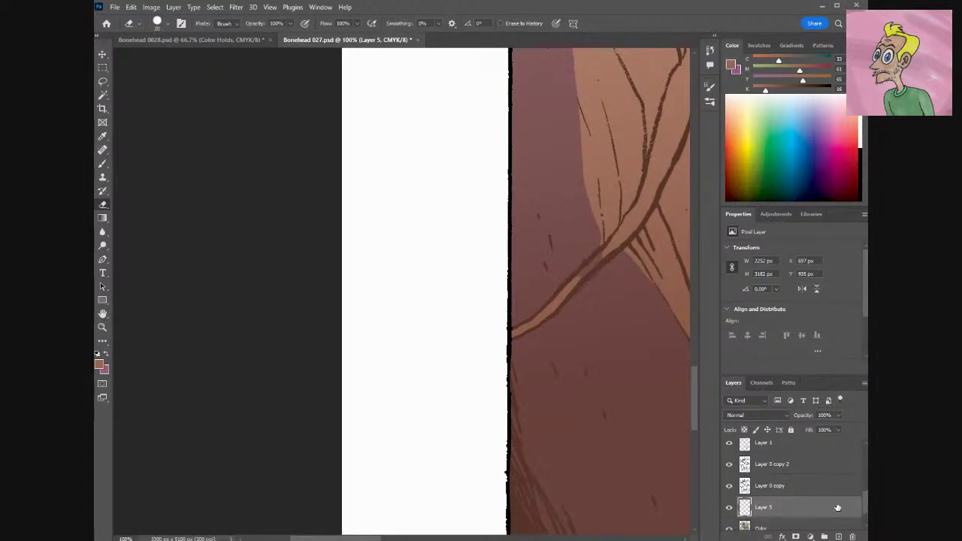
{"action": "left_click", "coordinate": [730, 508]}
{"action": "left_click", "coordinate": [730, 508]}
{"action": "scroll", "coordinate": [866, 508], "scroll_direction": "up", "scroll_amount": 10}
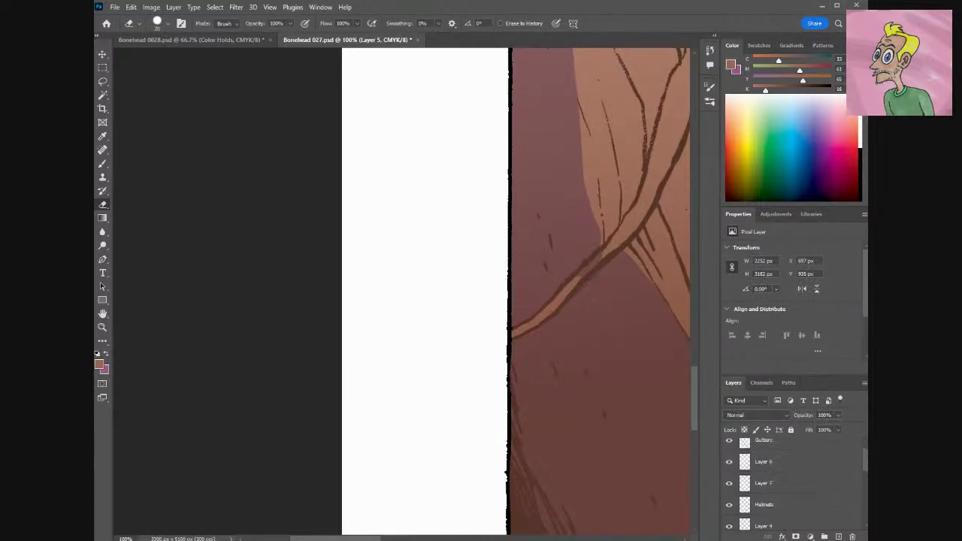
Hide Layer 5 and compare the tall rock's diagonal band shading across the page and up close.
{"action": "scroll", "coordinate": [866, 511], "scroll_direction": "down", "scroll_amount": 10}
{"action": "scroll", "coordinate": [866, 516], "scroll_direction": "down", "scroll_amount": 1}
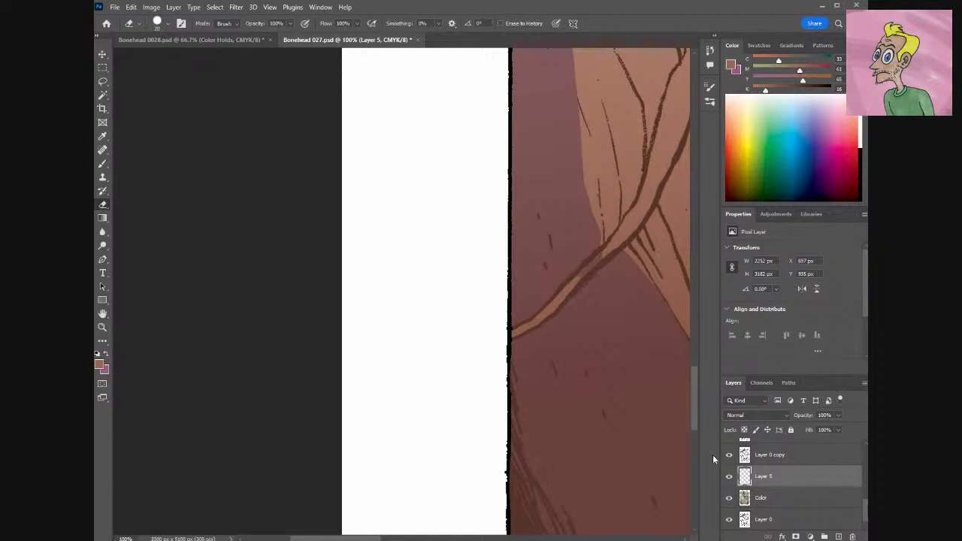
{"action": "left_click", "coordinate": [730, 478]}
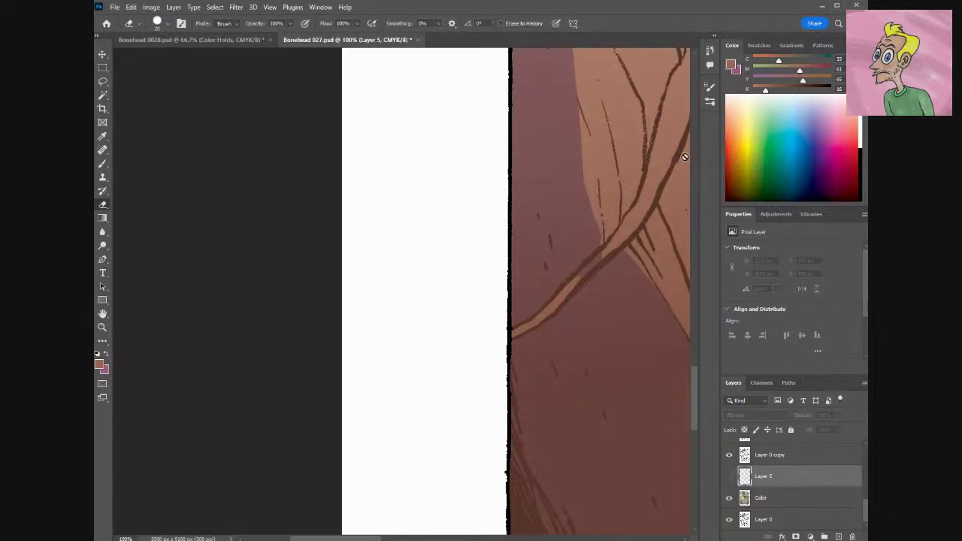
{"action": "key", "text": "ctrl+minus"}
{"action": "key", "text": "ctrl+minus"}
{"action": "key", "text": "ctrl+minus"}
{"action": "key", "text": "ctrl+minus"}
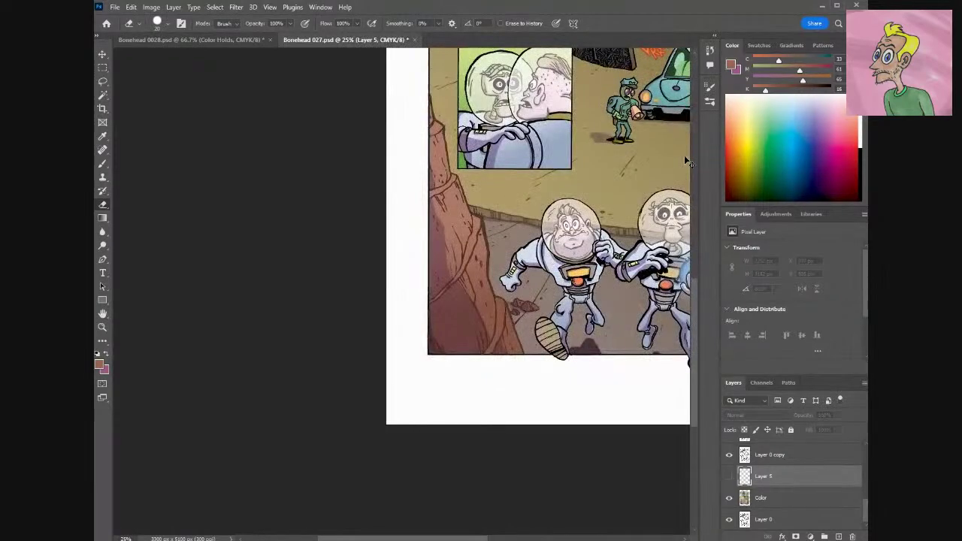
{"action": "key", "text": "ctrl+plus"}
{"action": "key", "text": "ctrl+plus"}
{"action": "key", "text": "ctrl+plus"}
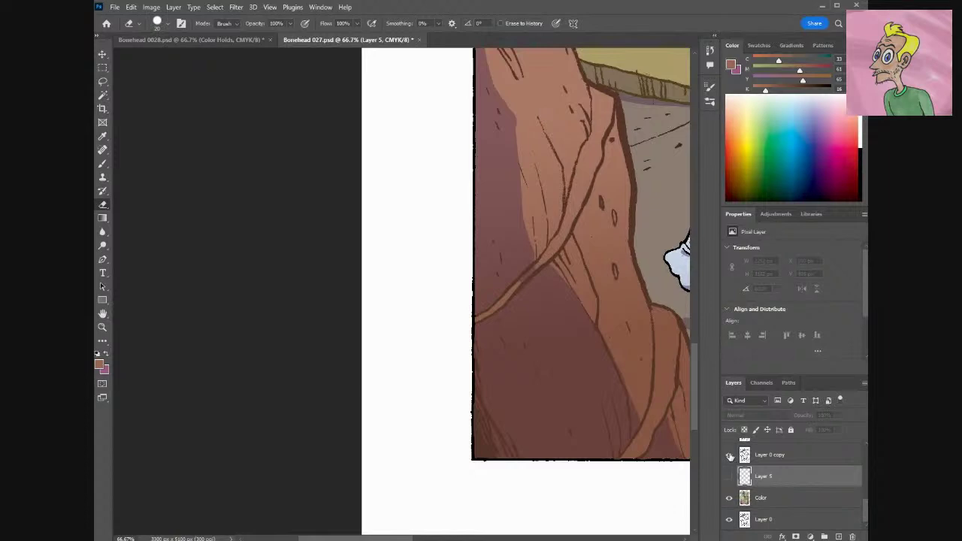
Toggle the visibility of the layers from Layer 0 copy 2 up to Gutters to find what affects the tall rock's band.
{"action": "scroll", "coordinate": [842, 495], "scroll_direction": "up", "scroll_amount": 3}
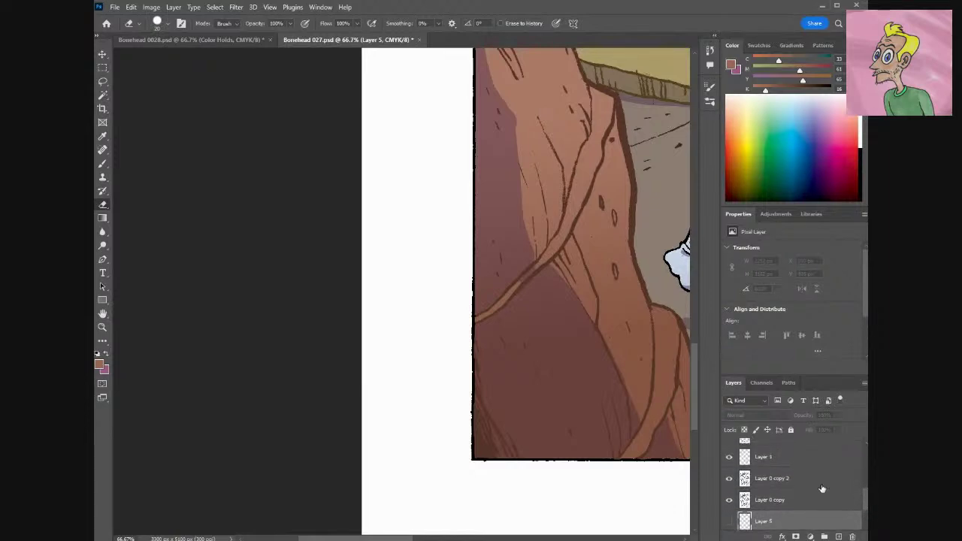
{"action": "left_click", "coordinate": [730, 481]}
{"action": "scroll", "coordinate": [740, 498], "scroll_direction": "up", "scroll_amount": 2}
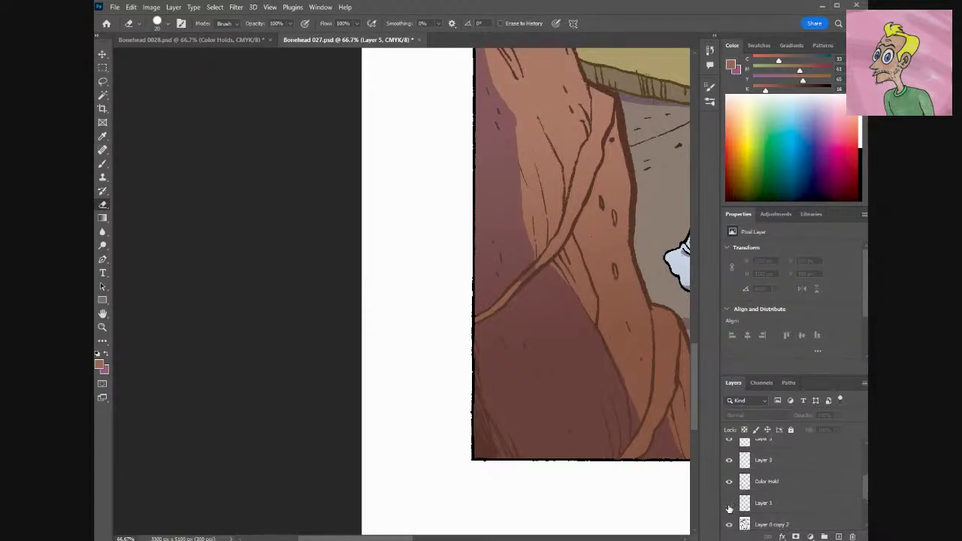
{"action": "scroll", "coordinate": [852, 494], "scroll_direction": "down", "scroll_amount": 5}
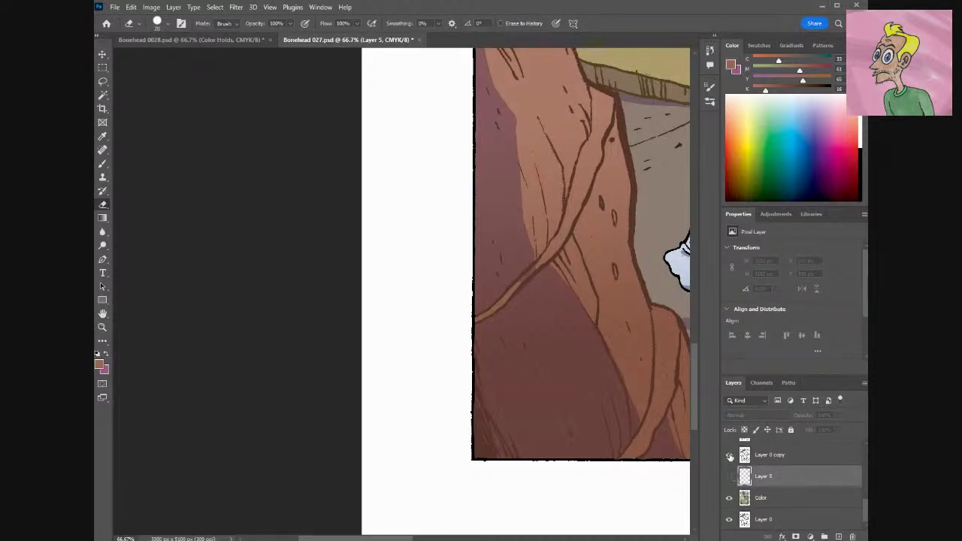
{"action": "scroll", "coordinate": [864, 496], "scroll_direction": "up", "scroll_amount": 3}
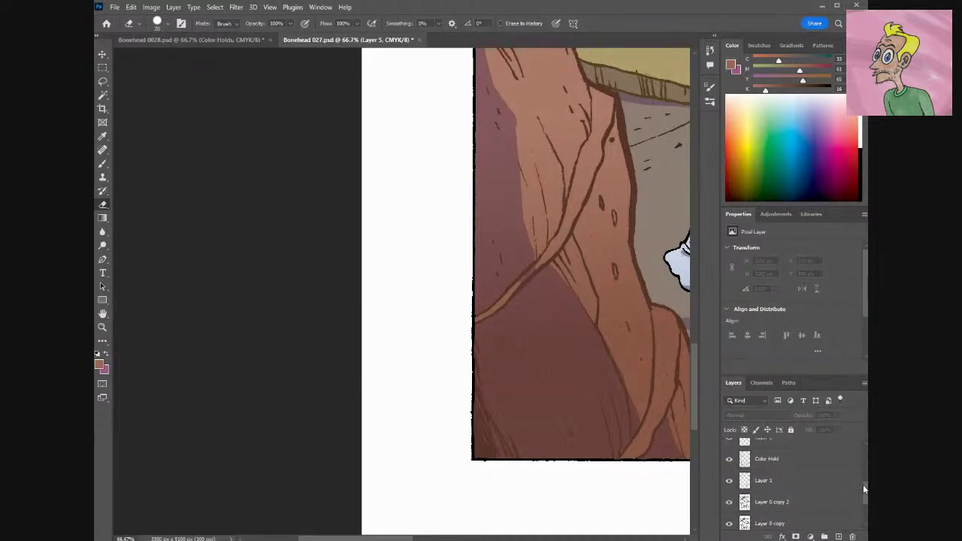
{"action": "left_click", "coordinate": [729, 502]}
{"action": "left_click", "coordinate": [730, 461]}
{"action": "left_click", "coordinate": [730, 461]}
{"action": "scroll", "coordinate": [861, 497], "scroll_direction": "up", "scroll_amount": 2}
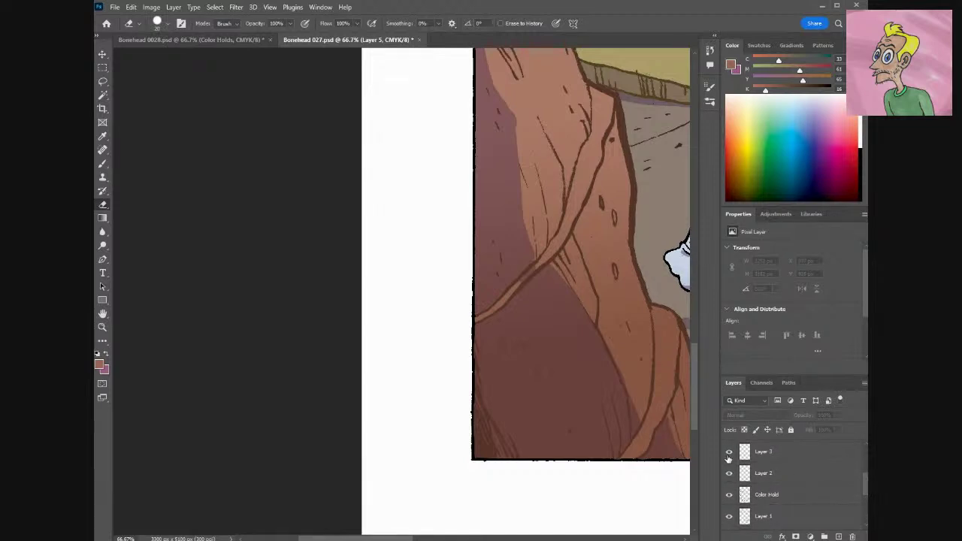
{"action": "left_click_drag", "start_coordinate": [862, 488], "coordinate": [864, 475]}
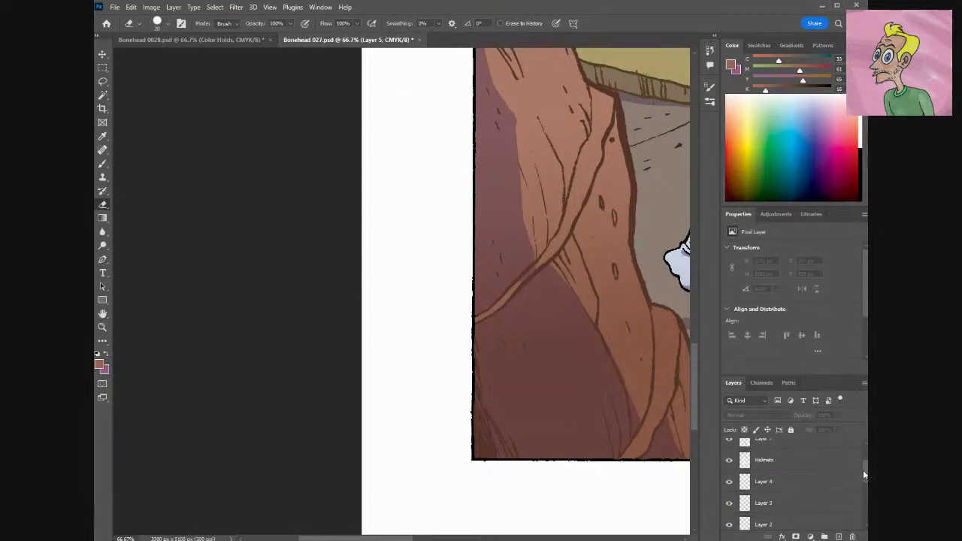
{"action": "left_click_drag", "start_coordinate": [729, 496], "coordinate": [730, 470]}
{"action": "left_click_drag", "start_coordinate": [866, 479], "coordinate": [864, 465]}
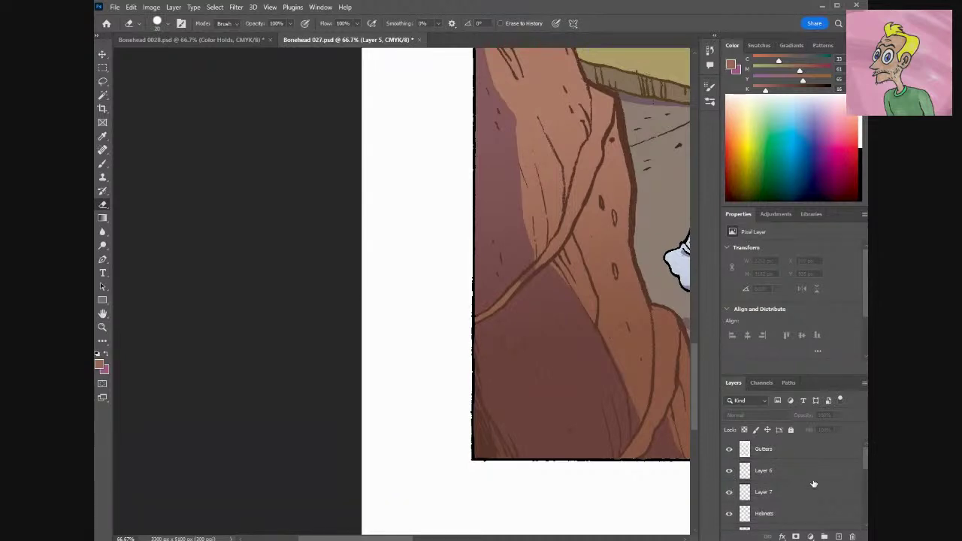
{"action": "left_click", "coordinate": [728, 449]}
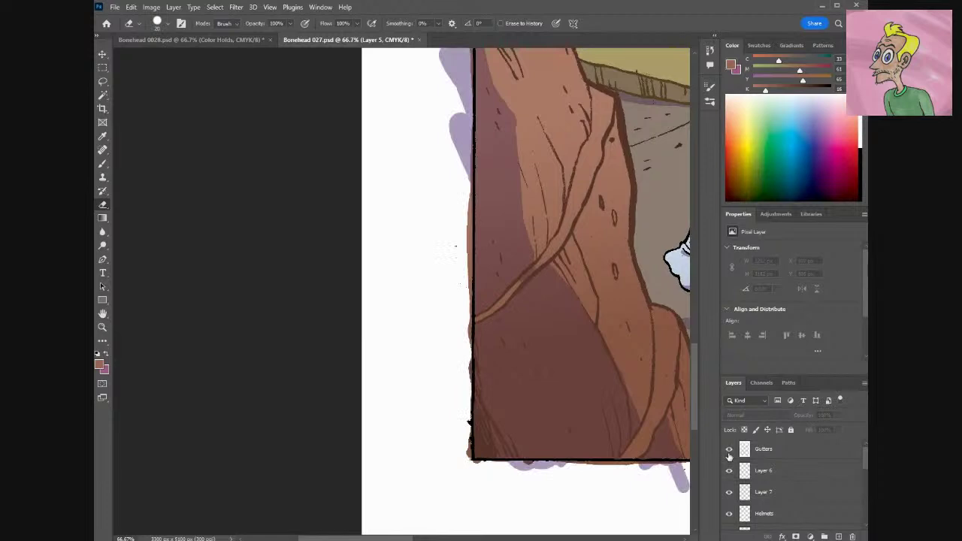
{"action": "left_click", "coordinate": [728, 454]}
Toggle the Color layer, Layer 5 and Layer 0 copy on and off to check which holds the tall rock's shading.
{"action": "scroll", "coordinate": [794, 481], "scroll_direction": "down", "scroll_amount": 5}
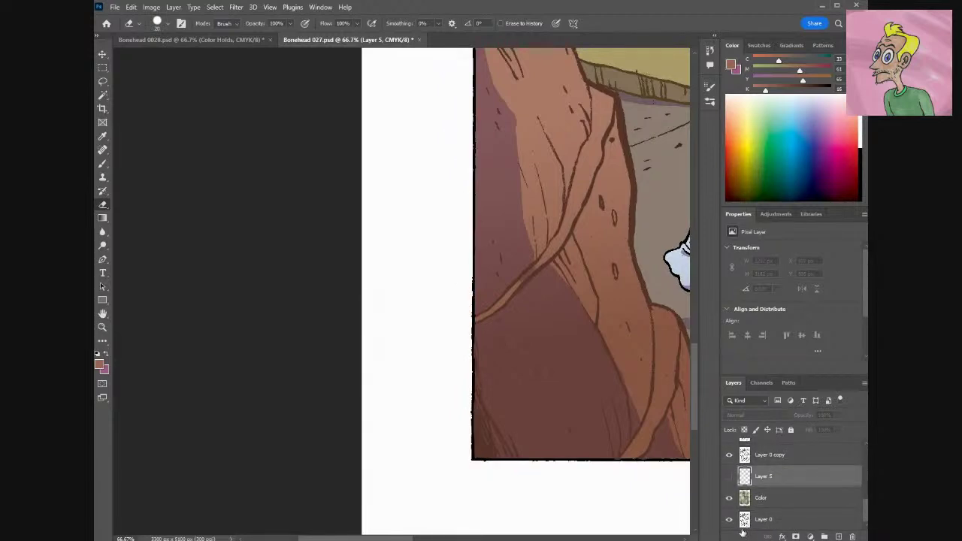
{"action": "left_click", "coordinate": [728, 499]}
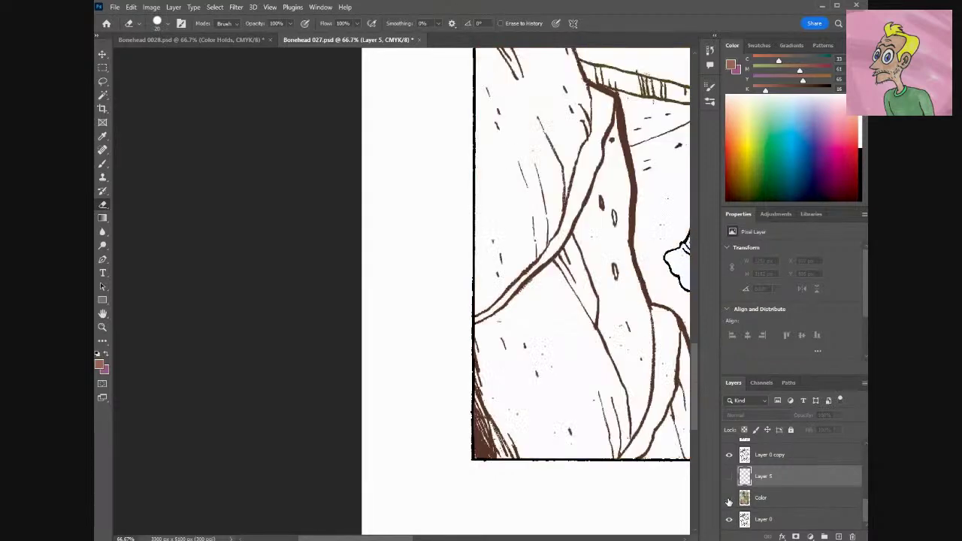
{"action": "left_click", "coordinate": [729, 499]}
{"action": "left_click", "coordinate": [729, 500]}
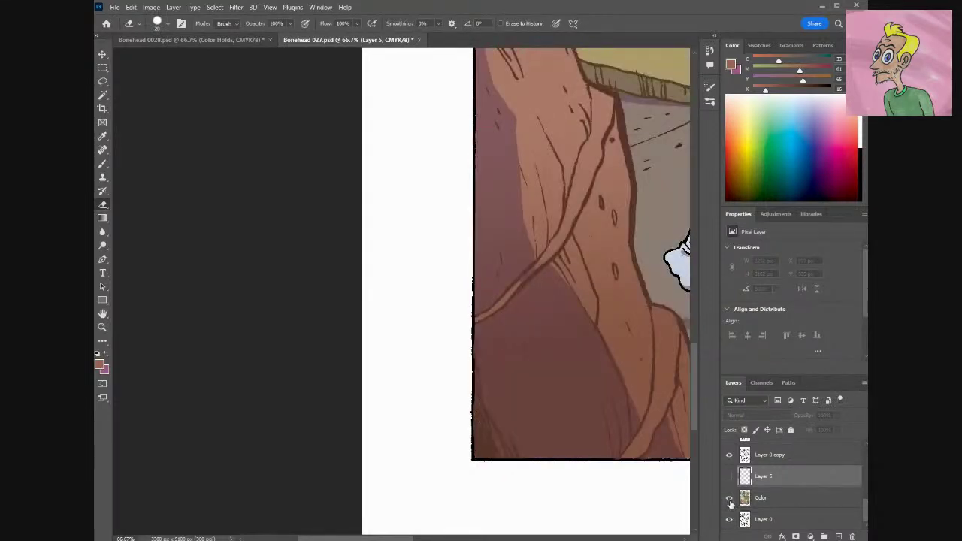
{"action": "left_click", "coordinate": [729, 500]}
{"action": "left_click", "coordinate": [729, 499]}
{"action": "left_click", "coordinate": [729, 499]}
{"action": "left_click", "coordinate": [729, 477]}
{"action": "left_click", "coordinate": [729, 455]}
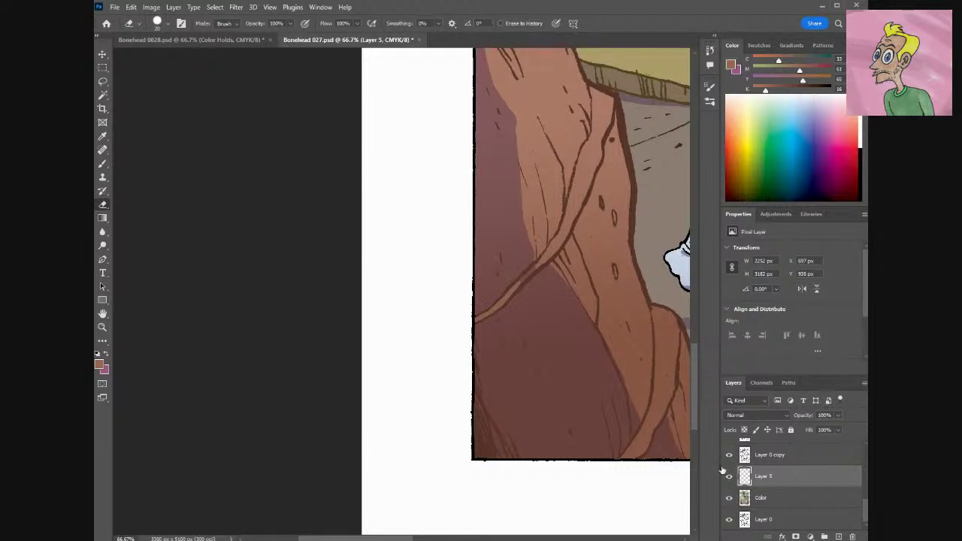
{"action": "left_click", "coordinate": [726, 476]}
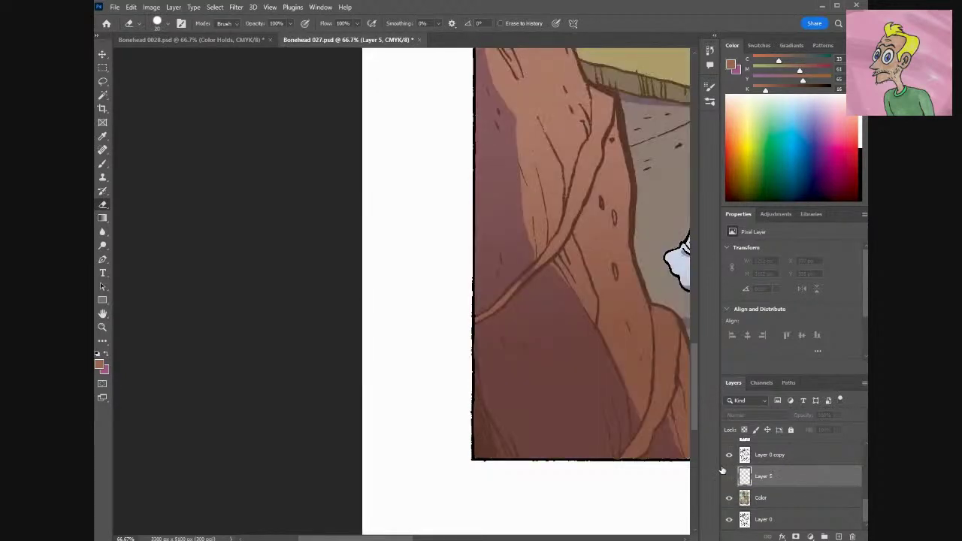
{"action": "left_click", "coordinate": [728, 456]}
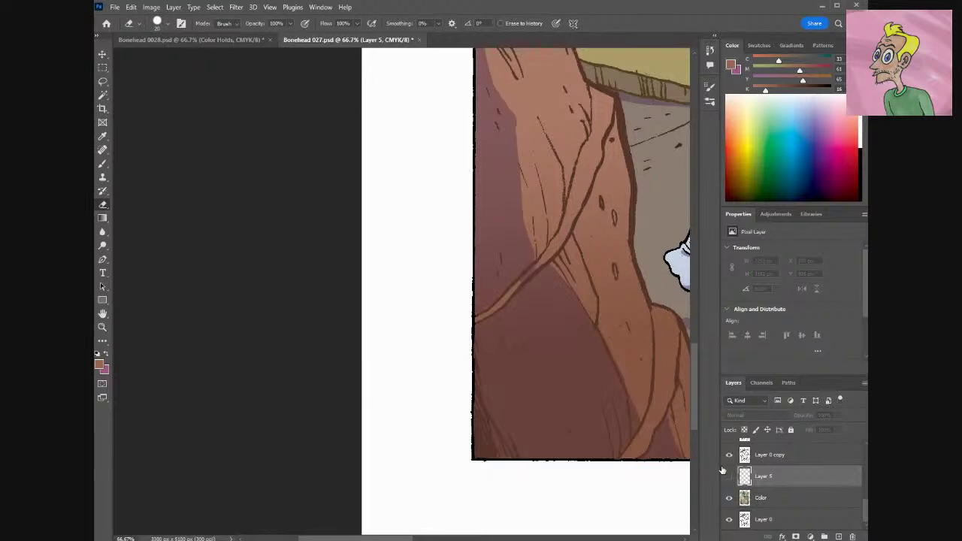
{"action": "left_click", "coordinate": [722, 472]}
Undo the merge of the Shadows layer into the Color layer, and make the Shadows layer visible.
{"action": "key", "text": "ctrl+z"}
{"action": "key", "text": "ctrl+z"}
{"action": "key", "text": "ctrl+z"}
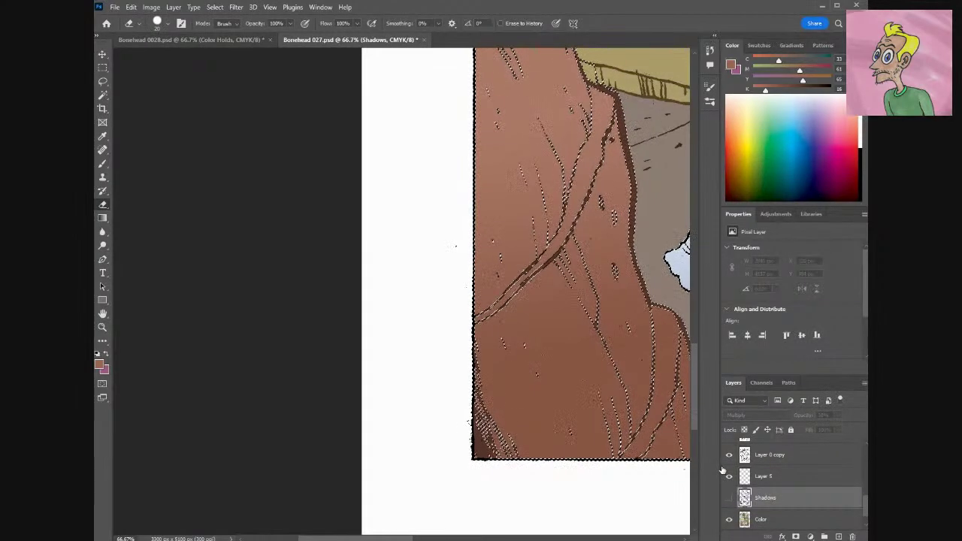
{"action": "left_click", "coordinate": [729, 499]}
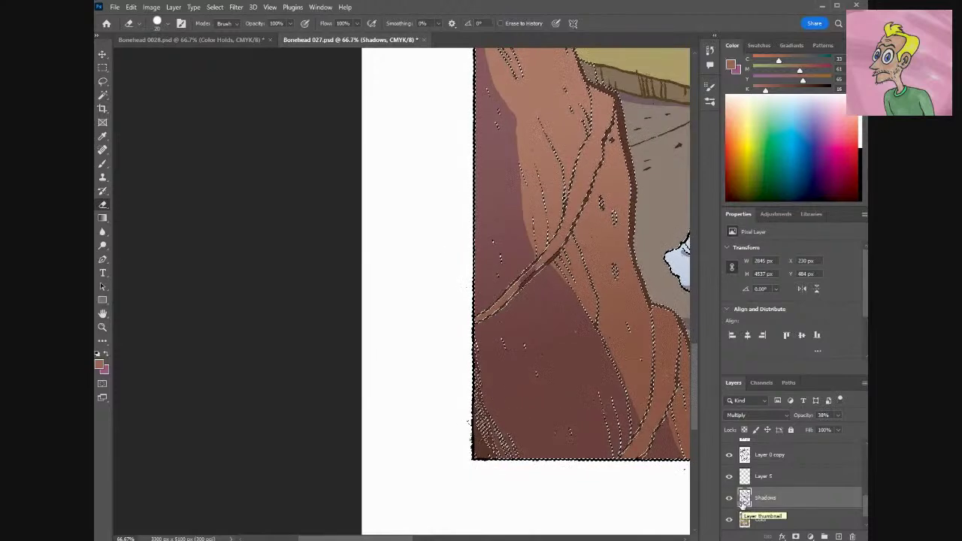
Clear the line art selection and erase the shading along the tall rock's diagonal band on the Shadows layer.
{"action": "key", "text": "ctrl+1"}
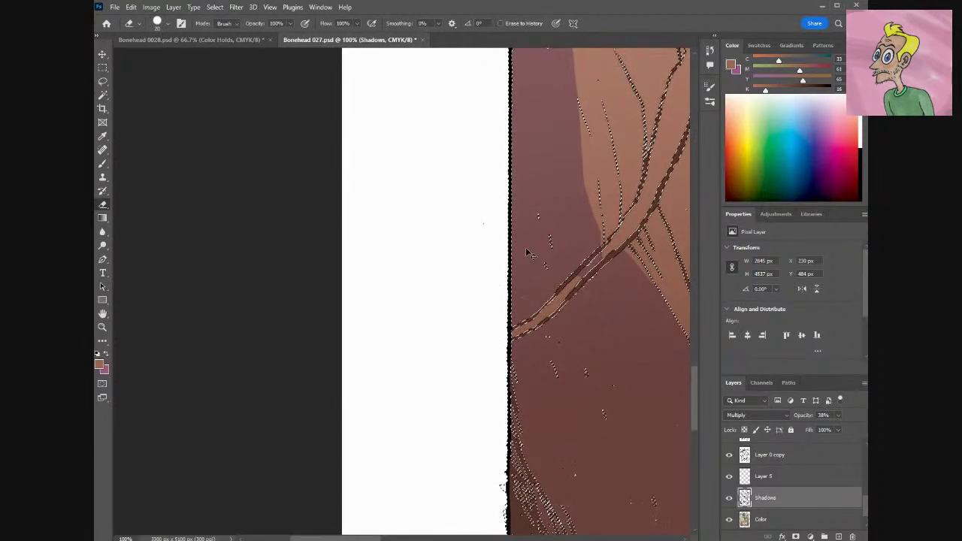
{"action": "key", "text": "ctrl+d"}
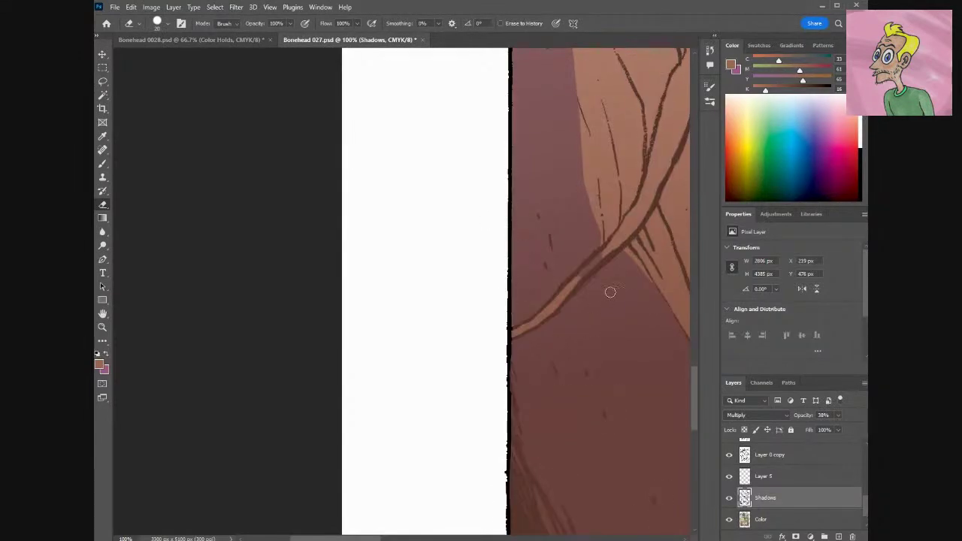
{"action": "mouse_move", "coordinate": [563, 278]}
{"action": "left_mouse_down"}
{"action": "mouse_move", "coordinate": [602, 254]}
{"action": "mouse_move", "coordinate": [564, 292]}
{"action": "left_mouse_up"}
{"action": "left_click_drag", "start_coordinate": [524, 324], "coordinate": [524, 336]}
Examine the whole of page 027 at reduced size to judge the recolored rocks and their shading.
{"action": "key", "text": "ctrl+minus"}
{"action": "key", "text": "ctrl+minus"}
{"action": "key", "text": "ctrl+minus"}
{"action": "key", "text": "ctrl+minus"}
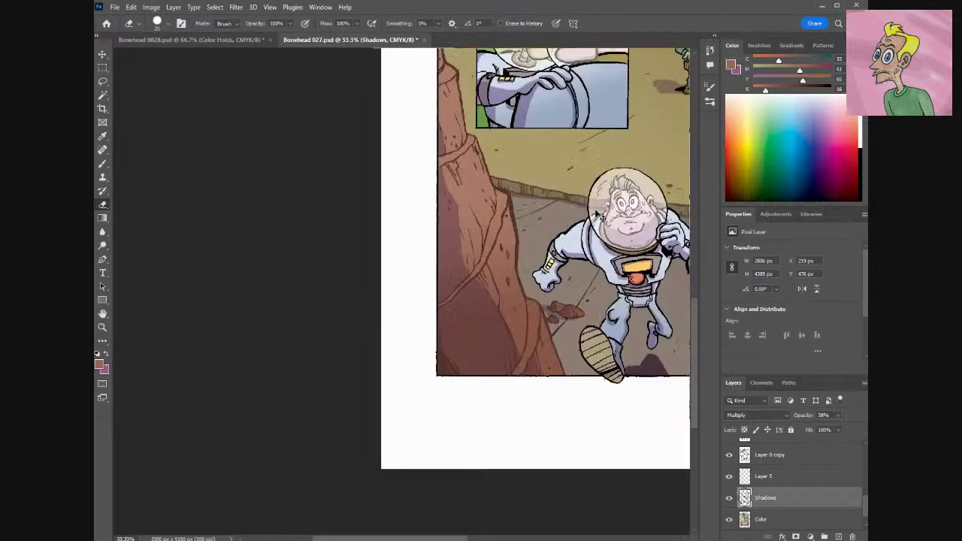
{"action": "key", "text": "ctrl+minus"}
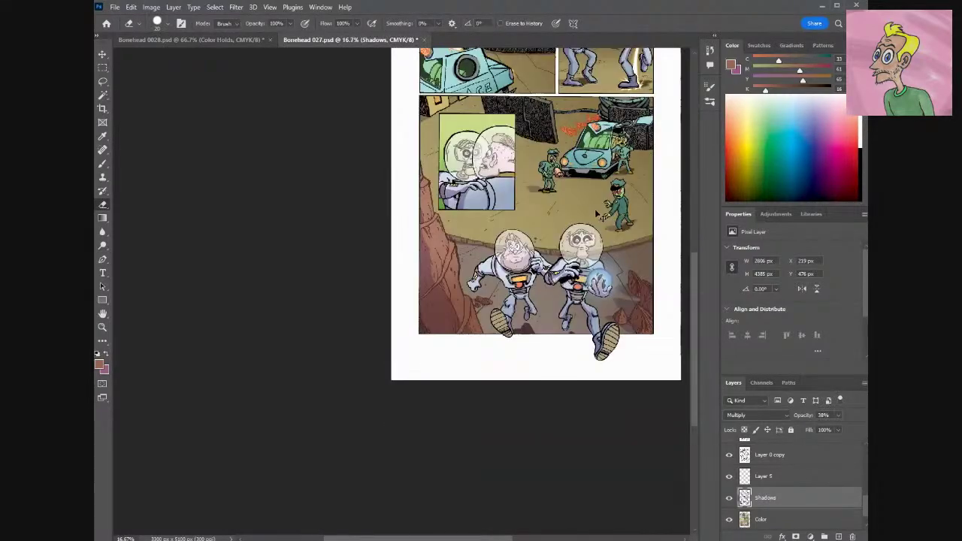
{"action": "key", "text": "ctrl+minus"}
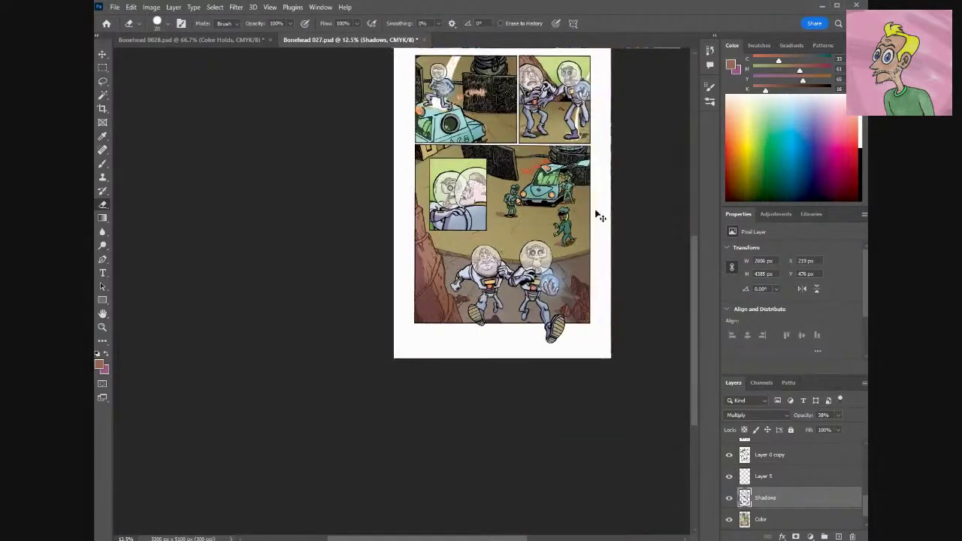
{"action": "key", "text": "ctrl+plus"}
{"action": "key", "text": "ctrl+plus"}
{"action": "key", "text": "ctrl+minus"}
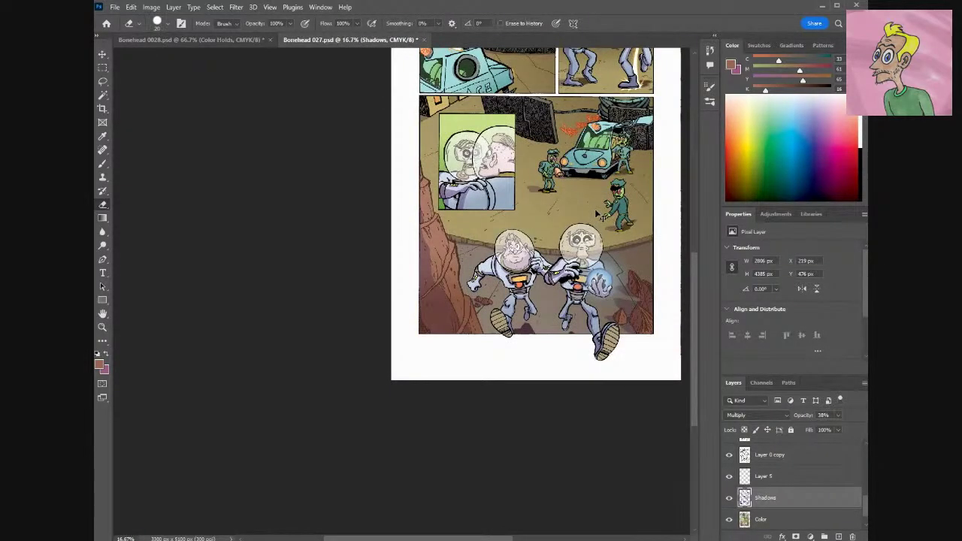
{"action": "key", "text": "ctrl+minus"}
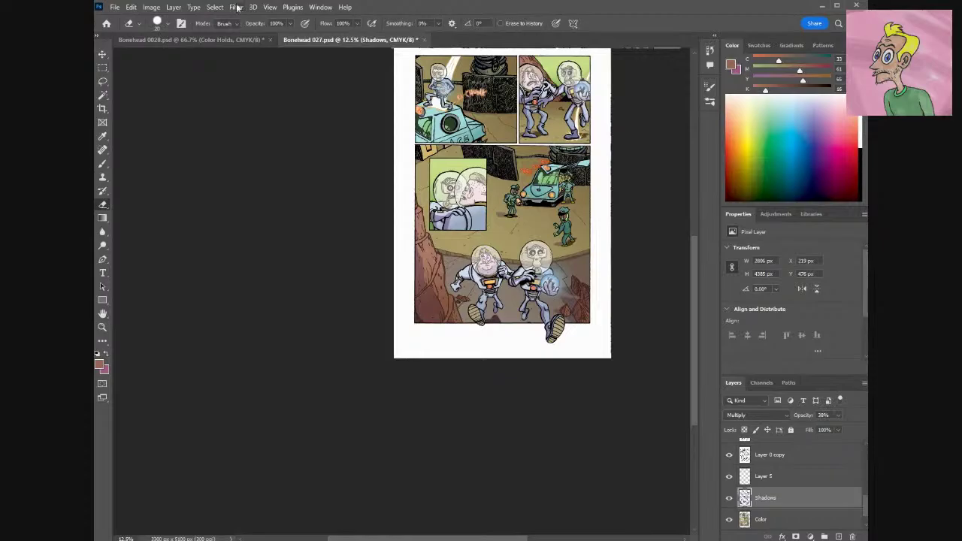
Switch to Bonehead 0028.psd and set the foreground color to white, with C, M, Y and K all at 0.
{"action": "left_click", "coordinate": [239, 39]}
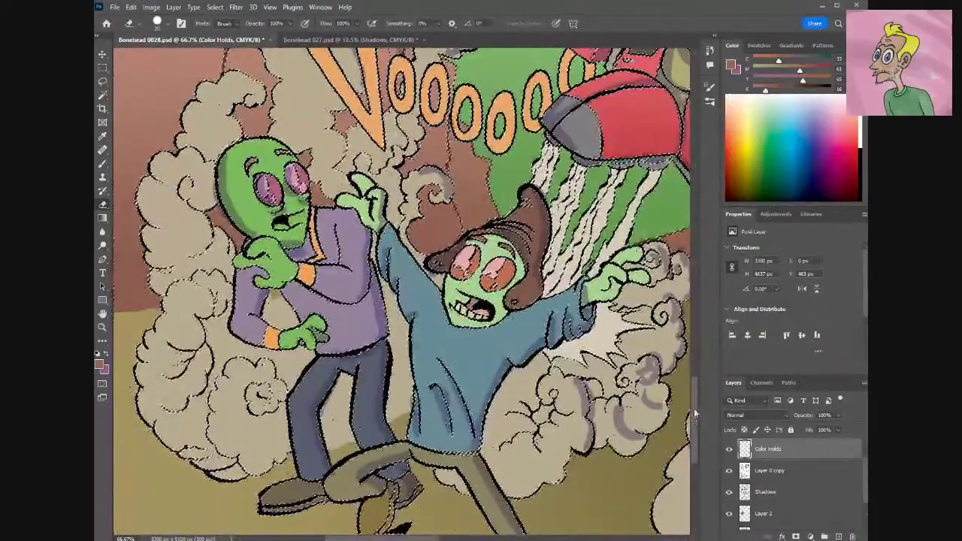
{"action": "scroll", "coordinate": [696, 390], "scroll_direction": "down", "scroll_amount": 1}
{"action": "scroll", "coordinate": [697, 376], "scroll_direction": "up", "scroll_amount": 4}
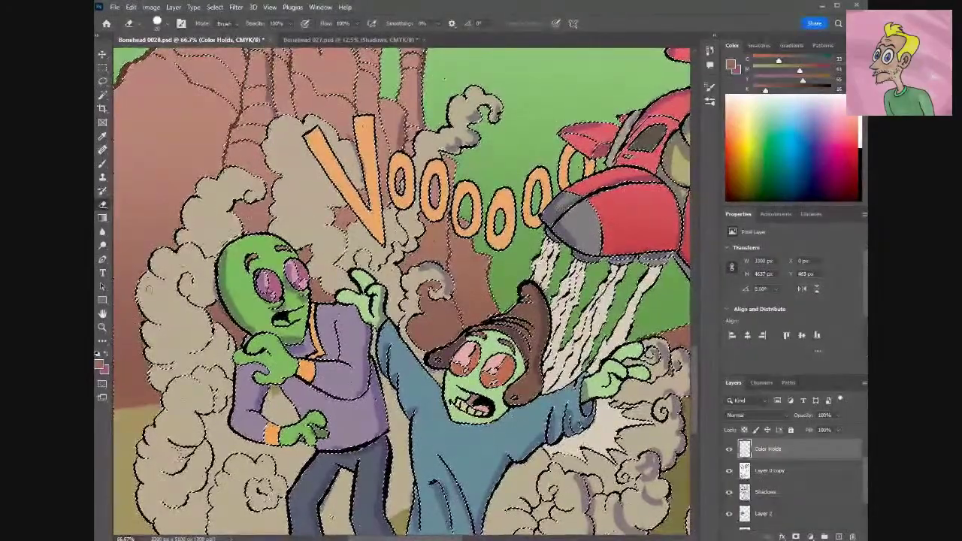
{"action": "left_click", "coordinate": [99, 364]}
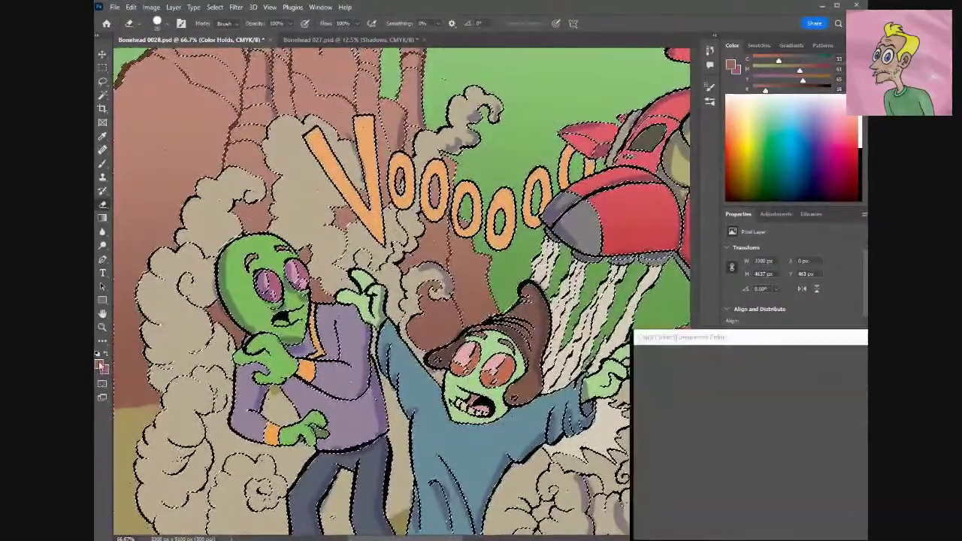
{"action": "left_click_drag", "start_coordinate": [649, 371], "coordinate": [634, 364]}
{"action": "left_click", "coordinate": [858, 358]}
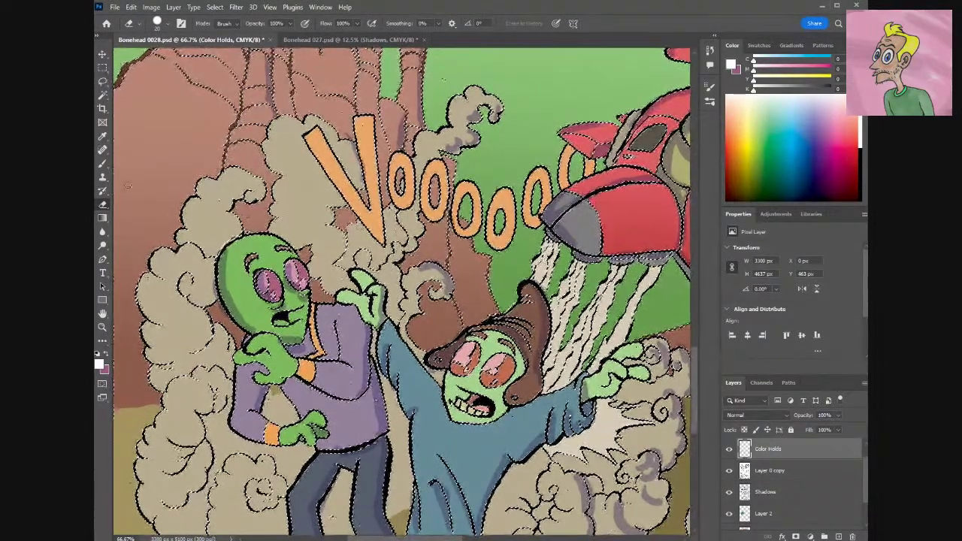
Paint the black outlines of the V and the O's ahead of the red ship white with the Brush on the Color Holds layer.
{"action": "left_click", "coordinate": [102, 163]}
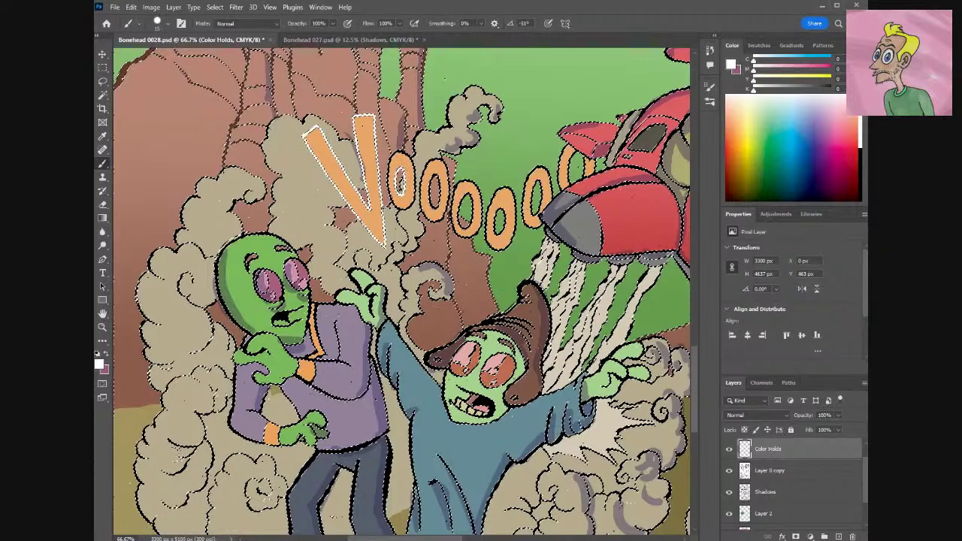
{"action": "left_click_drag", "start_coordinate": [413, 170], "coordinate": [415, 183]}
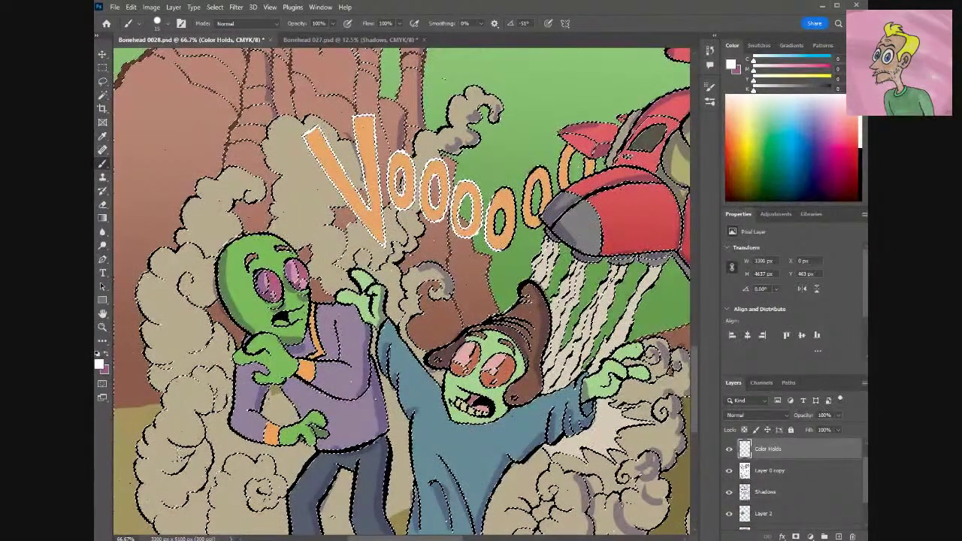
{"action": "mouse_move", "coordinate": [515, 220]}
{"action": "left_mouse_down"}
{"action": "mouse_move", "coordinate": [508, 189]}
{"action": "mouse_move", "coordinate": [496, 196]}
{"action": "left_mouse_up"}
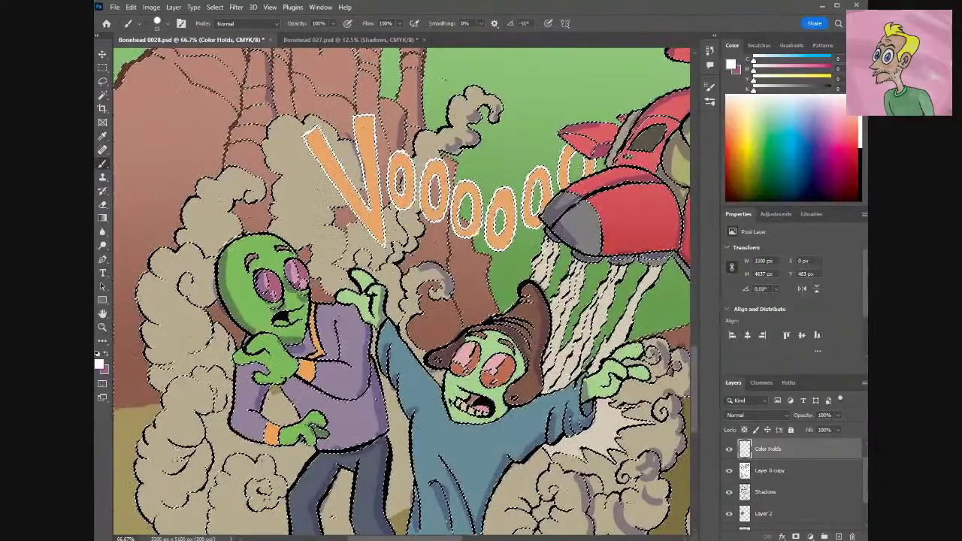
Paint the outlines of the remaining O's and M's behind the red ship white on the Color Holds layer.
{"action": "scroll", "coordinate": [445, 78], "scroll_direction": "right", "scroll_amount": 6}
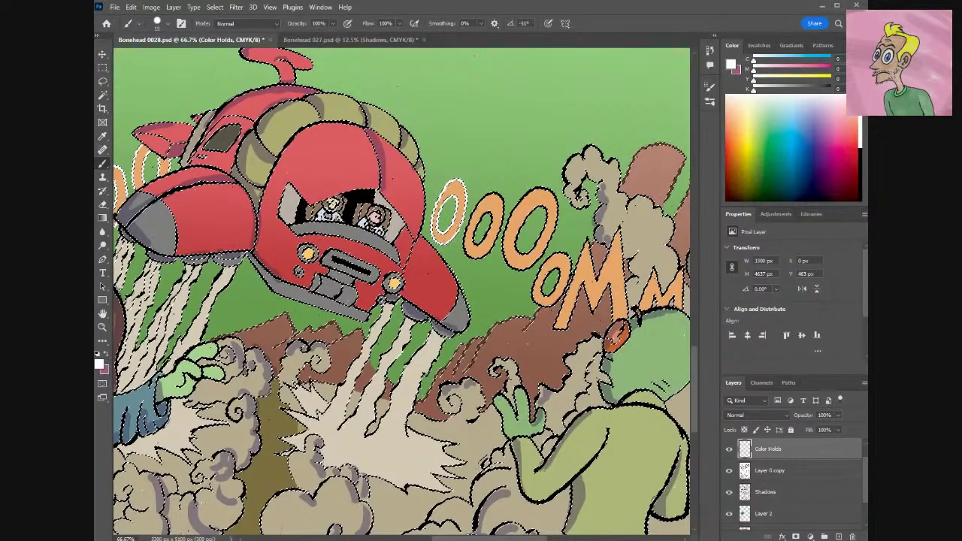
{"action": "mouse_move", "coordinate": [473, 211]}
{"action": "left_mouse_down"}
{"action": "mouse_move", "coordinate": [468, 248]}
{"action": "mouse_move", "coordinate": [479, 201]}
{"action": "mouse_move", "coordinate": [491, 218]}
{"action": "mouse_move", "coordinate": [490, 257]}
{"action": "mouse_move", "coordinate": [501, 193]}
{"action": "left_mouse_up"}
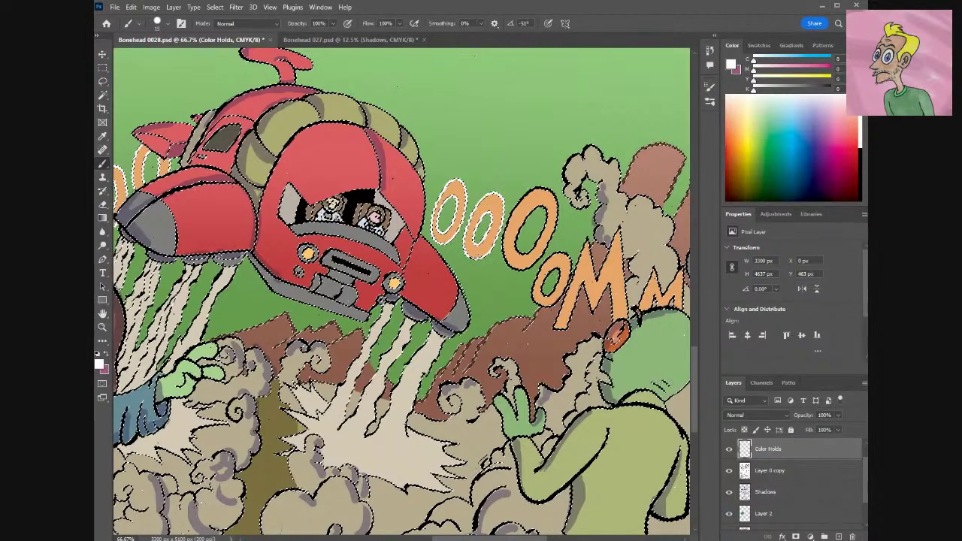
{"action": "left_click_drag", "start_coordinate": [511, 212], "coordinate": [502, 250]}
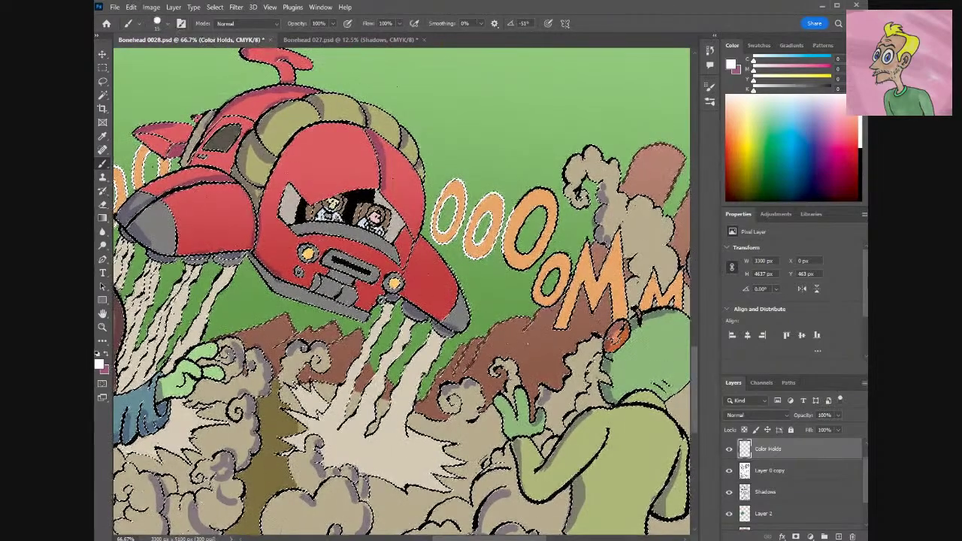
{"action": "left_click_drag", "start_coordinate": [557, 328], "coordinate": [566, 293]}
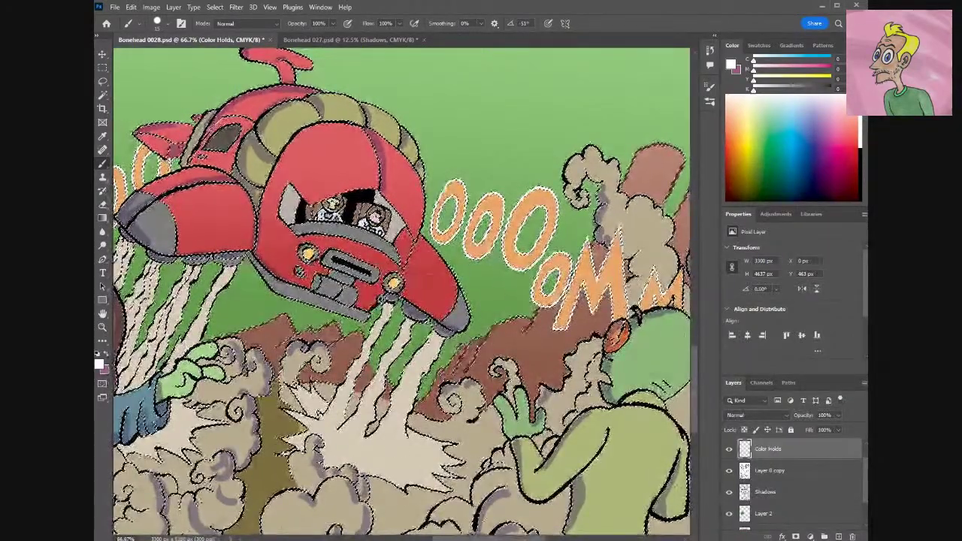
{"action": "scroll", "coordinate": [402, 292], "scroll_direction": "right", "scroll_amount": 3}
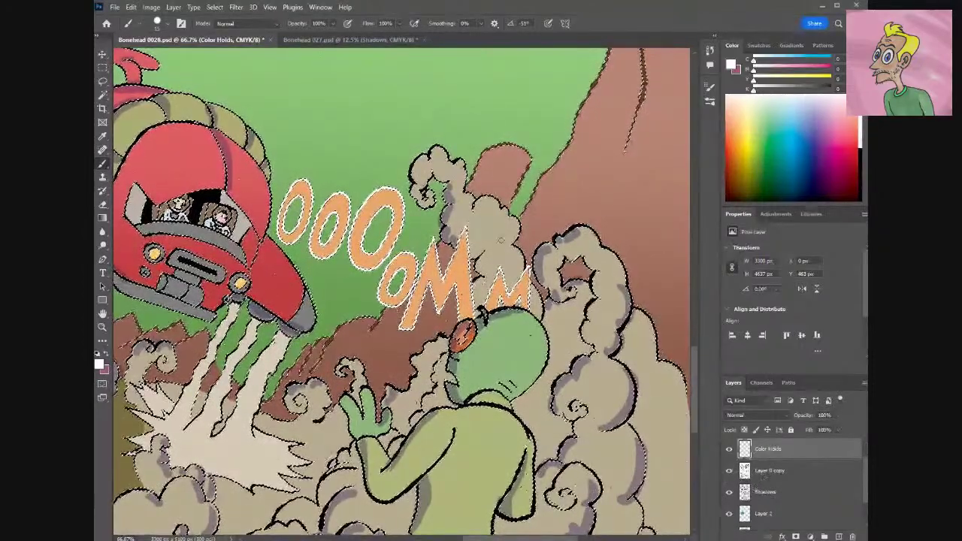
Compare the panel with the Layer 0 copy line art hidden and shown to check the color holds.
{"action": "left_click_drag", "start_coordinate": [528, 538], "coordinate": [378, 537]}
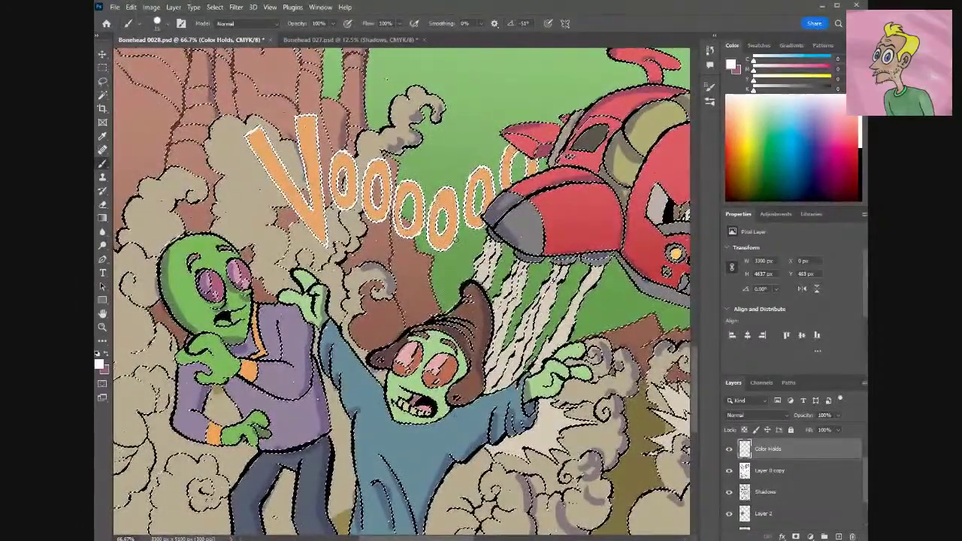
{"action": "left_click_drag", "start_coordinate": [865, 493], "coordinate": [866, 533]}
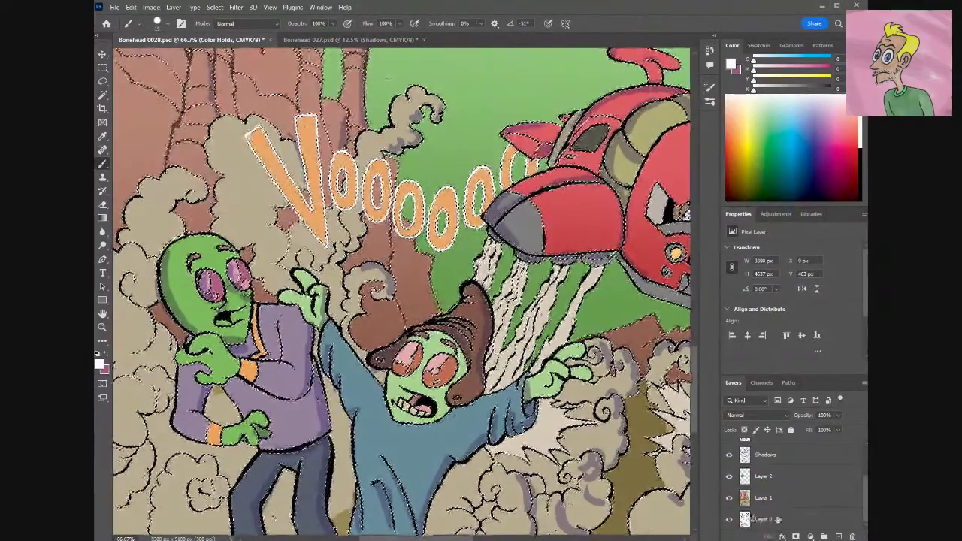
{"action": "left_click_drag", "start_coordinate": [866, 502], "coordinate": [866, 495]}
{"action": "scroll", "coordinate": [790, 485], "scroll_direction": "down", "scroll_amount": 1}
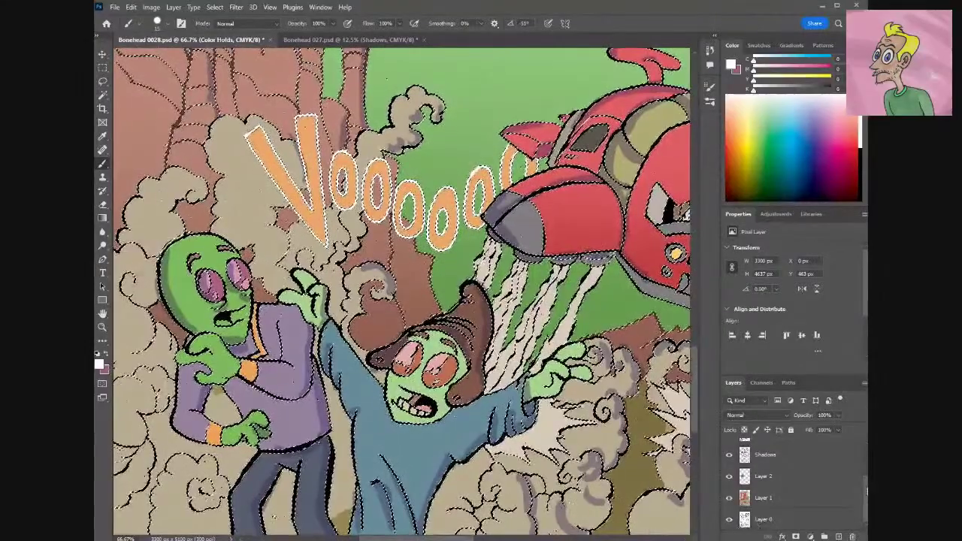
{"action": "left_click_drag", "start_coordinate": [863, 490], "coordinate": [864, 467]}
{"action": "scroll", "coordinate": [797, 485], "scroll_direction": "up", "scroll_amount": 1}
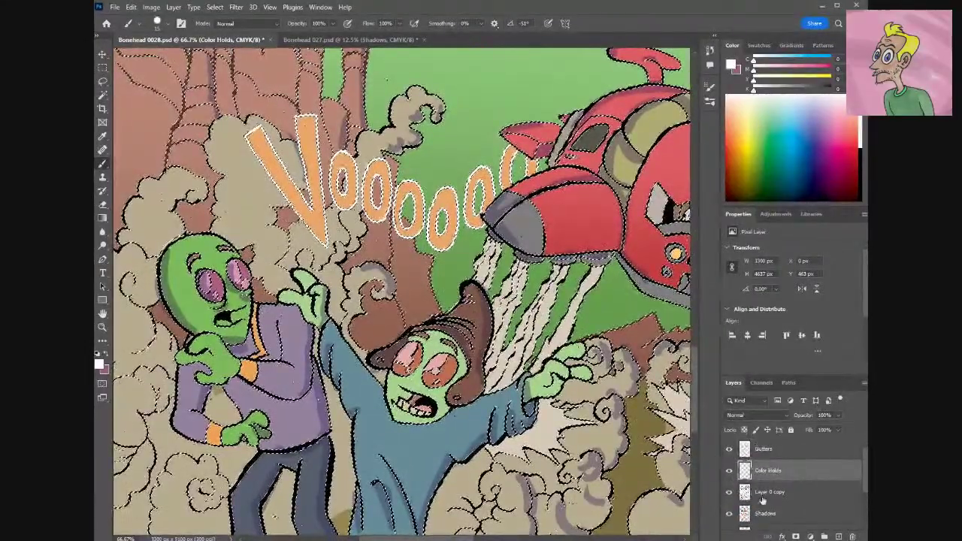
{"action": "left_click", "coordinate": [729, 493]}
{"action": "left_click", "coordinate": [730, 493]}
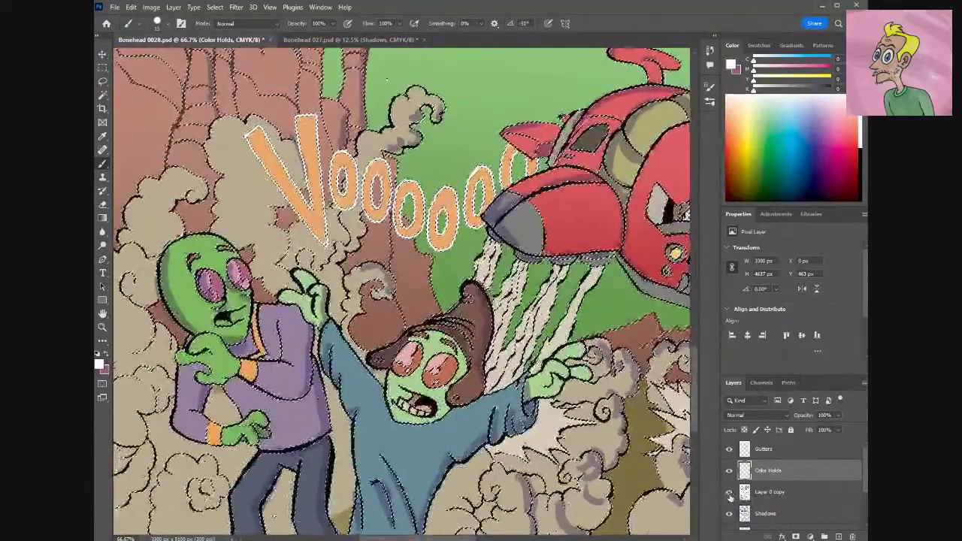
{"action": "left_click", "coordinate": [730, 493]}
{"action": "left_click", "coordinate": [729, 494]}
{"action": "left_click", "coordinate": [730, 493]}
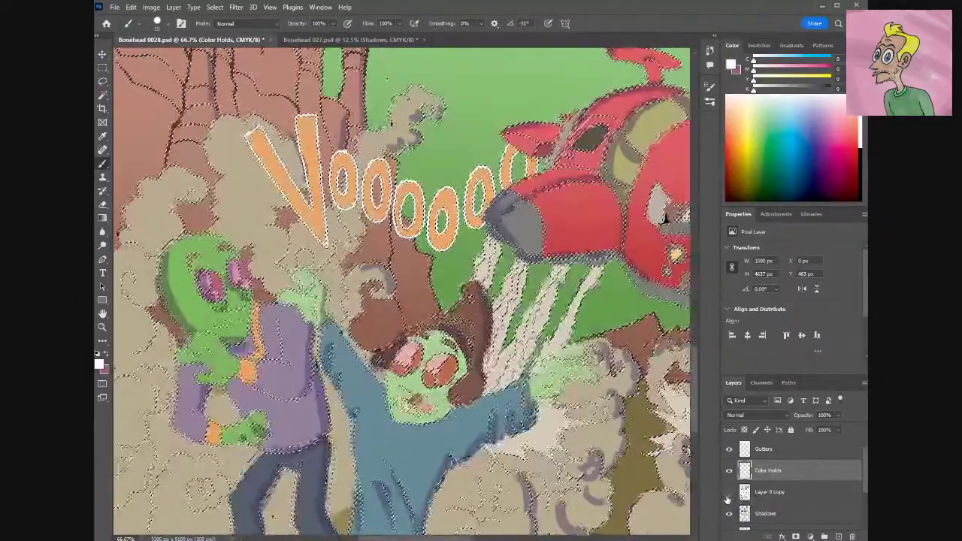
{"action": "left_click", "coordinate": [729, 493]}
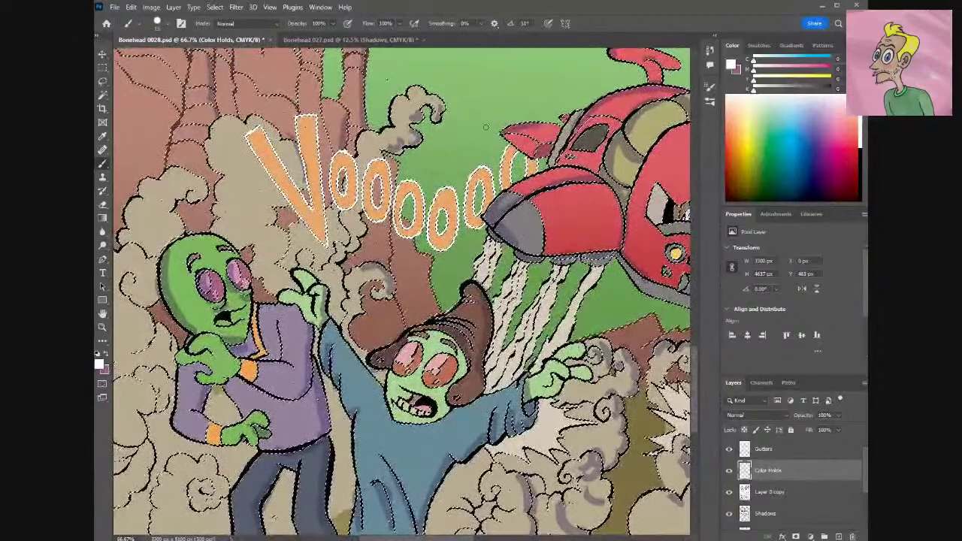
Clear the line art selection and examine the white-outlined lettering in the whole bottom panel at 25% zoom.
{"action": "key", "text": "ctrl+d"}
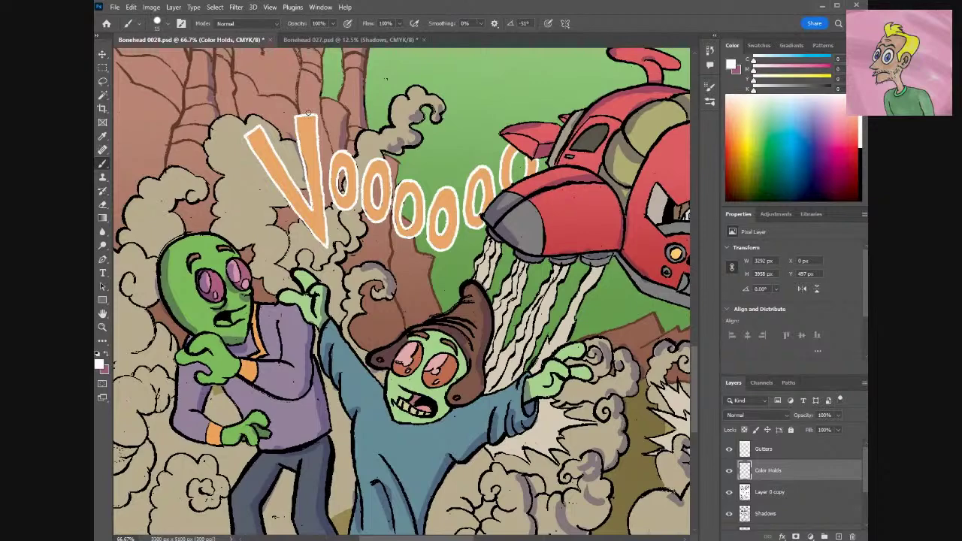
{"action": "key", "text": "ctrl+minus"}
{"action": "key", "text": "ctrl+minus"}
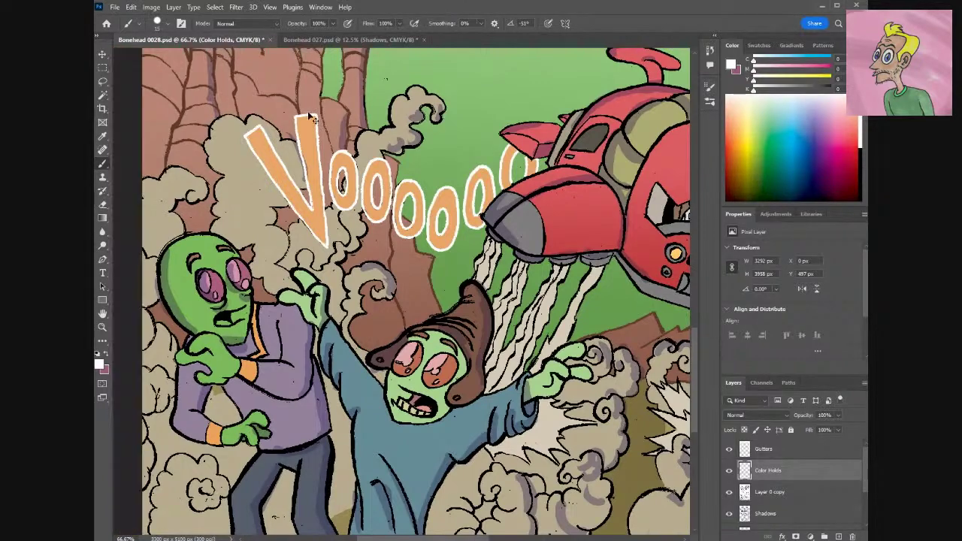
{"action": "key", "text": "ctrl+minus"}
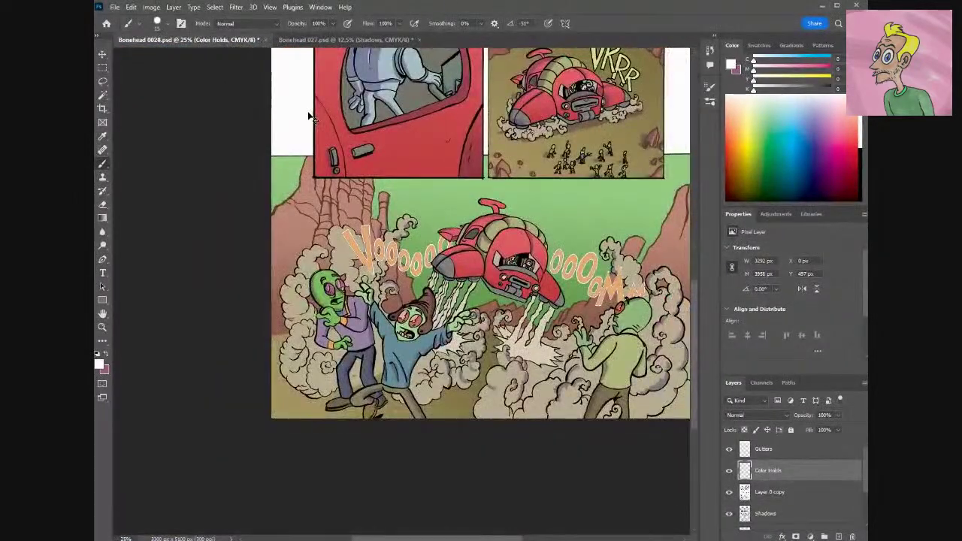
{"action": "key", "text": "ctrl+Tab"}
{"action": "key", "text": "ctrl+Tab"}
{"action": "left_click", "coordinate": [764, 495]}
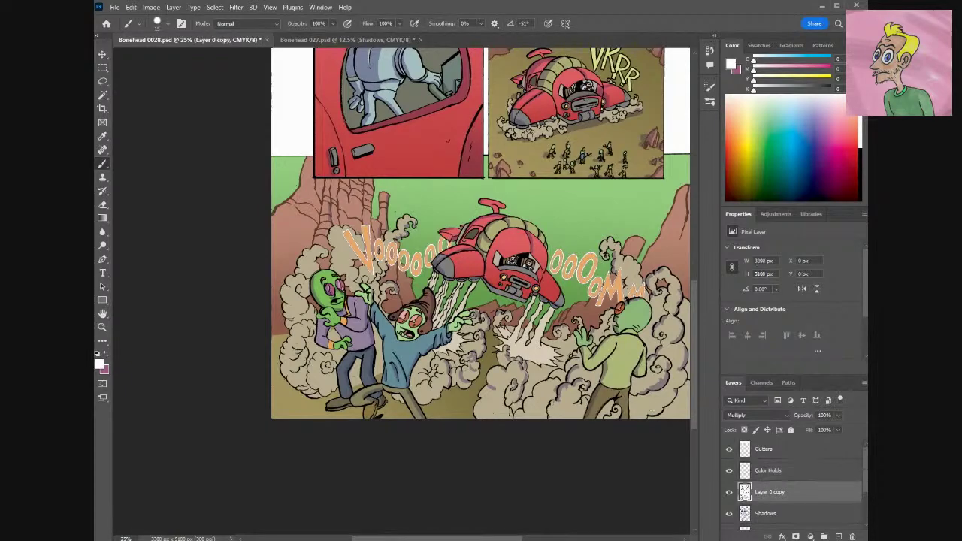
{"action": "left_click", "coordinate": [728, 493]}
{"action": "left_click", "coordinate": [729, 493]}
{"action": "left_click", "coordinate": [103, 204]}
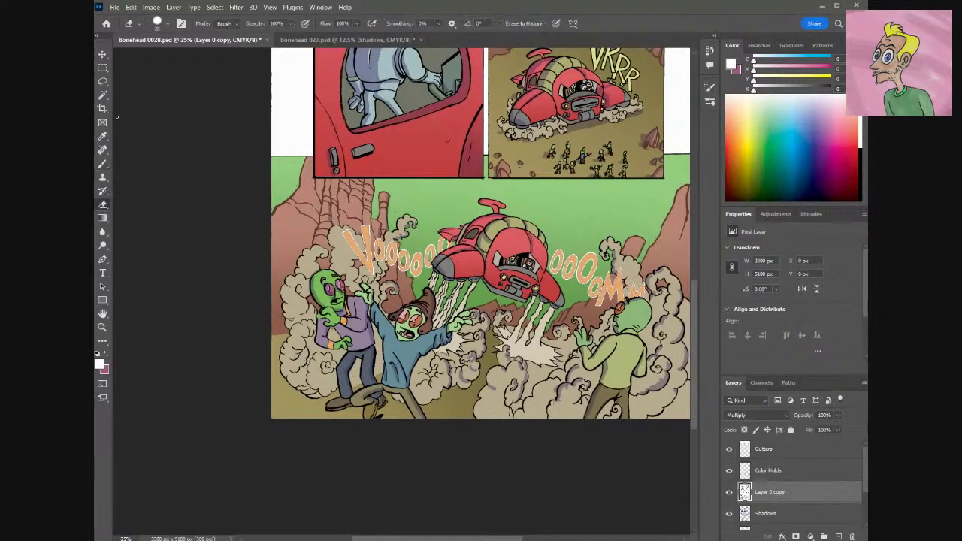
{"action": "left_click", "coordinate": [168, 24]}
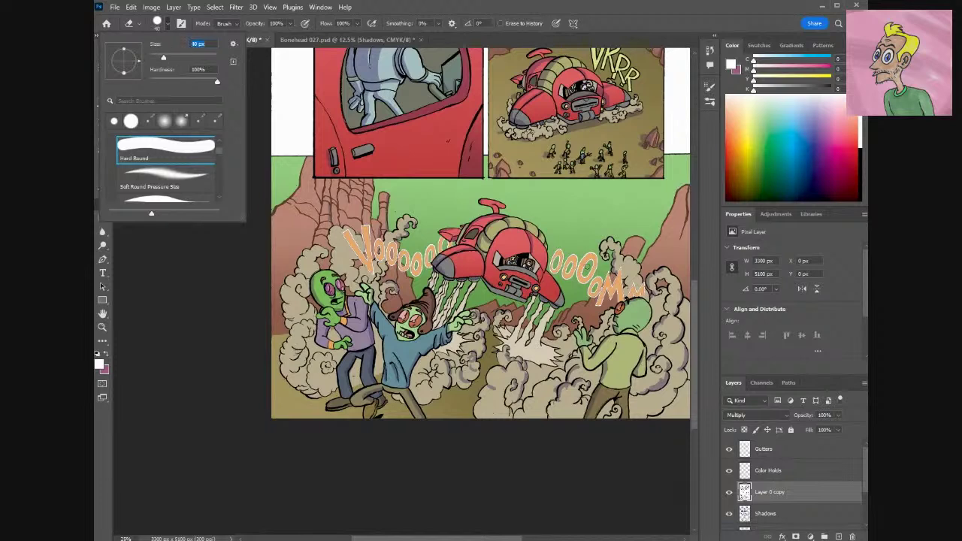
{"action": "left_click", "coordinate": [579, 255]}
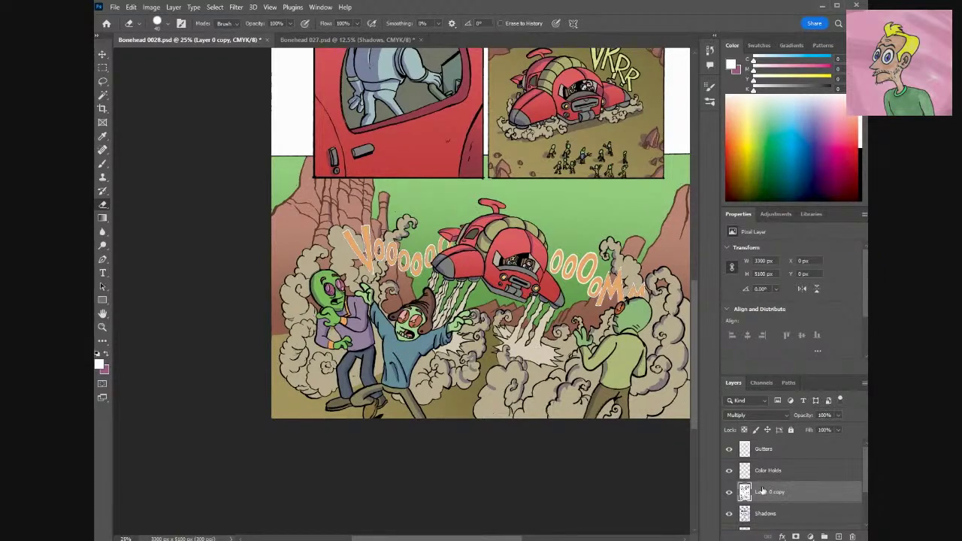
Select the black line art on Layer 0 copy with the Magic Wand, and make Color Holds the active layer for the Brush.
{"action": "left_click", "coordinate": [103, 95]}
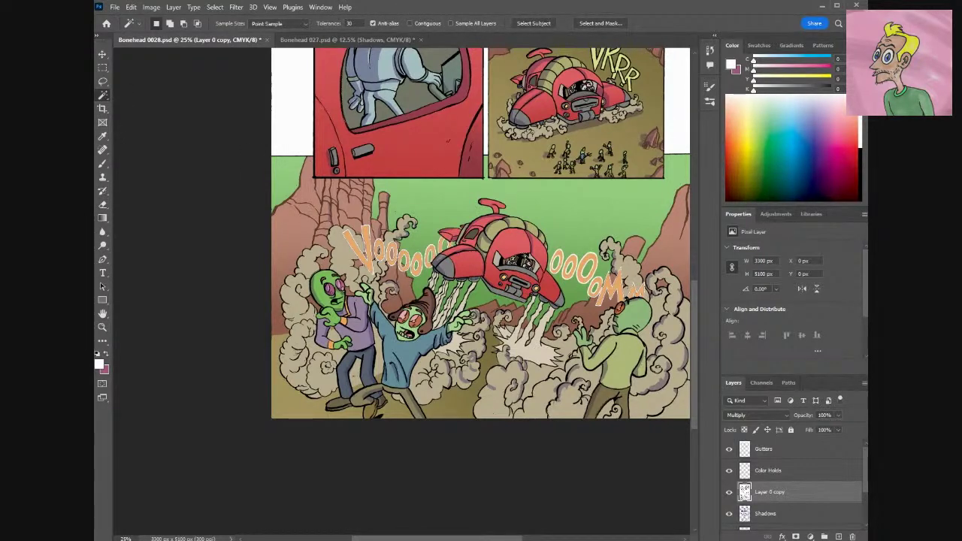
{"action": "left_click", "coordinate": [524, 263]}
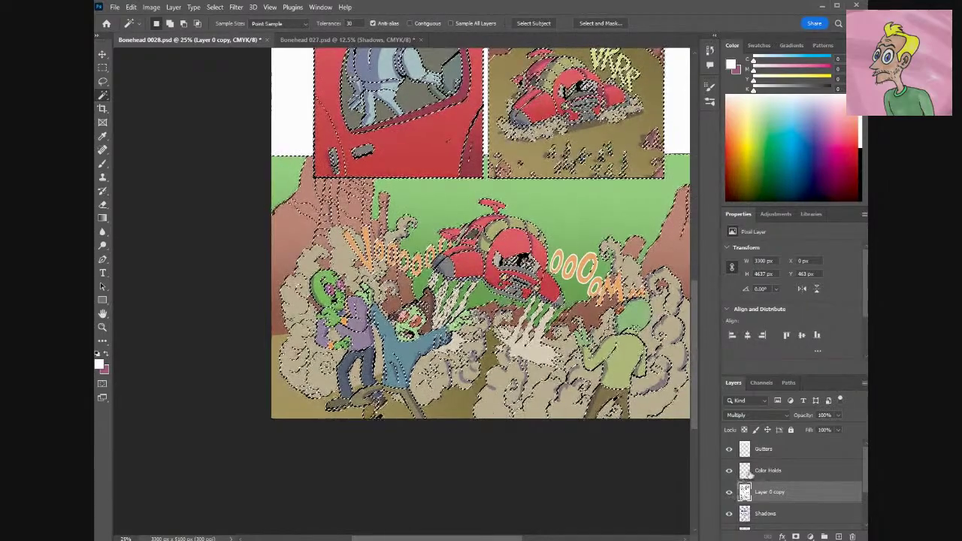
{"action": "left_click", "coordinate": [743, 472]}
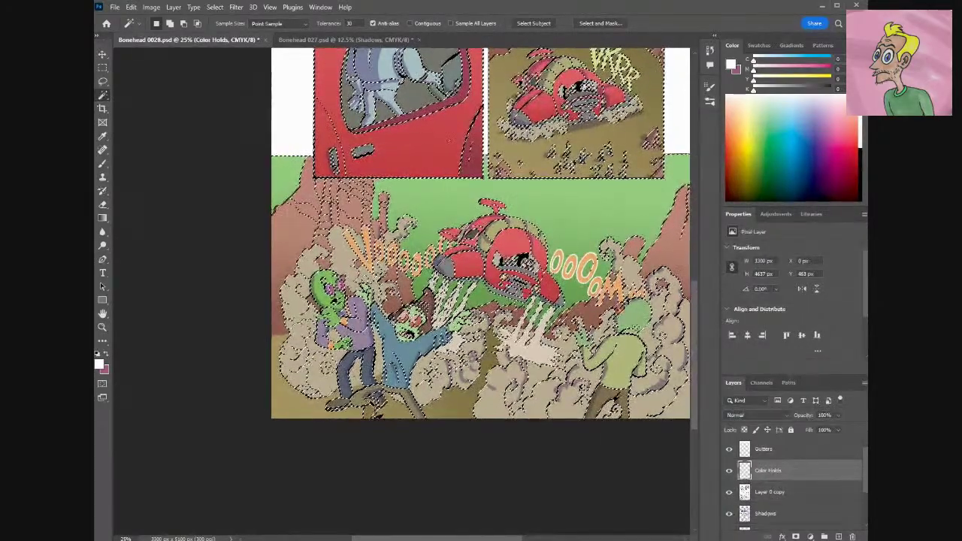
{"action": "left_click", "coordinate": [102, 189]}
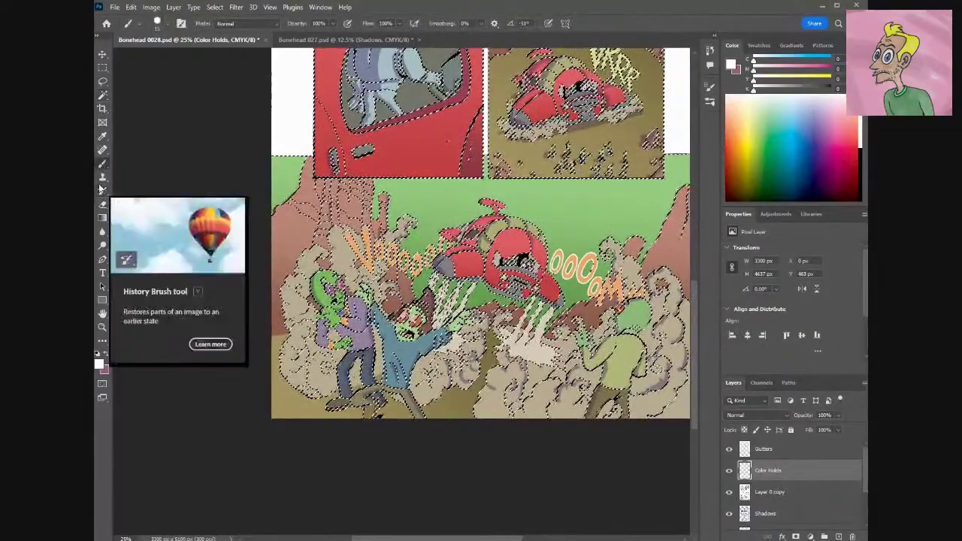
Examine the white outlines of the V and O's at 200% zoom, along to the ship and back, for missed spots.
{"action": "key", "text": "ctrl+plus"}
{"action": "key", "text": "ctrl+plus"}
{"action": "key", "text": "ctrl+plus"}
{"action": "key", "text": "ctrl+plus"}
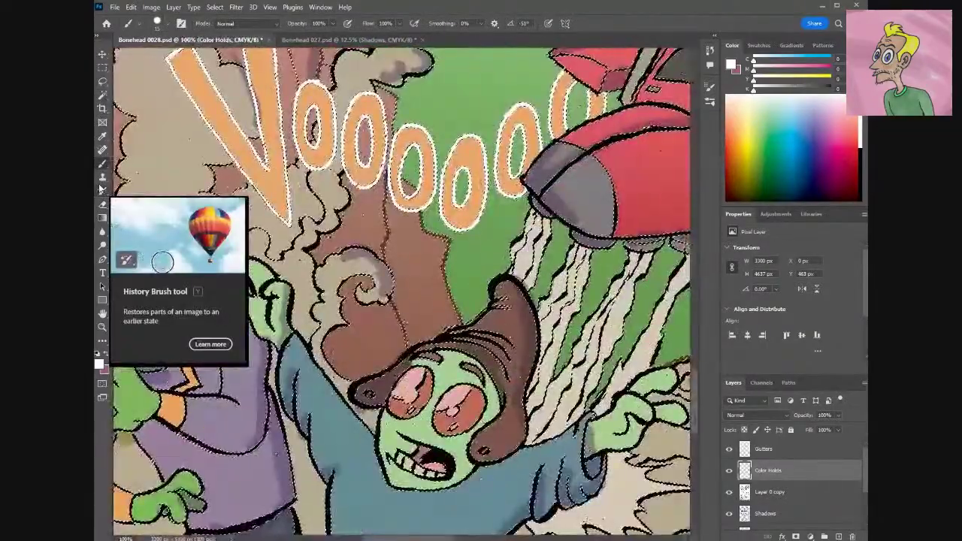
{"action": "key", "text": "ctrl+plus"}
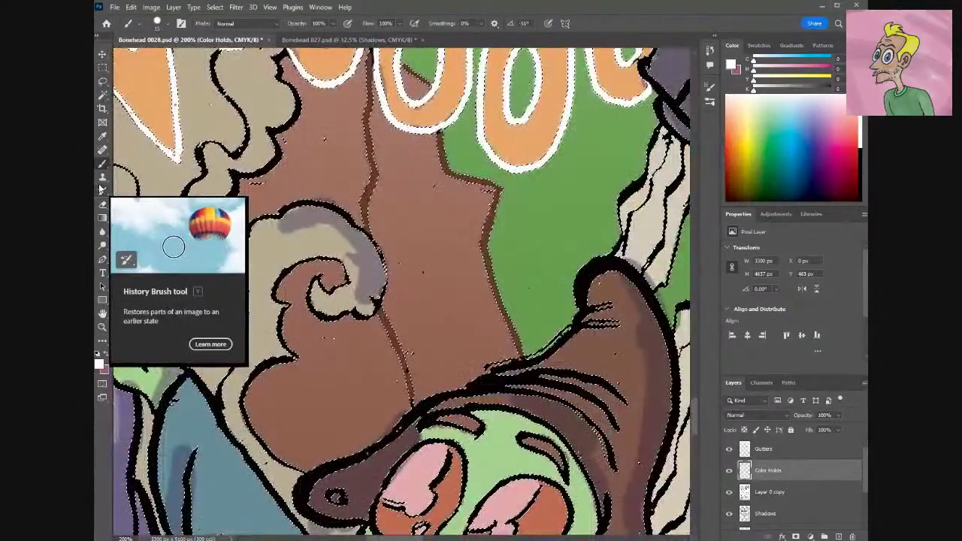
{"action": "scroll", "coordinate": [540, 124], "scroll_direction": "down", "scroll_amount": 5}
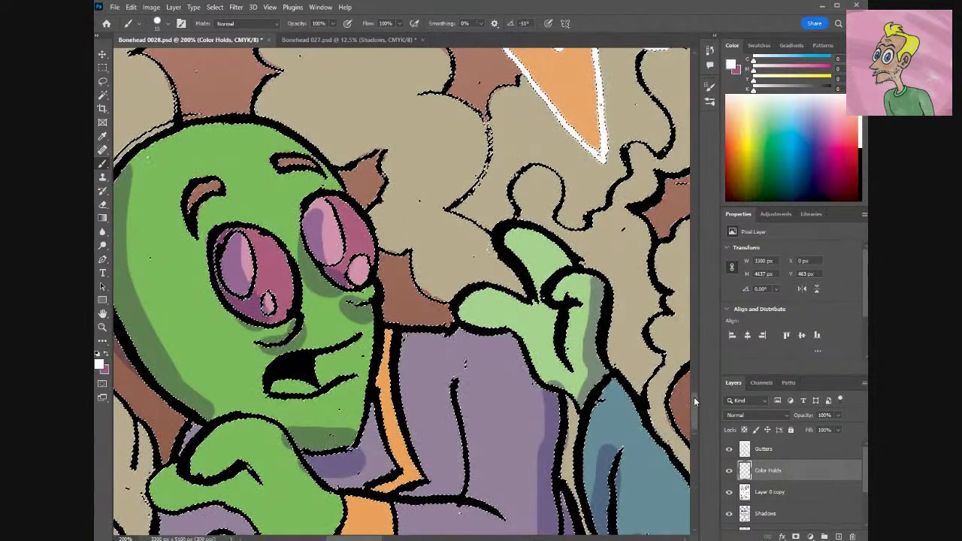
{"action": "scroll", "coordinate": [694, 397], "scroll_direction": "up", "scroll_amount": 3}
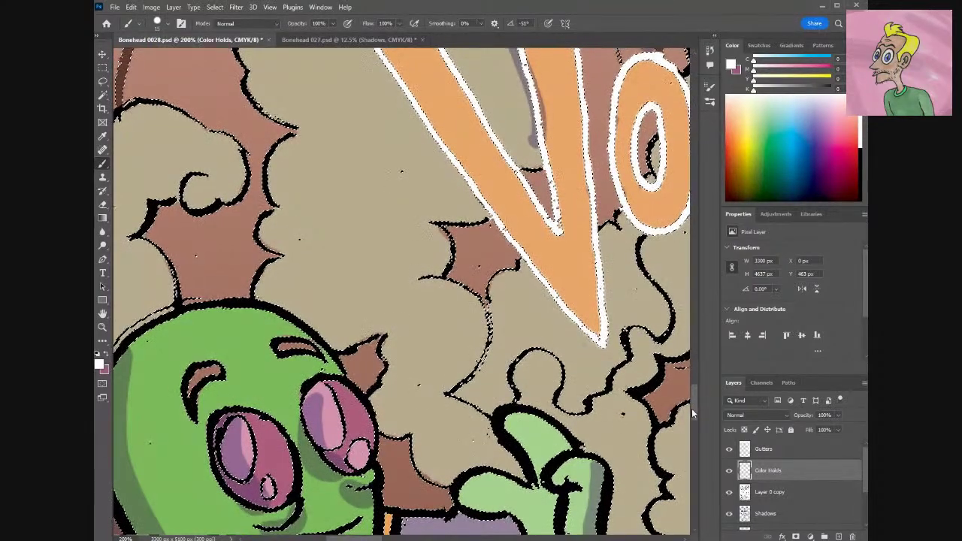
{"action": "left_click_drag", "start_coordinate": [360, 539], "coordinate": [373, 539]}
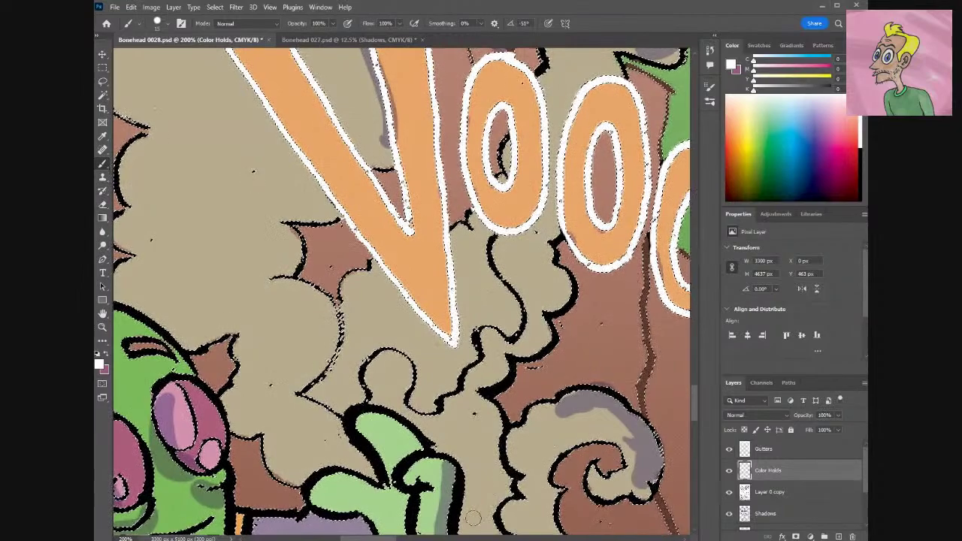
{"action": "mouse_move", "coordinate": [642, 239]}
{"action": "left_mouse_down"}
{"action": "mouse_move", "coordinate": [315, 241]}
{"action": "mouse_move", "coordinate": [332, 239]}
{"action": "left_mouse_up"}
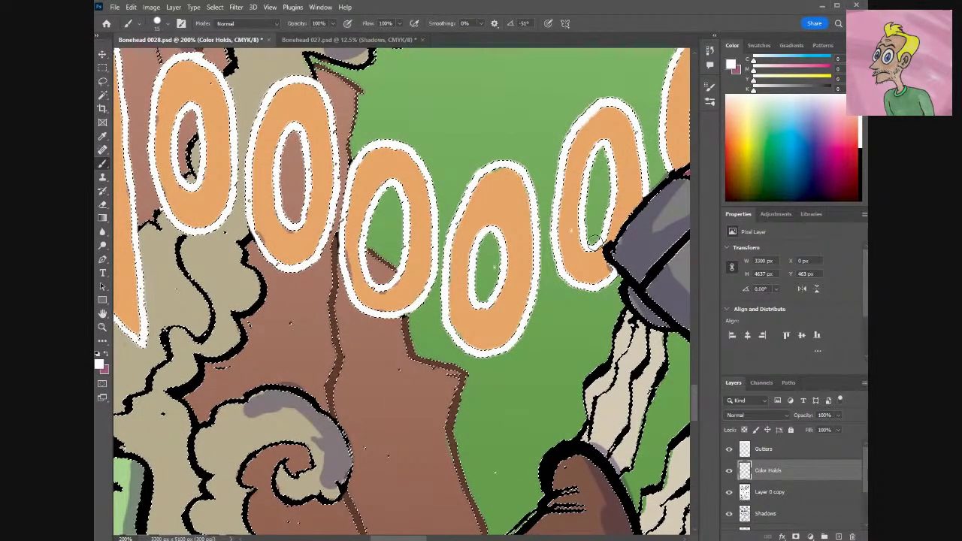
{"action": "left_click_drag", "start_coordinate": [412, 538], "coordinate": [448, 538]}
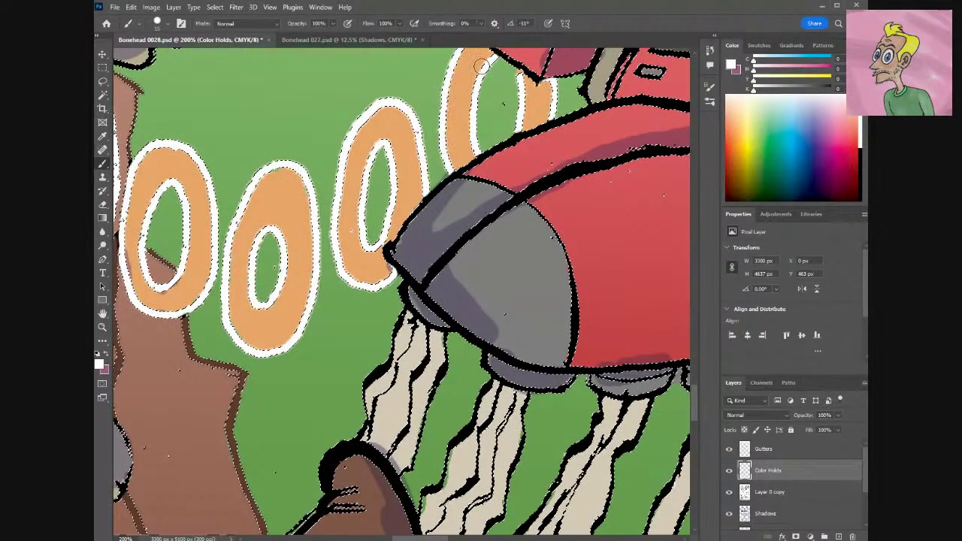
{"action": "left_click_drag", "start_coordinate": [696, 399], "coordinate": [695, 371]}
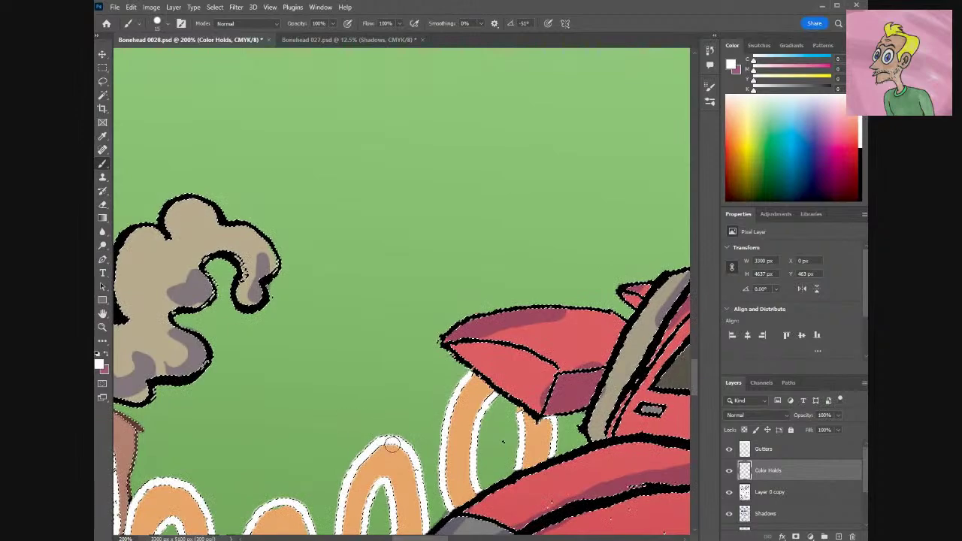
{"action": "left_click_drag", "start_coordinate": [419, 538], "coordinate": [376, 537]}
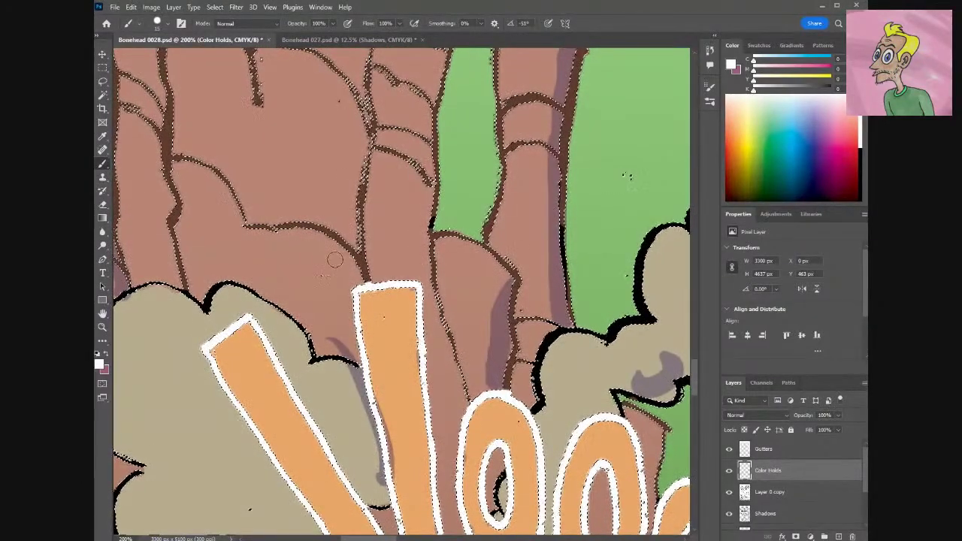
Sample the brown rock line color, paint the black part of the rock pillar's edge above the smoke with it, and clear the selection.
{"action": "key", "text": "i"}
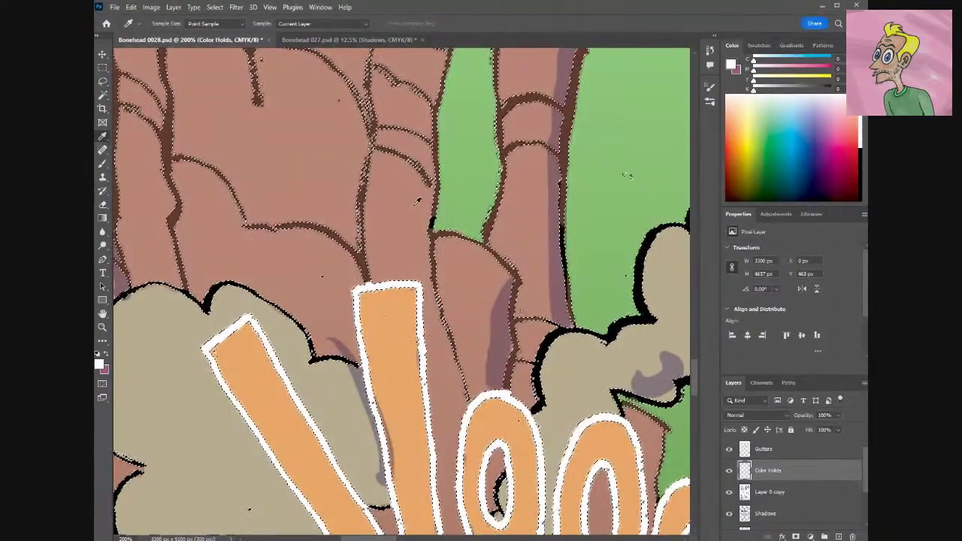
{"action": "left_click", "coordinate": [626, 176]}
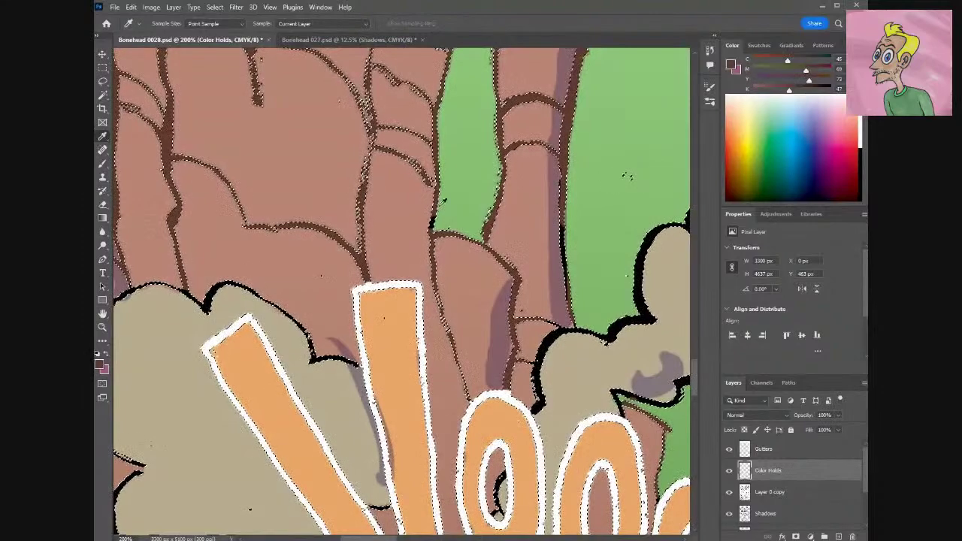
{"action": "key", "text": "b"}
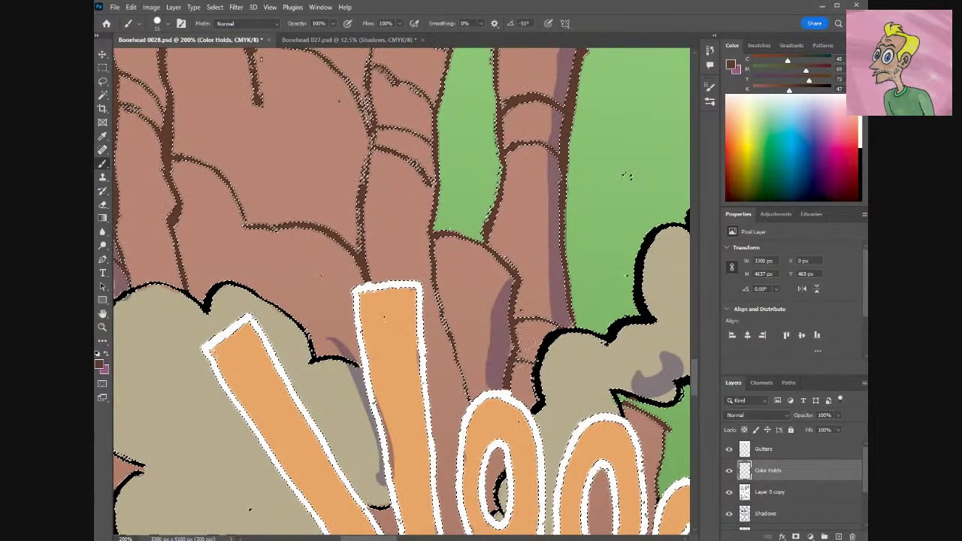
{"action": "key", "text": "ctrl+d"}
{"action": "key", "text": "ctrl+z"}
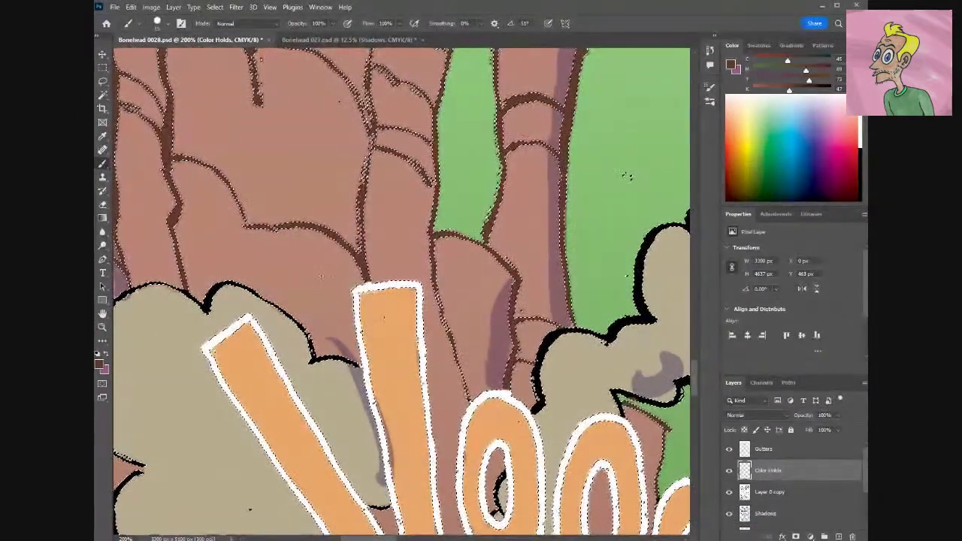
{"action": "key", "text": "ctrl+d"}
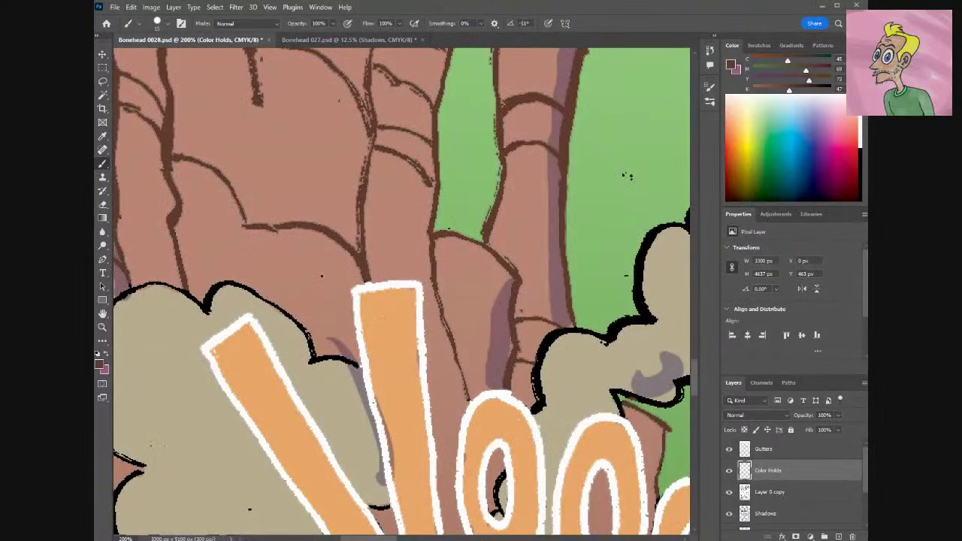